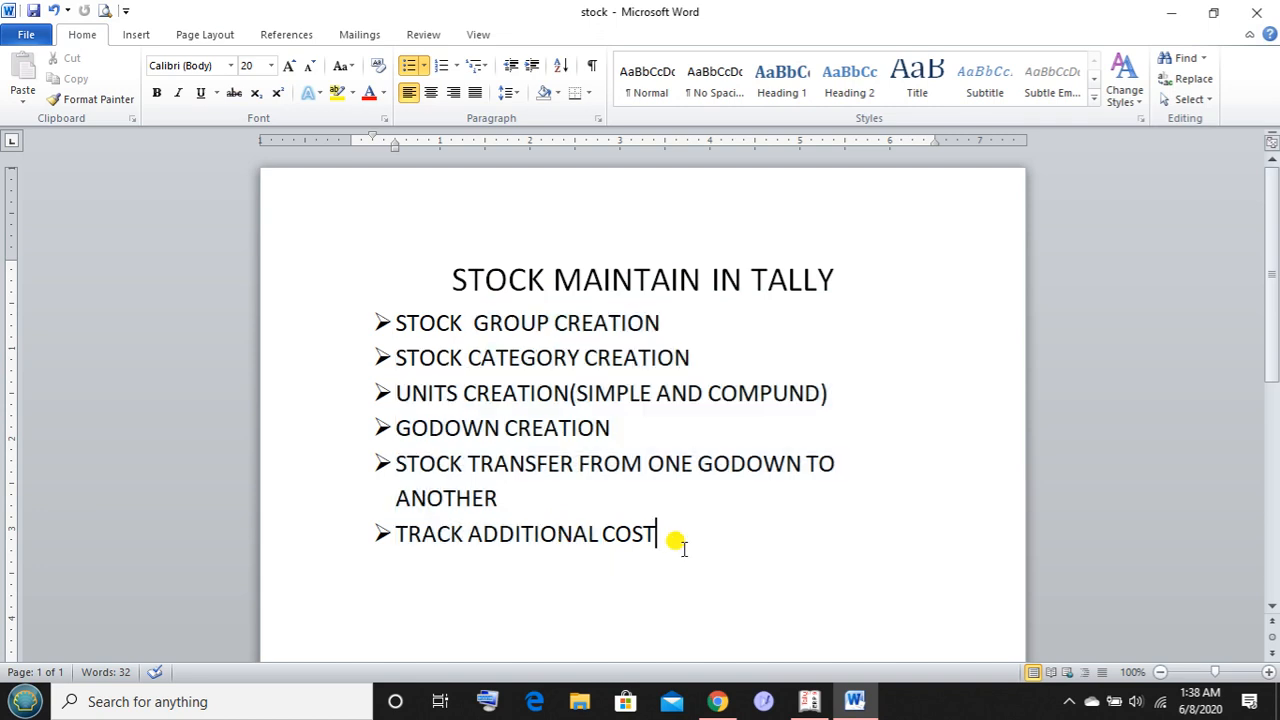
Review the document's list of Tally stock topics, from stock group creation through units and godowns to tracking additional cost
{"action": "left_click_drag", "start_coordinate": [648, 530], "coordinate": [464, 310]}
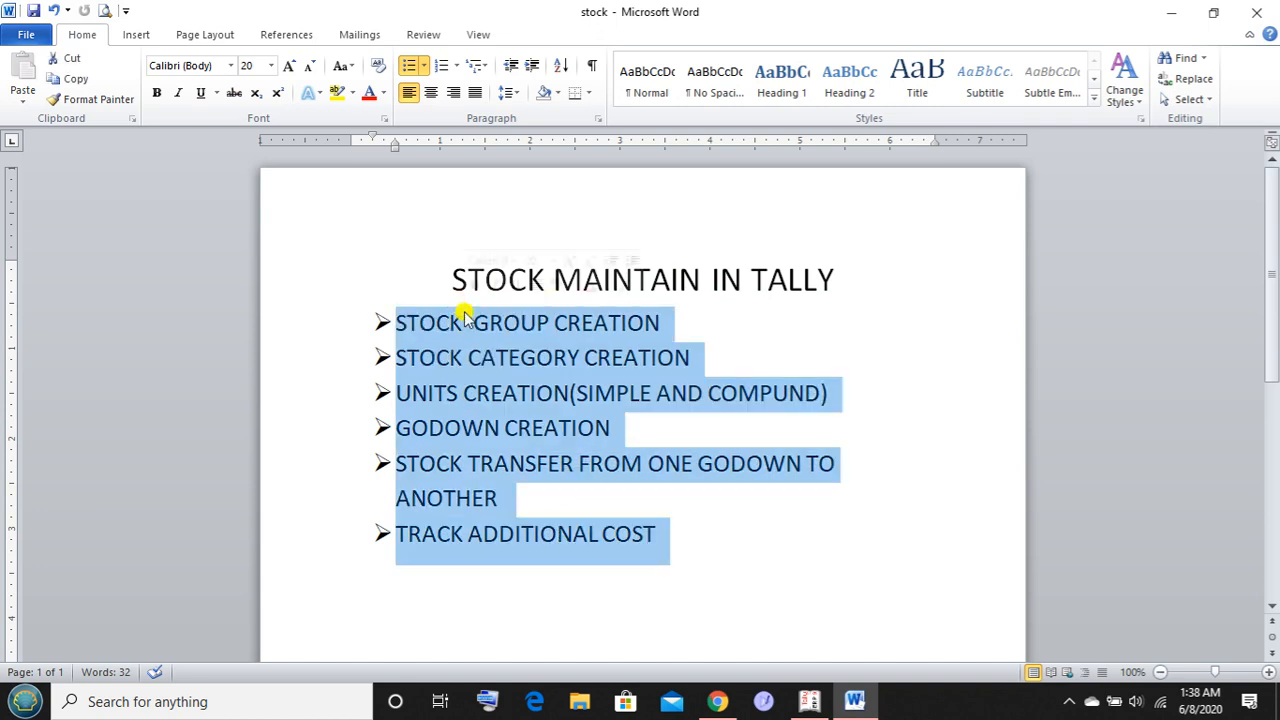
{"action": "left_click", "coordinate": [586, 356]}
{"action": "scroll", "coordinate": [586, 352], "scroll_direction": "down", "scroll_amount": 2}
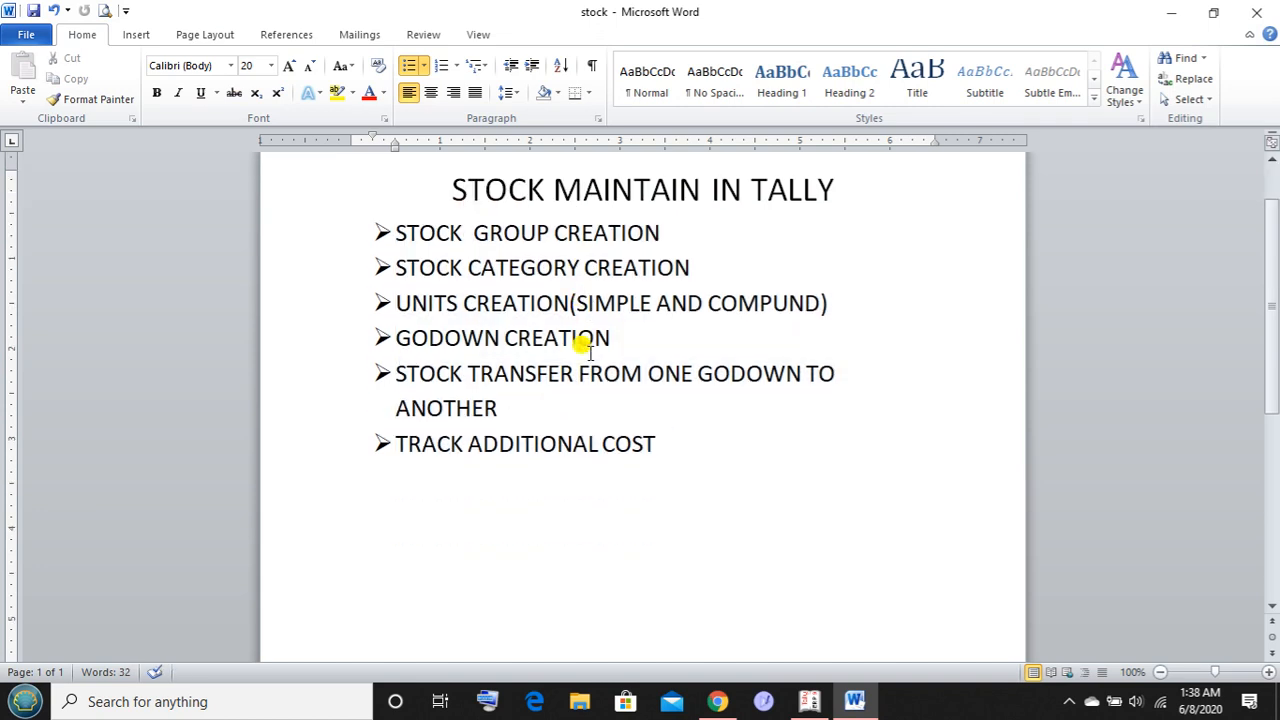
{"action": "left_click_drag", "start_coordinate": [823, 309], "coordinate": [496, 287]}
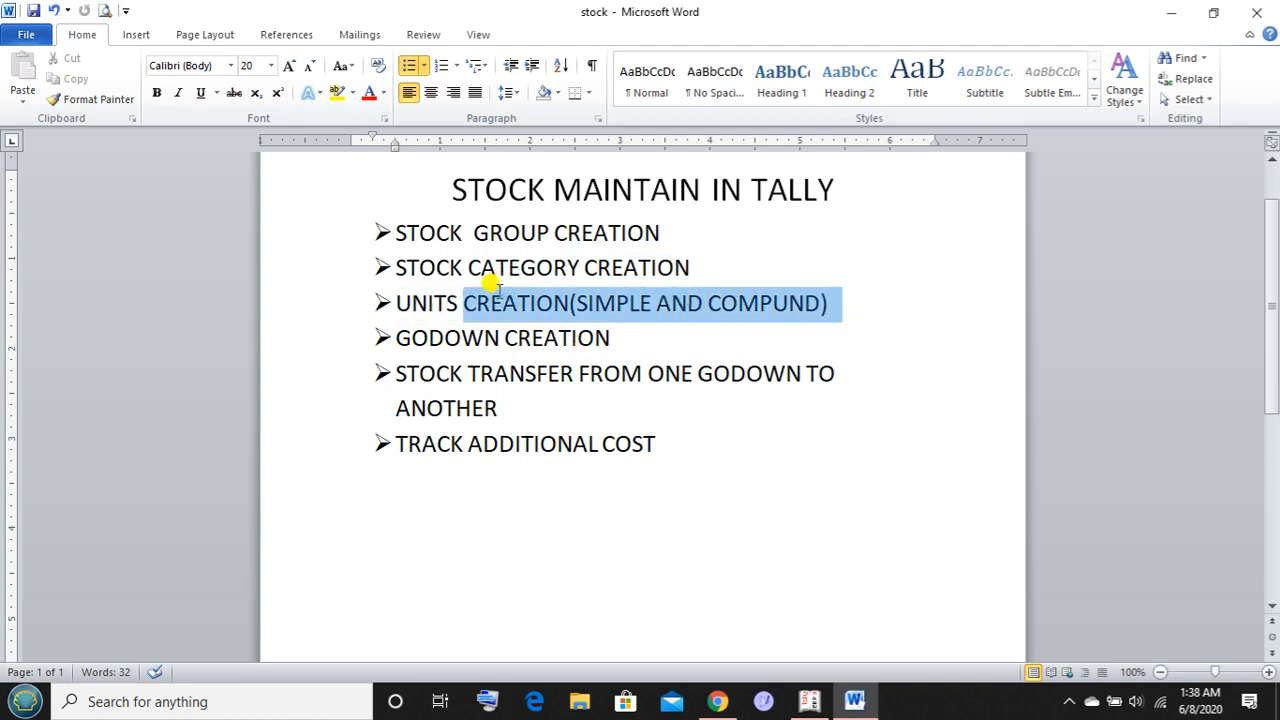
{"action": "left_click", "coordinate": [568, 299]}
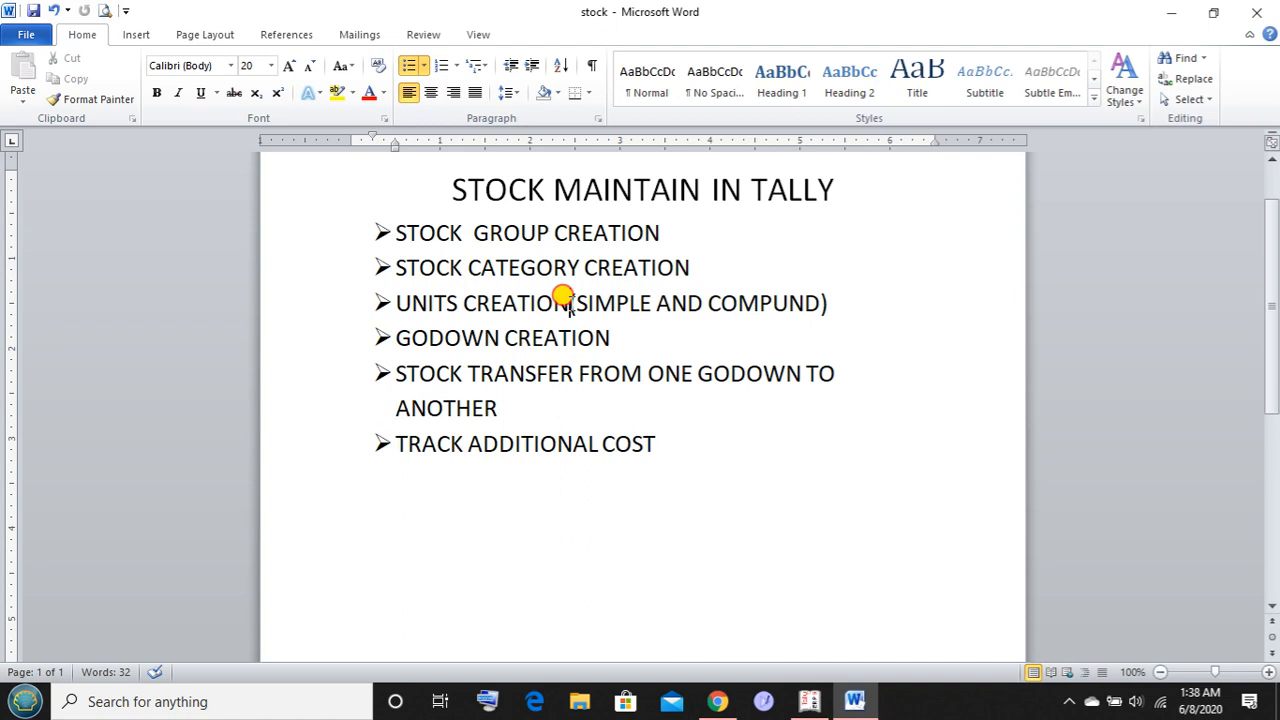
{"action": "left_click_drag", "start_coordinate": [567, 303], "coordinate": [423, 293]}
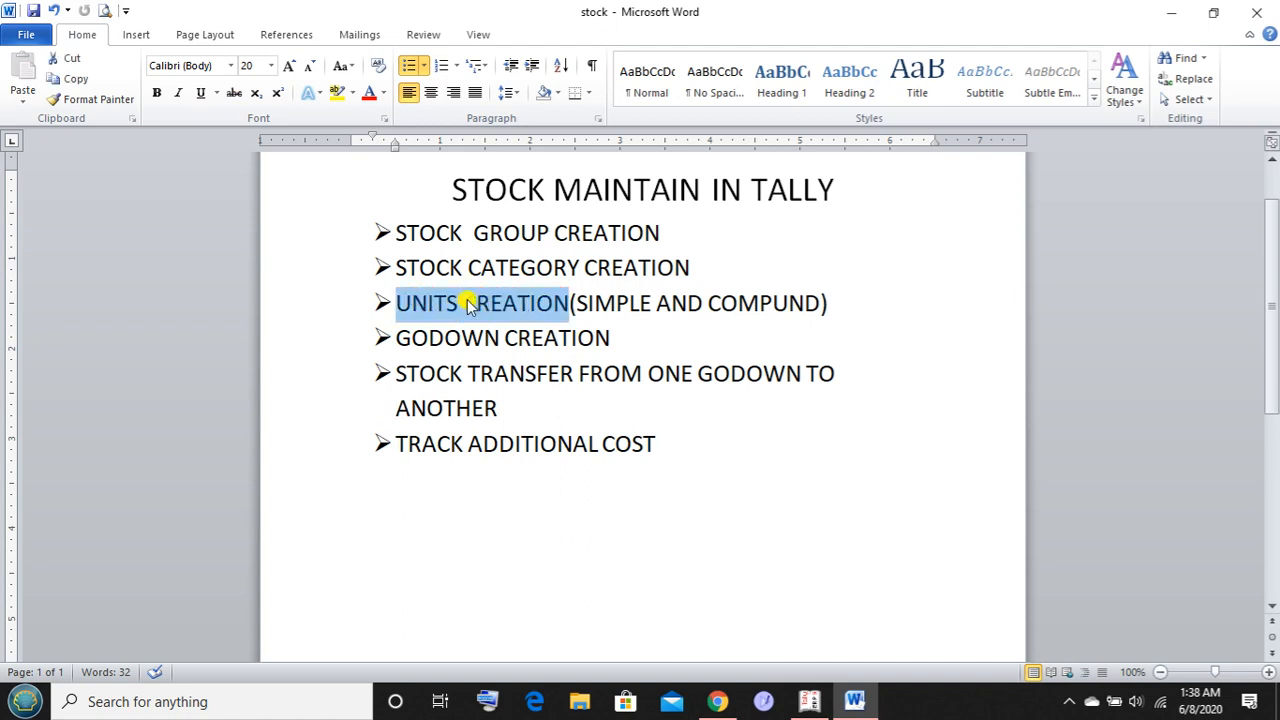
{"action": "left_click", "coordinate": [464, 302]}
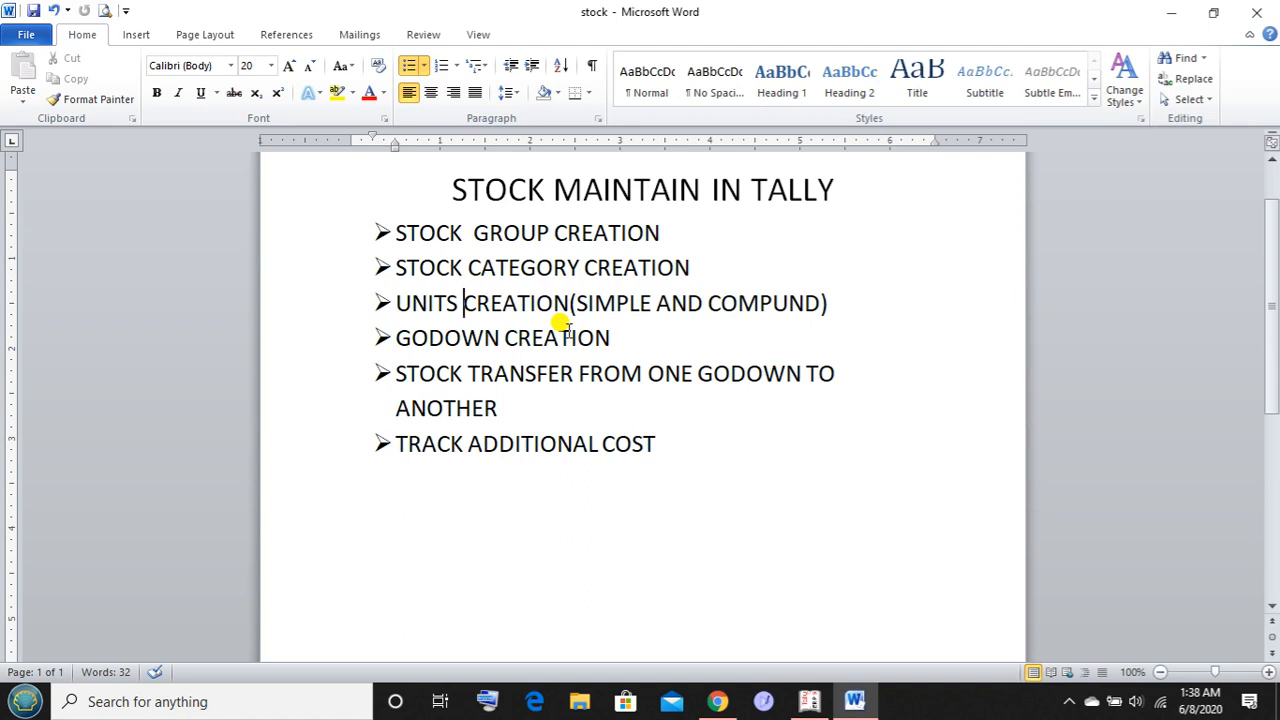
{"action": "scroll", "coordinate": [720, 428], "scroll_direction": "down", "scroll_amount": 1}
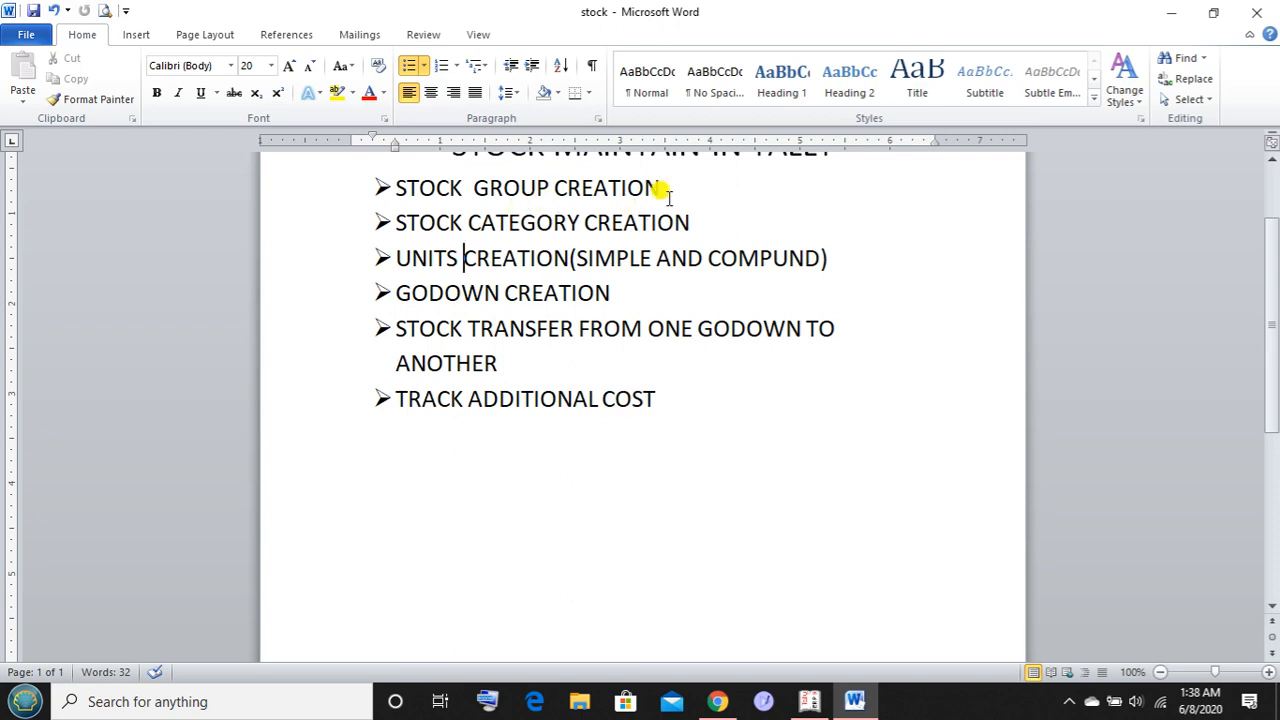
{"action": "scroll", "coordinate": [668, 200], "scroll_direction": "up", "scroll_amount": 1}
{"action": "left_click_drag", "start_coordinate": [660, 232], "coordinate": [371, 217]}
{"action": "left_click_drag", "start_coordinate": [690, 267], "coordinate": [333, 277]}
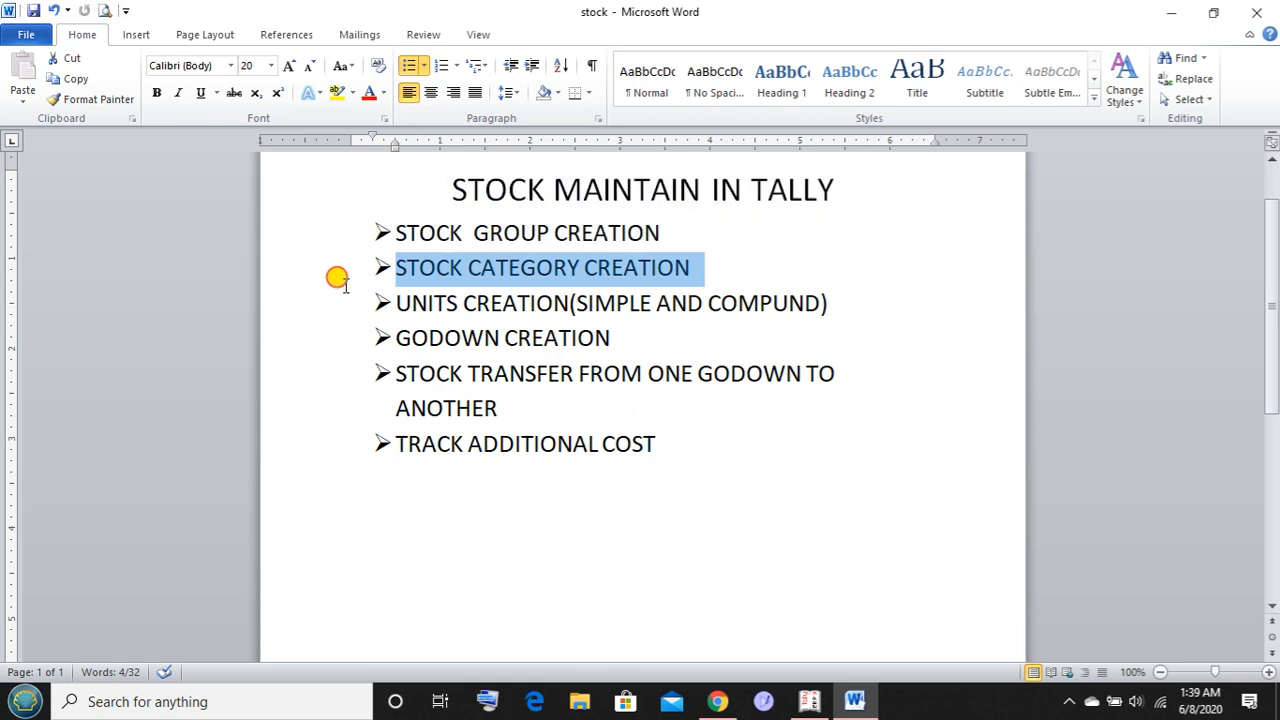
{"action": "left_click", "coordinate": [394, 302]}
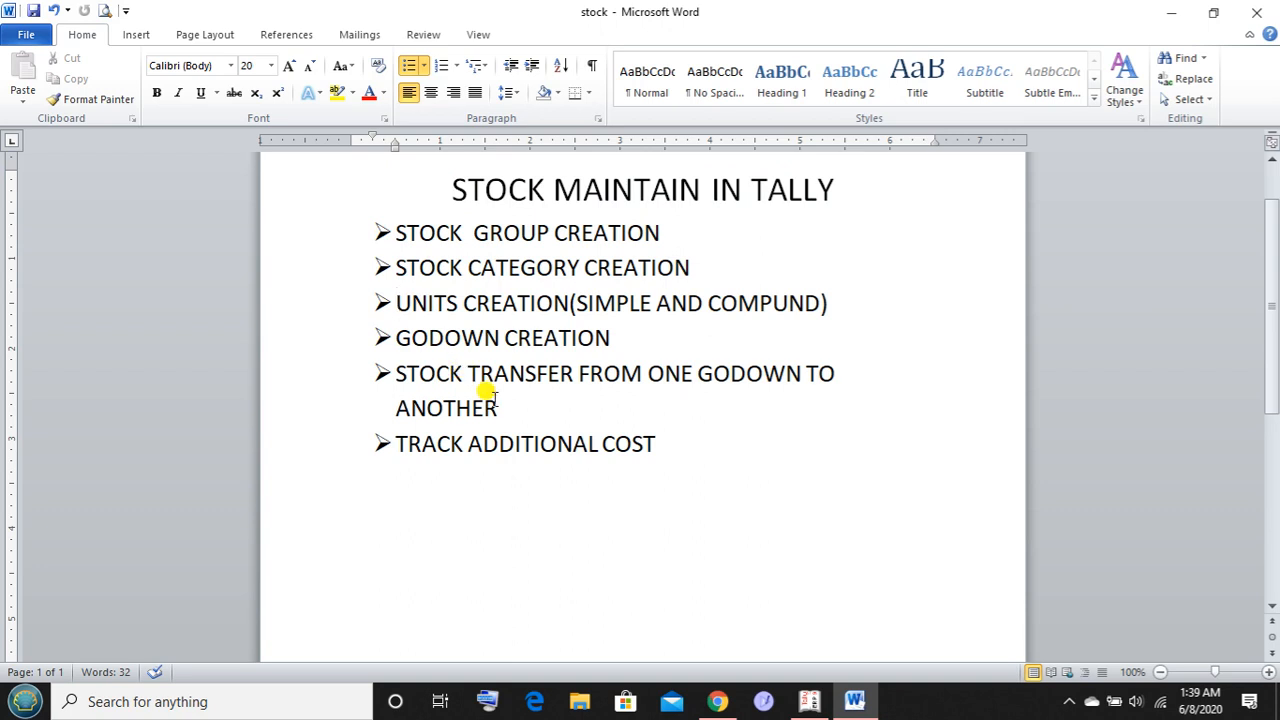
{"action": "left_click_drag", "start_coordinate": [648, 440], "coordinate": [462, 445]}
{"action": "left_click", "coordinate": [462, 445]}
Switch to Tally.ERP 9 and set multiple godowns and stock categories to Yes in the company's inventory features
{"action": "left_click", "coordinate": [808, 700]}
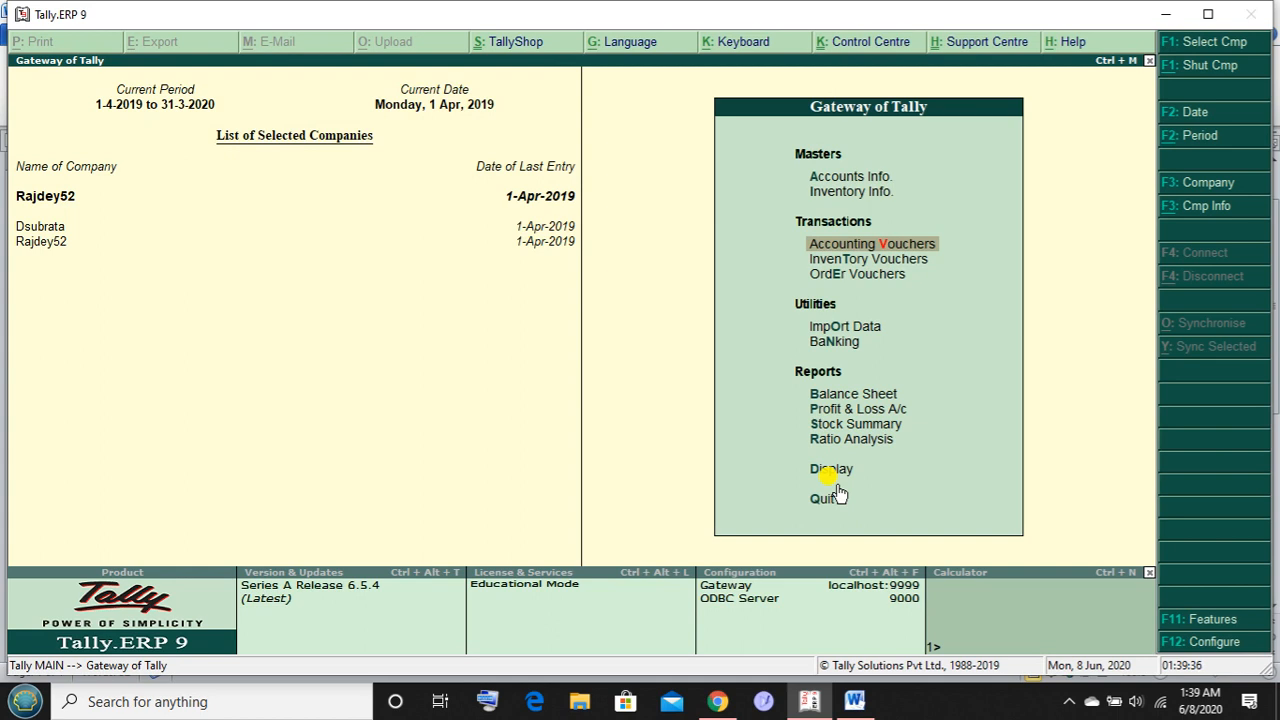
{"action": "key", "text": "F11"}
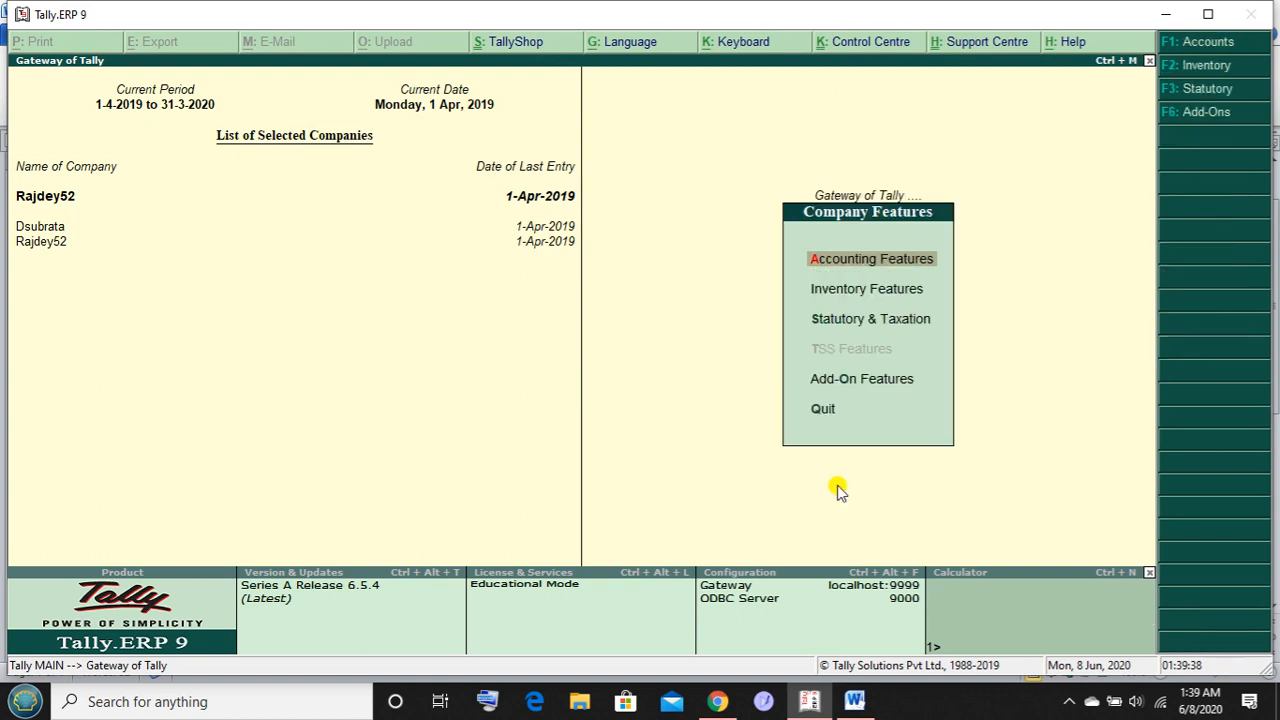
{"action": "key", "text": "F2"}
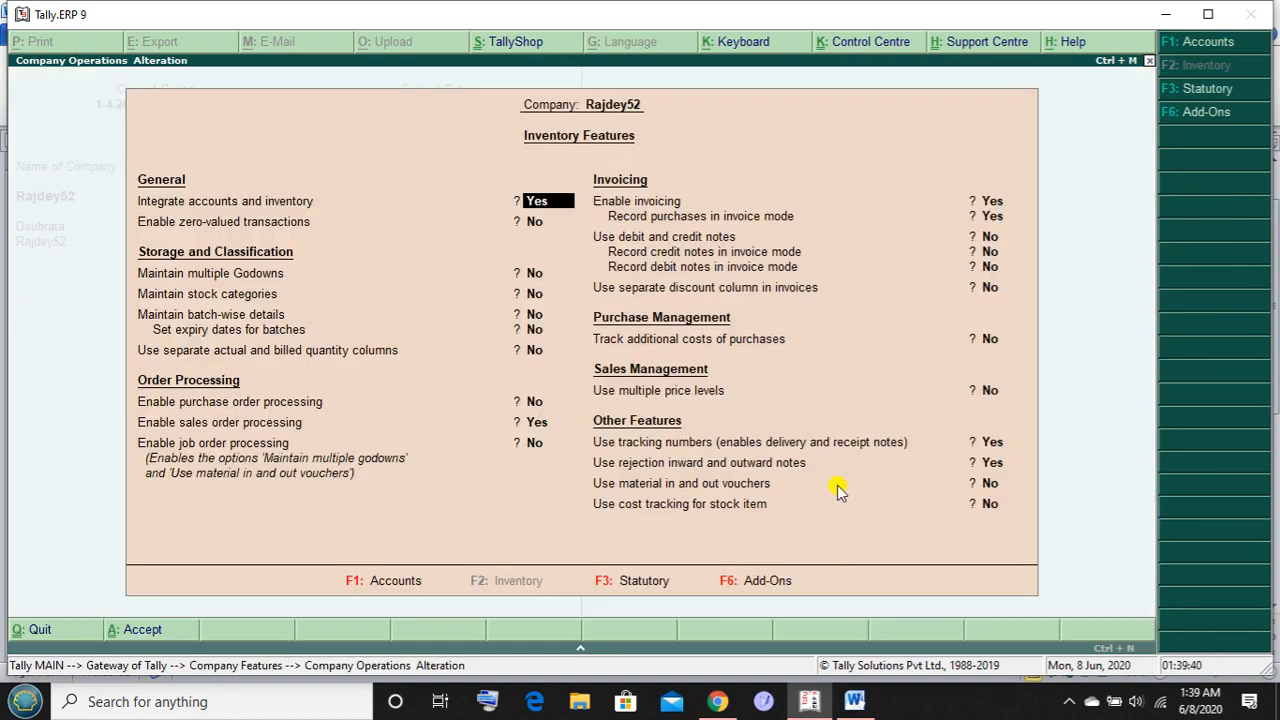
{"action": "key", "text": "Return"}
{"action": "key", "text": "Return"}
{"action": "key", "text": "Return"}
{"action": "key", "text": "Return"}
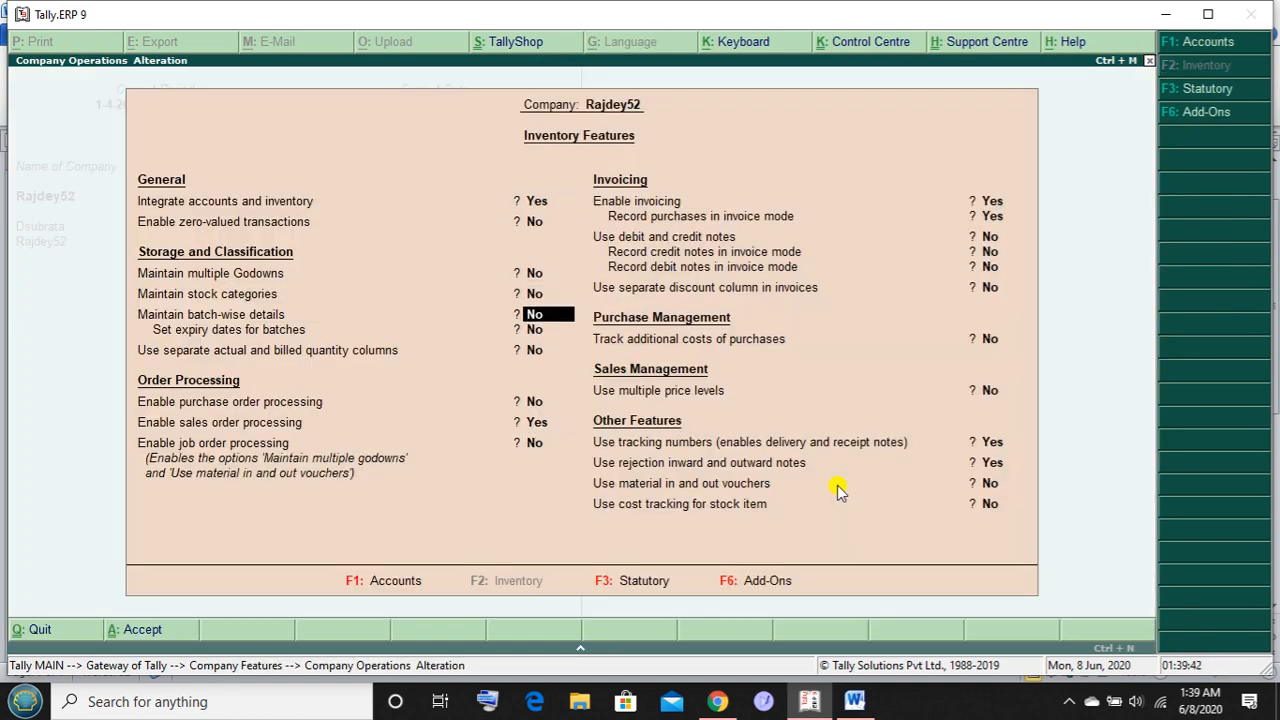
{"action": "key", "text": "Up"}
{"action": "key", "text": "Up"}
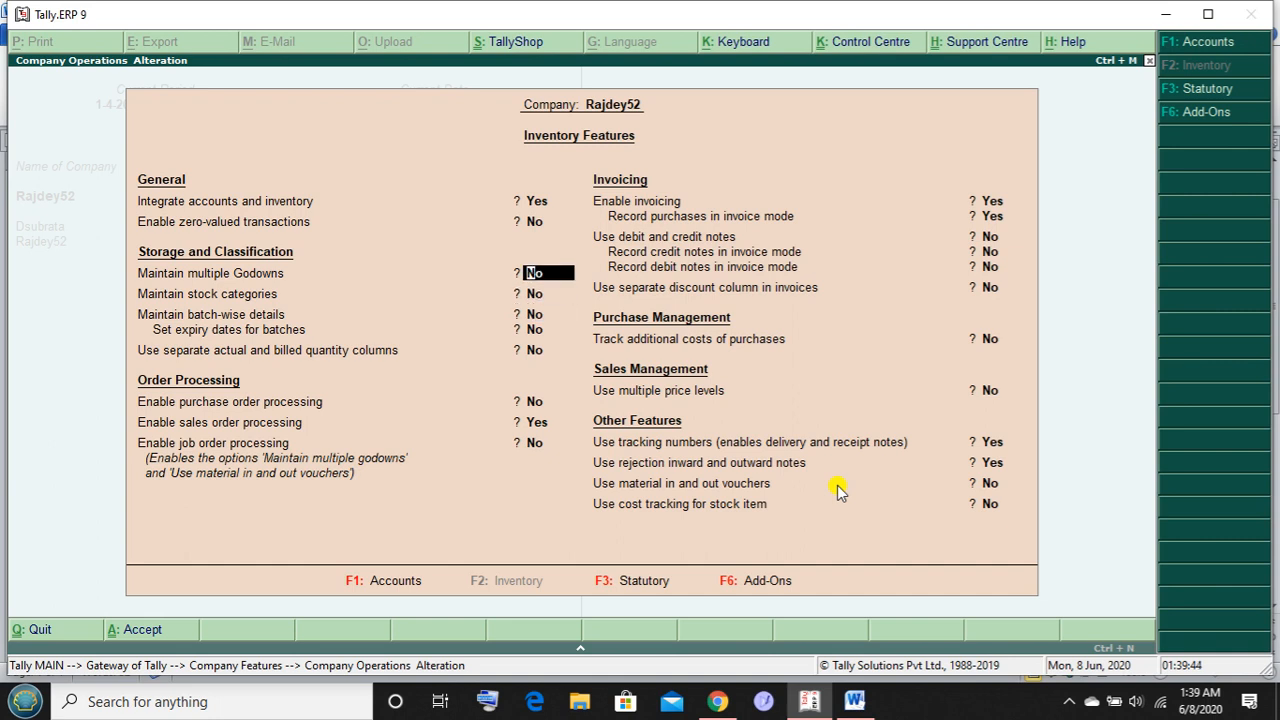
{"action": "type", "text": "y"}
{"action": "key", "text": "Return"}
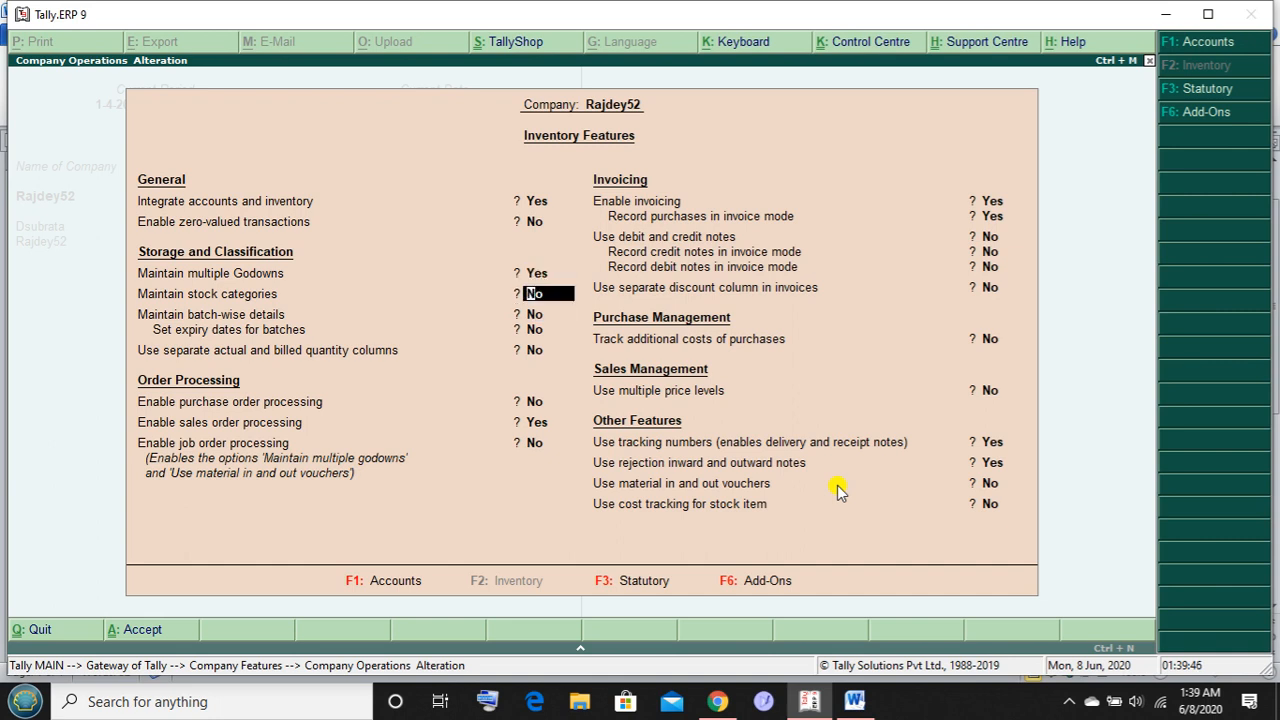
{"action": "type", "text": "y"}
{"action": "key", "text": "Return"}
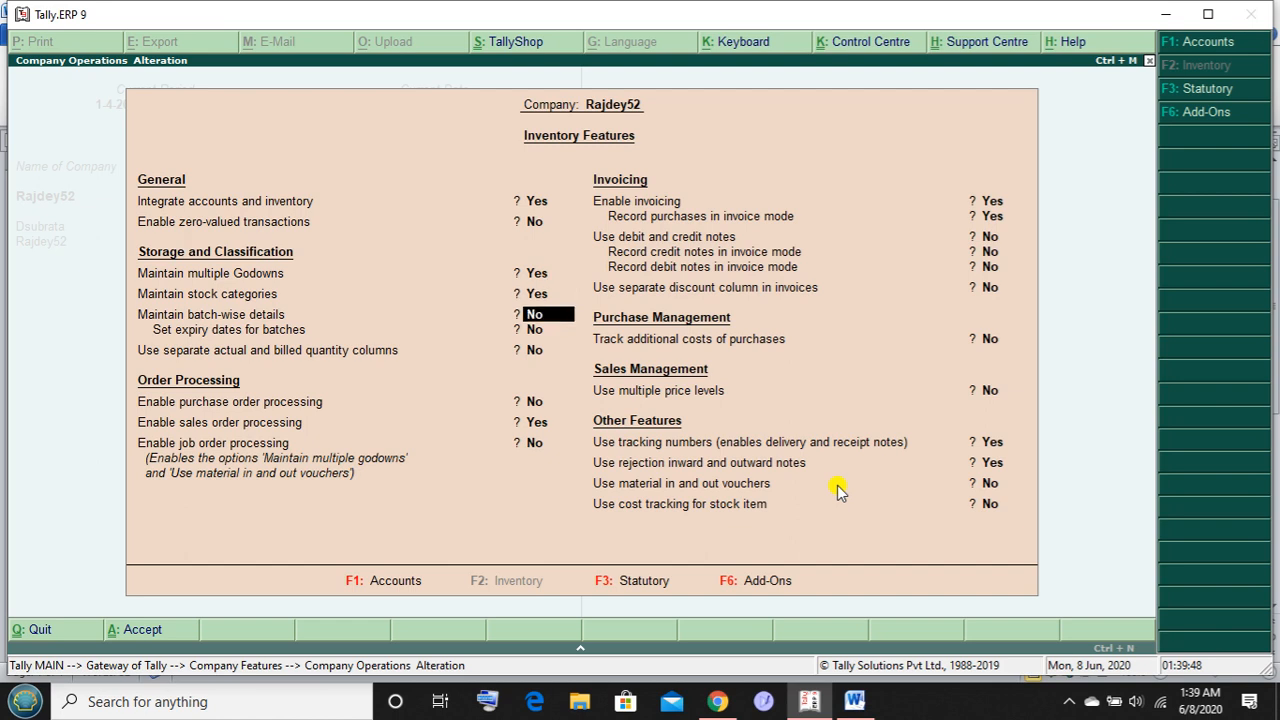
Keep the remaining inventory features as they are, accept the settings and return to the Gateway of Tally
{"action": "key", "text": "Return"}
{"action": "key", "text": "Return"}
{"action": "key", "text": "Return"}
{"action": "key", "text": "Return"}
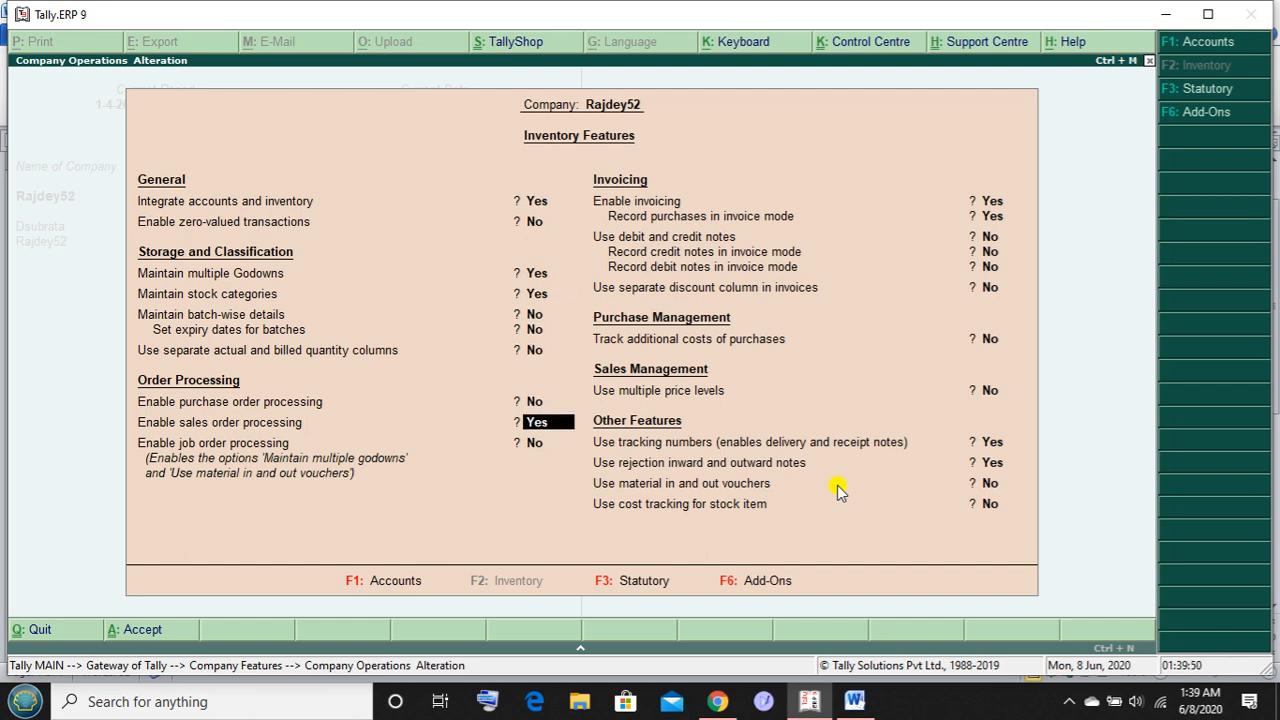
{"action": "key", "text": "Return"}
{"action": "key", "text": "Return"}
{"action": "key", "text": "Return"}
{"action": "key", "text": "Return"}
{"action": "key", "text": "Return"}
{"action": "key", "text": "Return"}
{"action": "key", "text": "Return"}
{"action": "key", "text": "Return"}
{"action": "key", "text": "Return"}
{"action": "key", "text": "Return"}
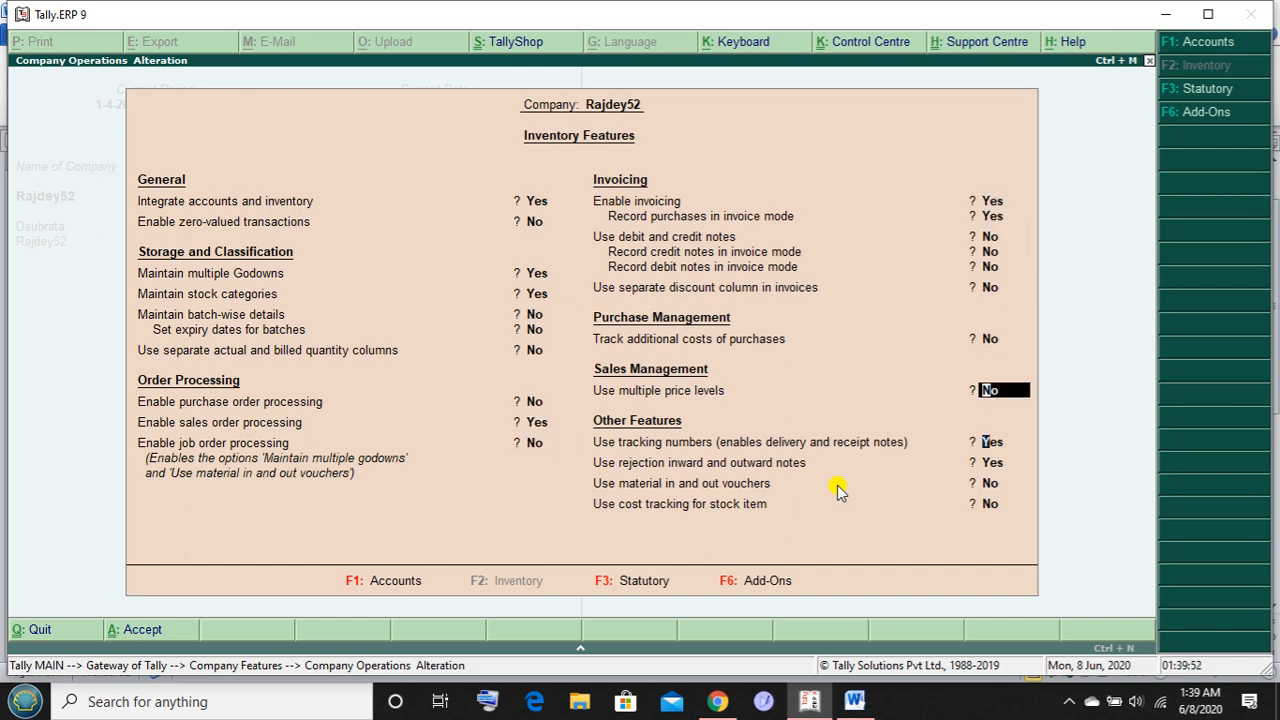
{"action": "key", "text": "Return"}
{"action": "left_click", "coordinate": [836, 484]}
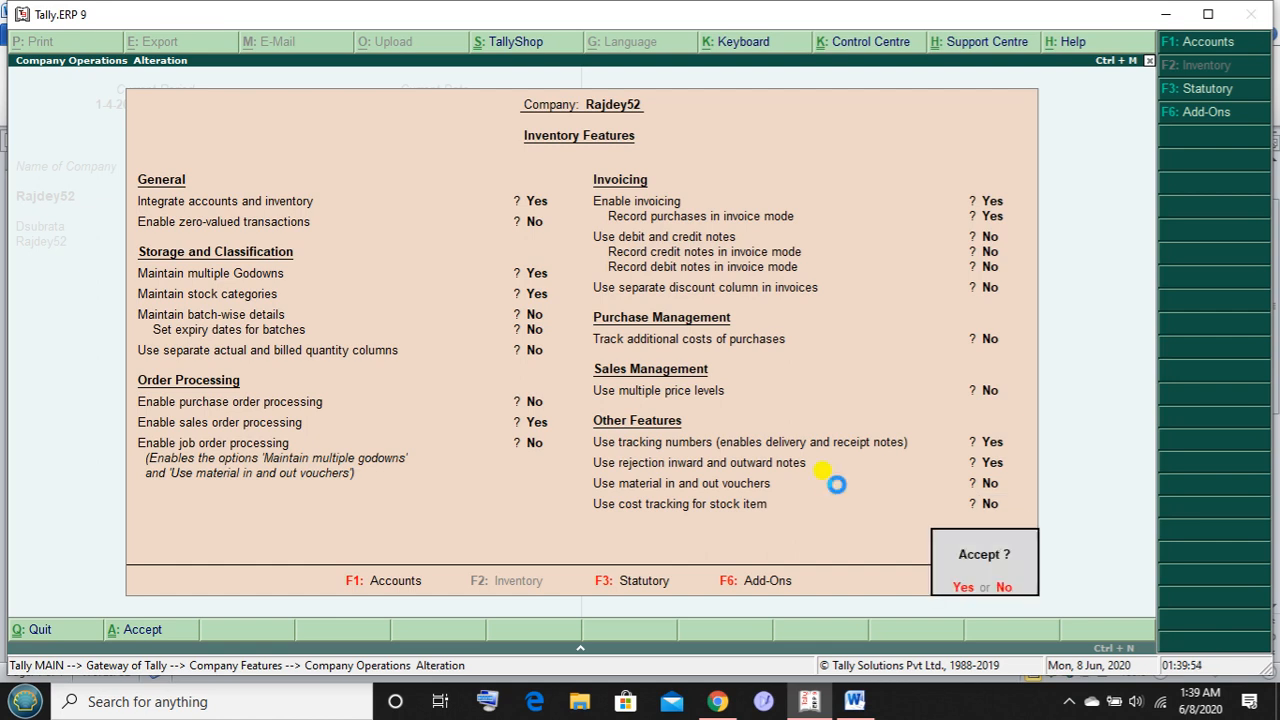
{"action": "key", "text": "Return"}
{"action": "key", "text": "Escape"}
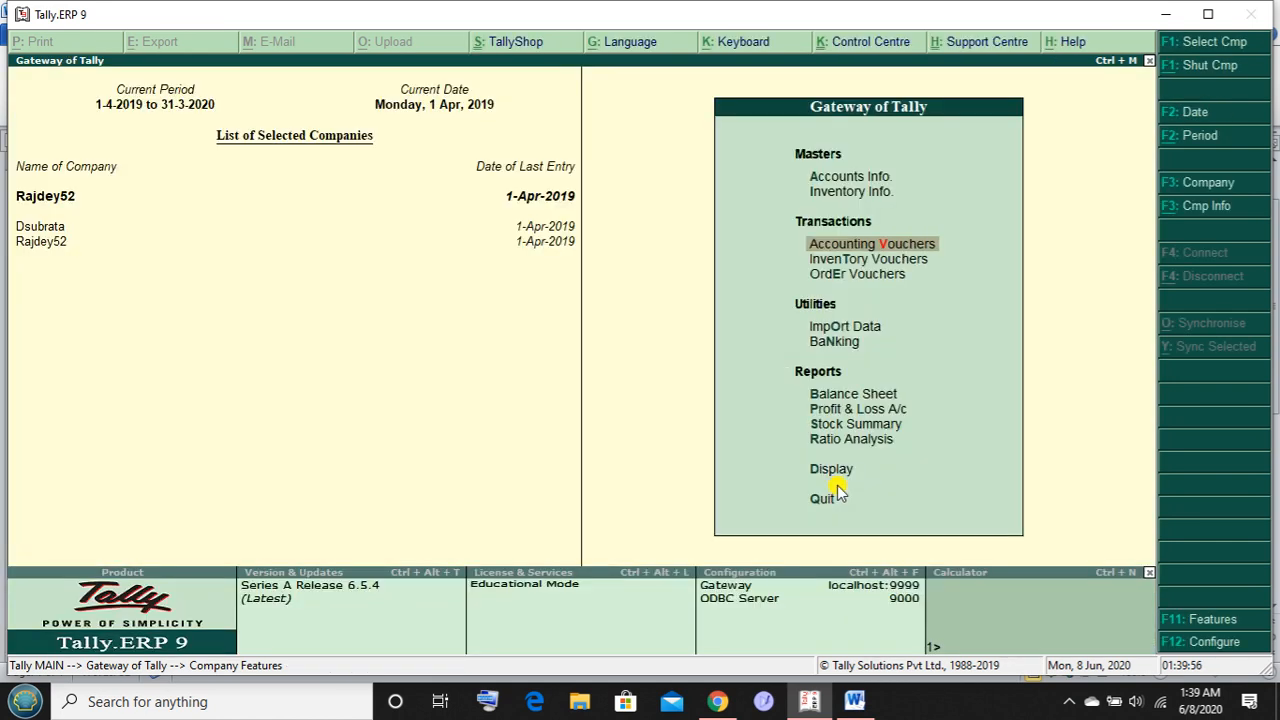
Create a single stock group named HAIR OIL under Primary with item quantities added, then leave the creation form
{"action": "key", "text": "Up"}
{"action": "key", "text": "Return"}
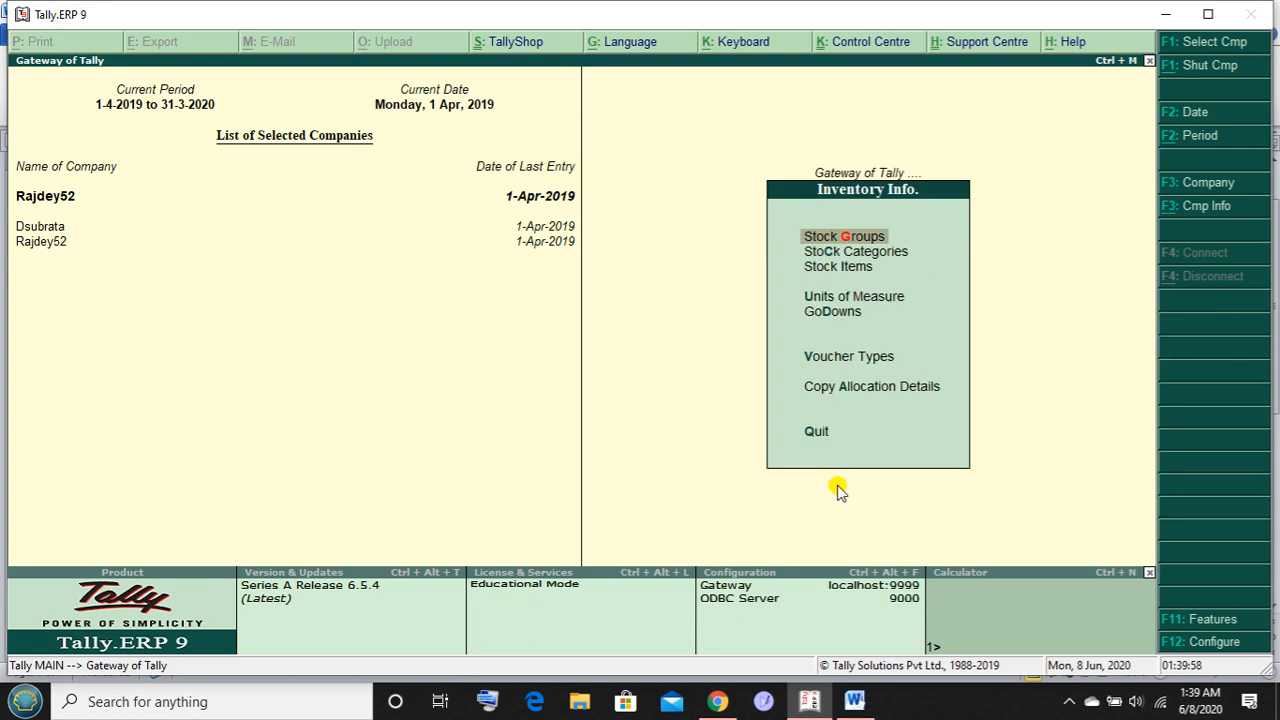
{"action": "key", "text": "Return"}
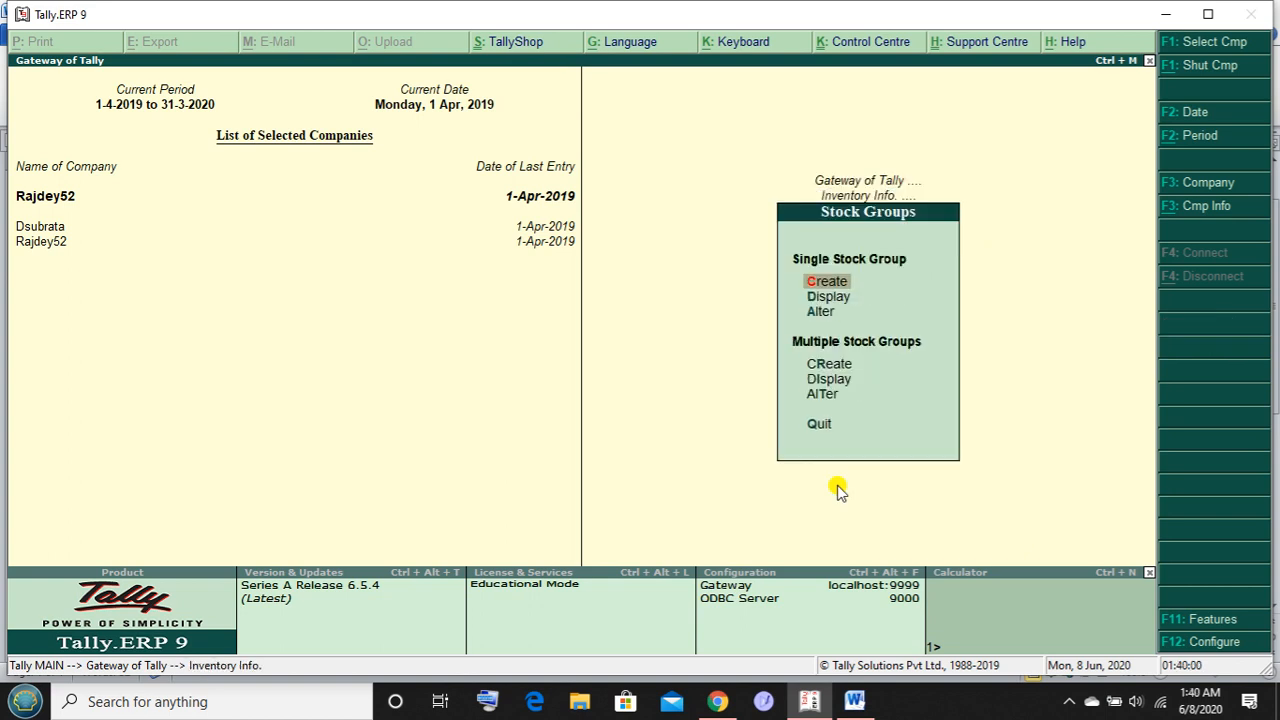
{"action": "key", "text": "Return"}
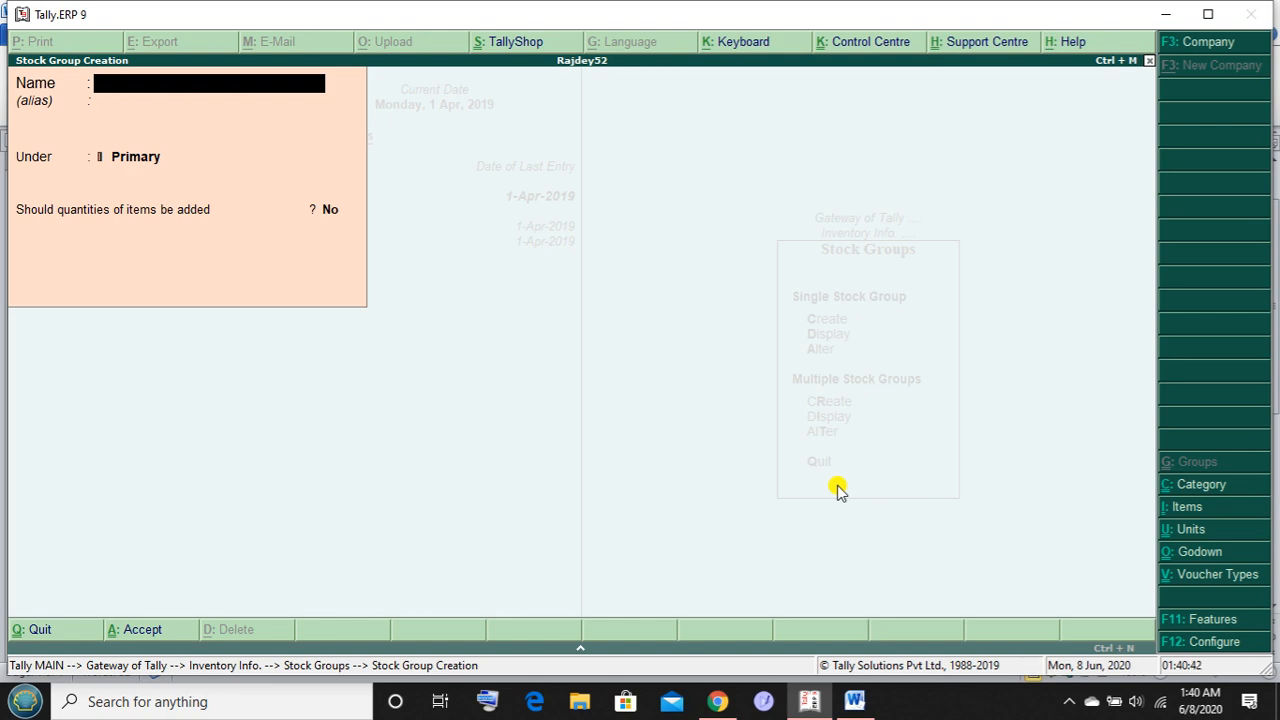
{"action": "type", "text": "HAIR OIL"}
{"action": "key", "text": "Return"}
{"action": "key", "text": "Return"}
{"action": "key", "text": "Return"}
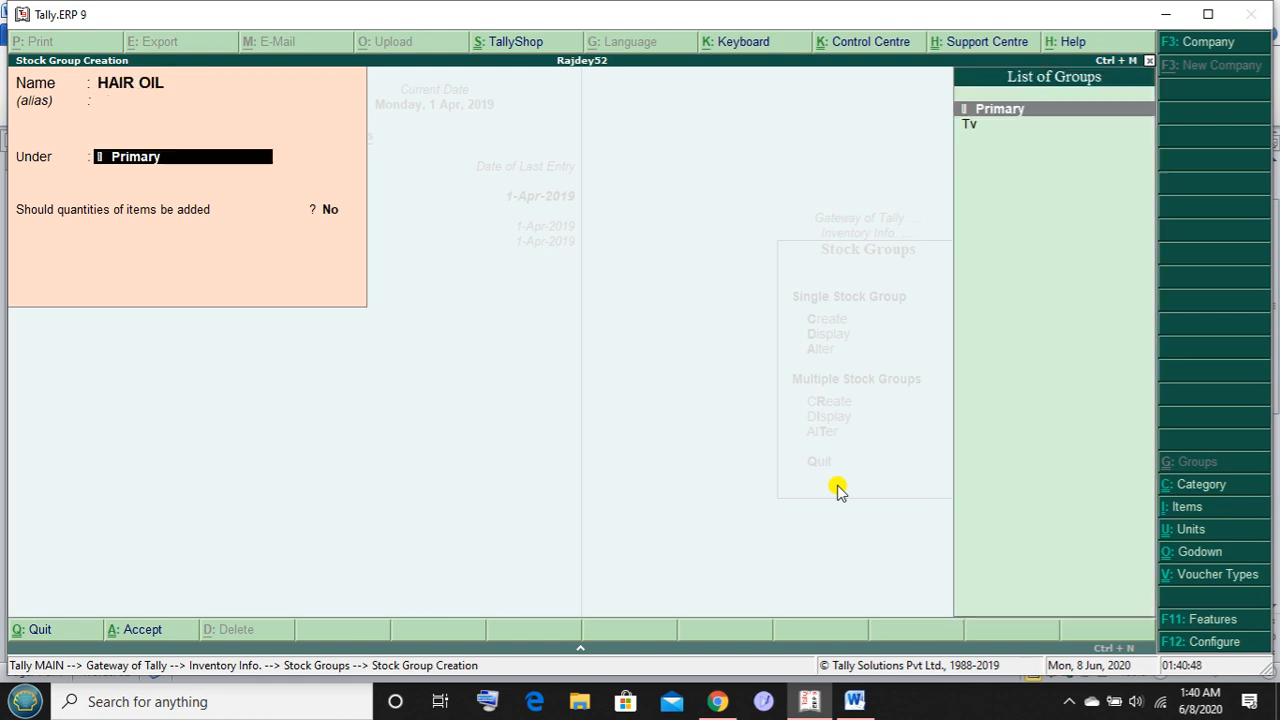
{"action": "key", "text": "y"}
{"action": "key", "text": "Return"}
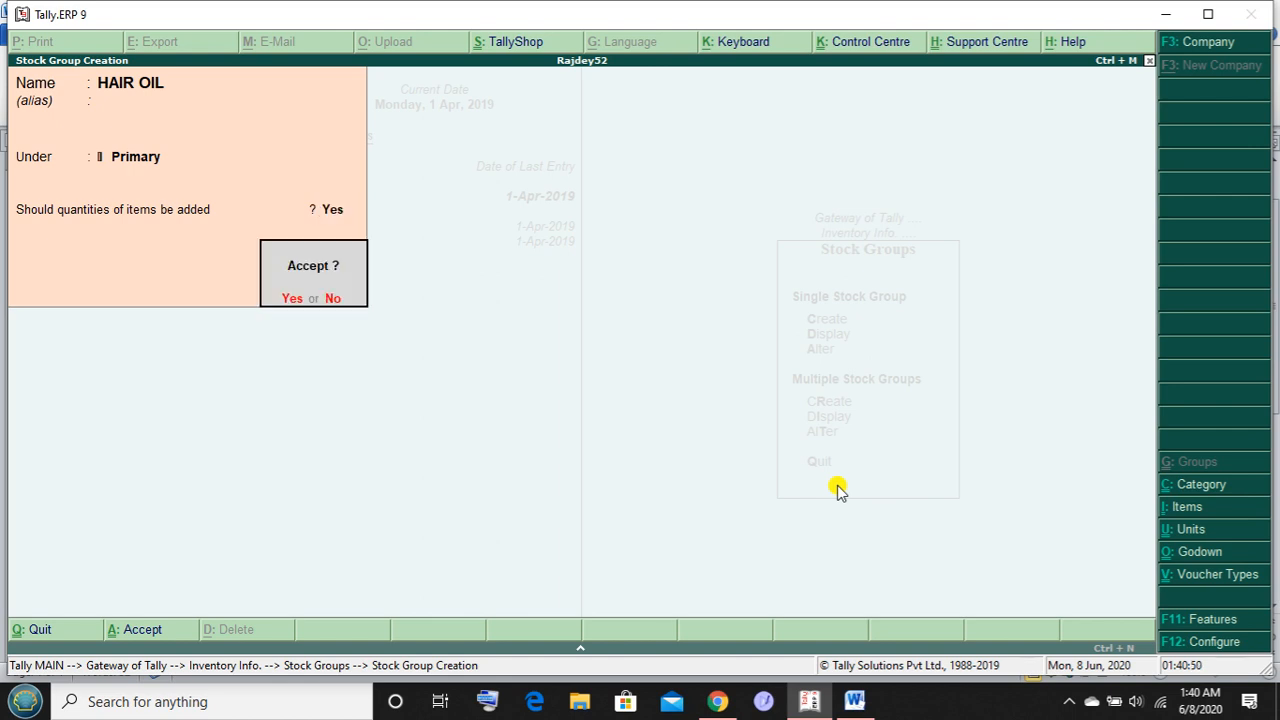
{"action": "key", "text": "y"}
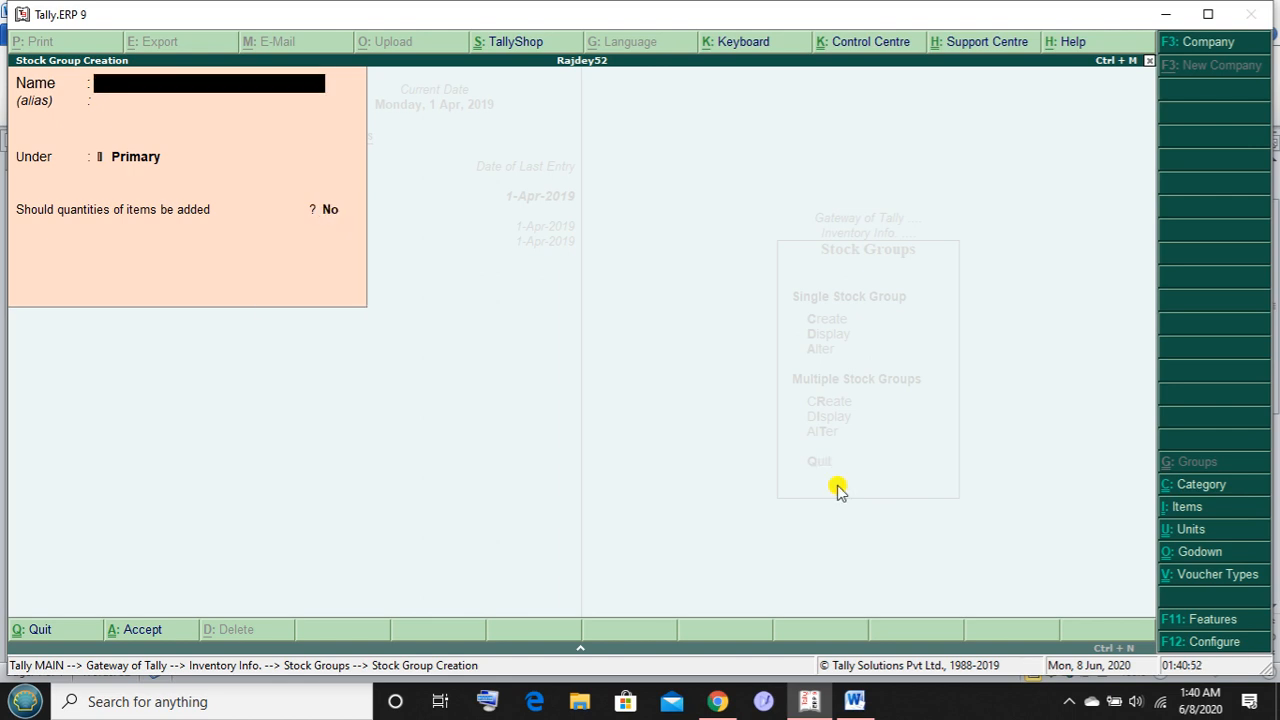
{"action": "key", "text": "Escape"}
{"action": "key", "text": "y"}
Check the lists of stock groups offered for altering and for displaying a single group
{"action": "key", "text": "Down"}
{"action": "key", "text": "Down"}
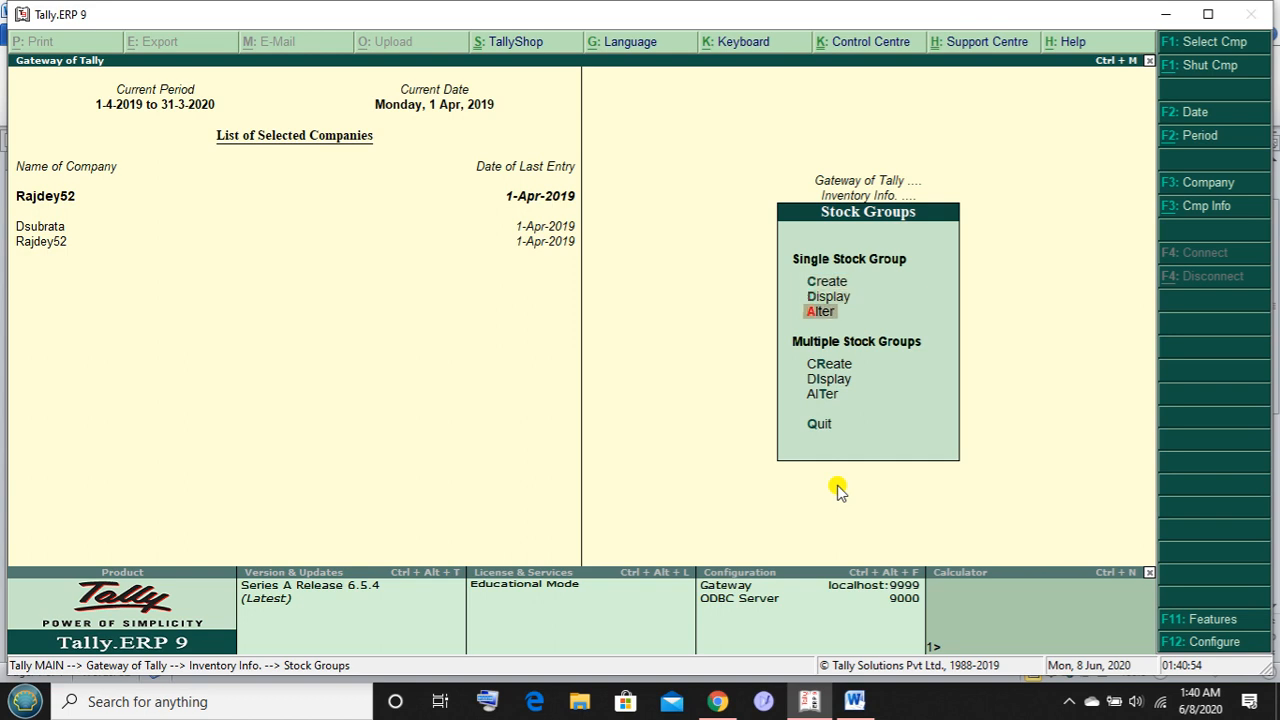
{"action": "key", "text": "Return"}
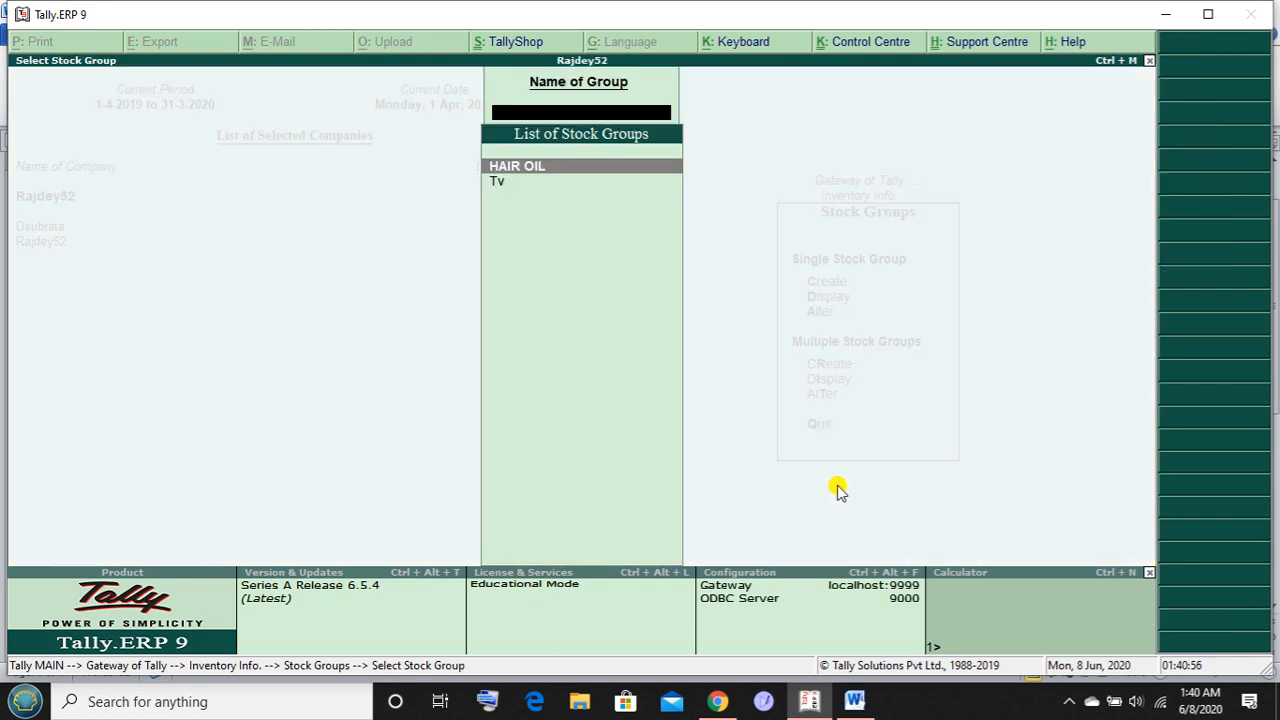
{"action": "key", "text": "Escape"}
{"action": "key", "text": "Up"}
{"action": "key", "text": "Return"}
{"action": "key", "text": "Escape"}
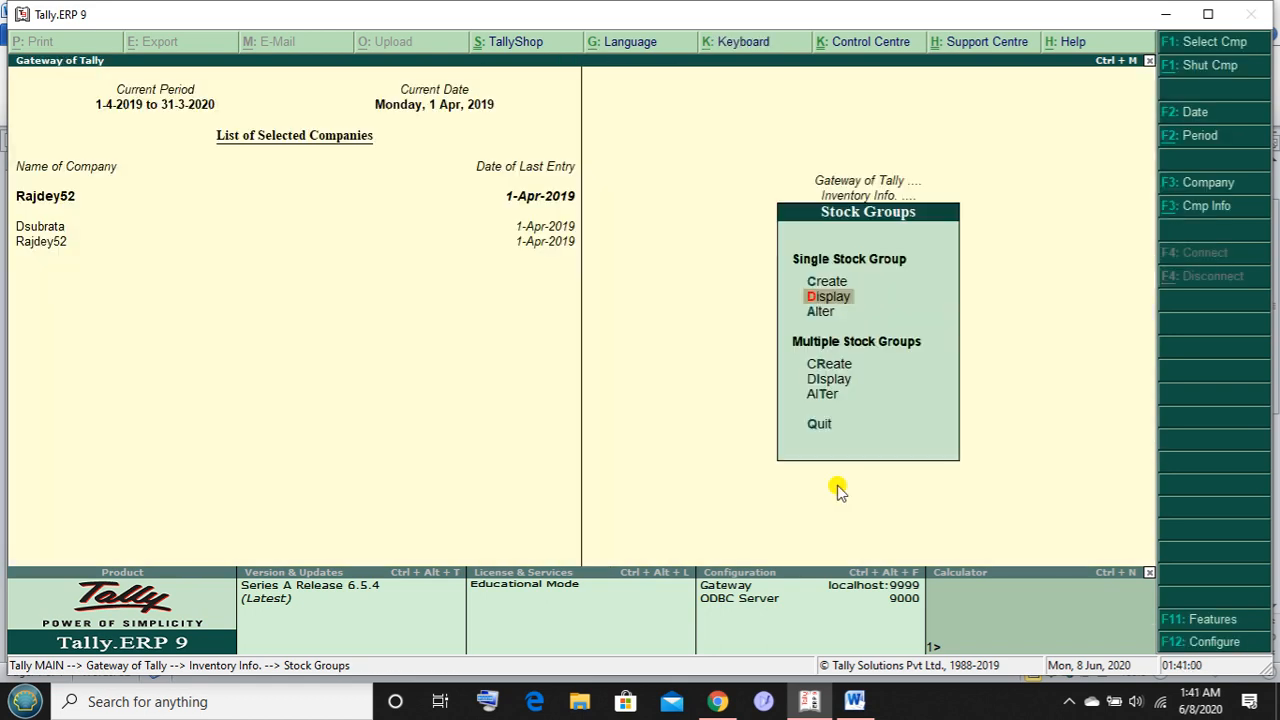
Open the HAIR OIL stock group for alteration, request its deletion, decline it and quit the form without changes
{"action": "key", "text": "Down"}
{"action": "key", "text": "Return"}
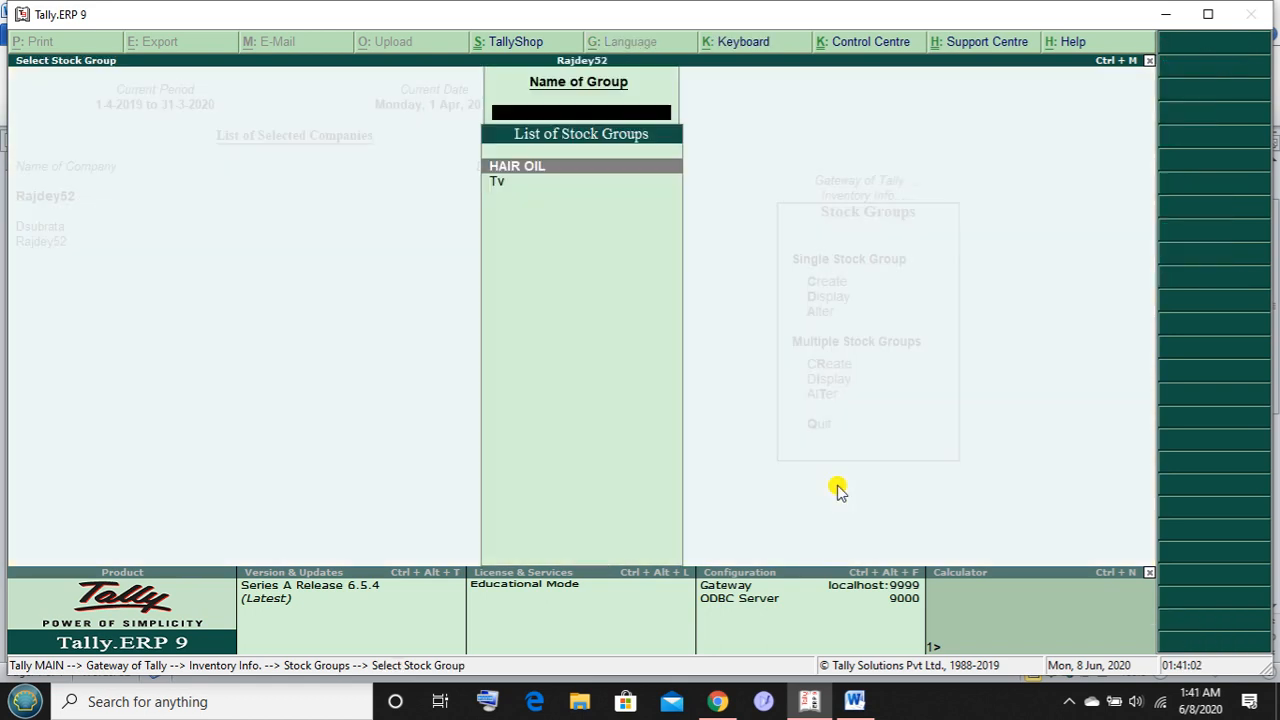
{"action": "key", "text": "Return"}
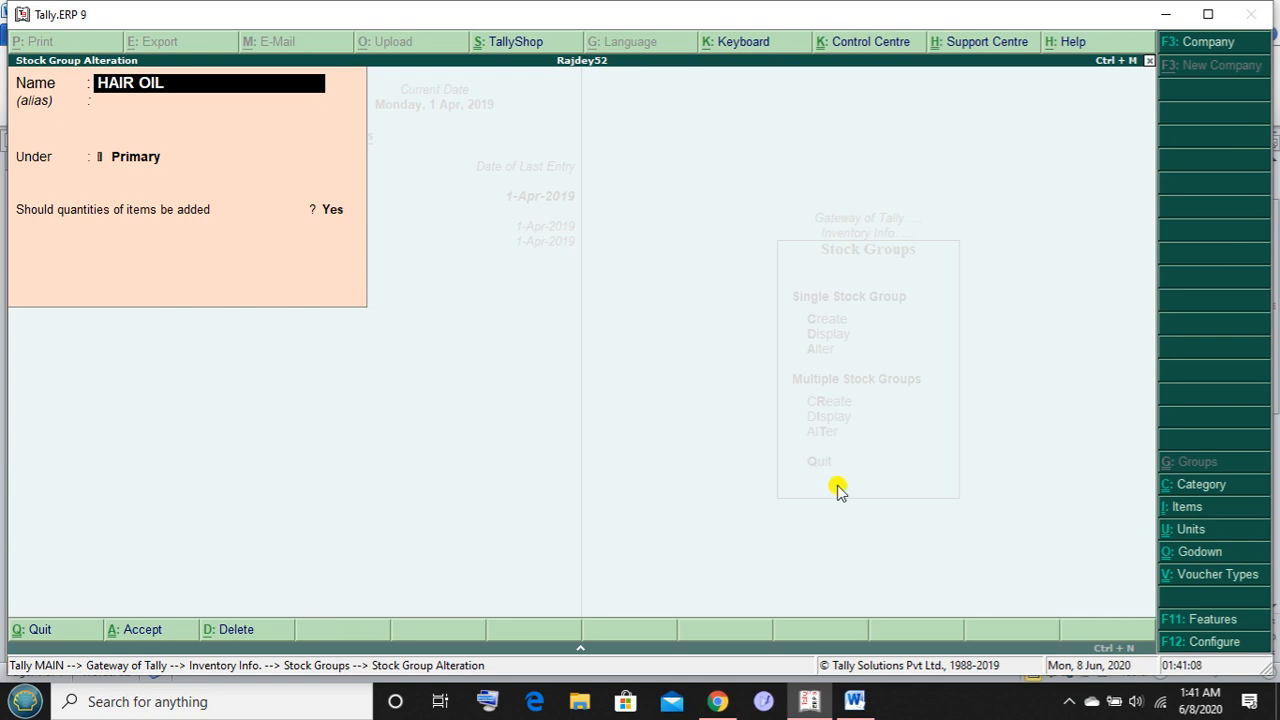
{"action": "key", "text": "alt+d"}
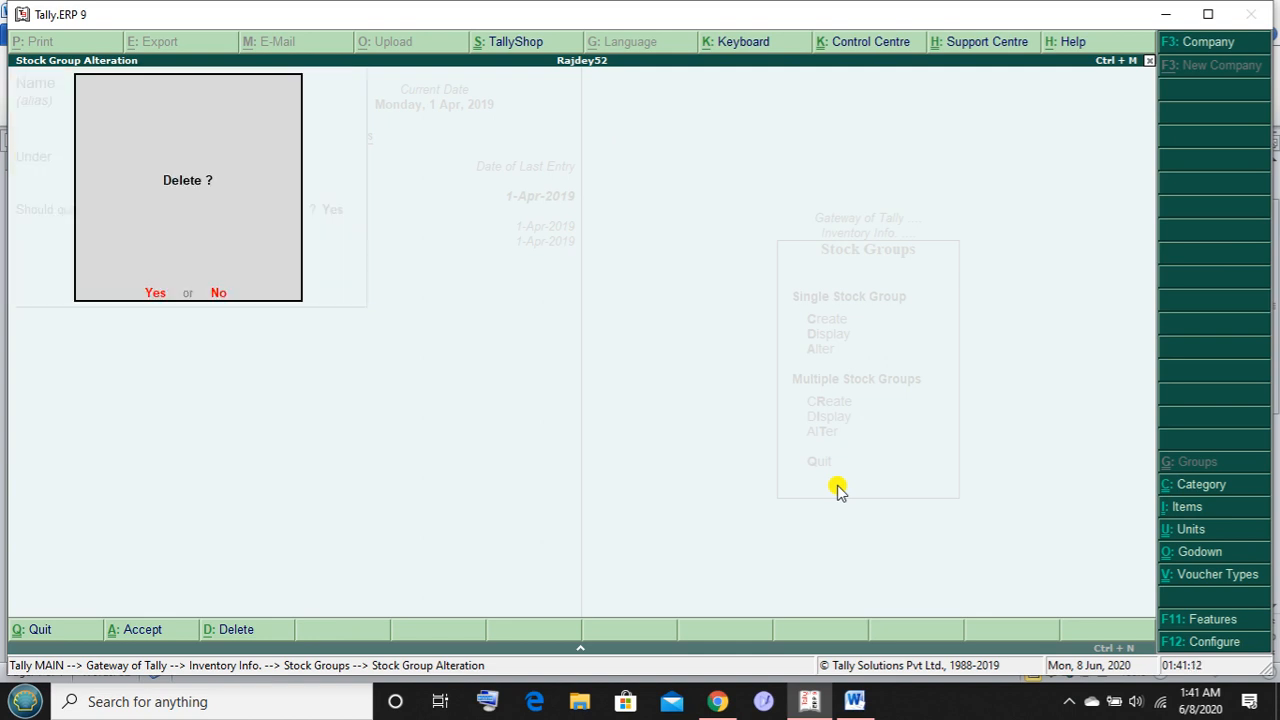
{"action": "key", "text": "n"}
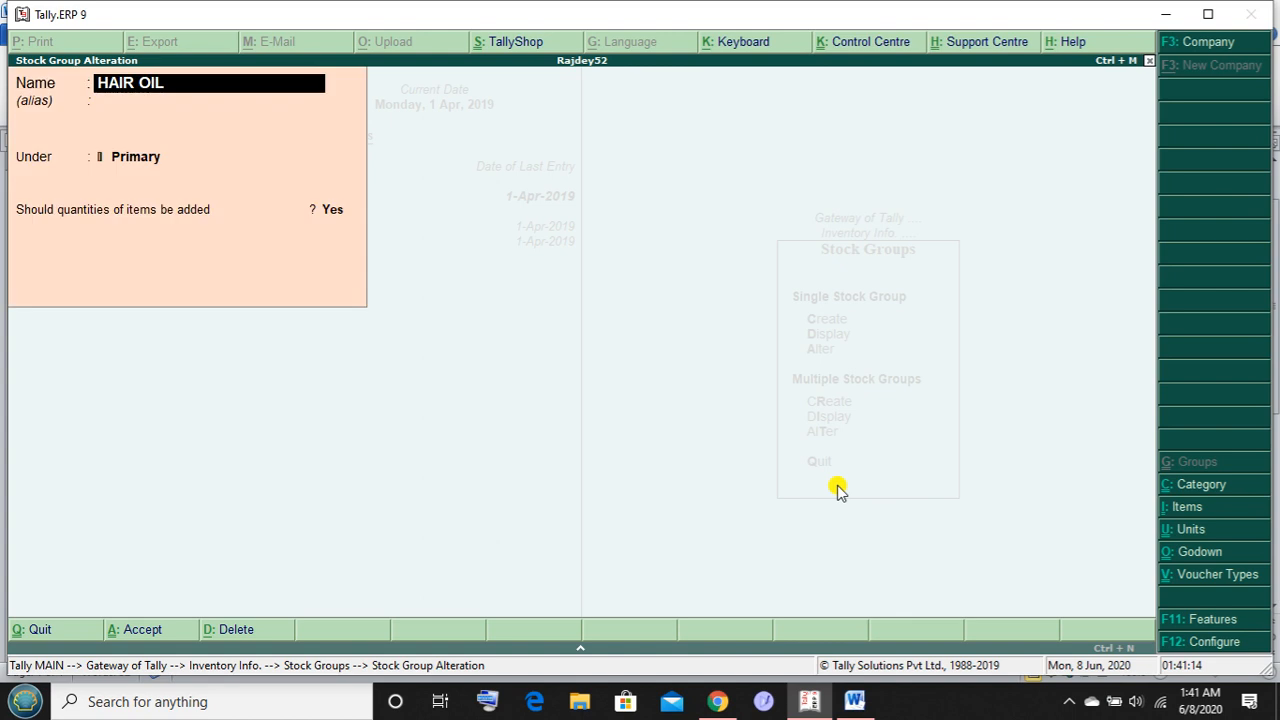
{"action": "key", "text": "Escape"}
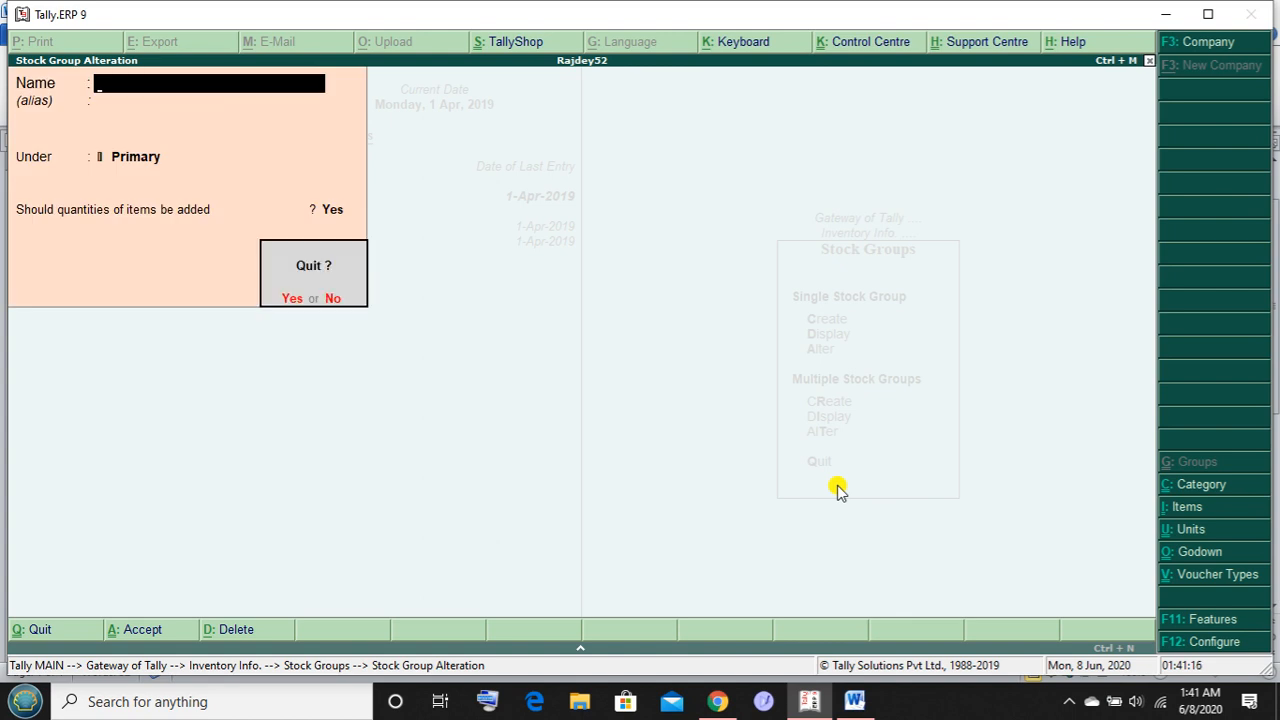
{"action": "key", "text": "y"}
{"action": "key", "text": "BackSpace"}
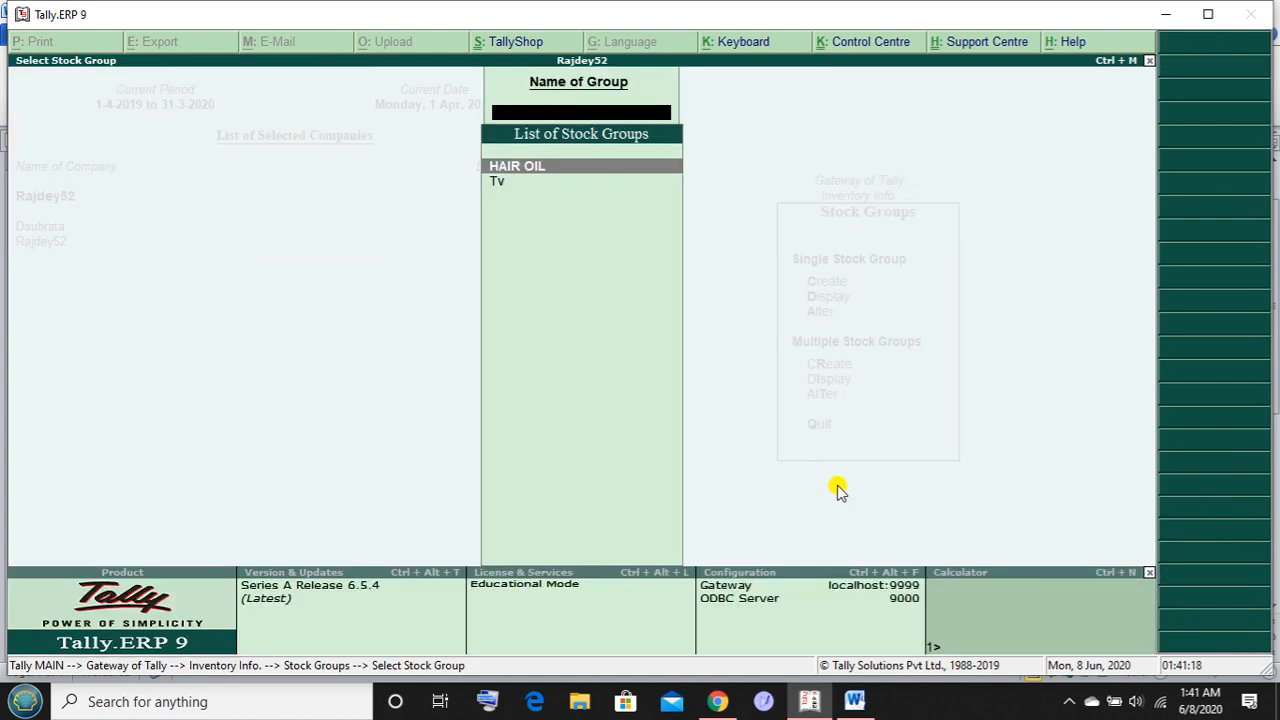
Create a single stock category named NORMAL HAIR under Primary and return to the inventory masters list
{"action": "key", "text": "Escape"}
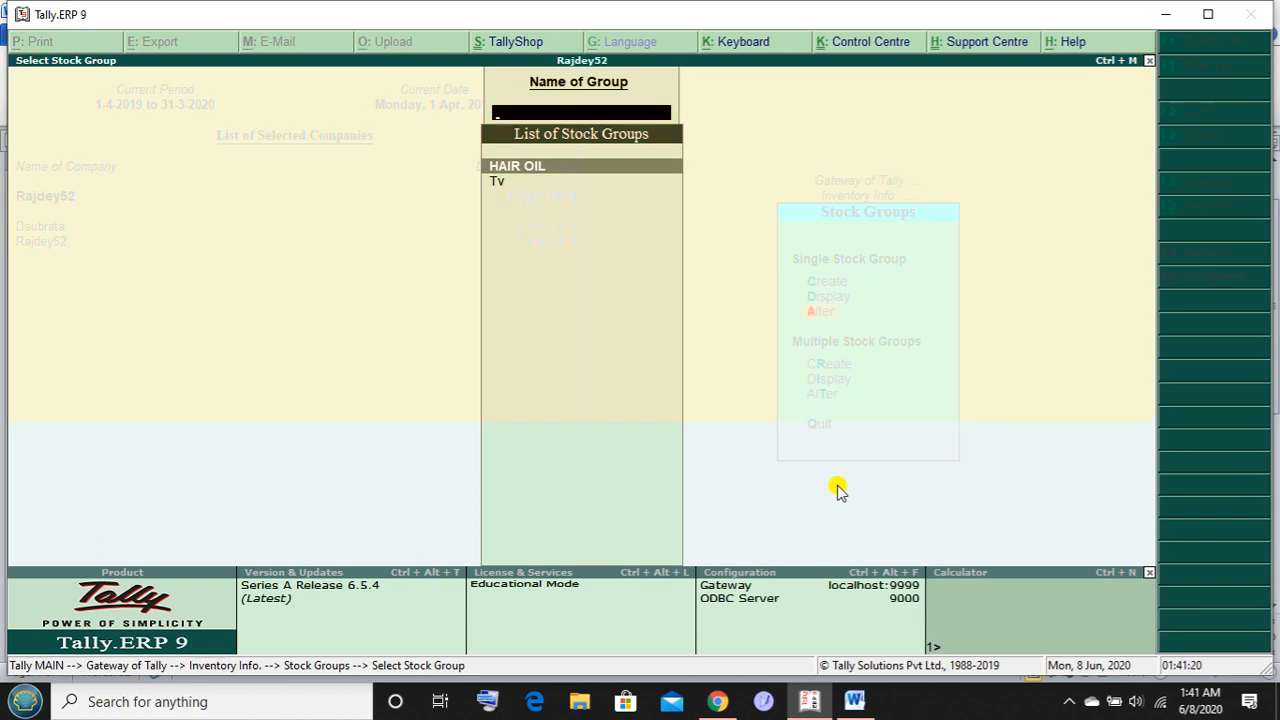
{"action": "key", "text": "Escape"}
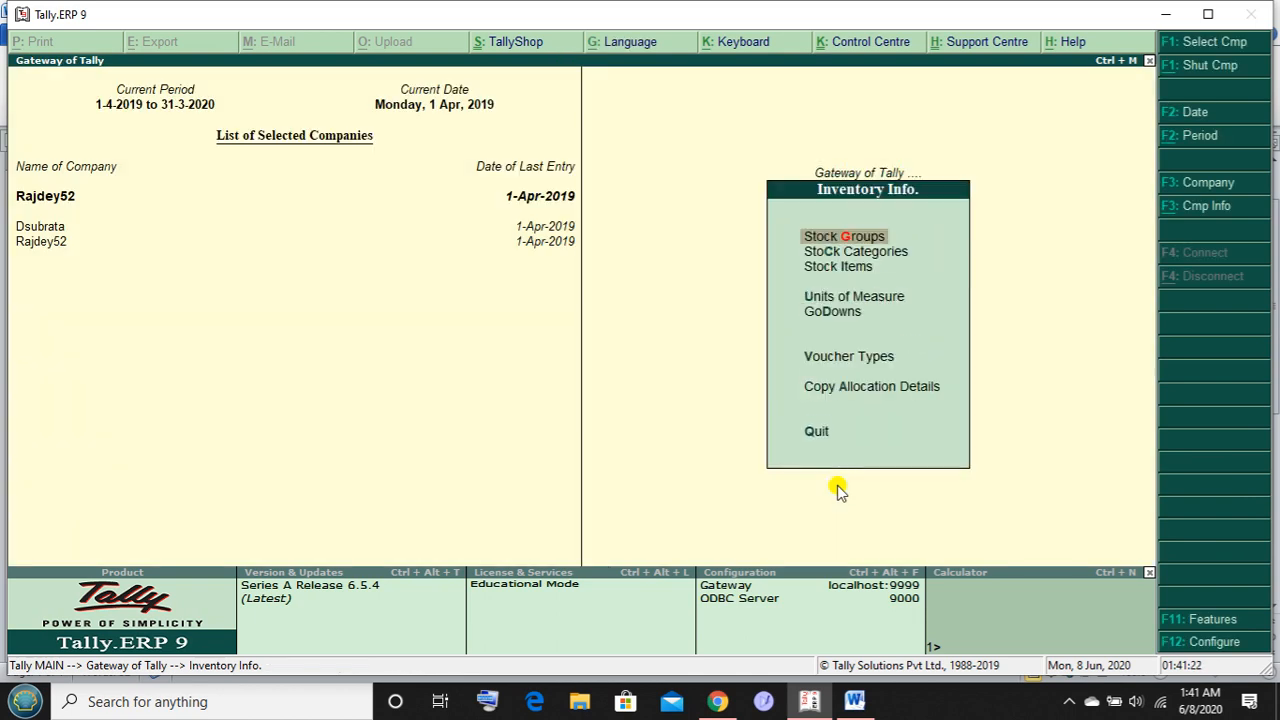
{"action": "key", "text": "Down"}
{"action": "key", "text": "Return"}
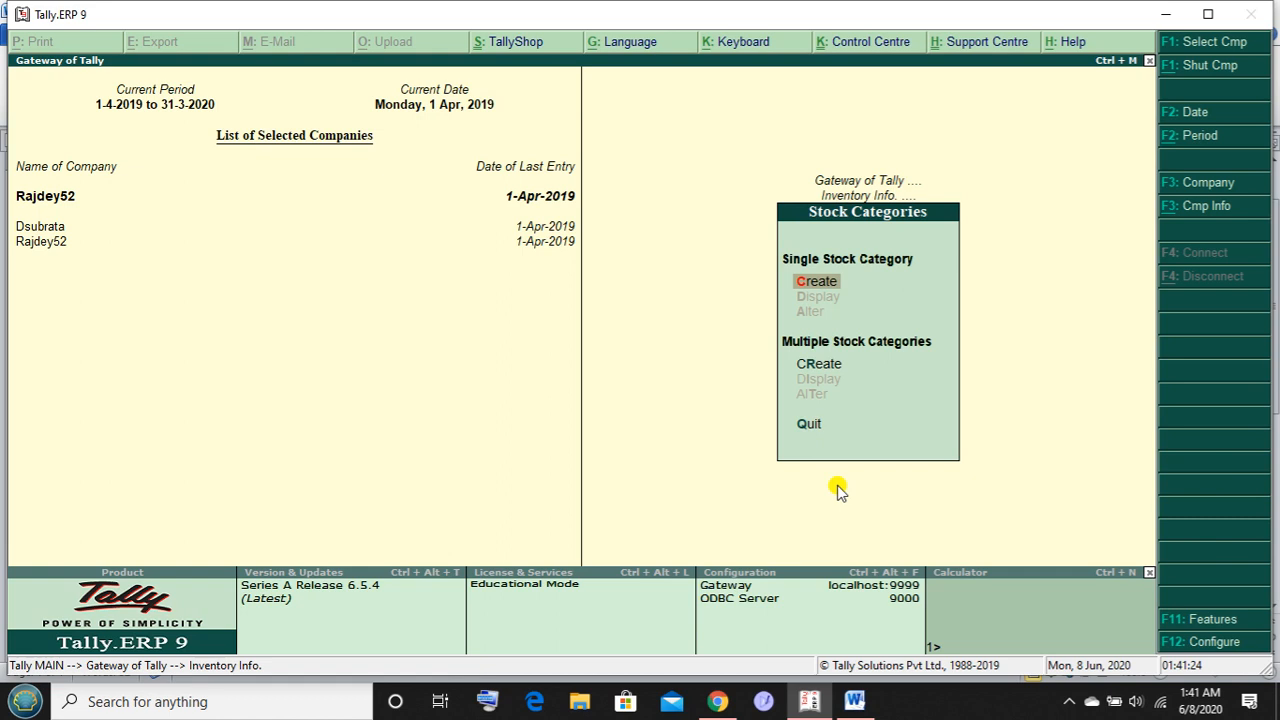
{"action": "key", "text": "Return"}
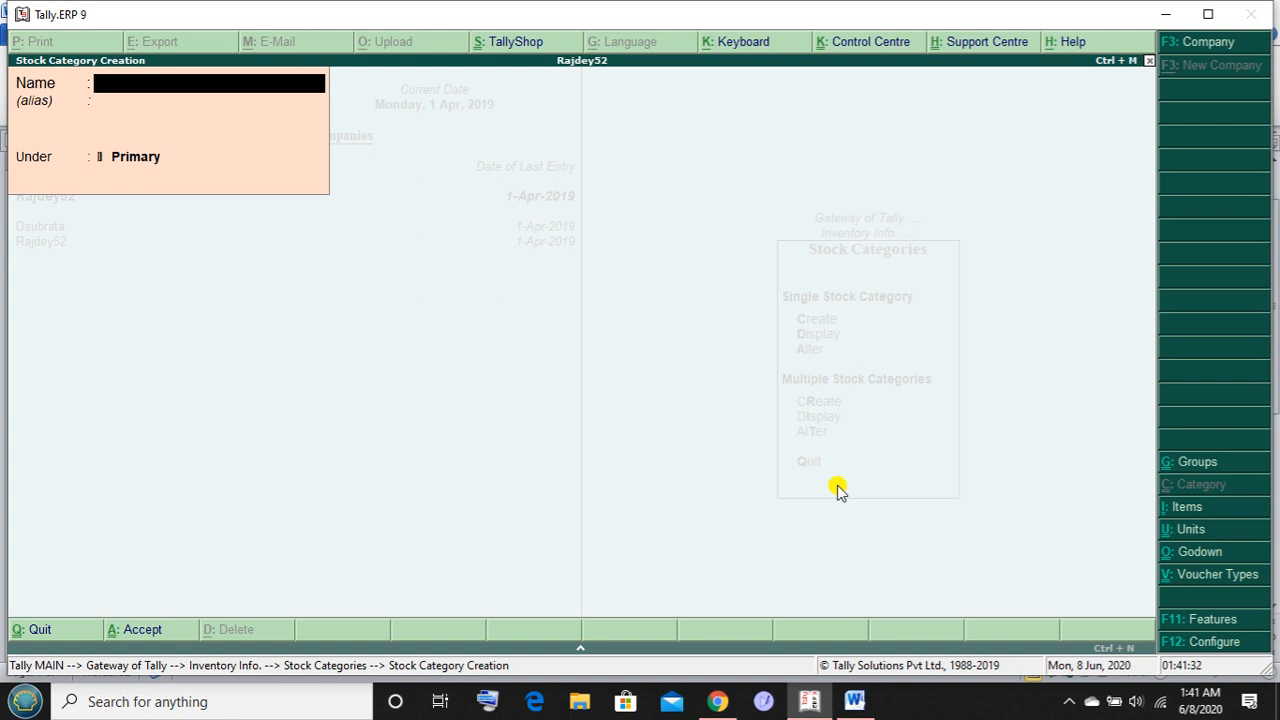
{"action": "type", "text": "NORMAL HAIR"}
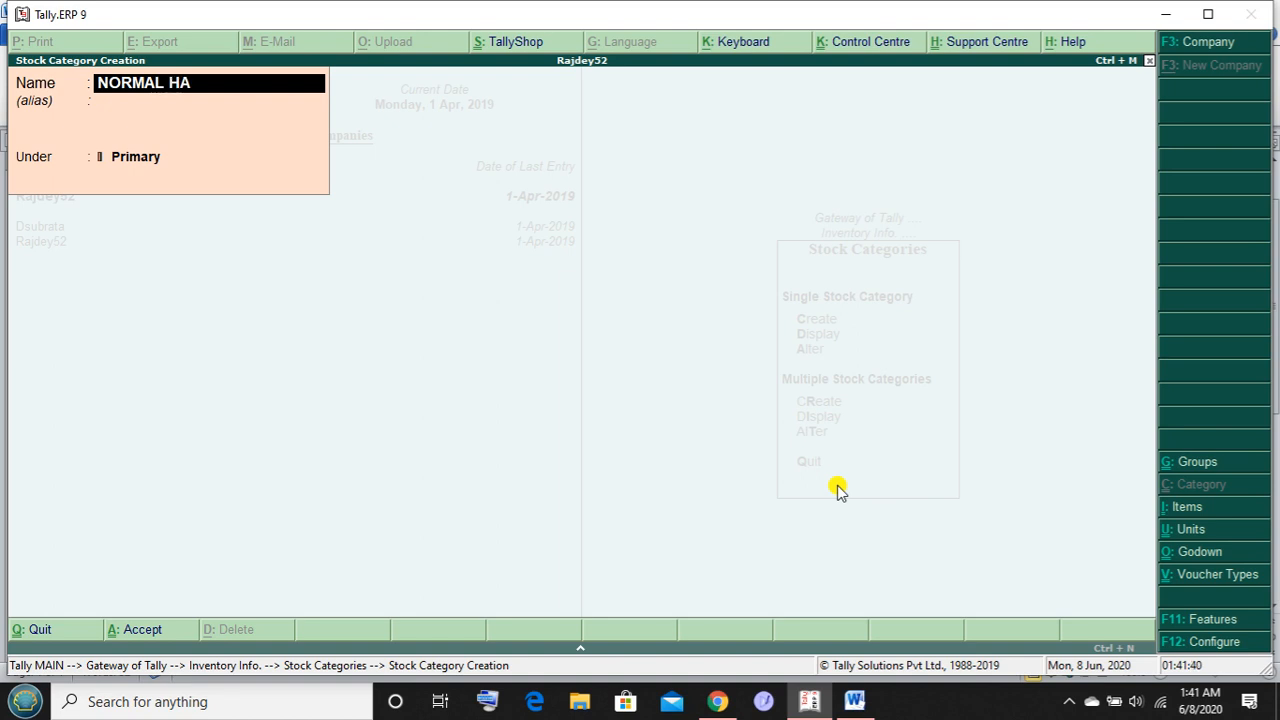
{"action": "key", "text": "Return"}
{"action": "key", "text": "Return"}
{"action": "key", "text": "Return"}
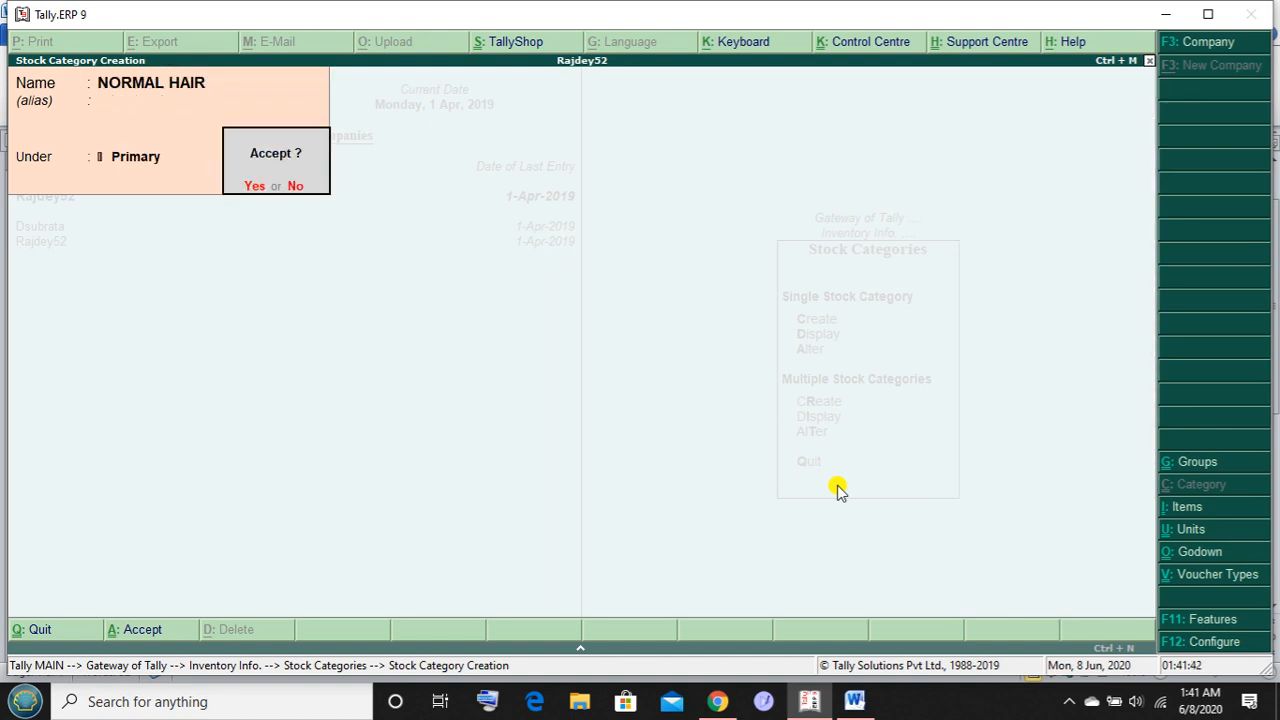
{"action": "key", "text": "Return"}
{"action": "key", "text": "Escape"}
{"action": "key", "text": "Return"}
{"action": "key", "text": "Escape"}
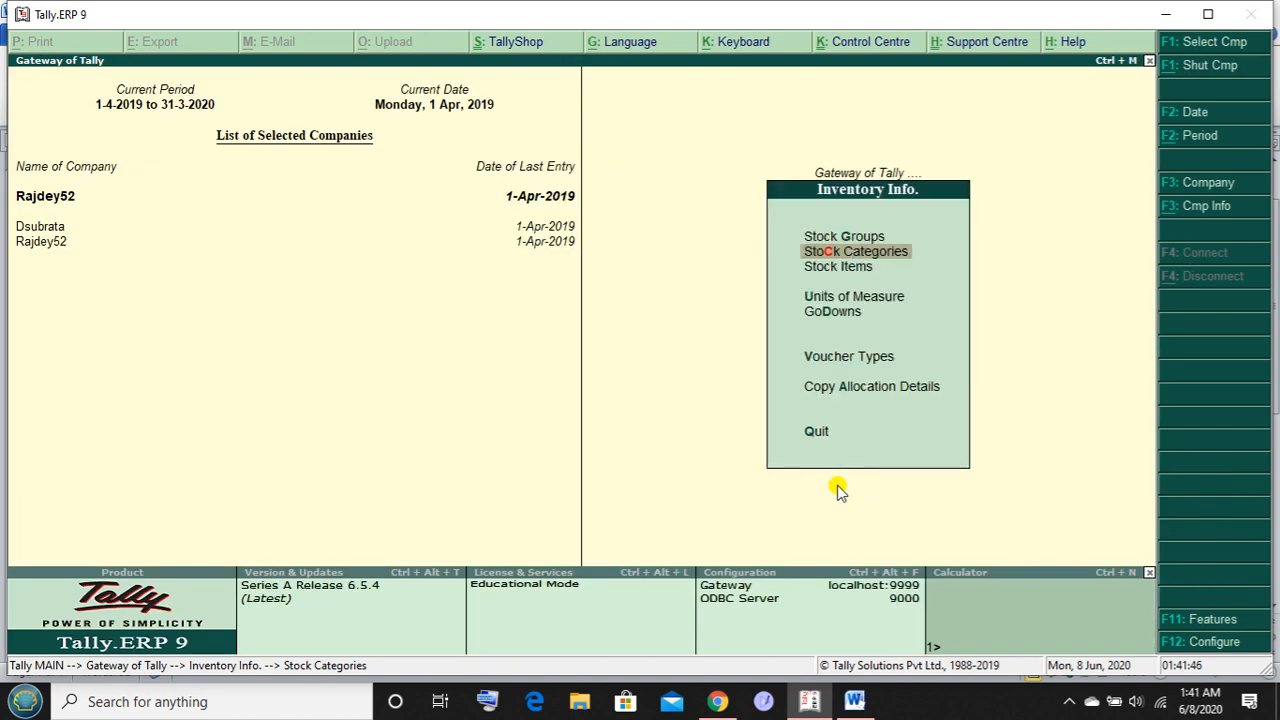
Create a single stock group named SHAMPOO under Primary with item quantities added, and leave the stock groups section
{"action": "key", "text": "Up"}
{"action": "key", "text": "Return"}
{"action": "key", "text": "Return"}
{"action": "type", "text": "SHAMPOO"}
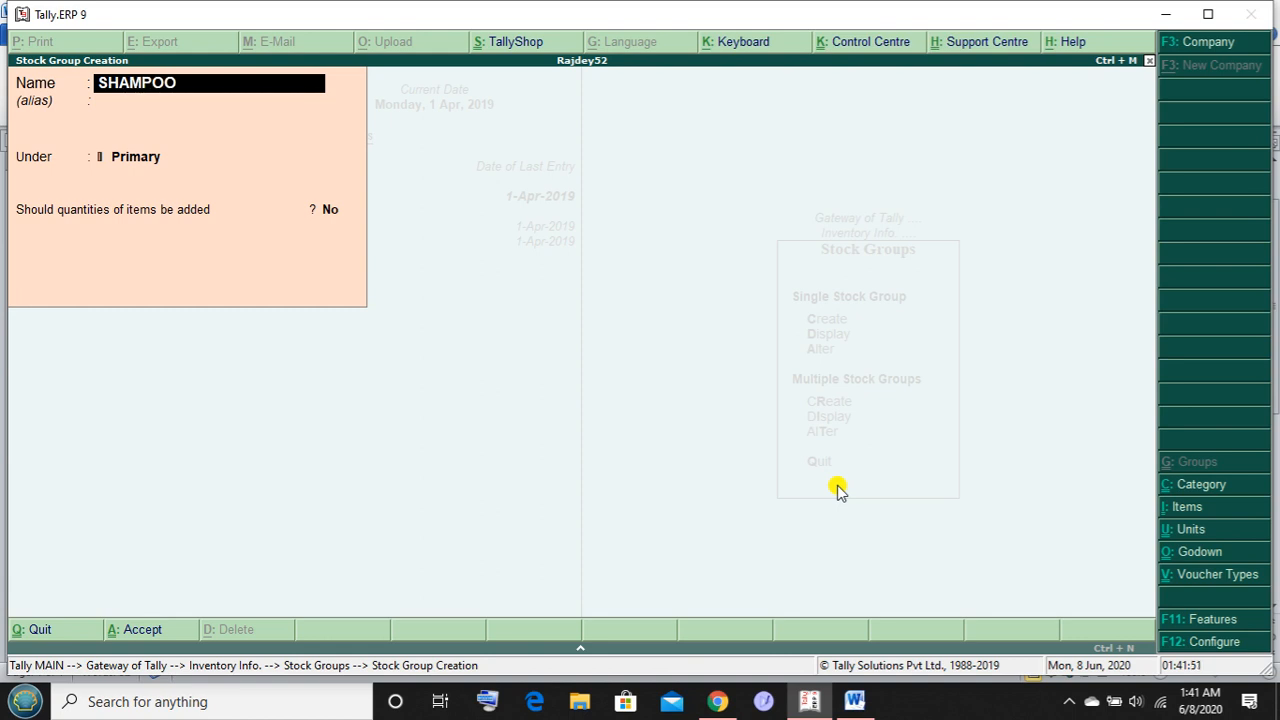
{"action": "key", "text": "Return"}
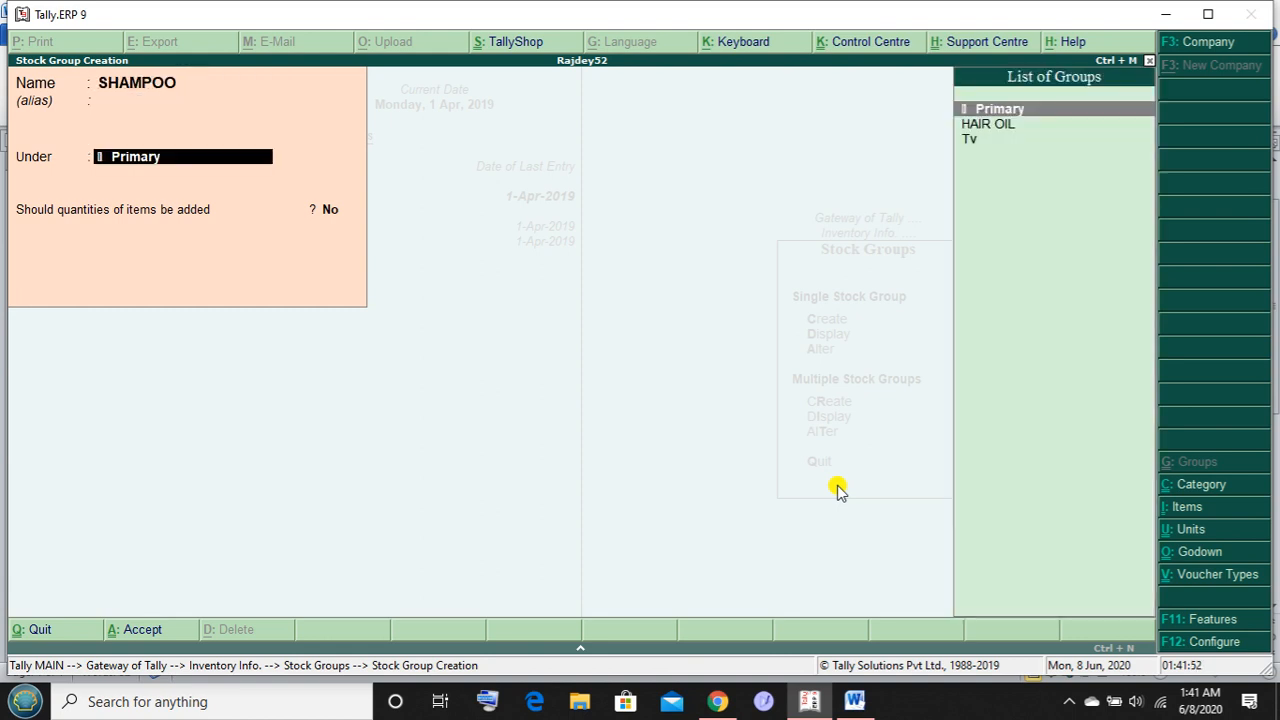
{"action": "key", "text": "Return"}
{"action": "key", "text": "Return"}
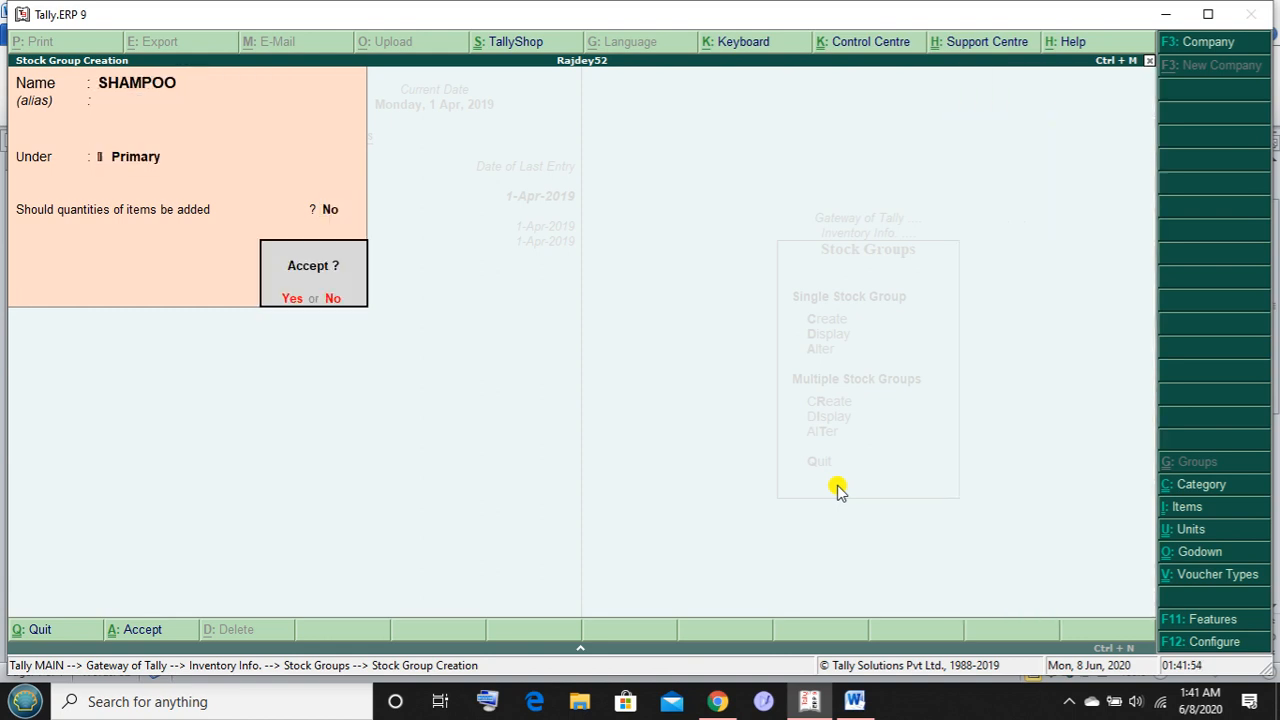
{"action": "key", "text": "n"}
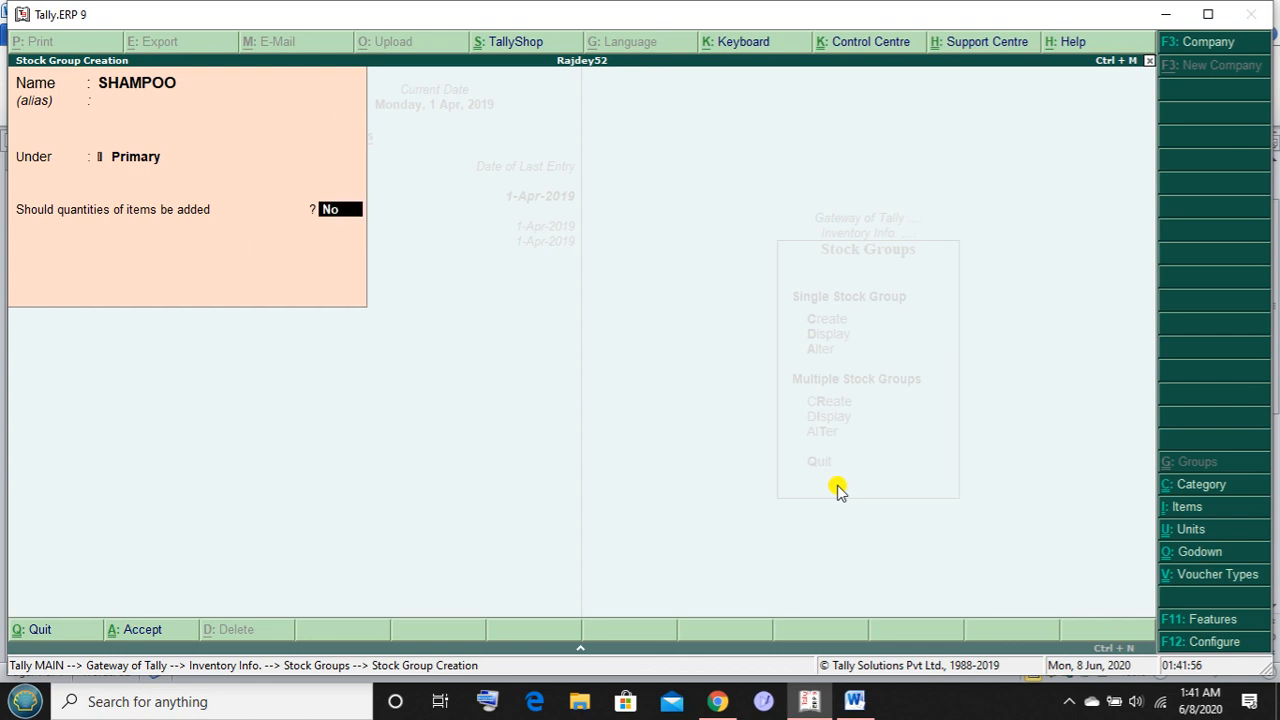
{"action": "key", "text": "y"}
{"action": "key", "text": "Return"}
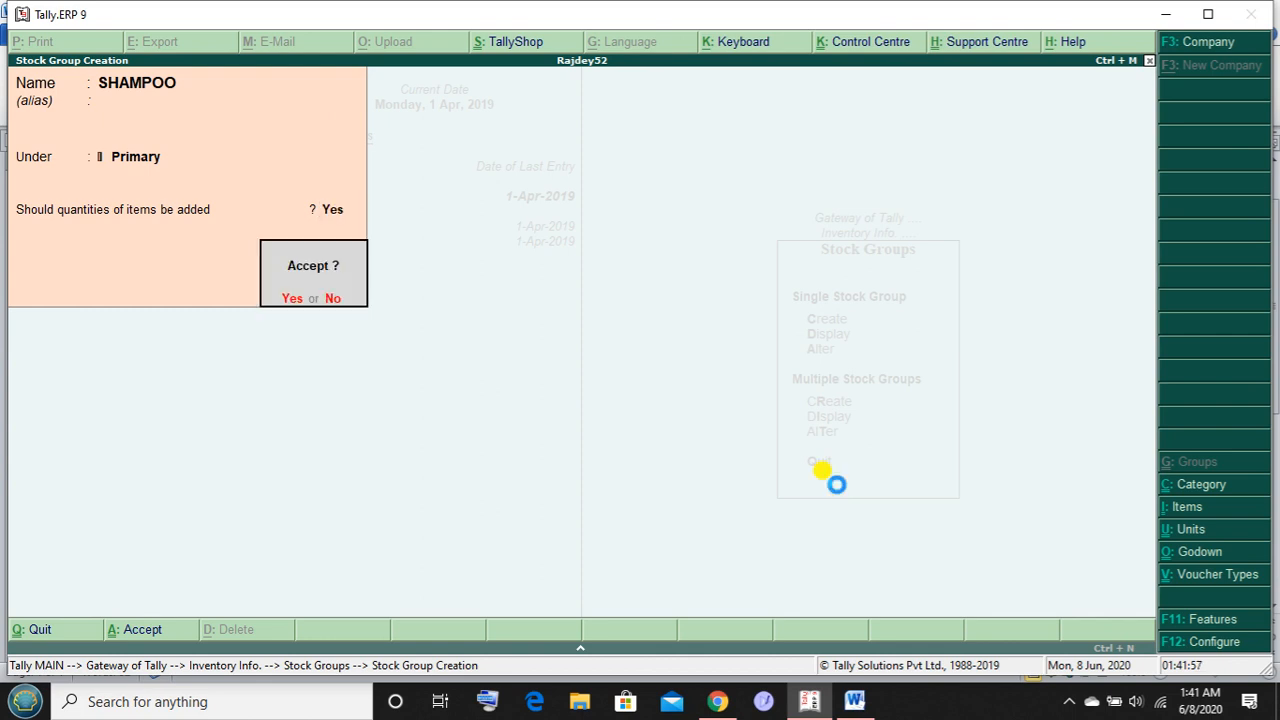
{"action": "key", "text": "n"}
{"action": "key", "text": "n"}
{"action": "key", "text": "Escape"}
{"action": "key", "text": "y"}
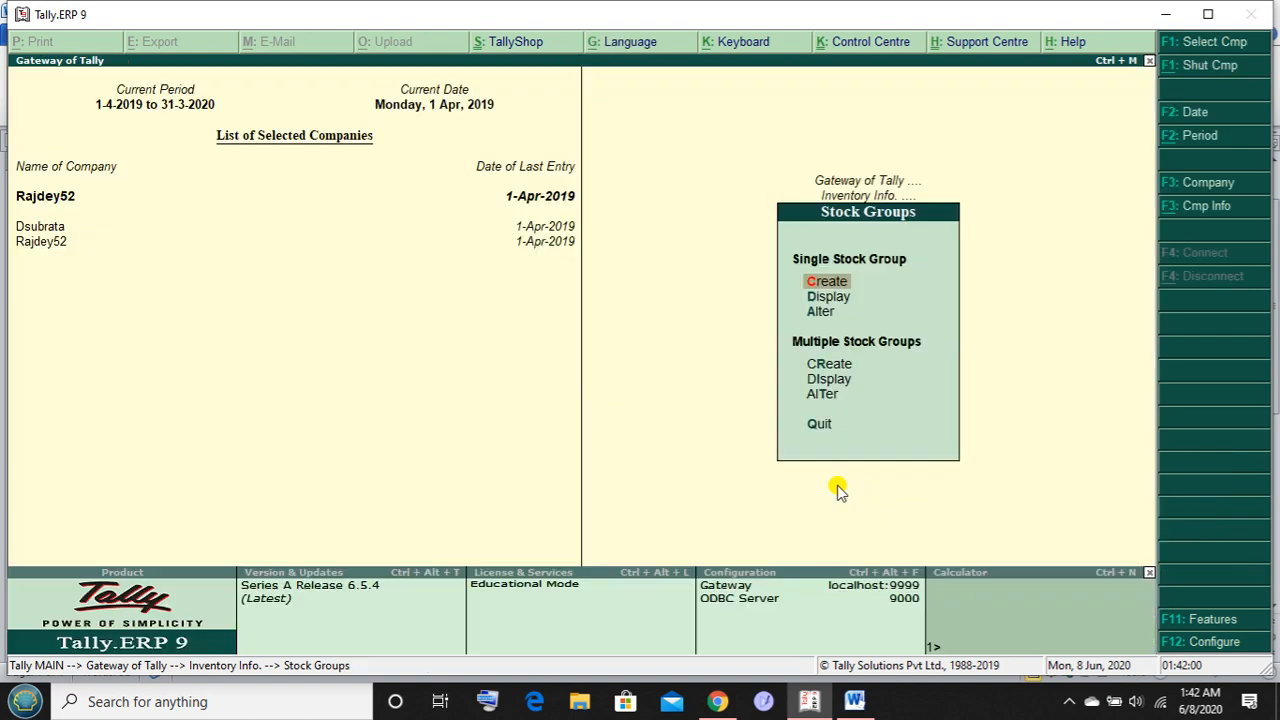
{"action": "key", "text": "Escape"}
Create a single stock category named DANDRUFF under Primary and return to the inventory masters list
{"action": "key", "text": "Down"}
{"action": "key", "text": "Return"}
{"action": "key", "text": "Return"}
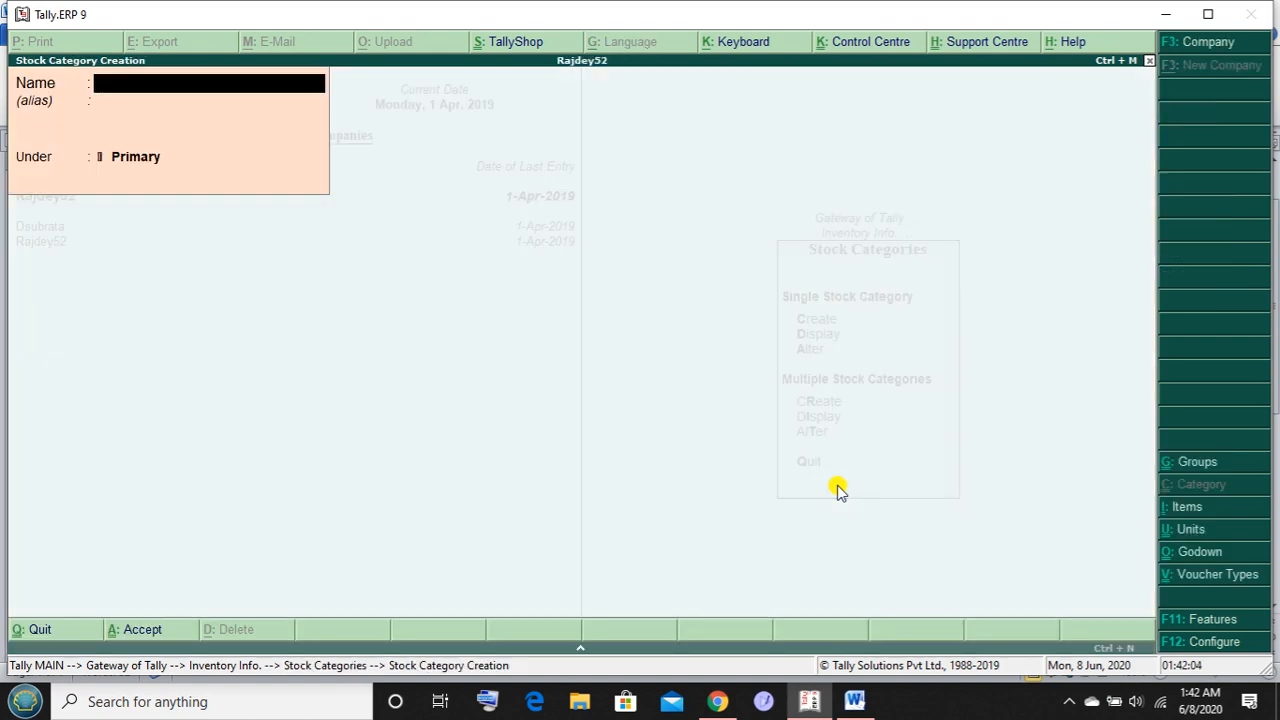
{"action": "type", "text": "DAN"}
{"action": "type", "text": "DRUFF"}
{"action": "key", "text": "Return"}
{"action": "key", "text": "Return"}
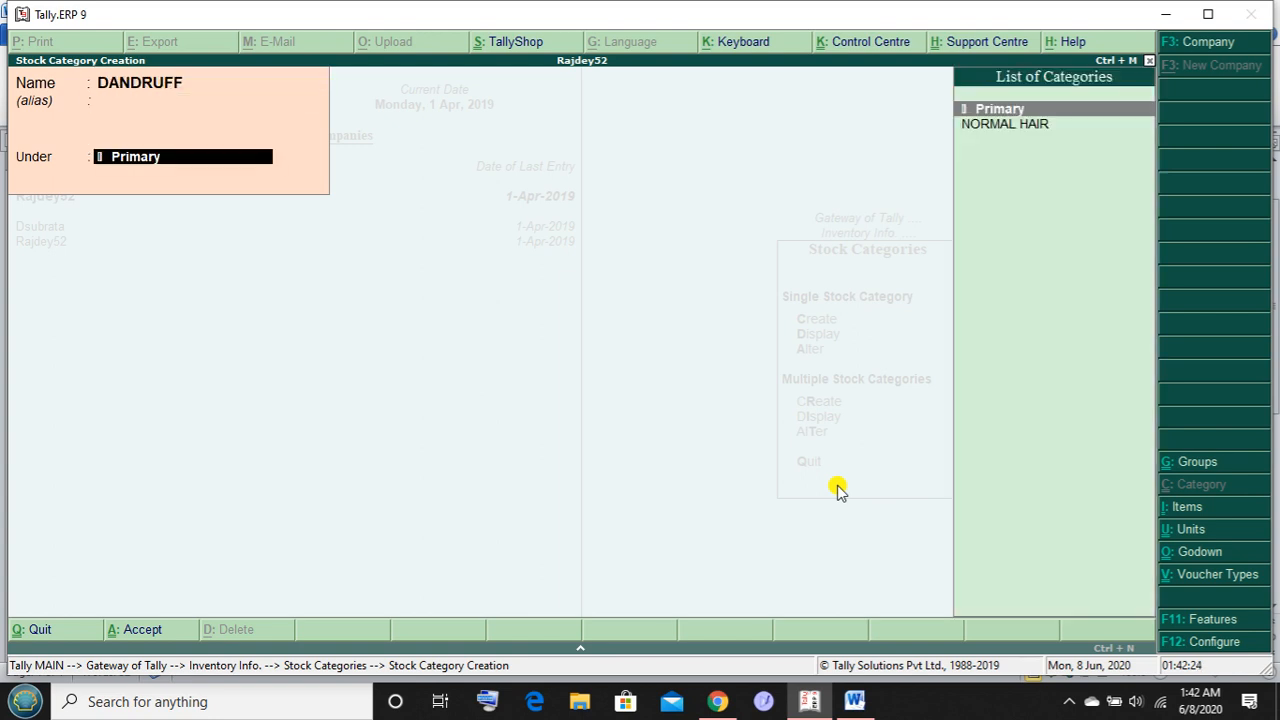
{"action": "key", "text": "Return"}
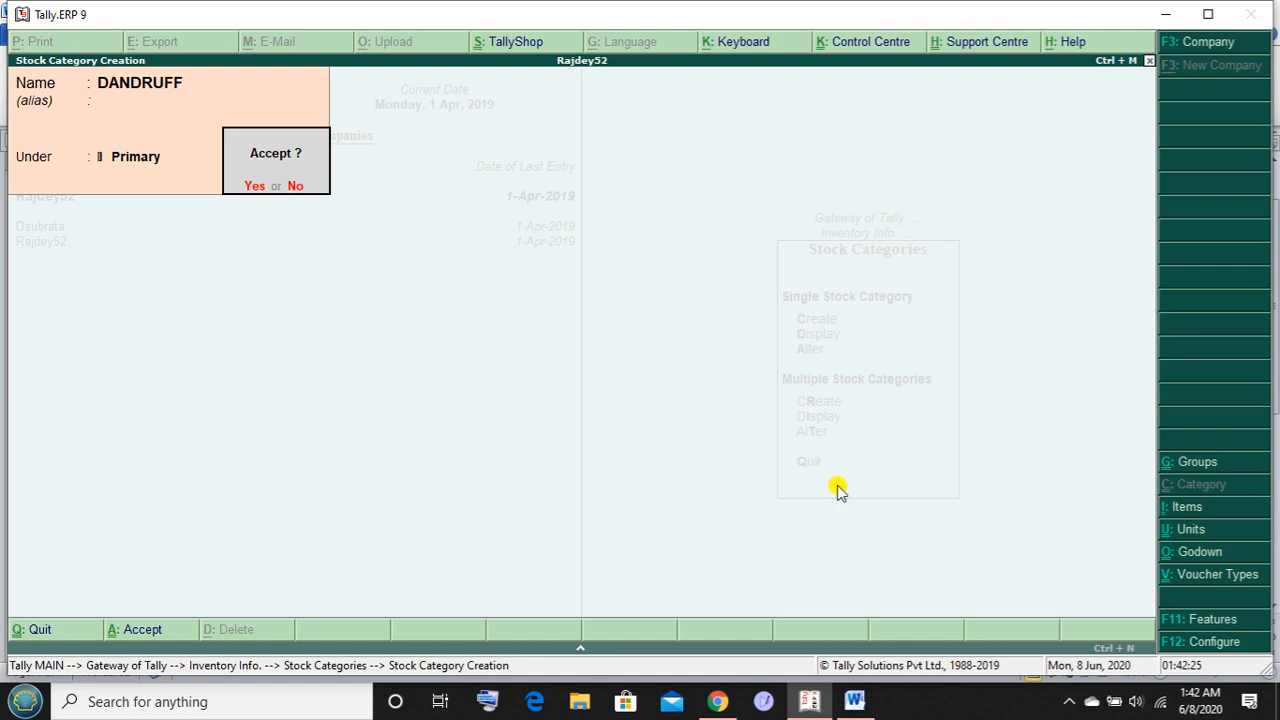
{"action": "key", "text": "Escape"}
{"action": "key", "text": "Escape"}
{"action": "key", "text": "y"}
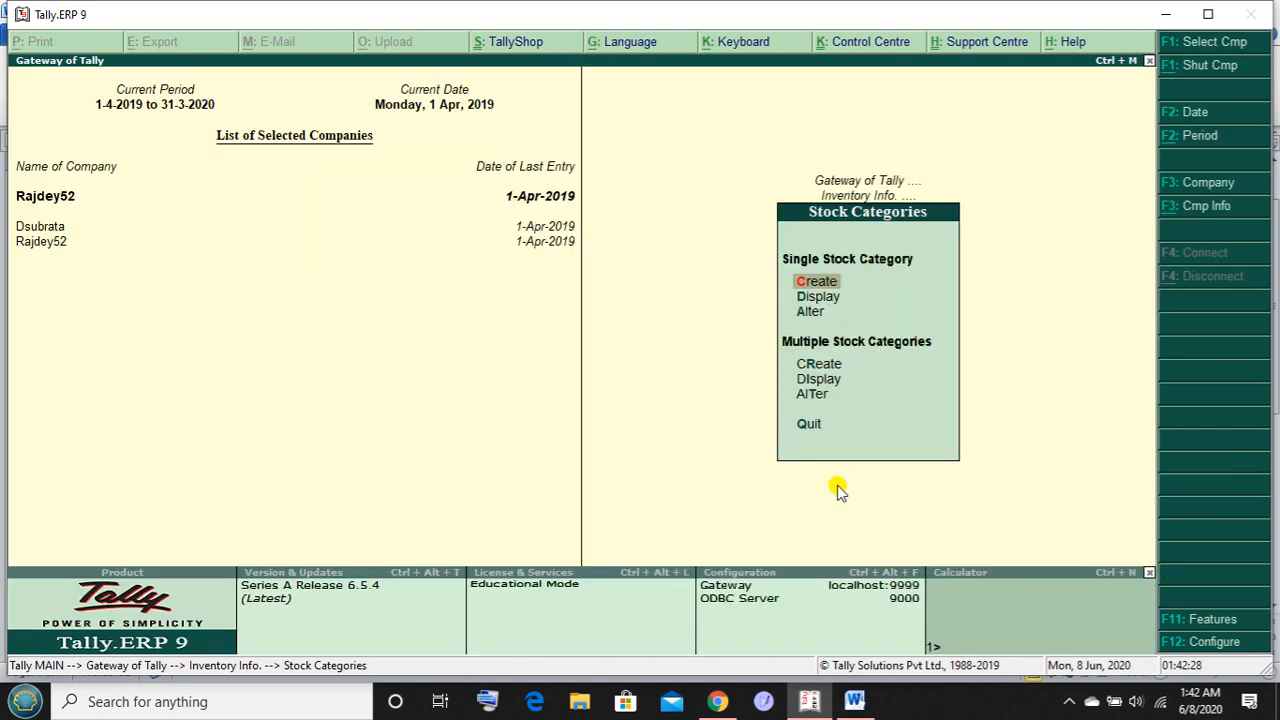
{"action": "key", "text": "Escape"}
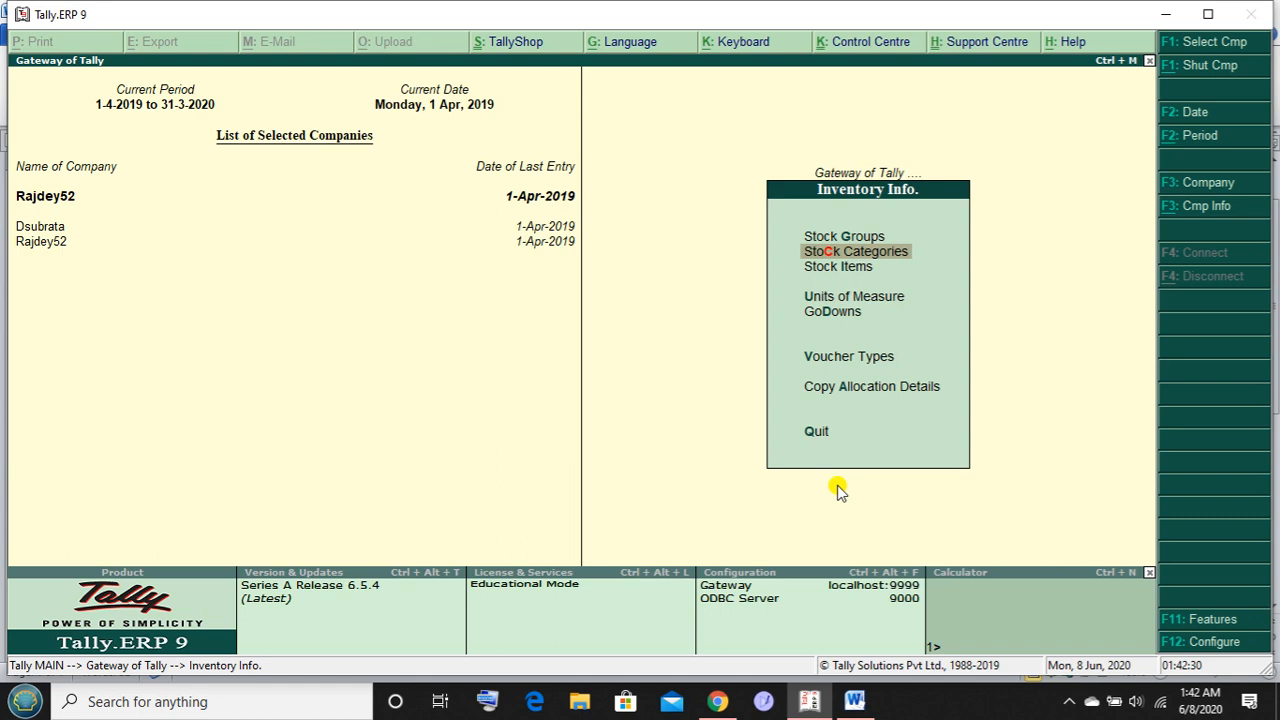
Start a new simple unit of measure with the symbol PKT
{"action": "key", "text": "Down"}
{"action": "key", "text": "Down"}
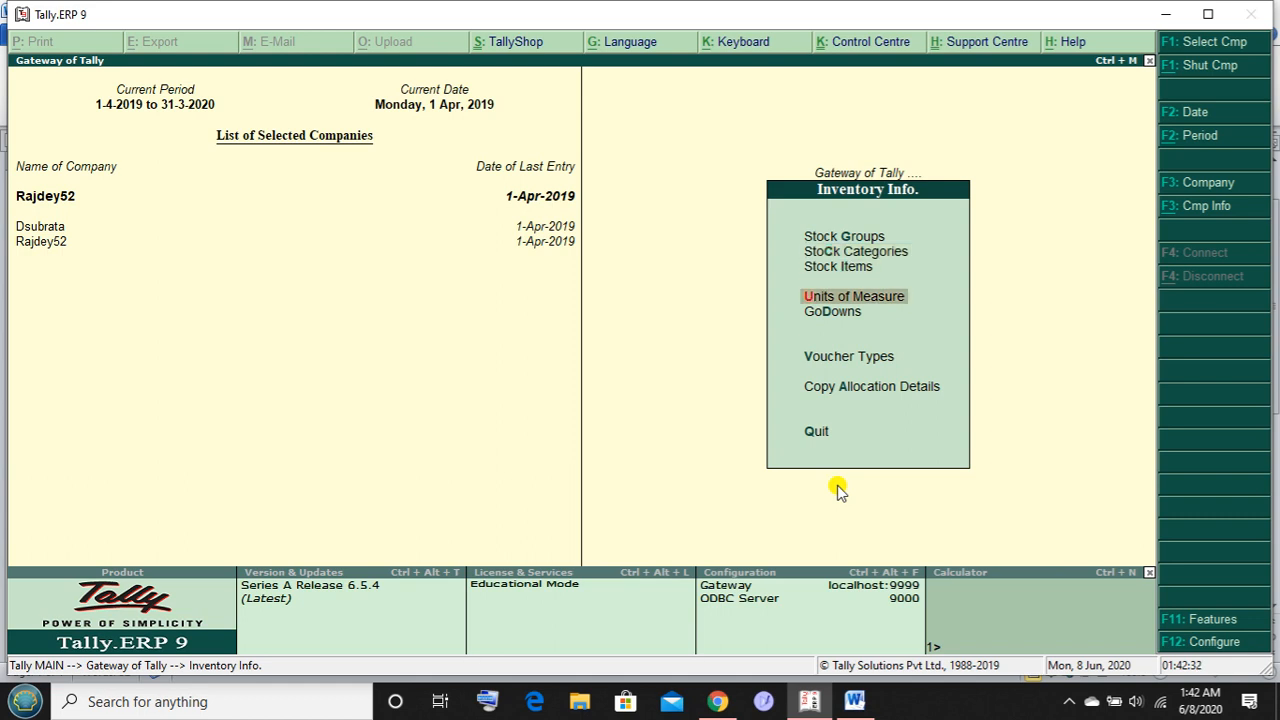
{"action": "key", "text": "Return"}
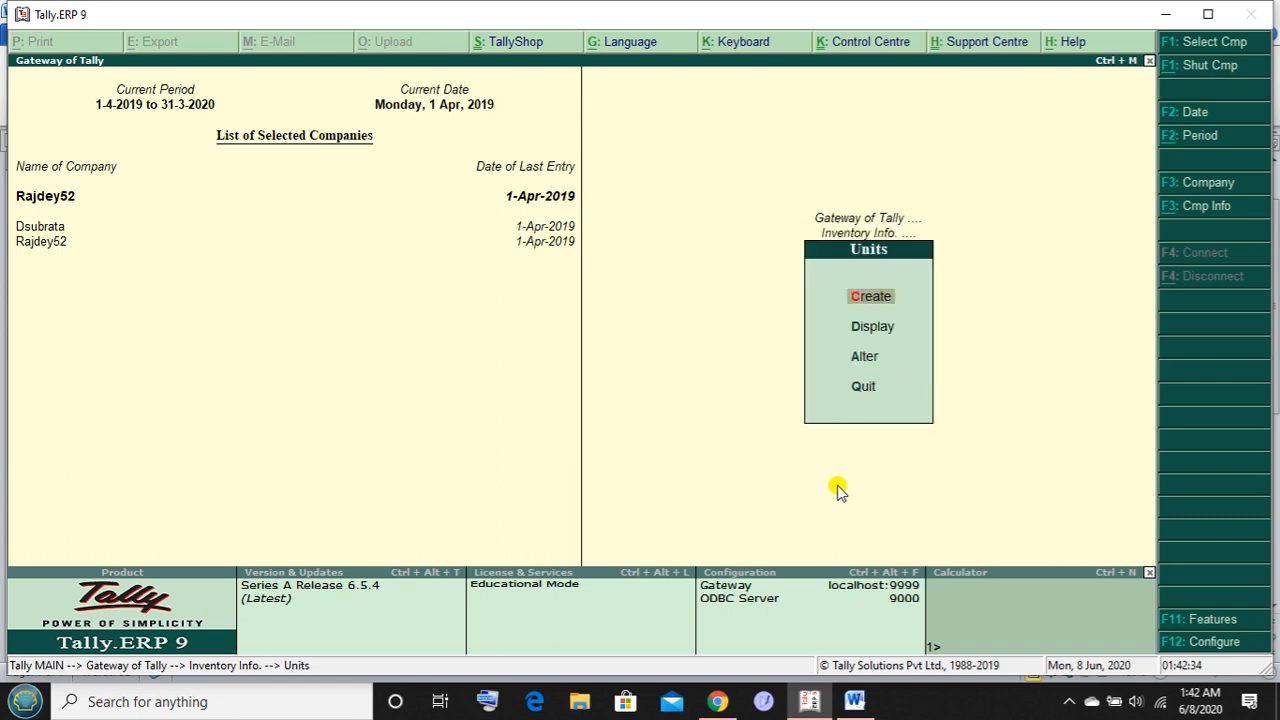
{"action": "key", "text": "Return"}
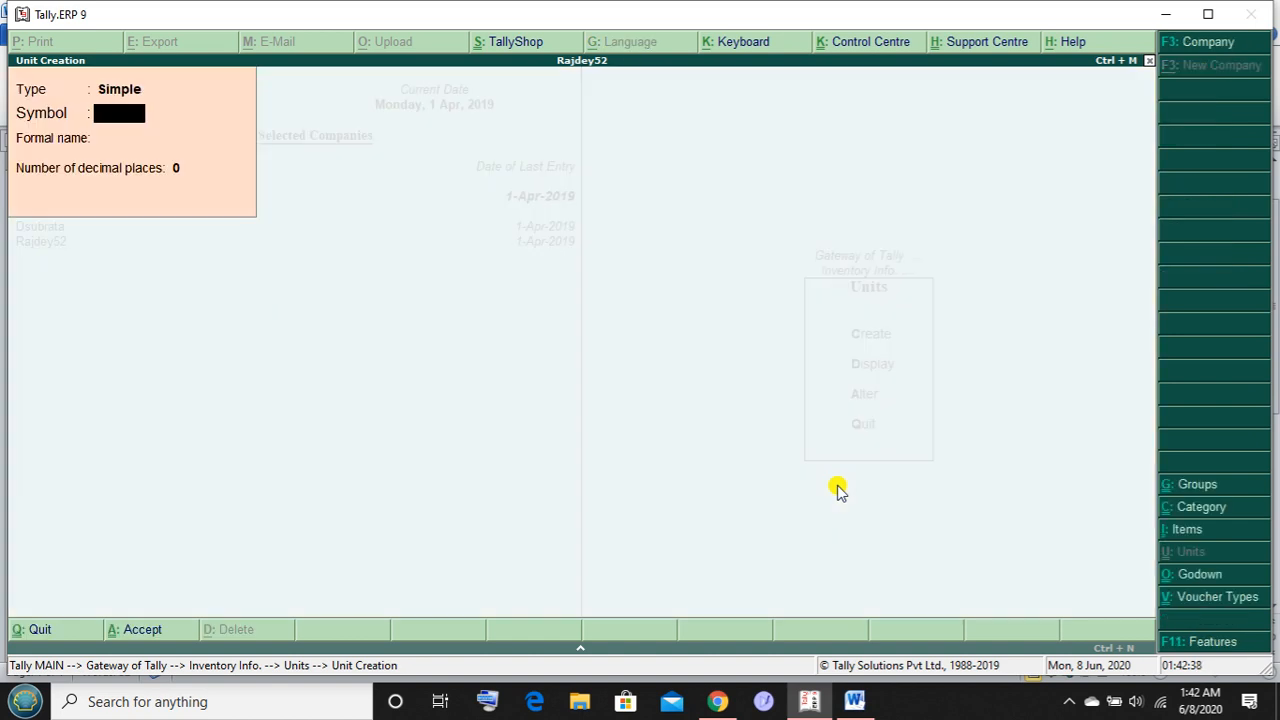
{"action": "type", "text": "PCS"}
{"action": "key", "text": "BackSpace"}
{"action": "key", "text": "BackSpace"}
{"action": "type", "text": "L"}
{"action": "key", "text": "BackSpace"}
{"action": "type", "text": "KT"}
{"action": "key", "text": "Return"}
Give the PKT unit the formal name PACKET, keep 0 decimal places and save it
{"action": "type", "text": "PAKET"}
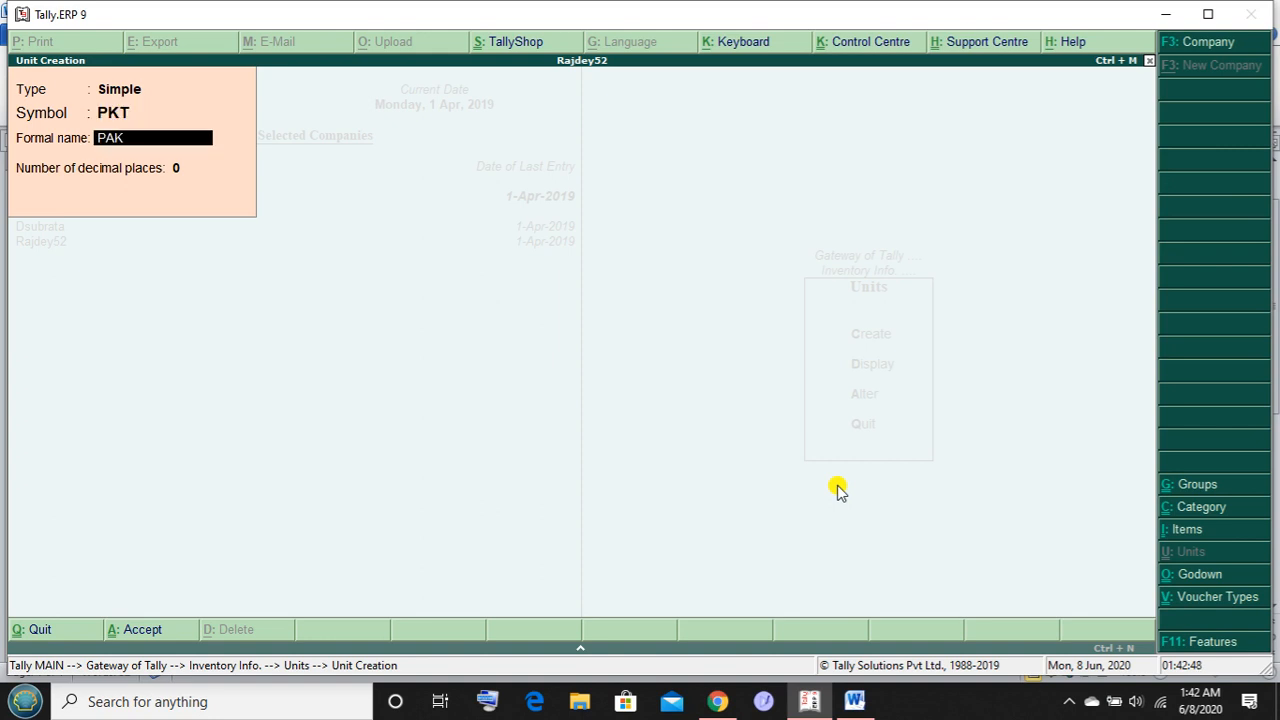
{"action": "key", "text": "BackSpace"}
{"action": "key", "text": "BackSpace"}
{"action": "key", "text": "BackSpace"}
{"action": "type", "text": "CKET"}
{"action": "key", "text": "Return"}
{"action": "key", "text": "Return"}
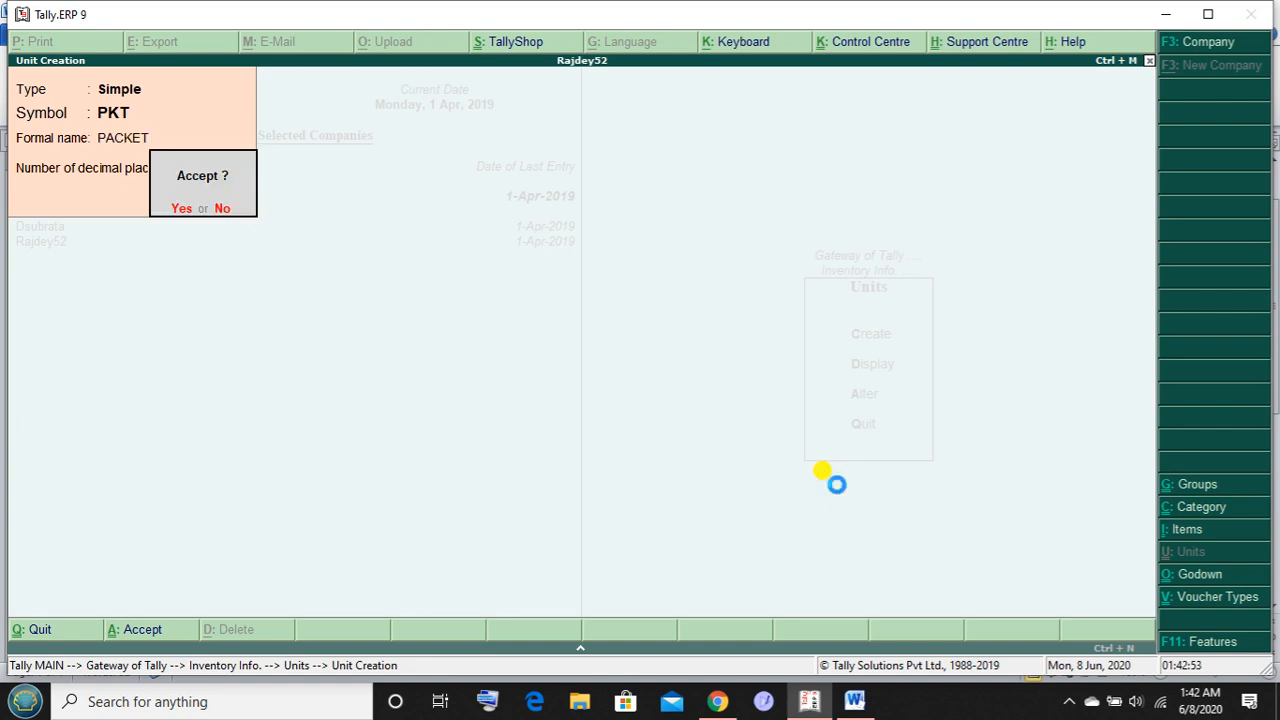
{"action": "key", "text": "Return"}
Create a simple unit with symbol BOTT, formal name BOTTLE and 0 decimal places
{"action": "type", "text": "BOTT"}
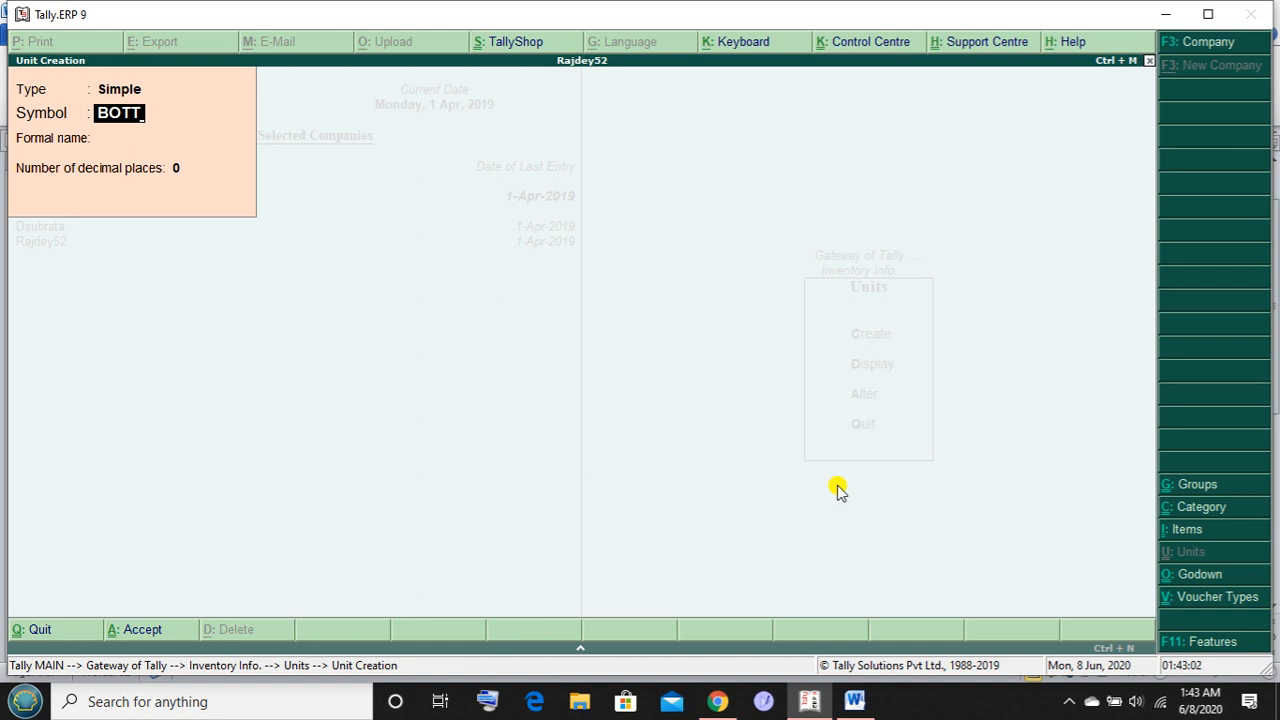
{"action": "key", "text": "Return"}
{"action": "type", "text": "BOTTLE"}
{"action": "key", "text": "Return"}
{"action": "key", "text": "Return"}
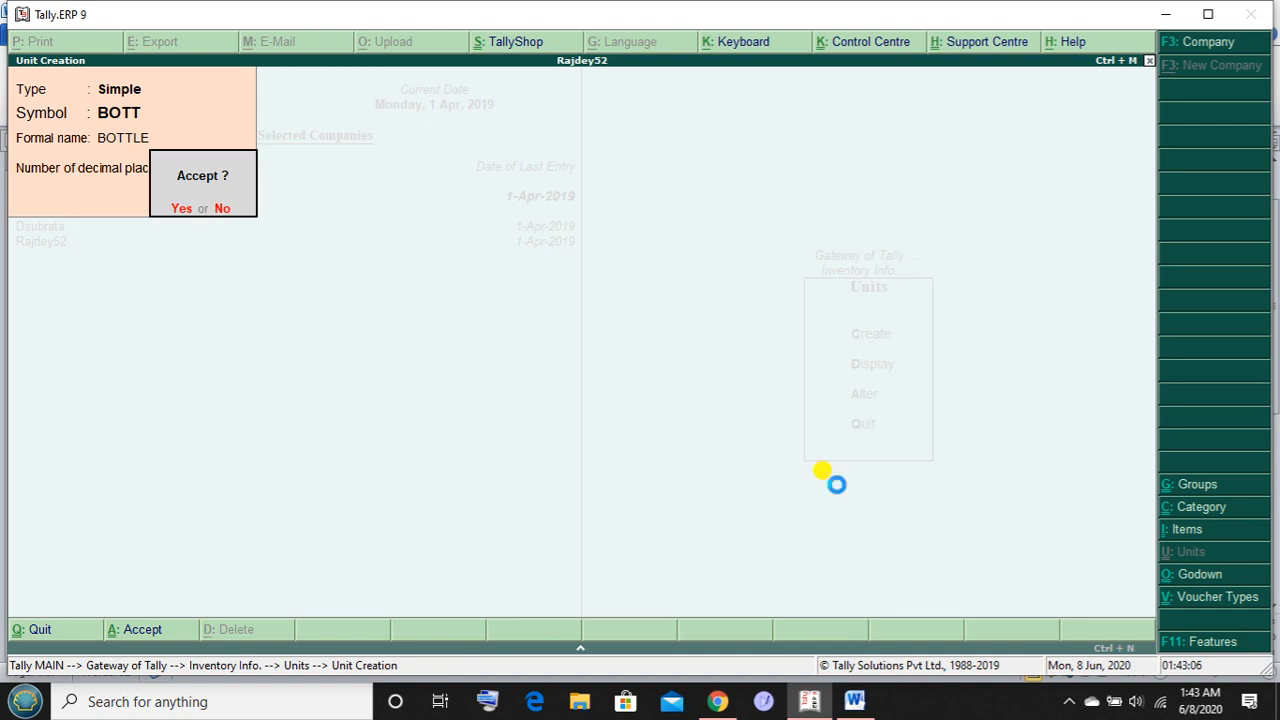
{"action": "key", "text": "Return"}
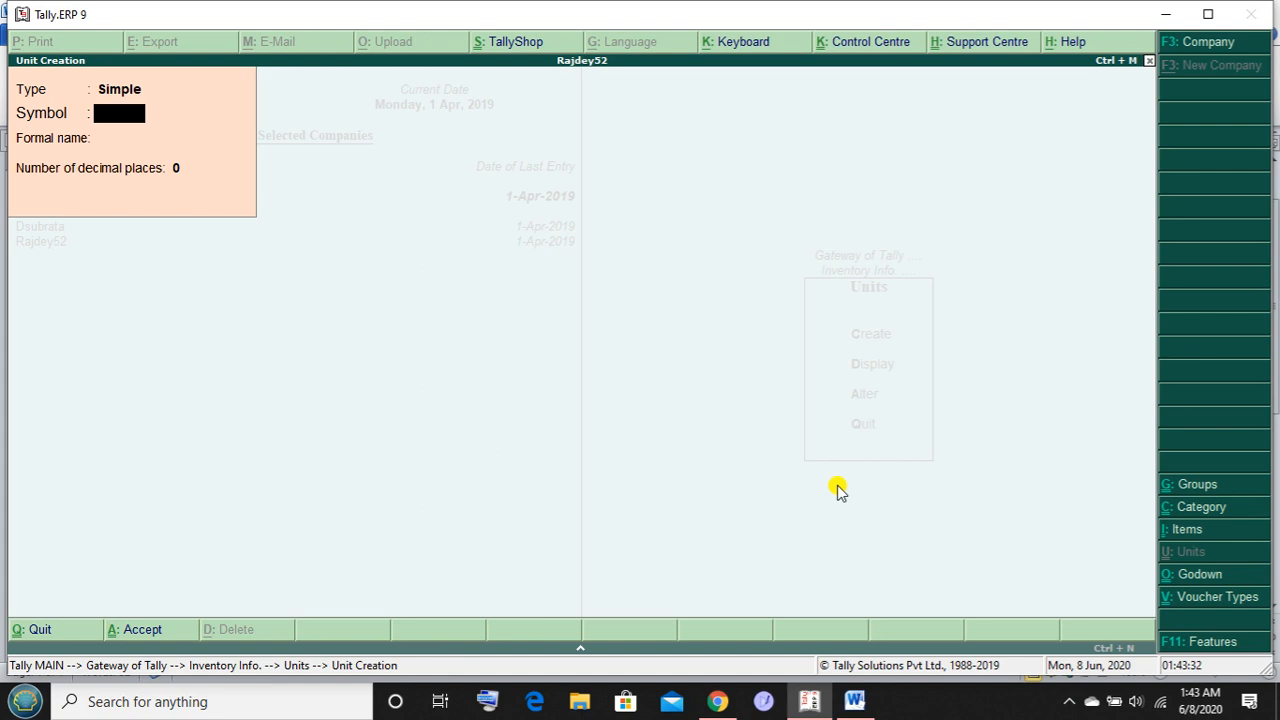
{"action": "key", "text": "BackSpace"}
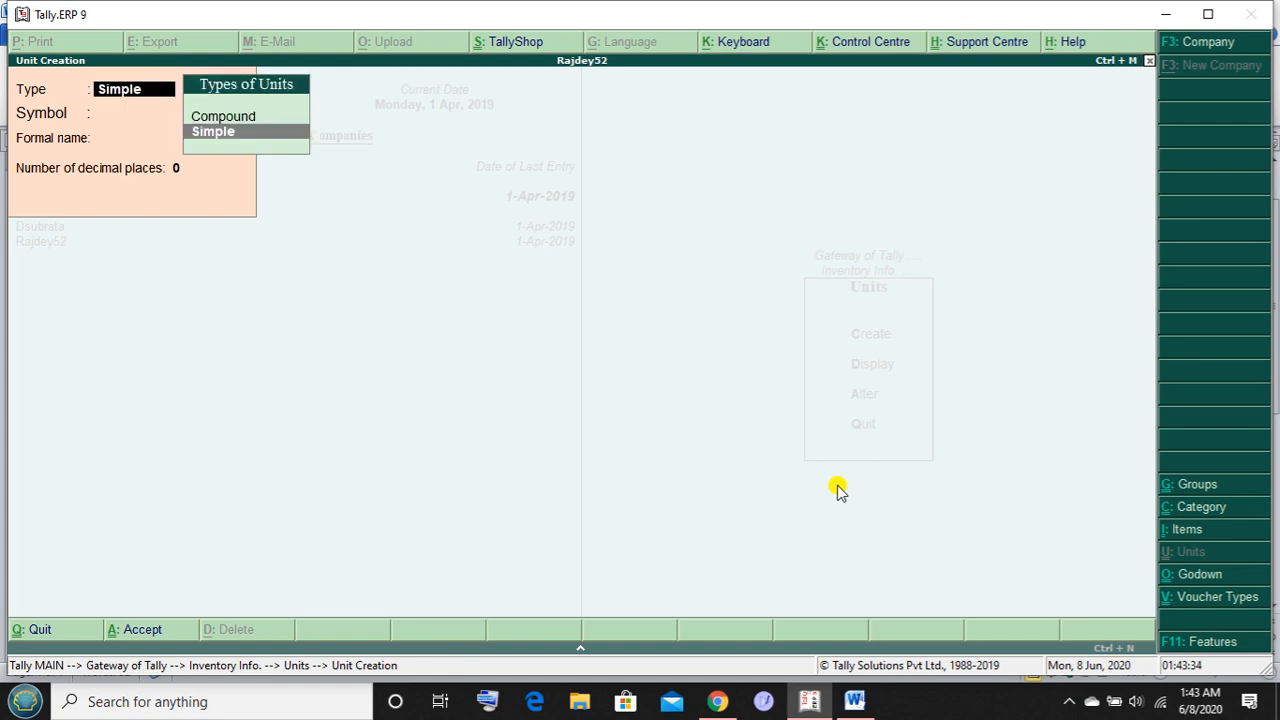
{"action": "key", "text": "Up"}
{"action": "key", "text": "Return"}
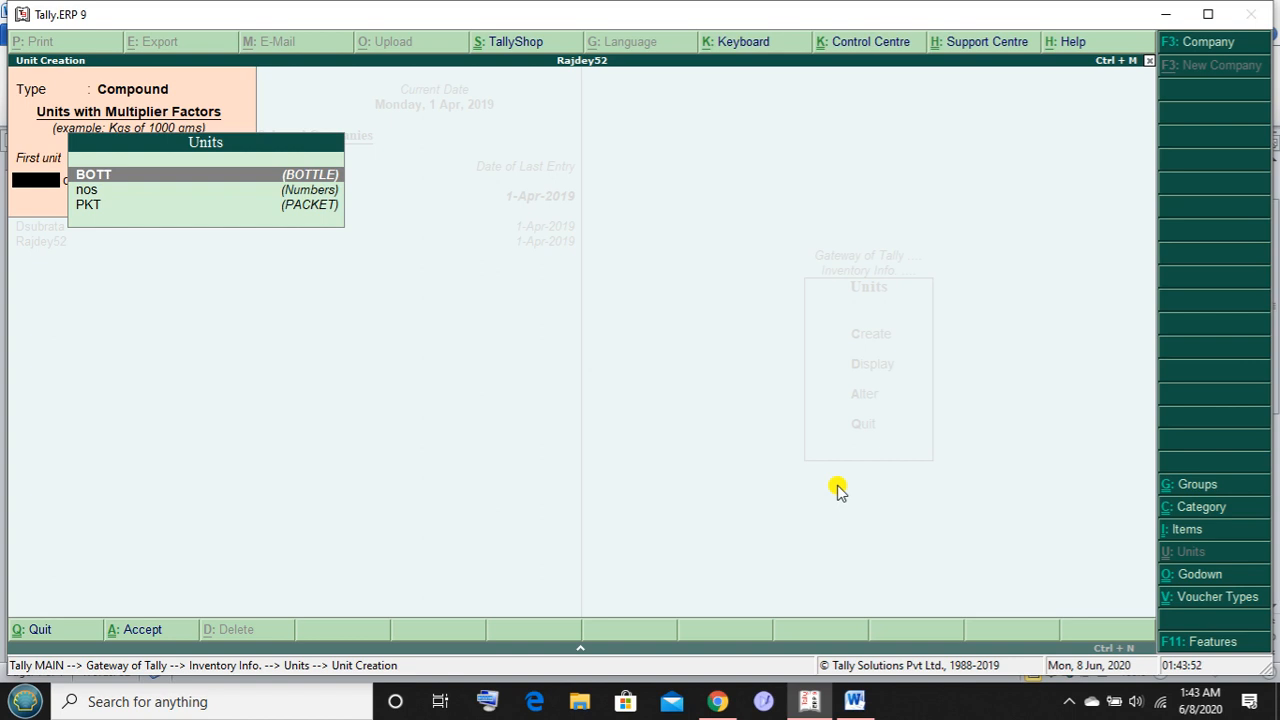
{"action": "key", "text": "BackSpace"}
{"action": "key", "text": "Down"}
{"action": "key", "text": "Return"}
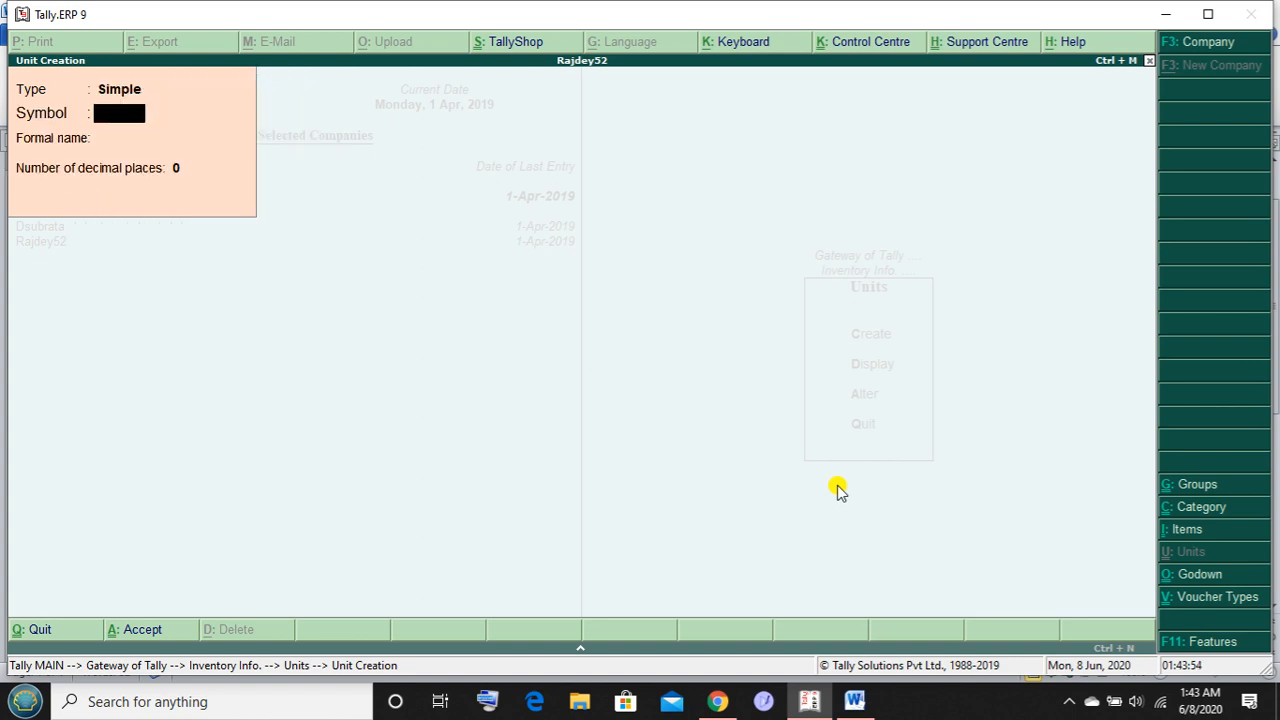
Create a simple unit with symbol CART, formal name CARTOON and 0 decimal places
{"action": "type", "text": "CART"}
{"action": "key", "text": "Return"}
{"action": "type", "text": "CARTOON"}
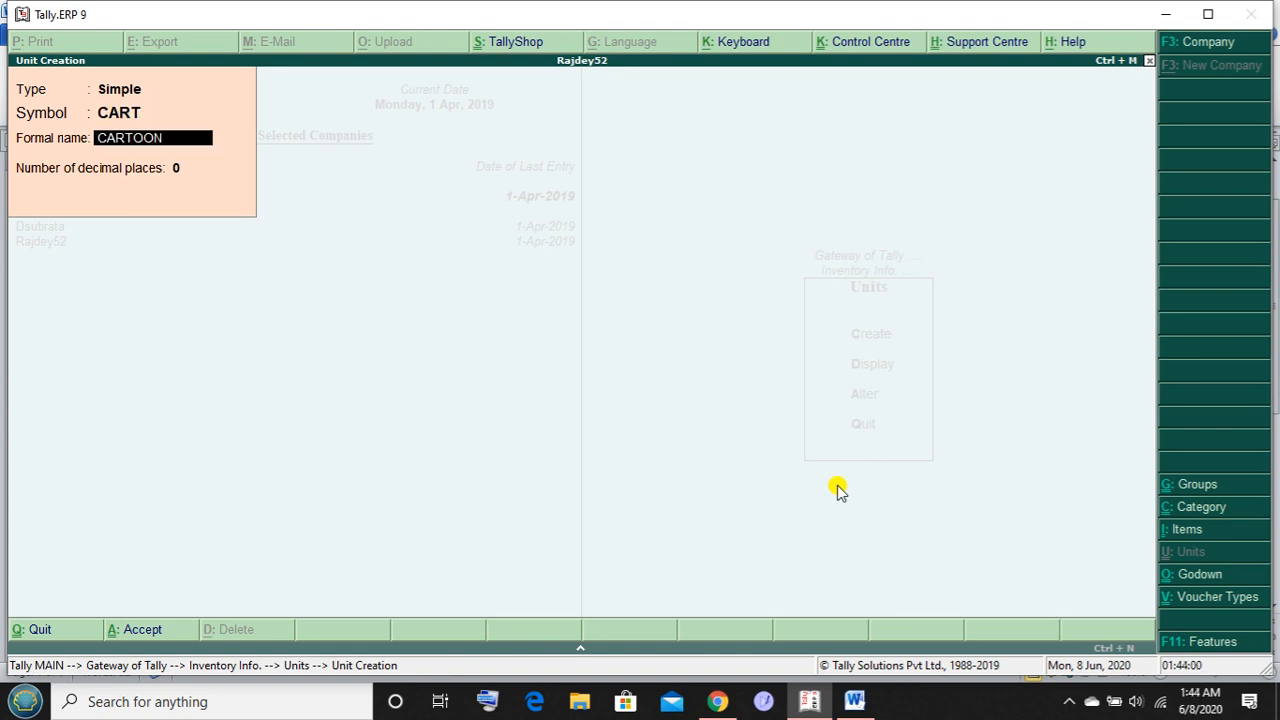
{"action": "key", "text": "Return"}
{"action": "key", "text": "Return"}
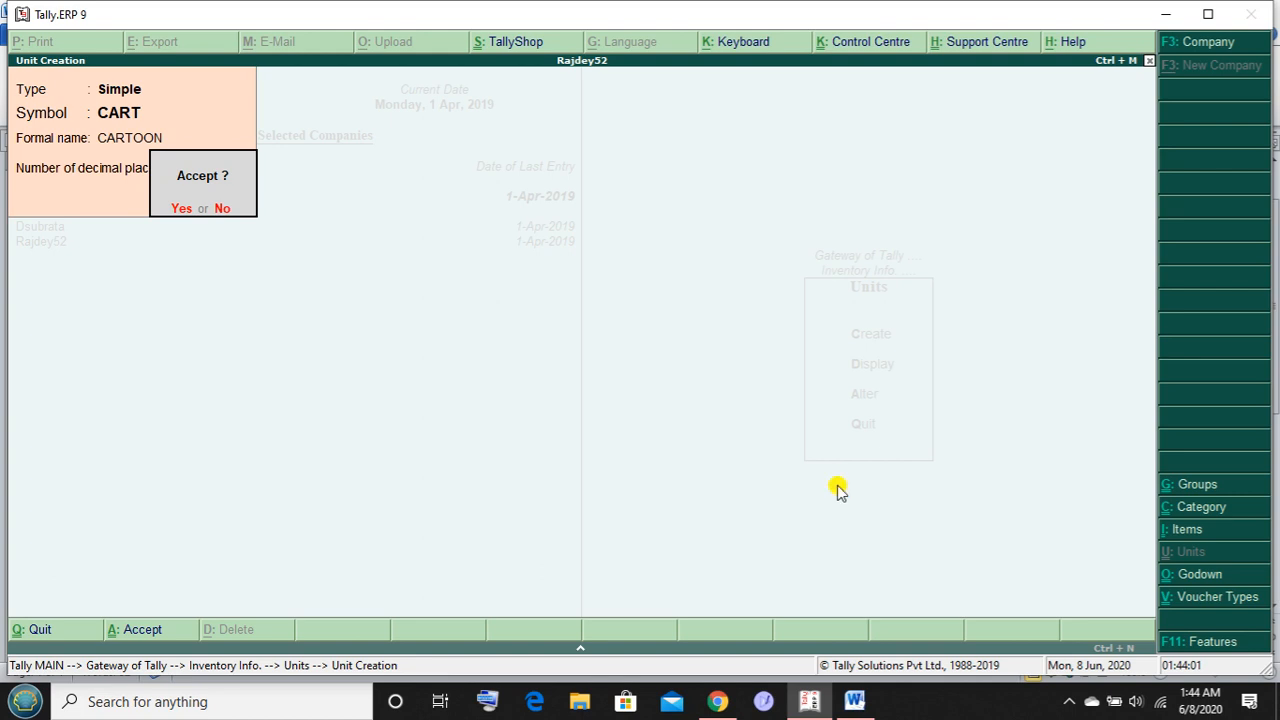
{"action": "key", "text": "Return"}
Save the CART unit and start a new compound unit with CART as its first unit
{"action": "key", "text": "BackSpace"}
{"action": "key", "text": "Up"}
{"action": "key", "text": "Return"}
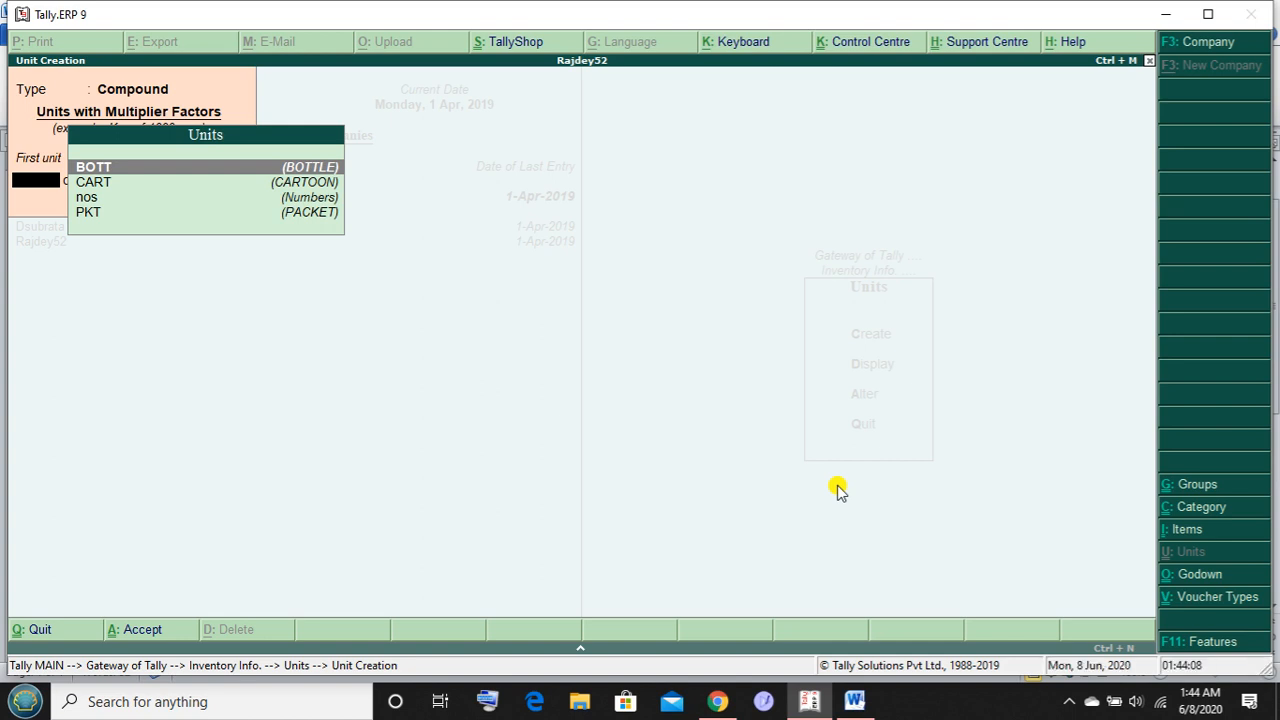
{"action": "key", "text": "Down"}
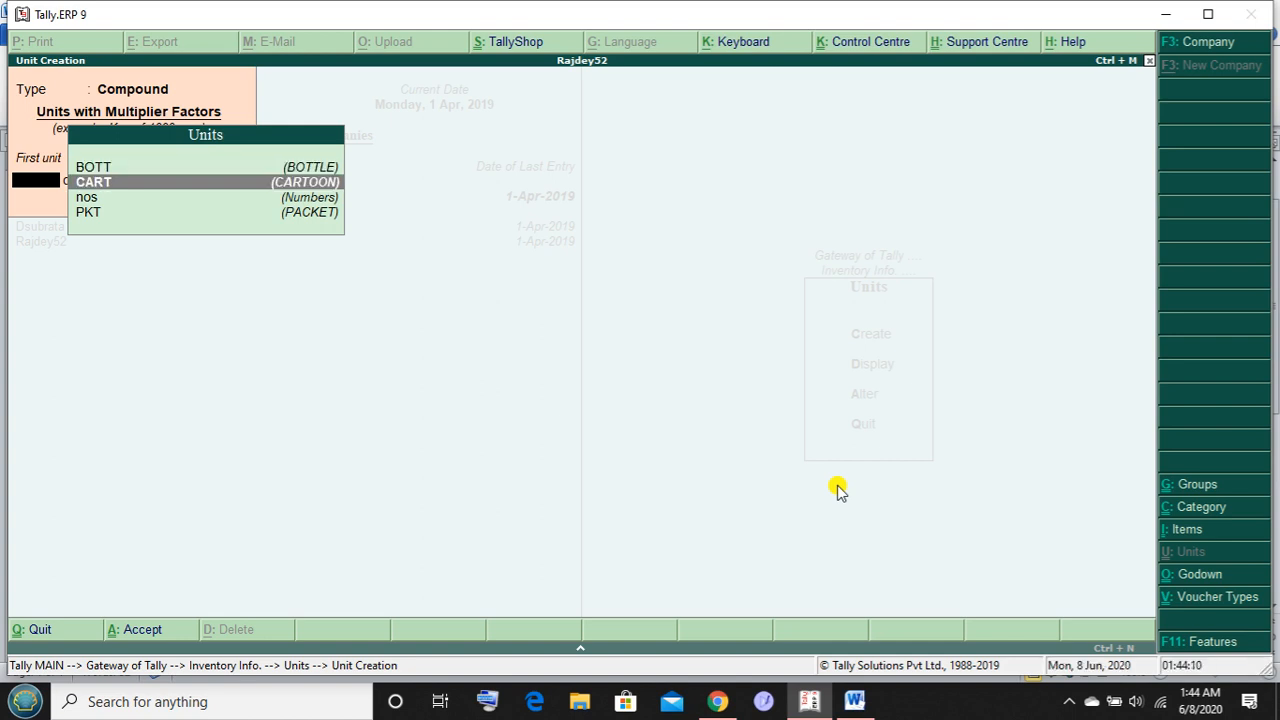
{"action": "key", "text": "Return"}
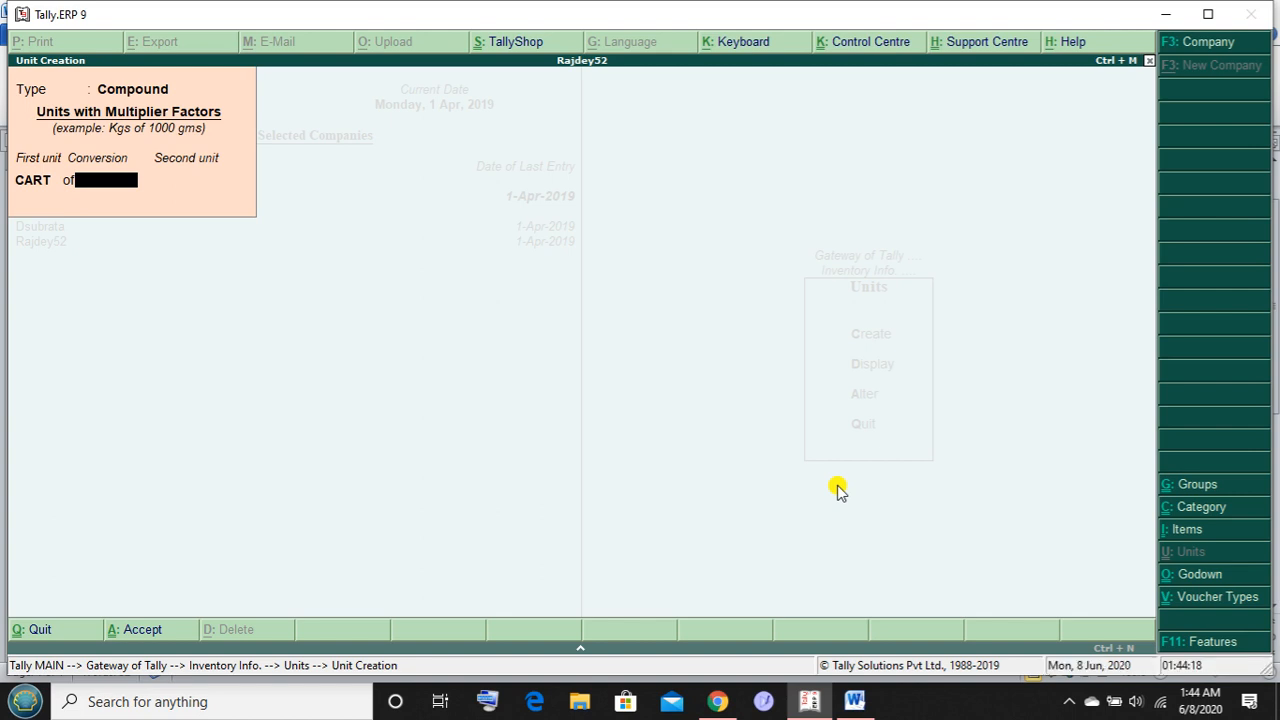
Change the compound unit's first unit to BOTT
{"action": "key", "text": "BackSpace"}
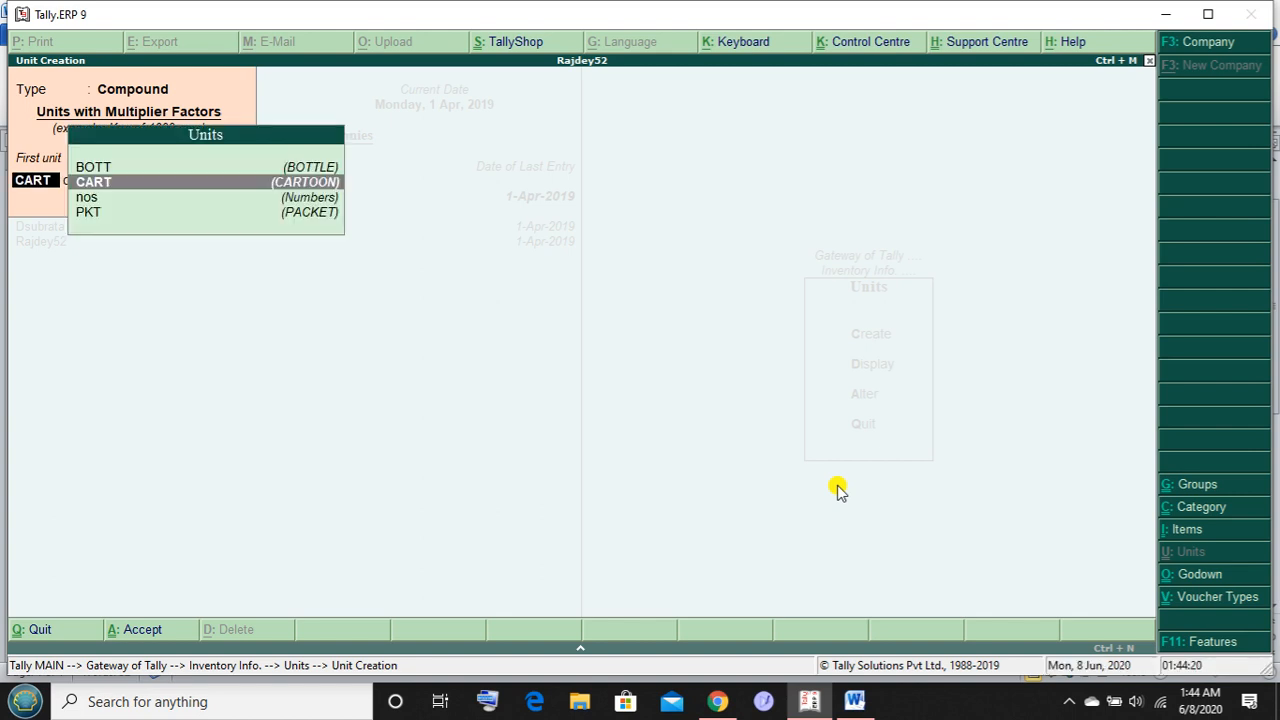
{"action": "key", "text": "Down"}
{"action": "key", "text": "Up"}
{"action": "key", "text": "Down"}
{"action": "key", "text": "Down"}
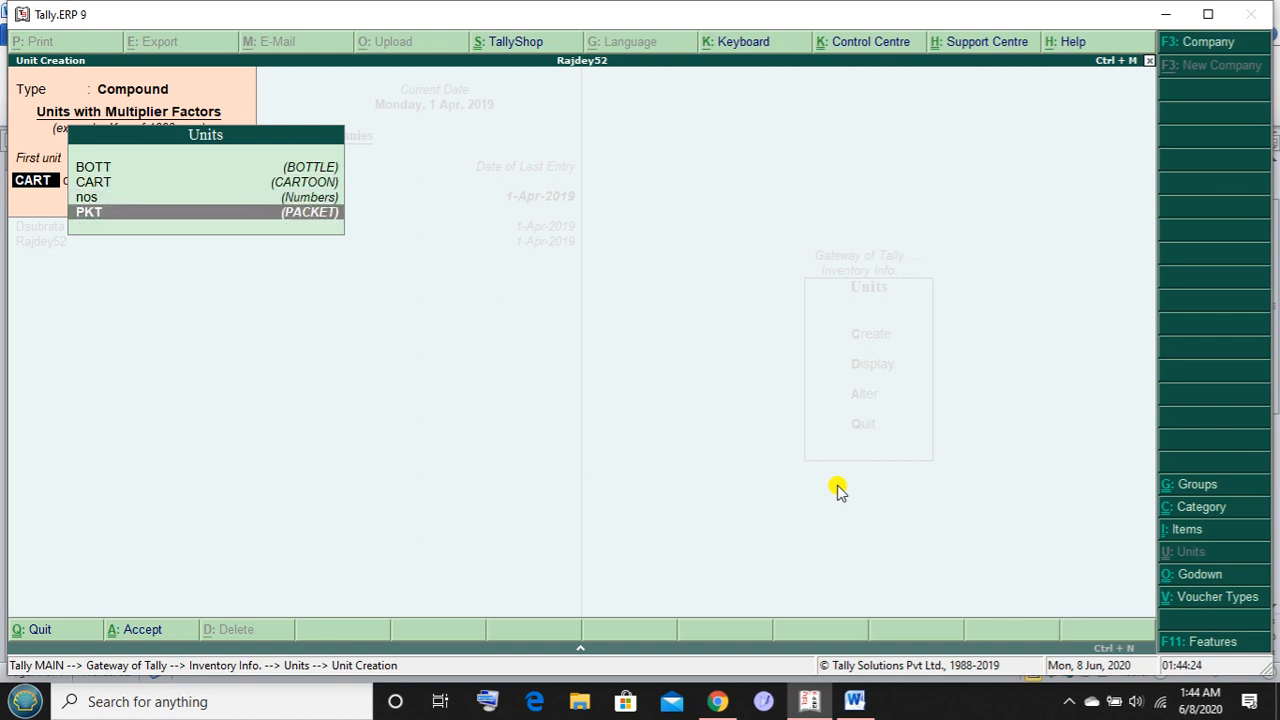
{"action": "key", "text": "Up"}
{"action": "key", "text": "Up"}
{"action": "key", "text": "Up"}
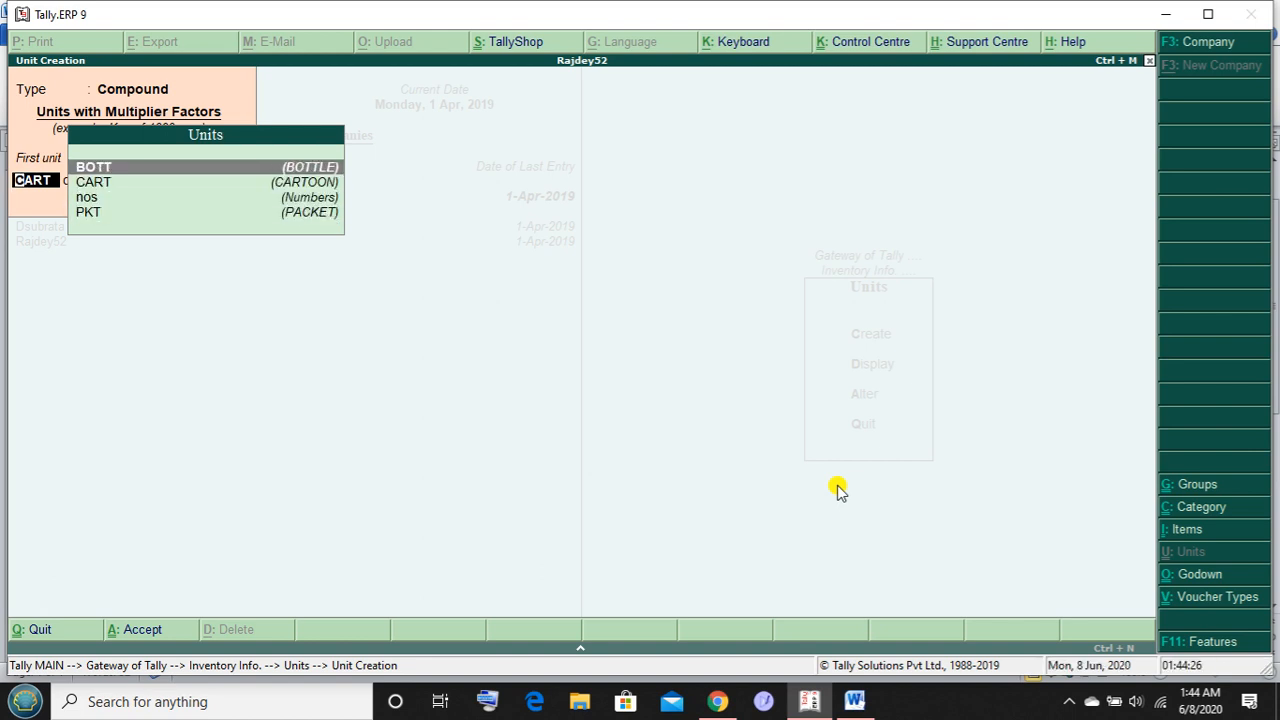
{"action": "key", "text": "Return"}
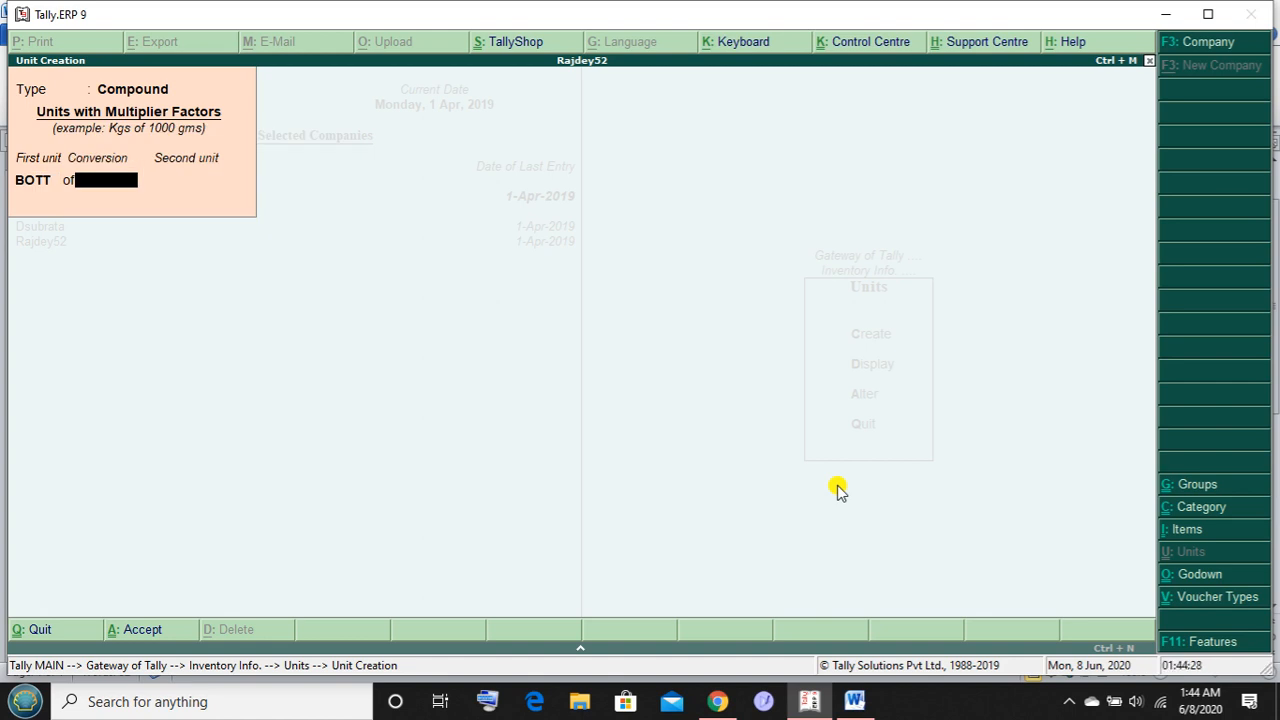
Set the compound unit's conversion to 20 with CART as the second unit, save it and leave unit creation
{"action": "type", "text": "20"}
{"action": "key", "text": "Return"}
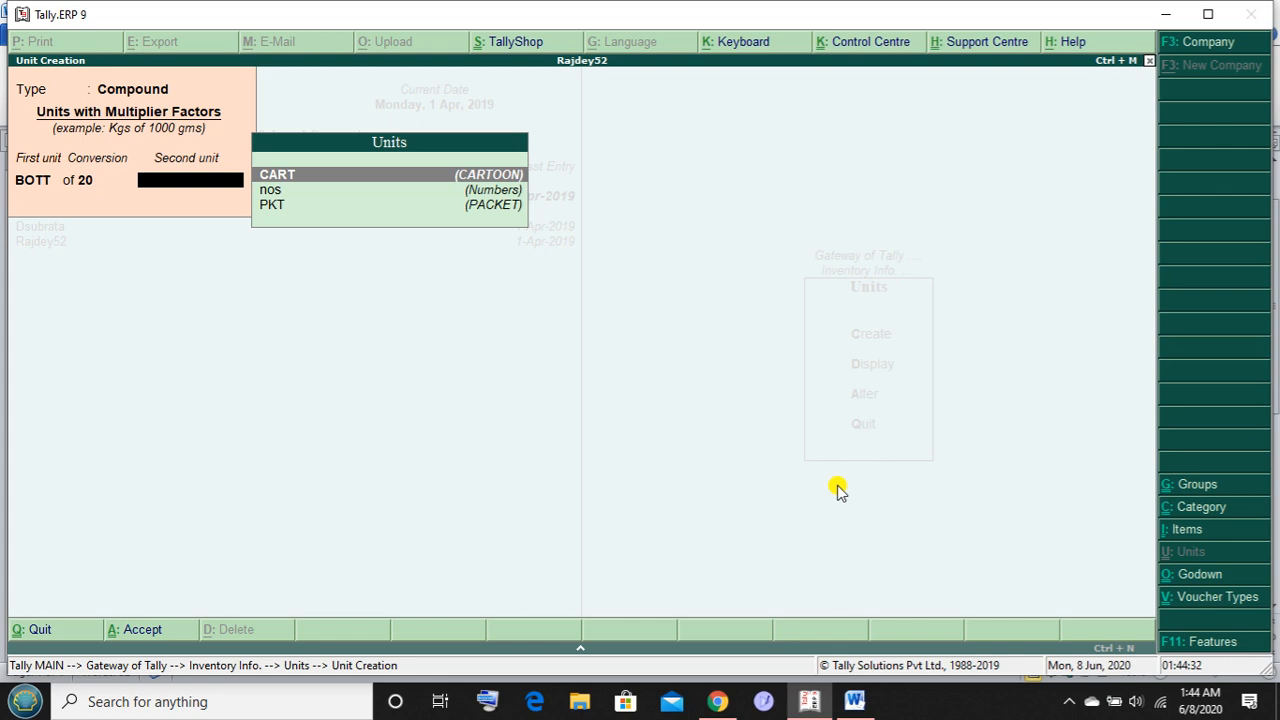
{"action": "key", "text": "Return"}
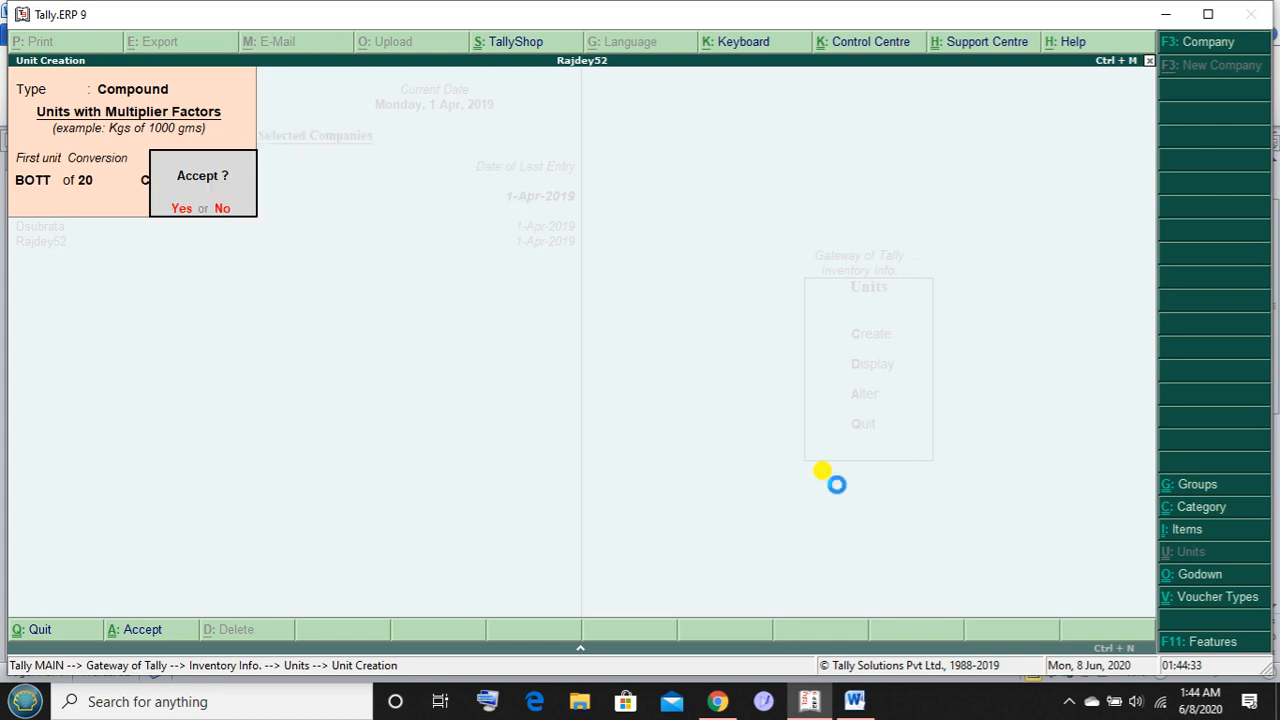
{"action": "key", "text": "n"}
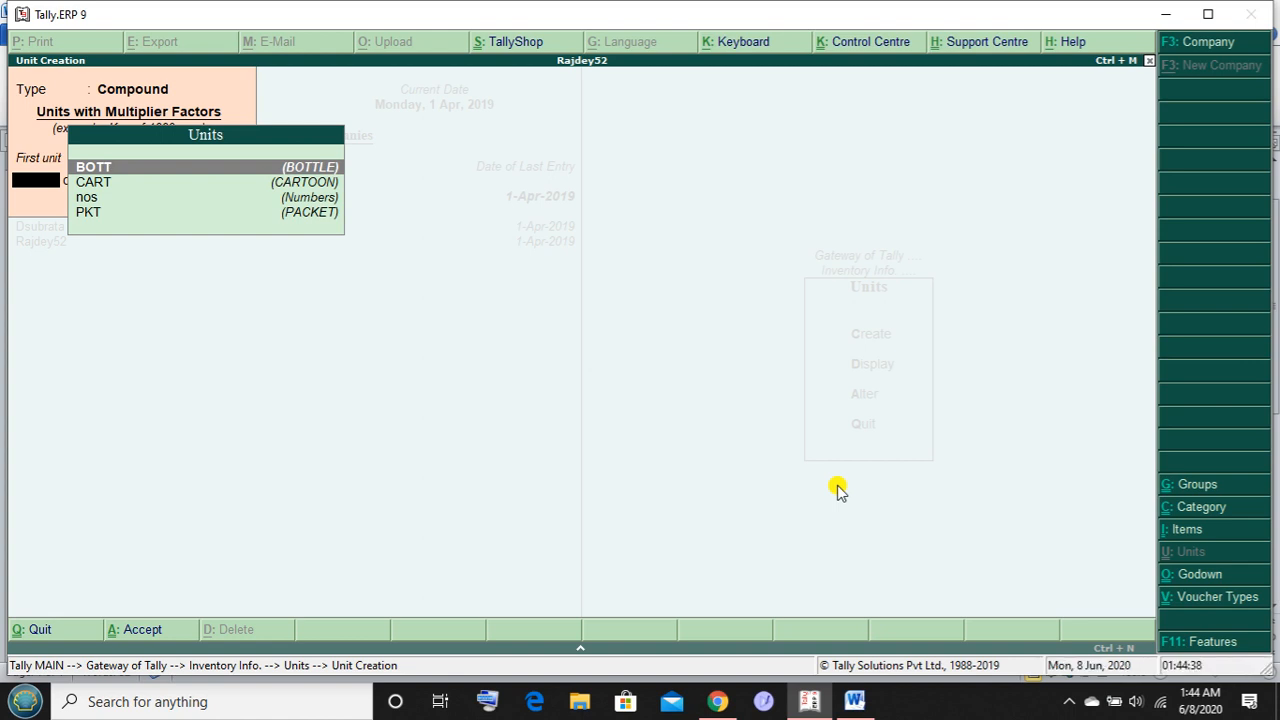
{"action": "key", "text": "Down"}
{"action": "key", "text": "Down"}
{"action": "key", "text": "Escape"}
{"action": "key", "text": "y"}
{"action": "key", "text": "Escape"}
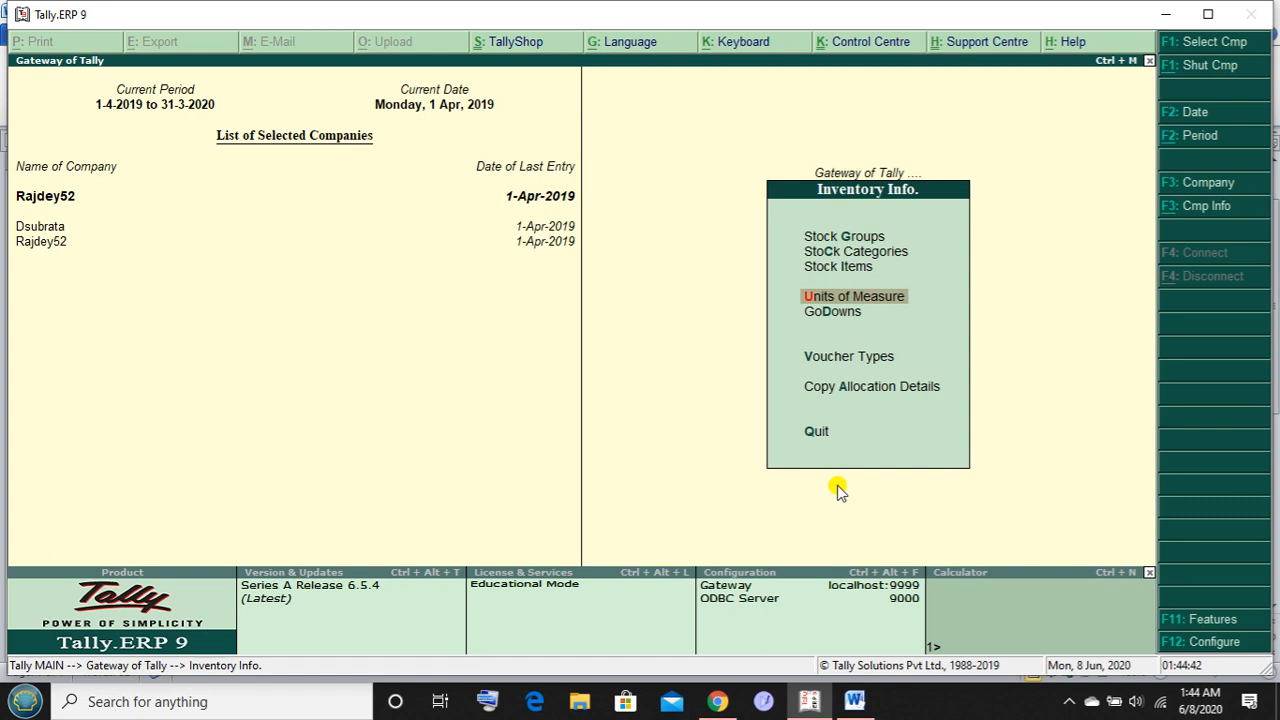
Create a single godown named SILCHAR under Primary, with both third-party stock options set to No
{"action": "key", "text": "Escape"}
{"action": "key", "text": "Return"}
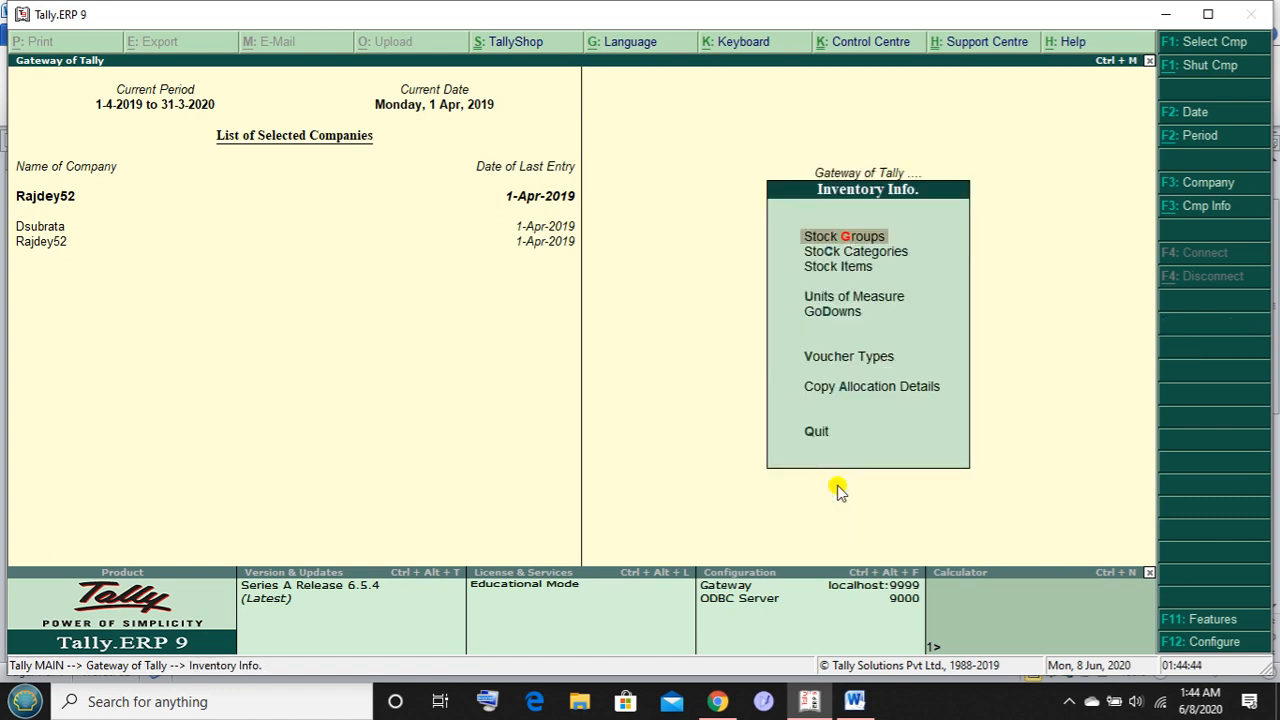
{"action": "key", "text": "Down"}
{"action": "key", "text": "Down"}
{"action": "key", "text": "Down"}
{"action": "key", "text": "Down"}
{"action": "key", "text": "Return"}
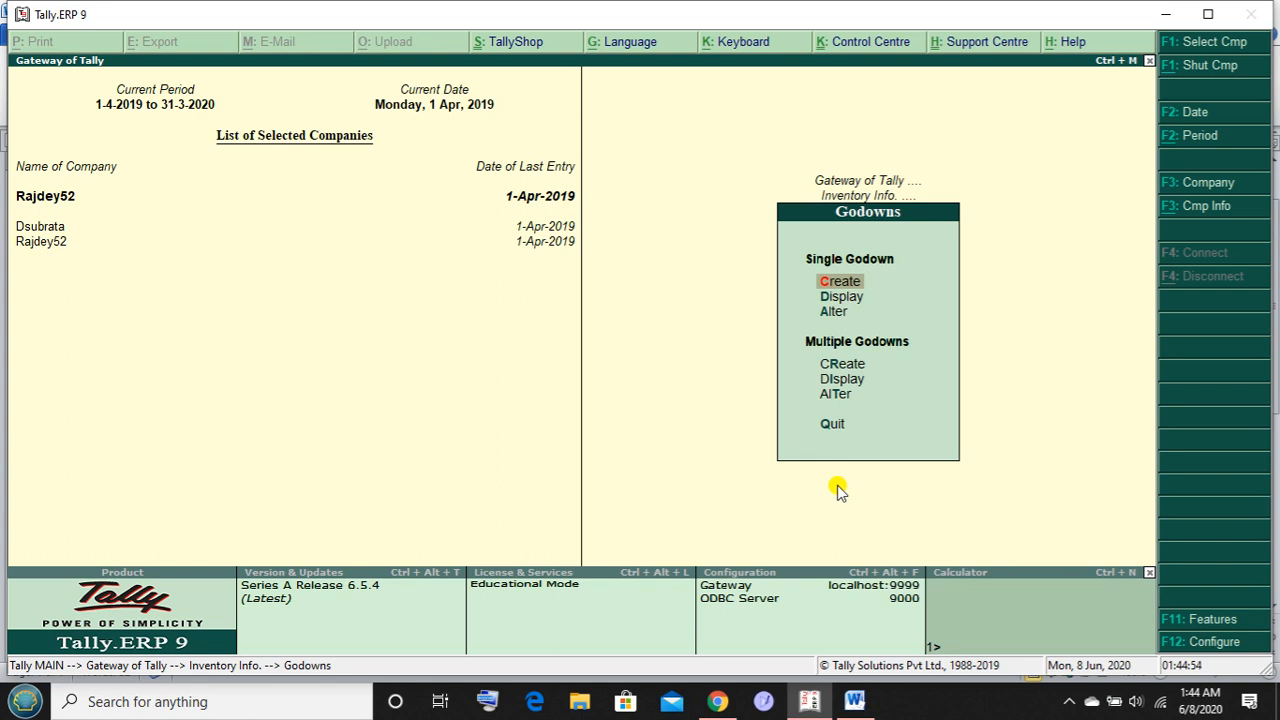
{"action": "key", "text": "Return"}
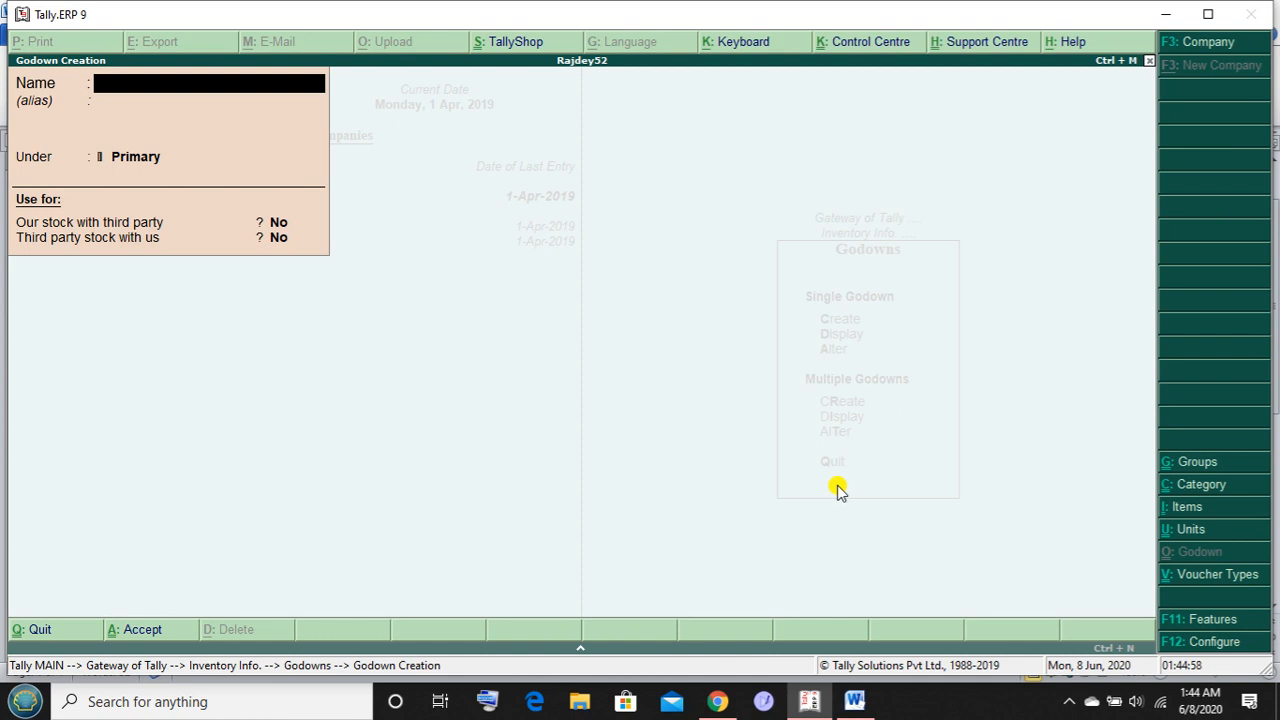
{"action": "type", "text": "SILCHAR"}
{"action": "key", "text": "Return"}
{"action": "key", "text": "Return"}
{"action": "key", "text": "Return"}
{"action": "key", "text": "Return"}
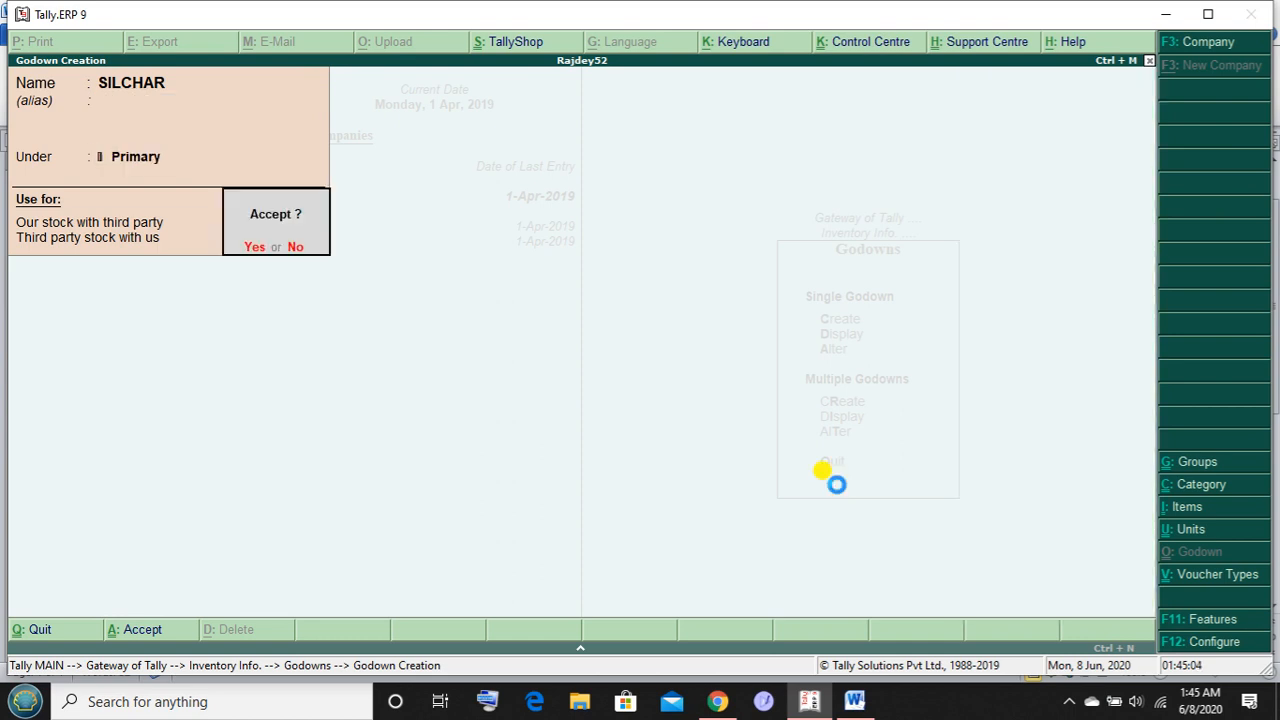
{"action": "key", "text": "Return"}
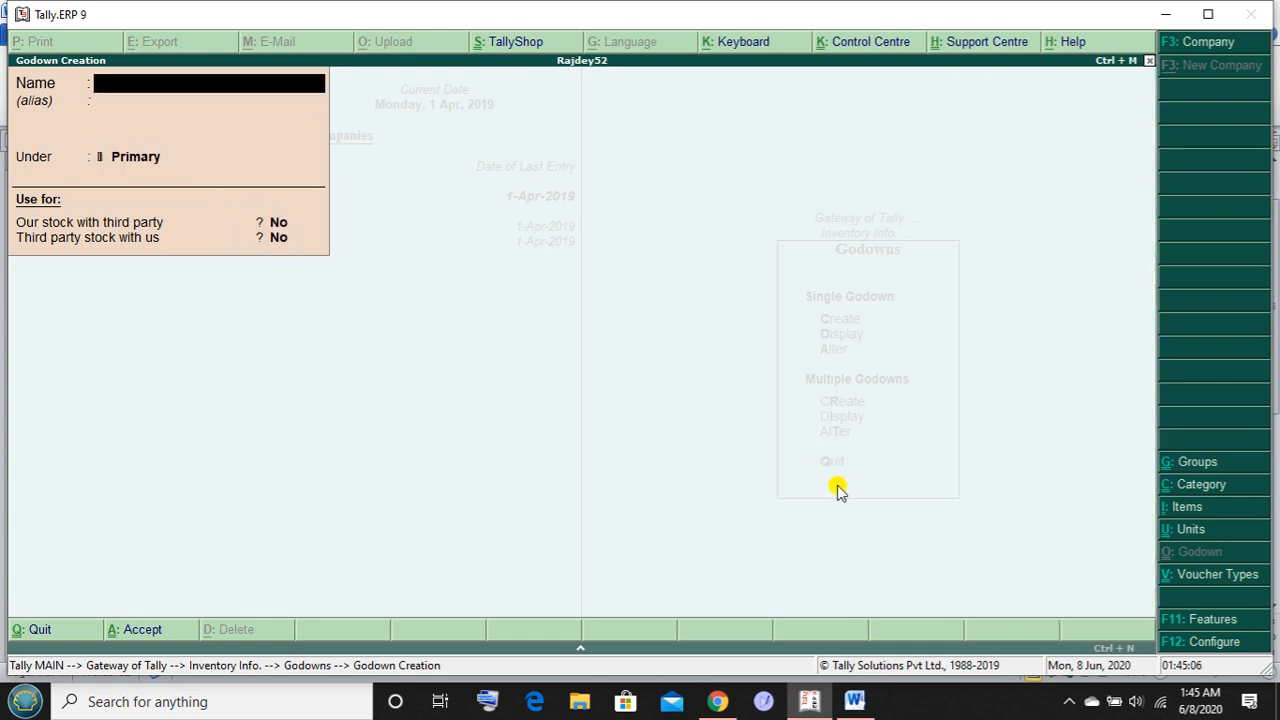
Create a godown named KXJ under Primary with both third-party stock options set to No, and leave godown creation
{"action": "type", "text": "KXJ"}
{"action": "key", "text": "Return"}
{"action": "key", "text": "Return"}
{"action": "key", "text": "Return"}
{"action": "key", "text": "Return"}
{"action": "key", "text": "Return"}
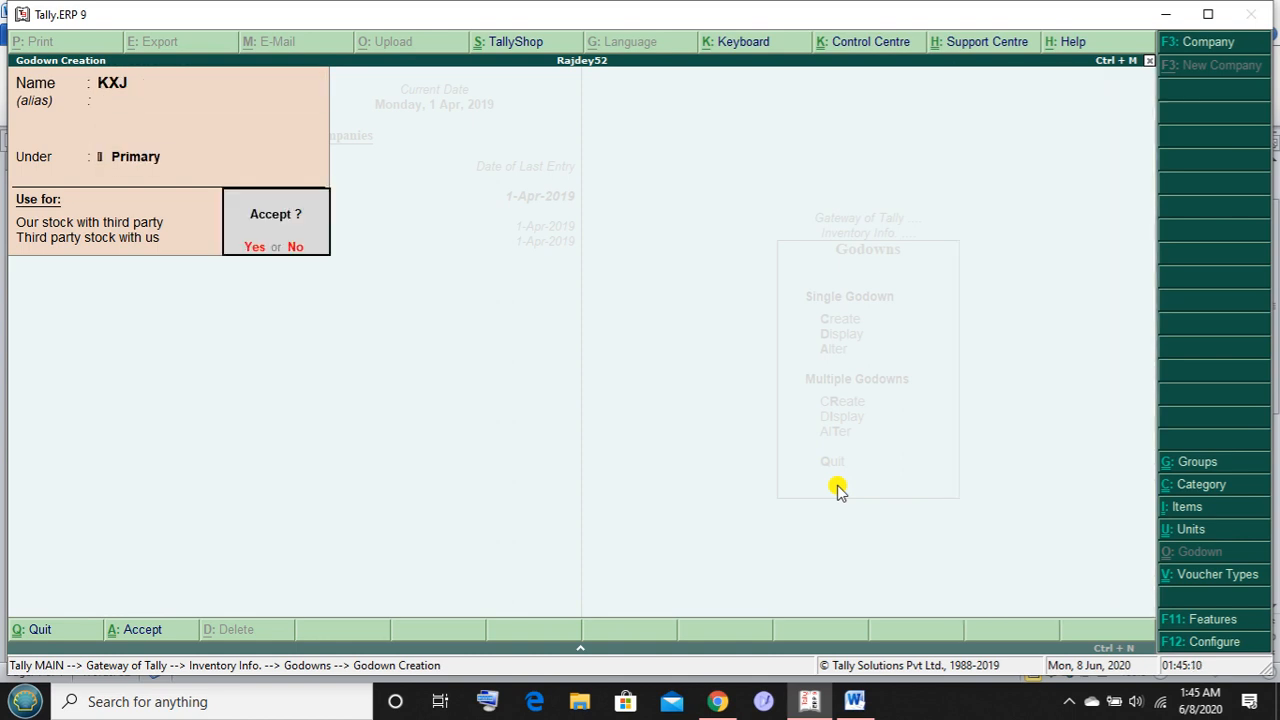
{"action": "left_click", "coordinate": [836, 484]}
{"action": "key", "text": "Escape"}
{"action": "key", "text": "Return"}
{"action": "key", "text": "Escape"}
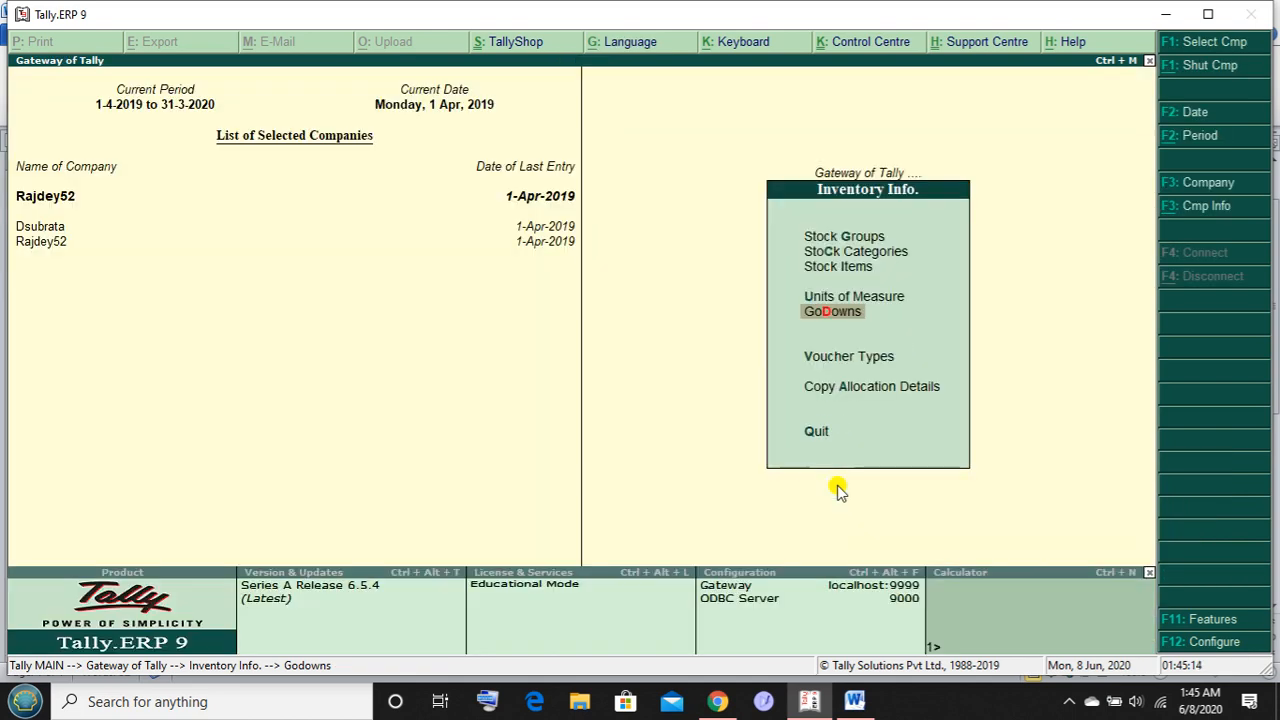
Start a new single stock item named AMLA PLUS without an alias
{"action": "key", "text": "Up"}
{"action": "key", "text": "Up"}
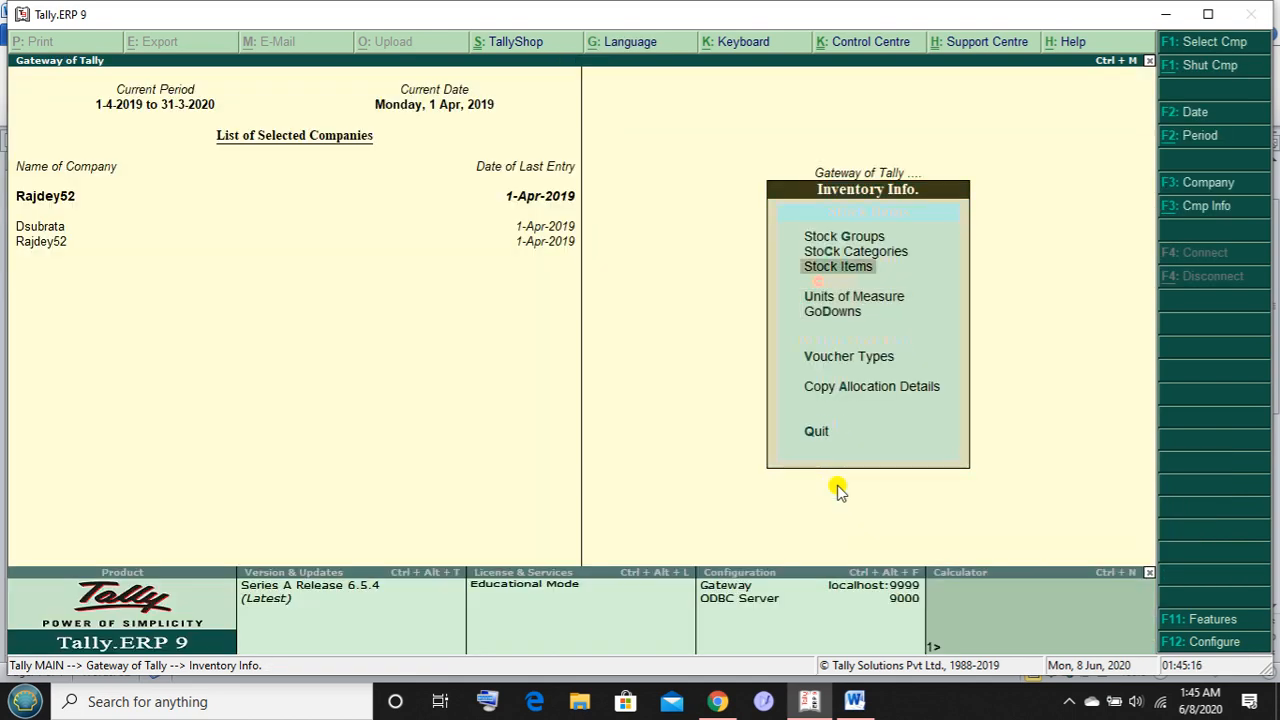
{"action": "key", "text": "Return"}
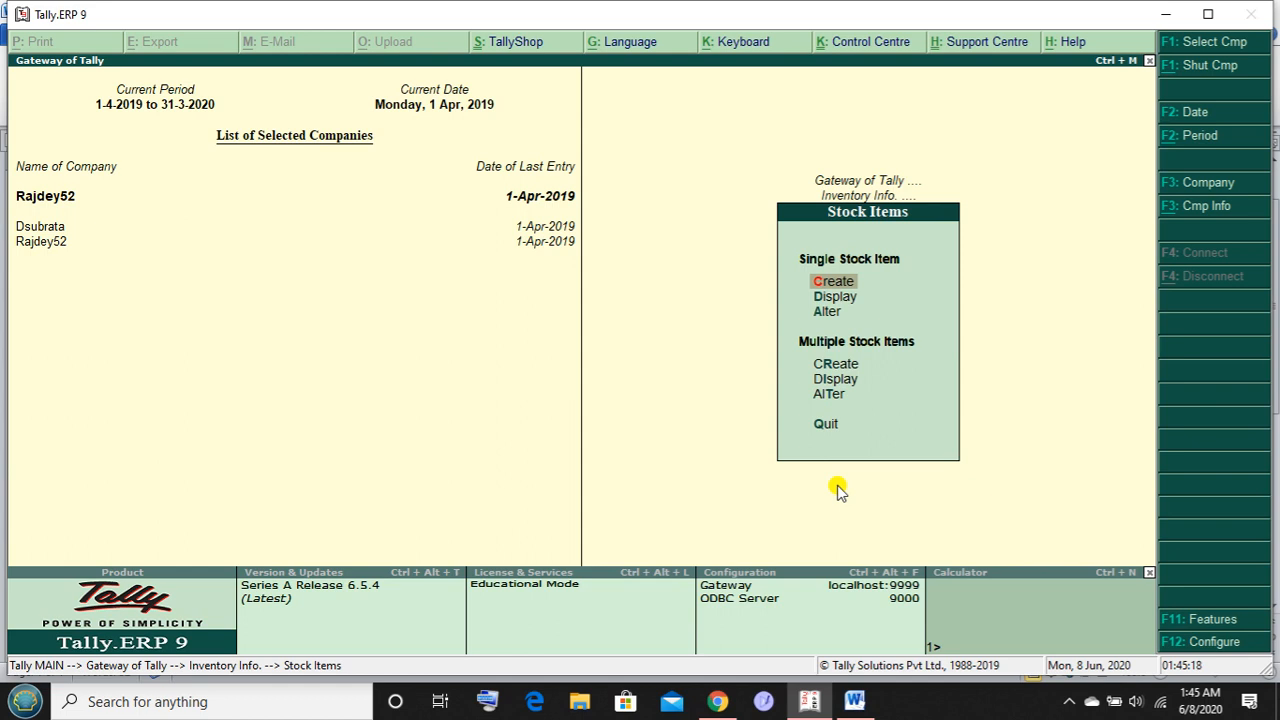
{"action": "key", "text": "Return"}
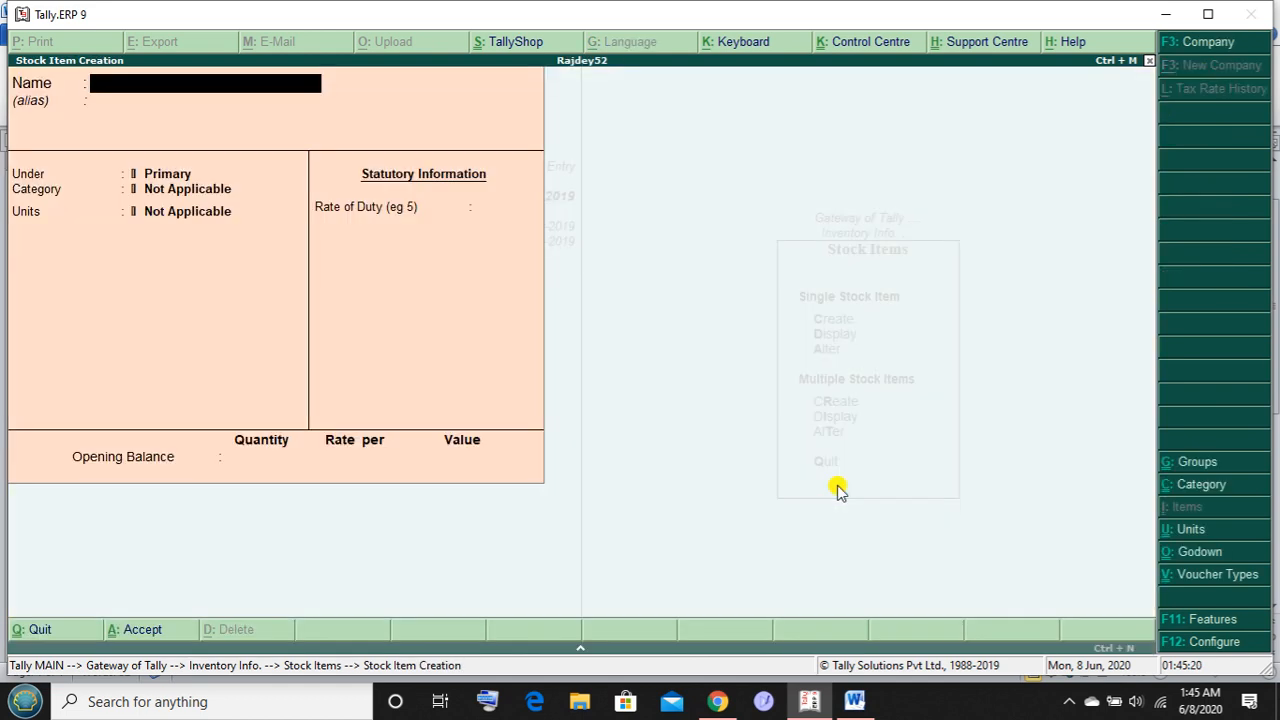
{"action": "type", "text": "AMLA PLUS"}
{"action": "key", "text": "Return"}
{"action": "key", "text": "Return"}
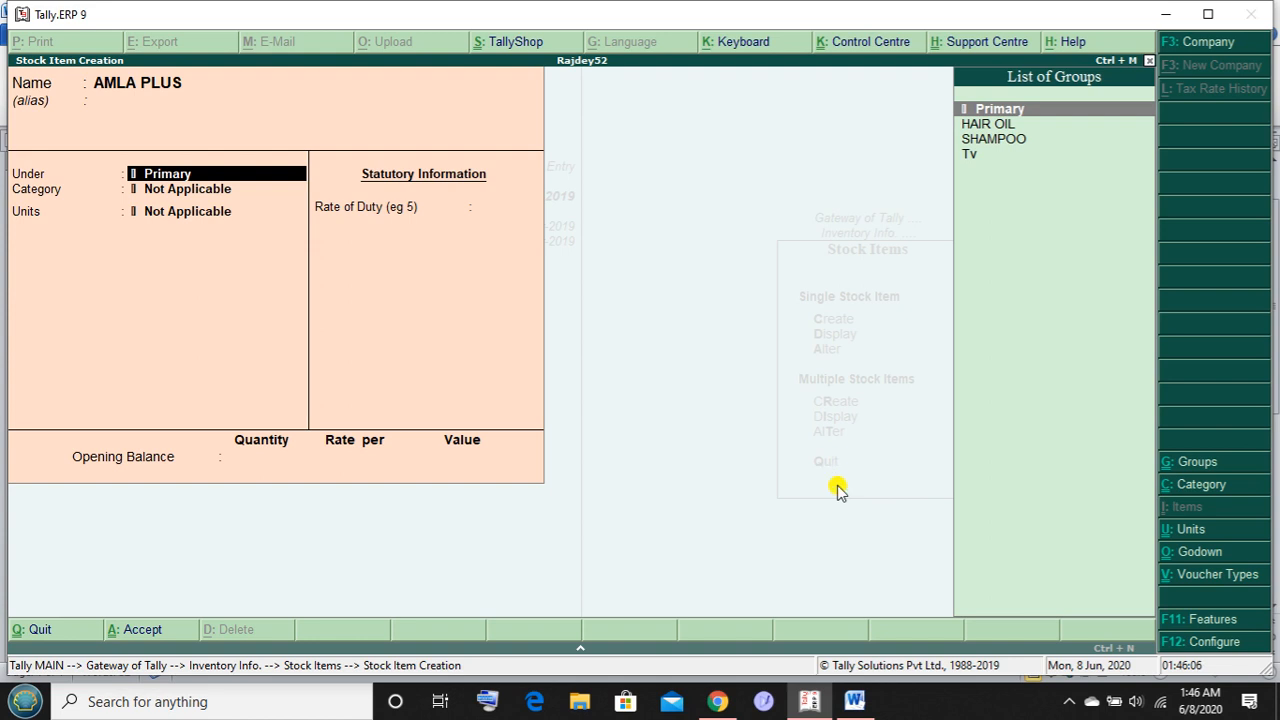
Assign the AMLA PLUS item to the HAIR OIL group and the NORMAL HAIR category
{"action": "key", "text": "Down"}
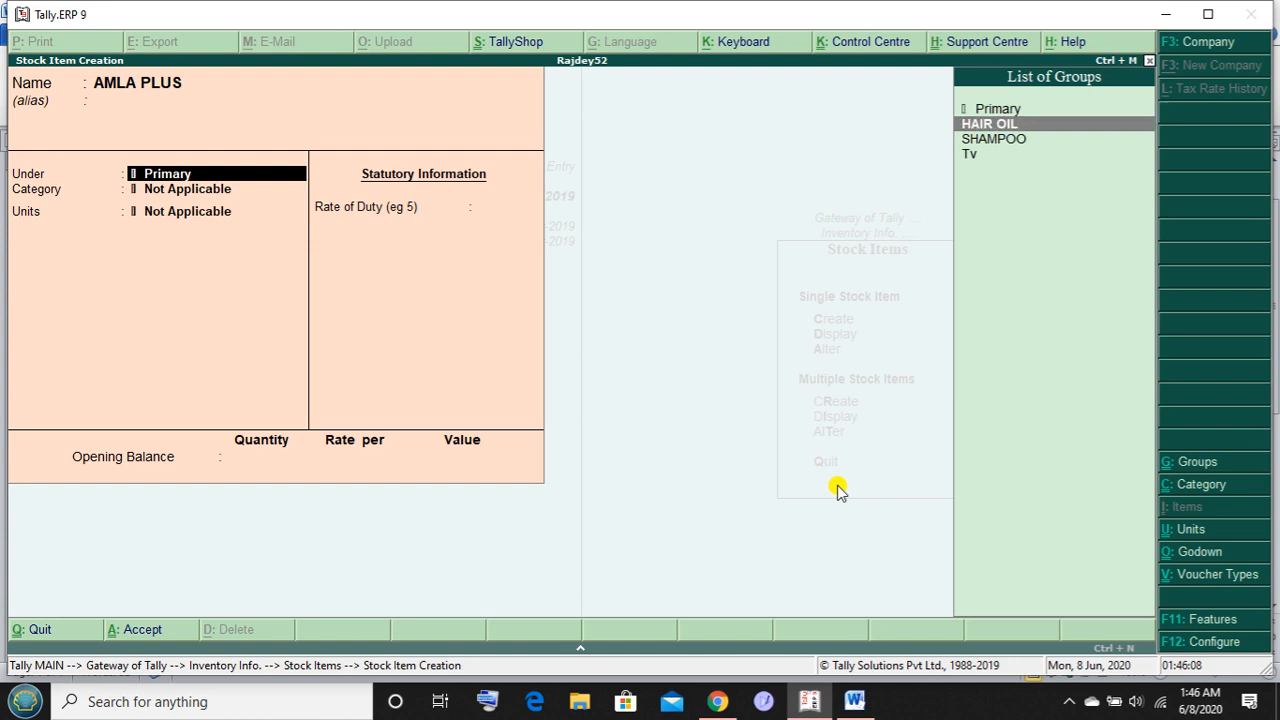
{"action": "key", "text": "Return"}
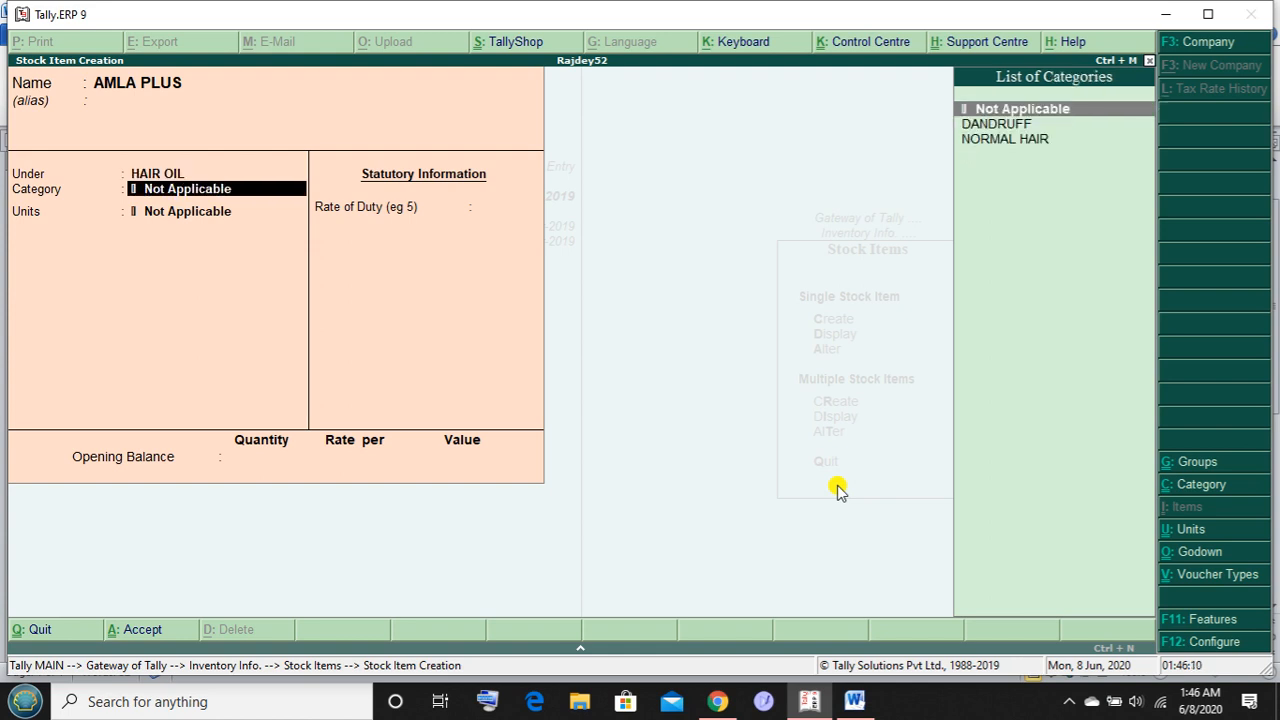
{"action": "key", "text": "Down"}
{"action": "key", "text": "Down"}
{"action": "key", "text": "Return"}
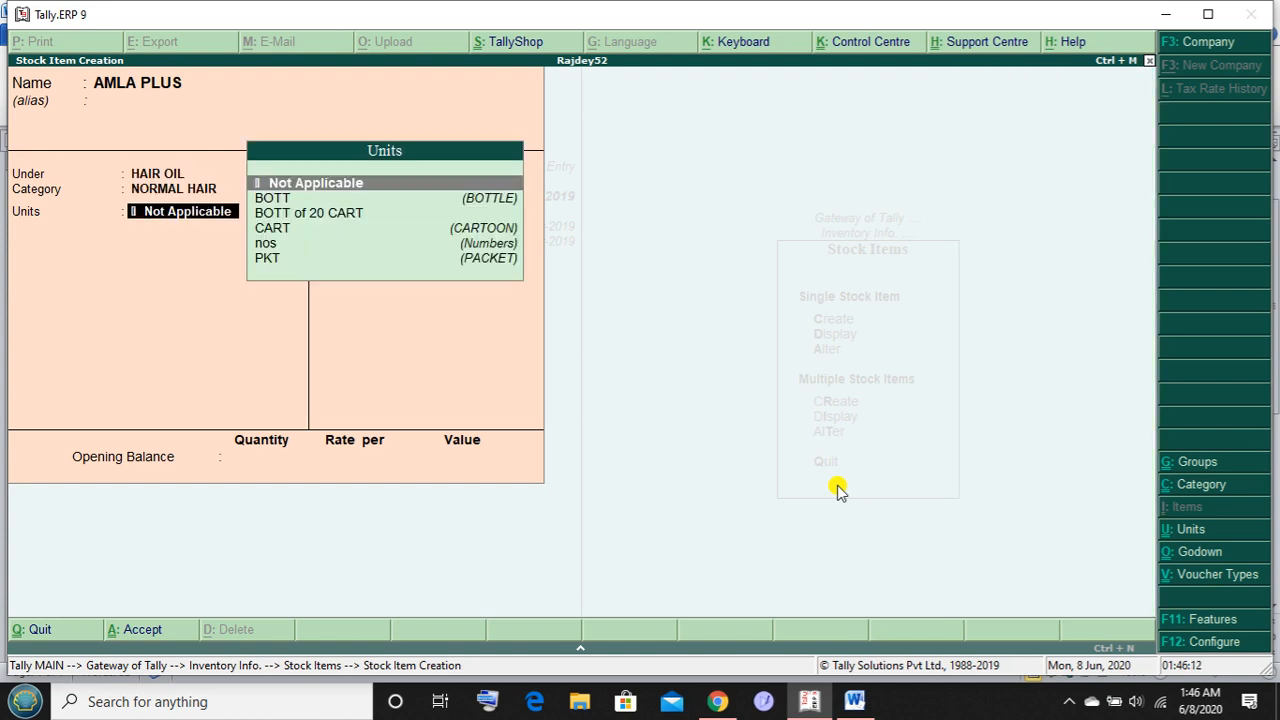
Set the AMLA PLUS item's unit of measure to the compound unit BOTT of 20 CART
{"action": "key", "text": "Down"}
{"action": "key", "text": "Down"}
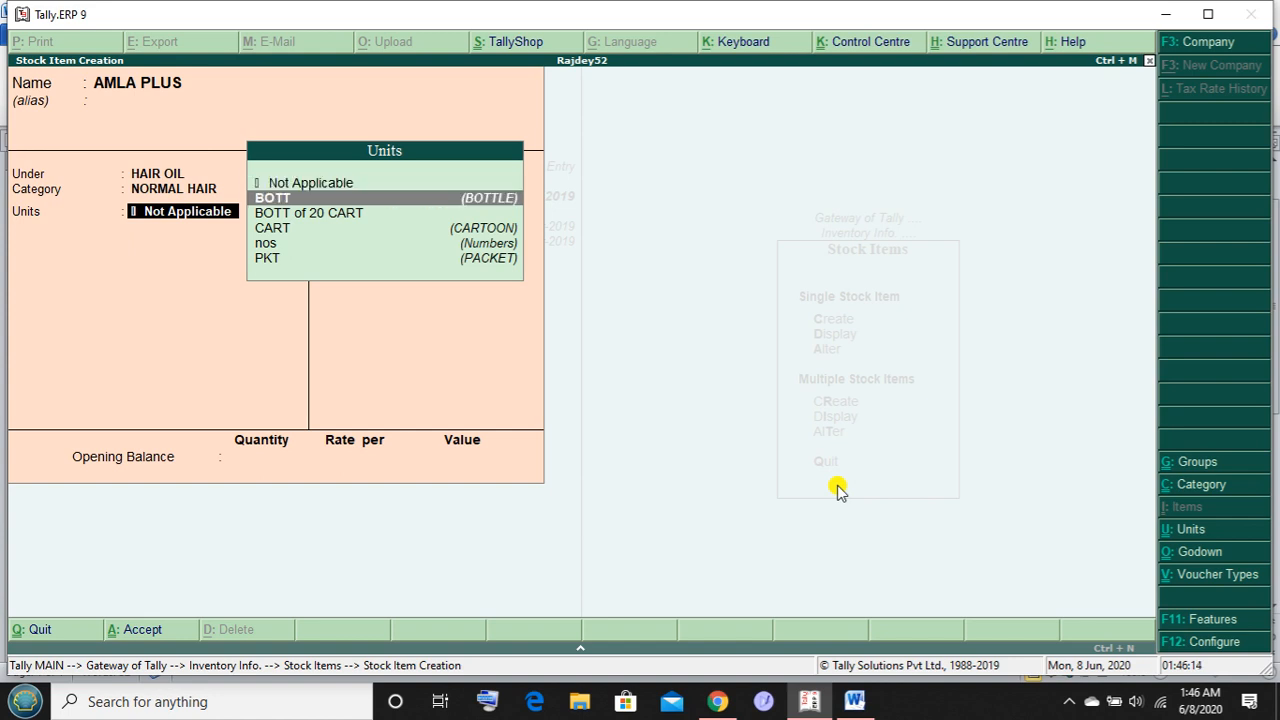
{"action": "key", "text": "Down"}
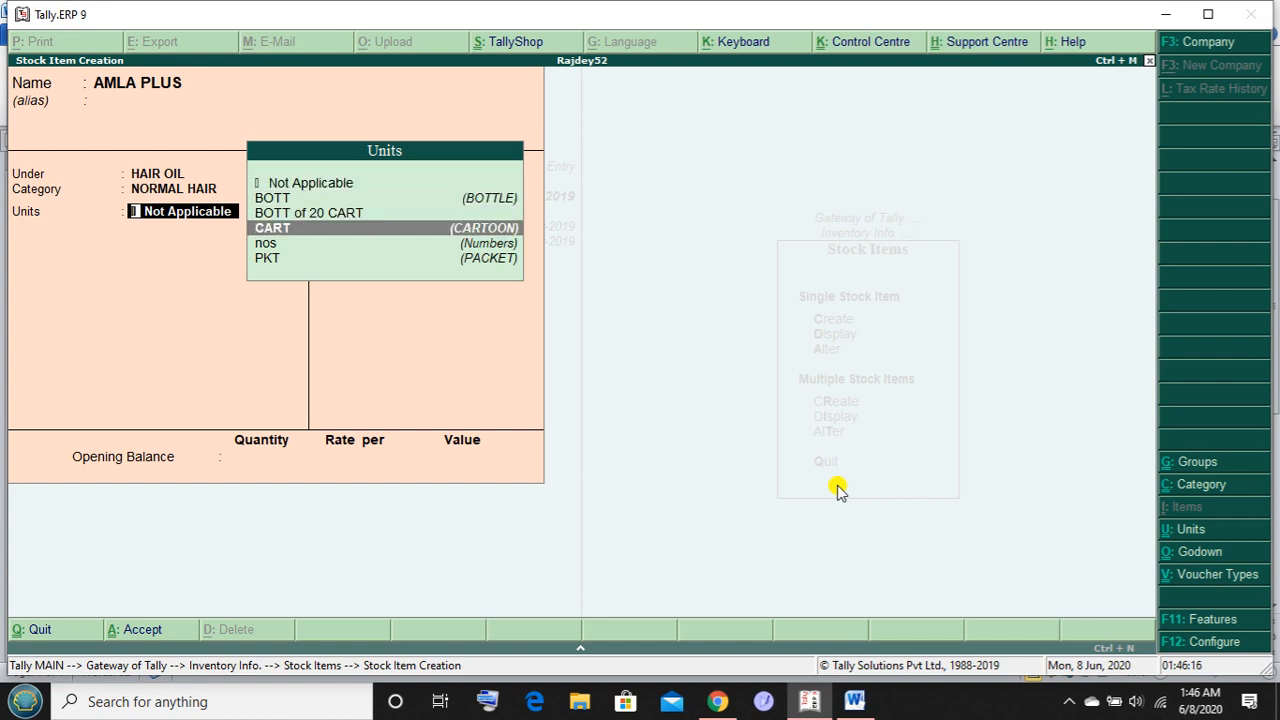
{"action": "key", "text": "Down"}
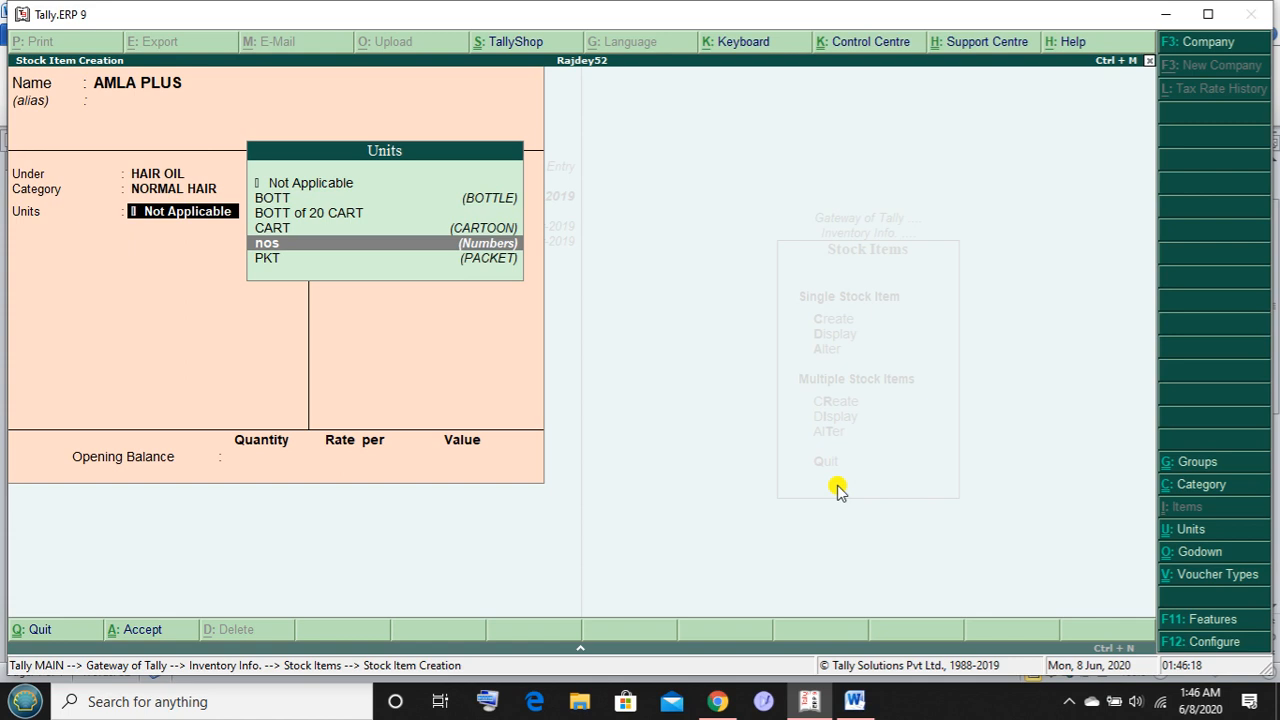
{"action": "key", "text": "Up"}
{"action": "key", "text": "Up"}
{"action": "key", "text": "Up"}
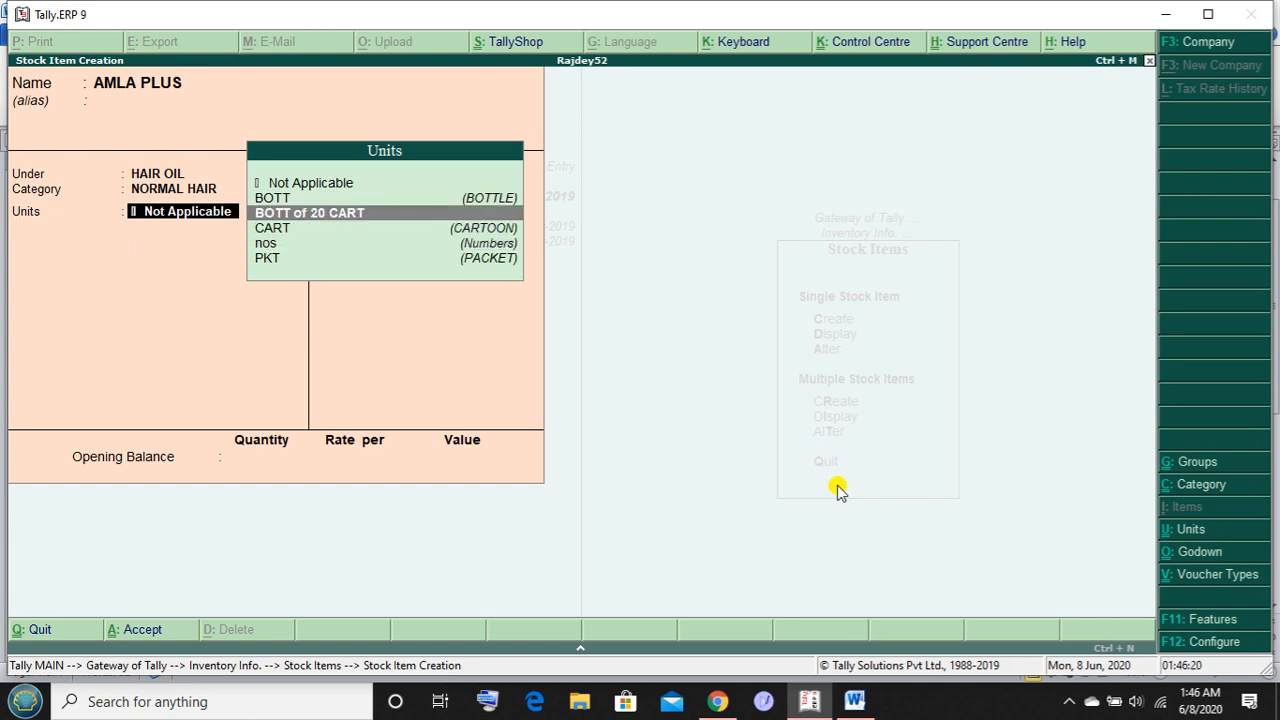
{"action": "key", "text": "Return"}
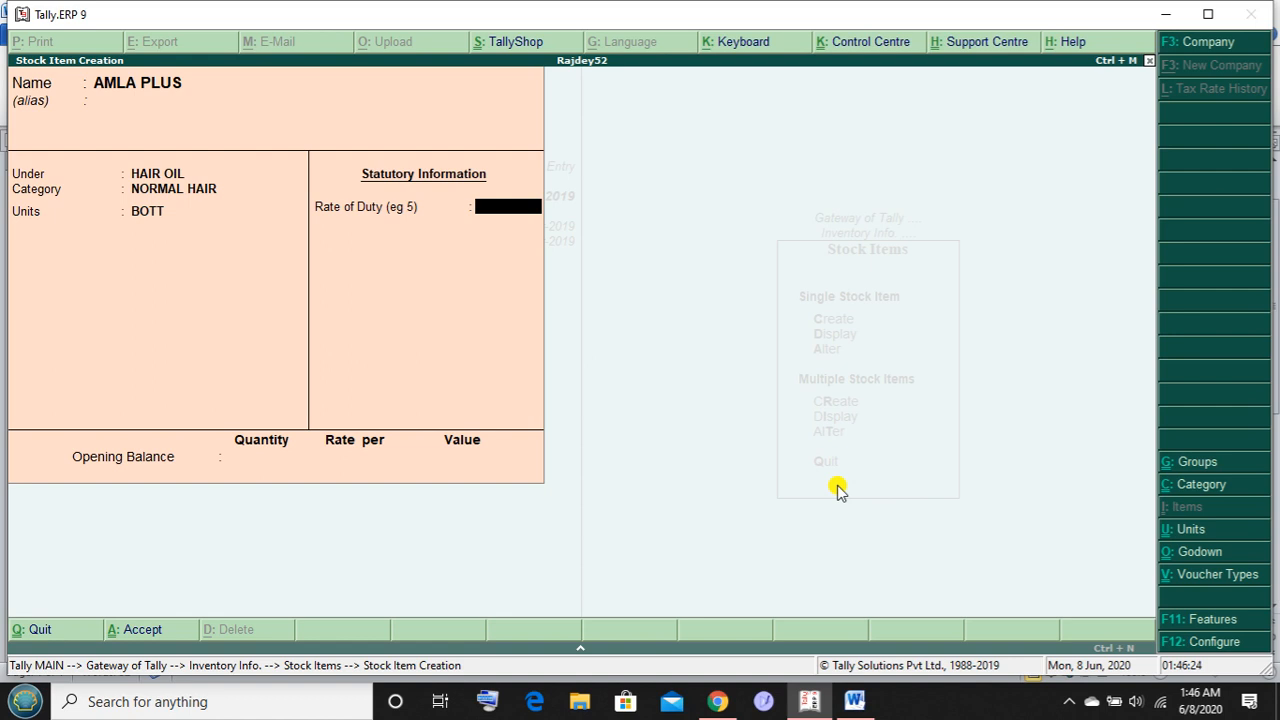
{"action": "key", "text": "BackSpace"}
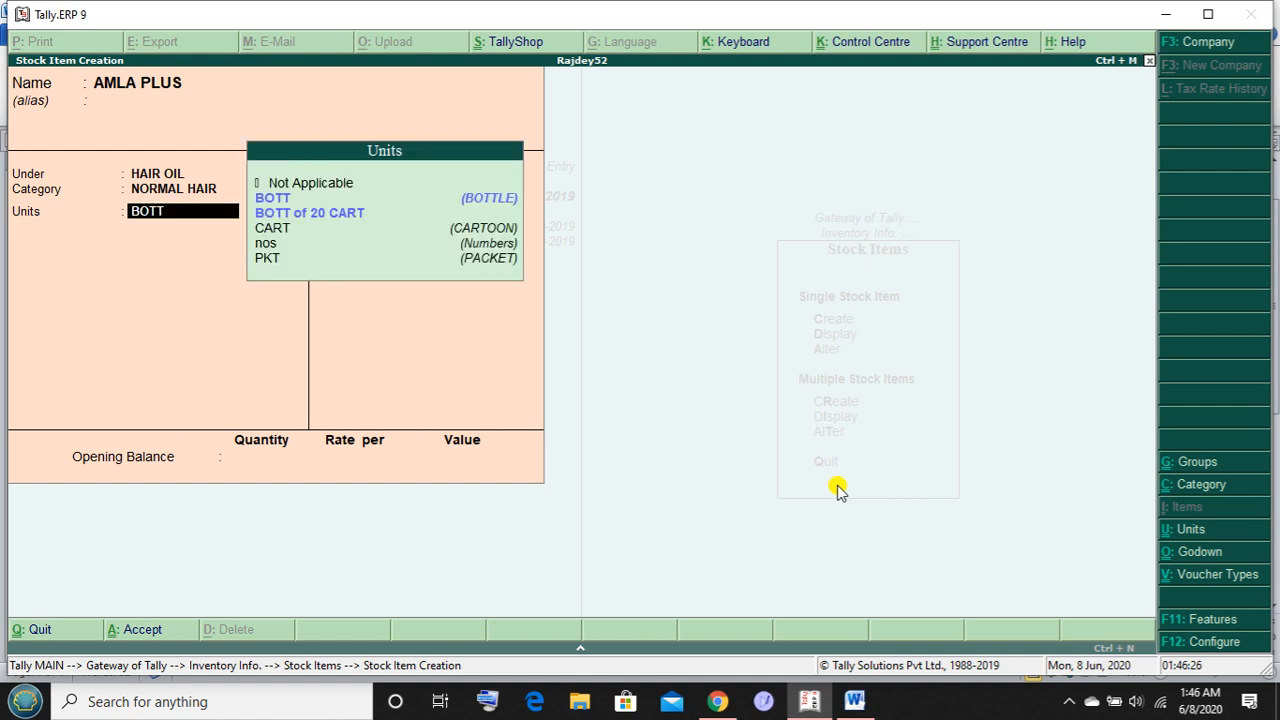
{"action": "key", "text": "Down"}
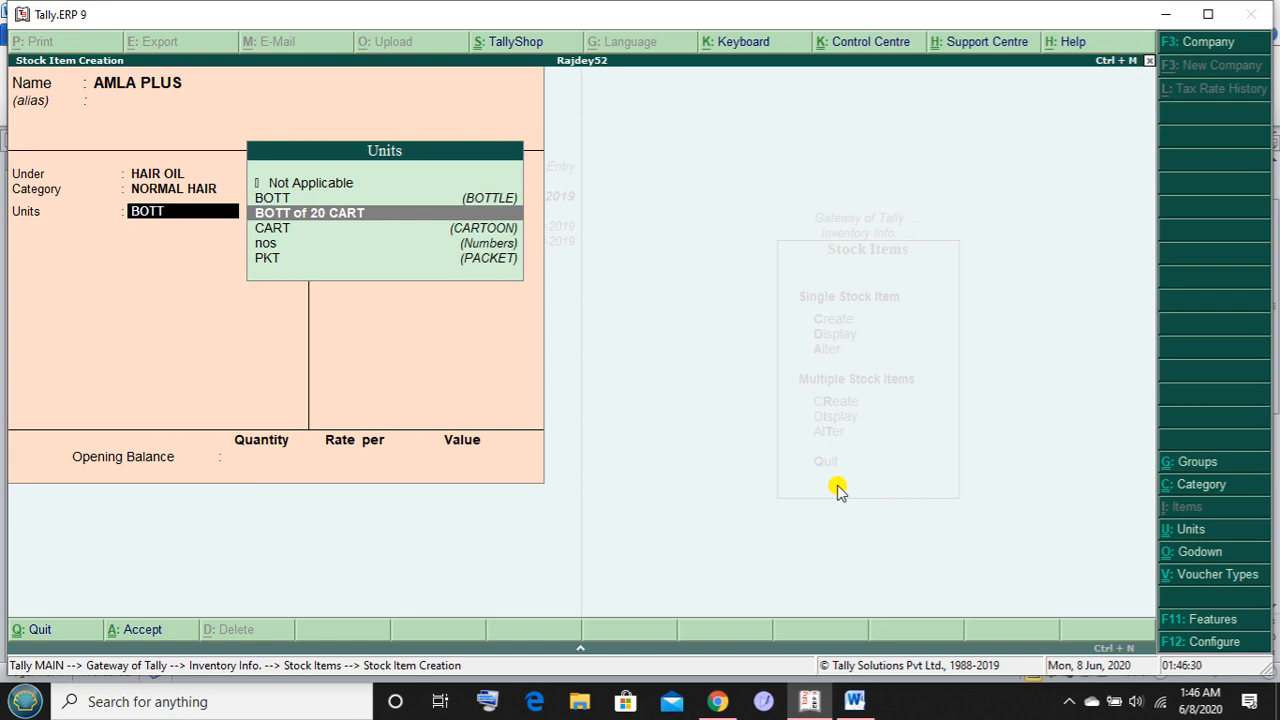
{"action": "key", "text": "Return"}
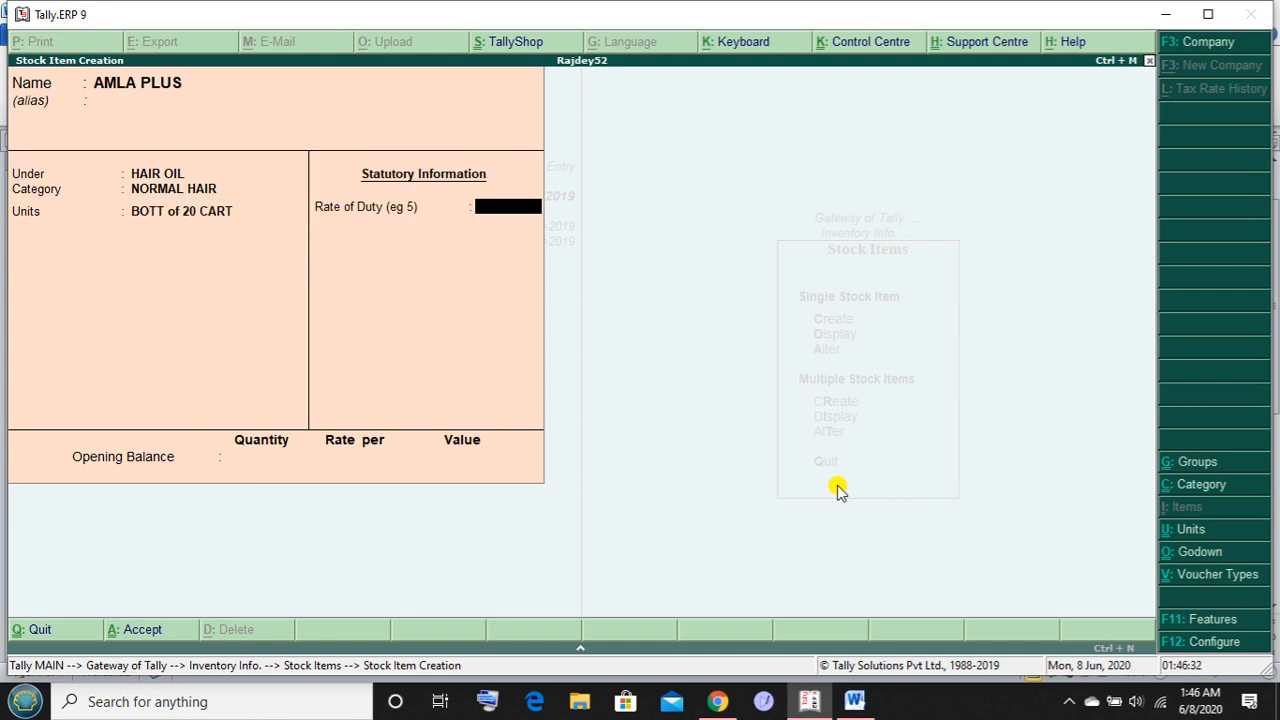
Change the AMLA PLUS item's unit of measure to BOTT
{"action": "key", "text": "BackSpace"}
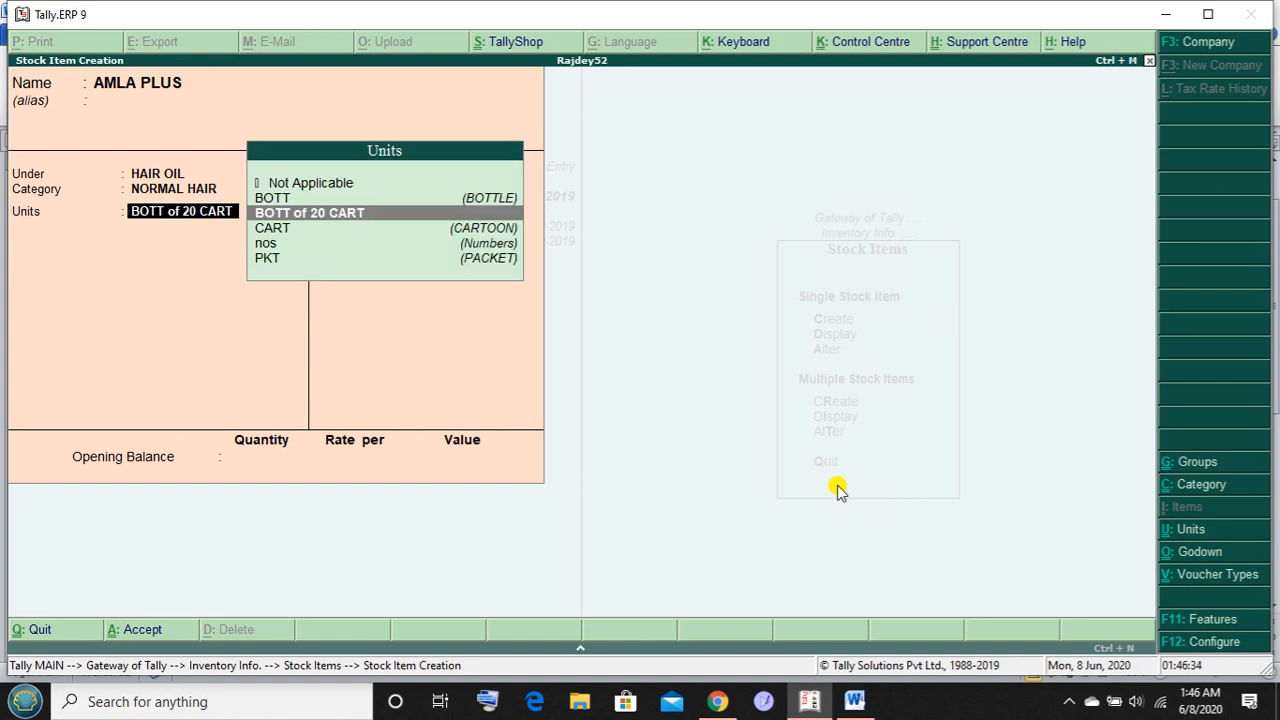
{"action": "key", "text": "Up"}
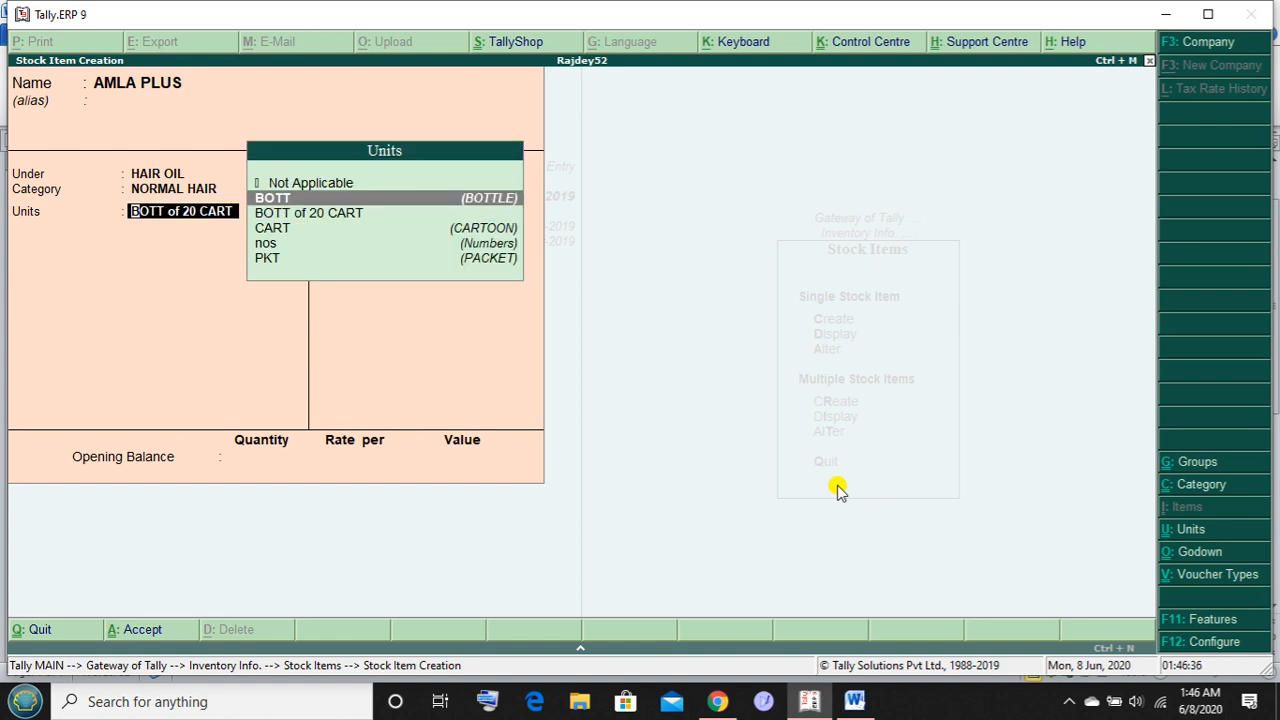
{"action": "key", "text": "Return"}
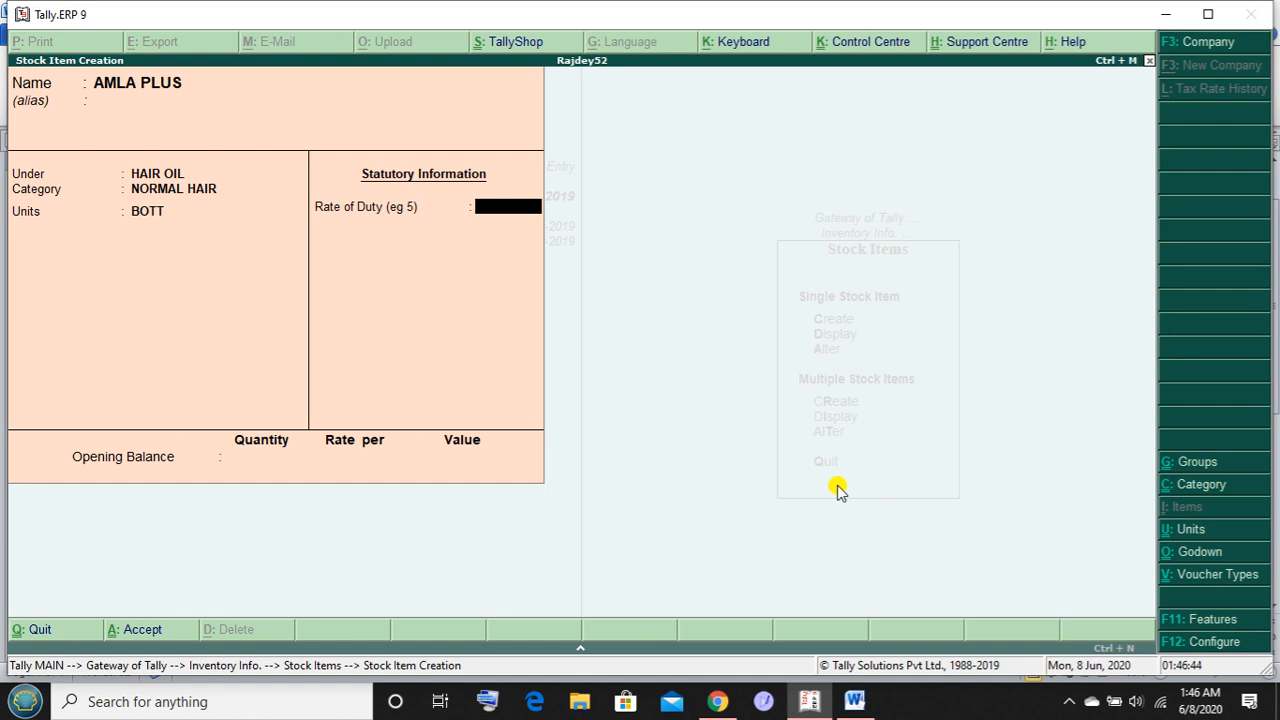
Enter an opening balance quantity of 100 BOTT for AMLA PLUS and allocate all of it to the SILCHAR godown
{"action": "key", "text": "Return"}
{"action": "type", "text": "100"}
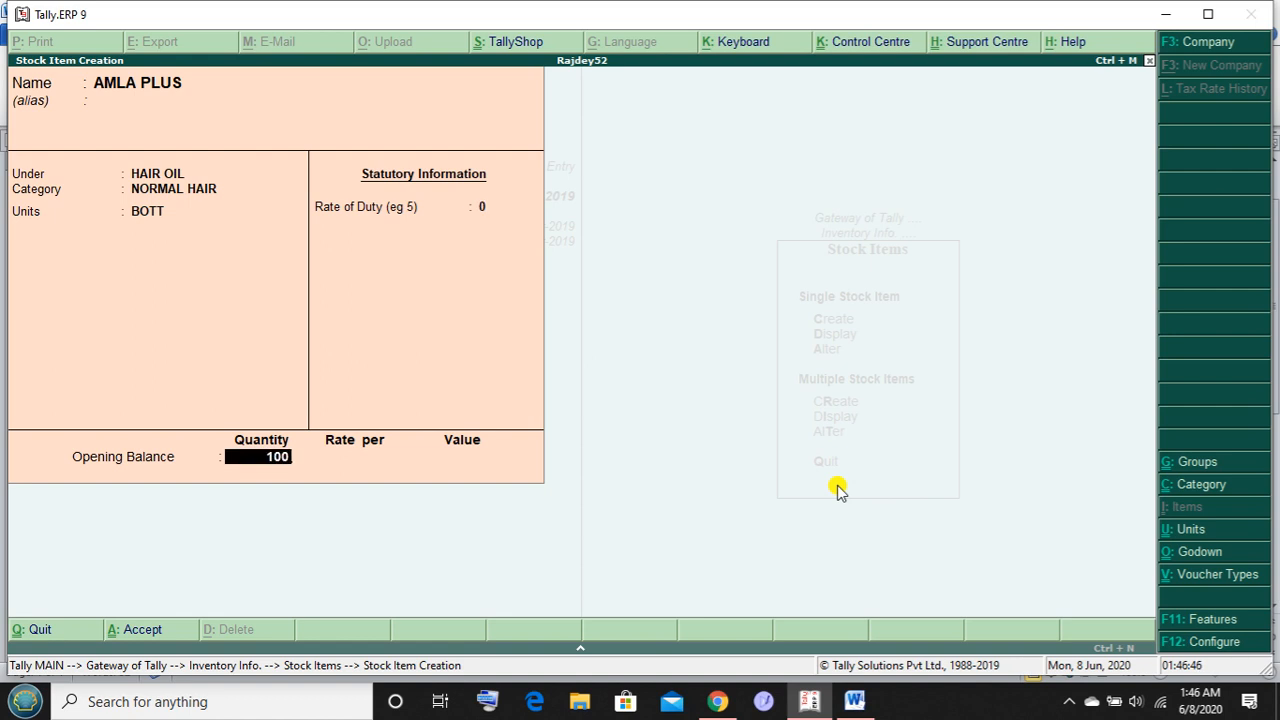
{"action": "key", "text": "Return"}
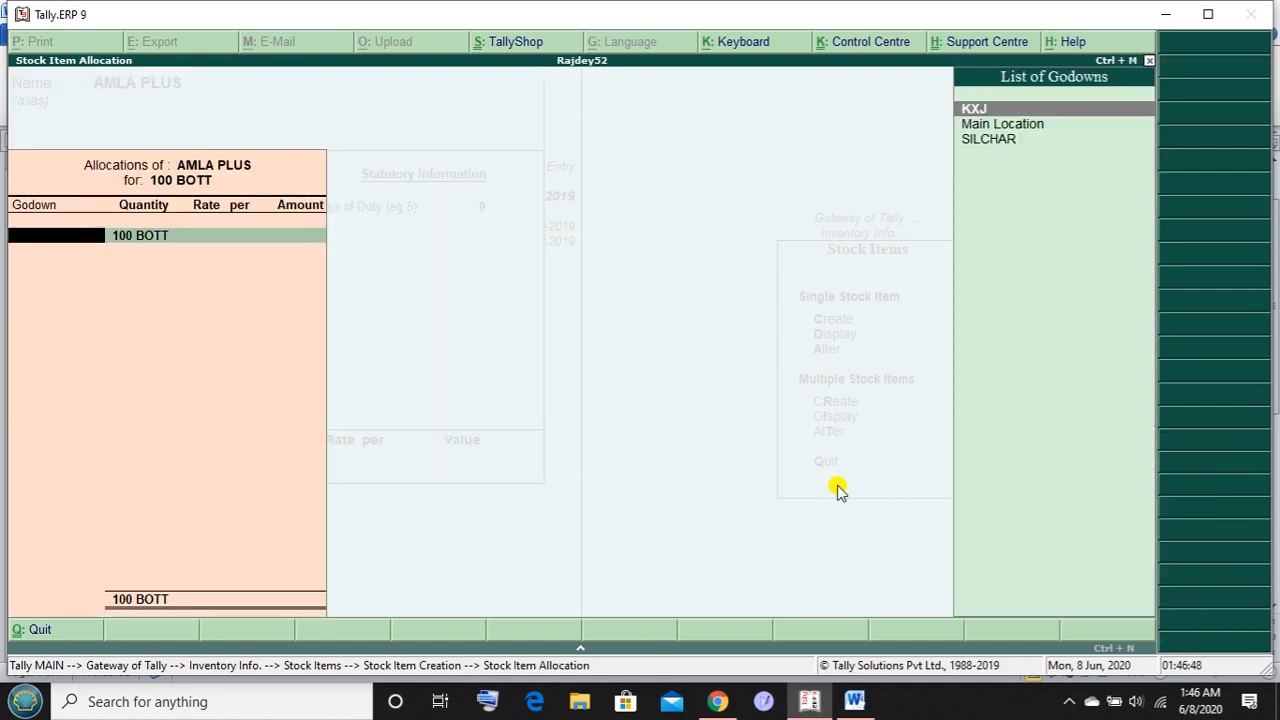
{"action": "key", "text": "Down"}
{"action": "key", "text": "Down"}
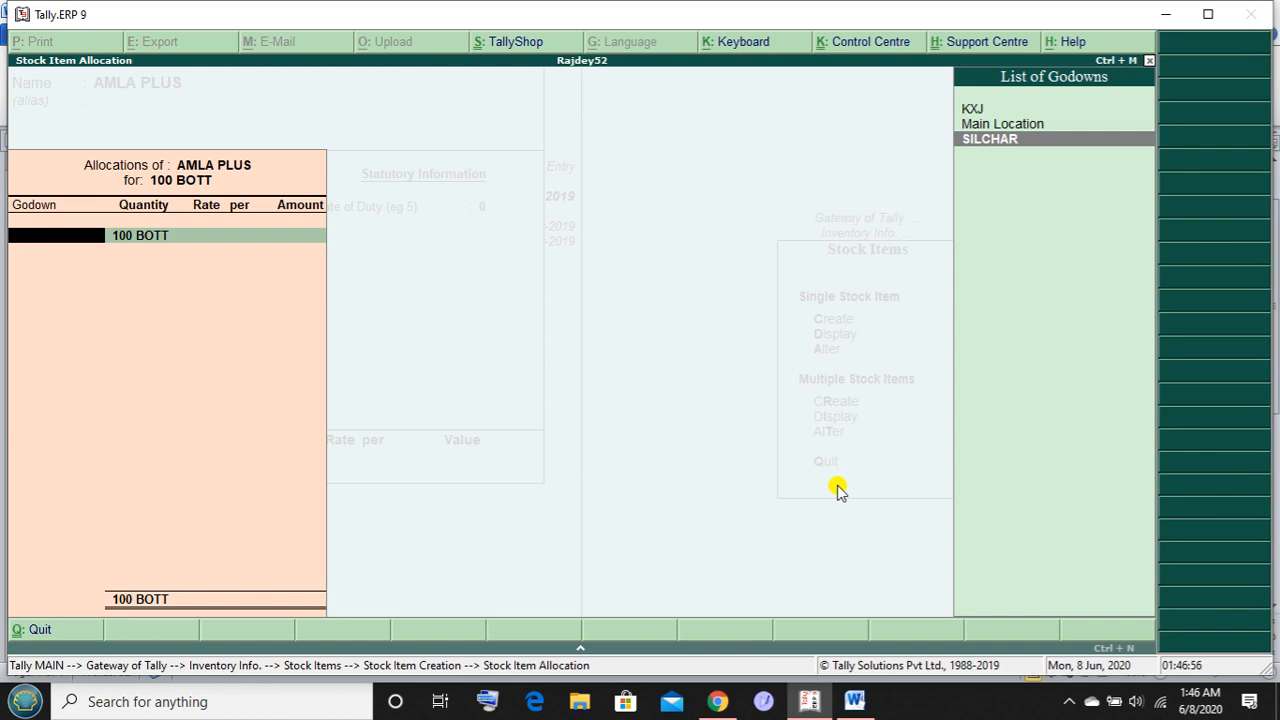
{"action": "key", "text": "Return"}
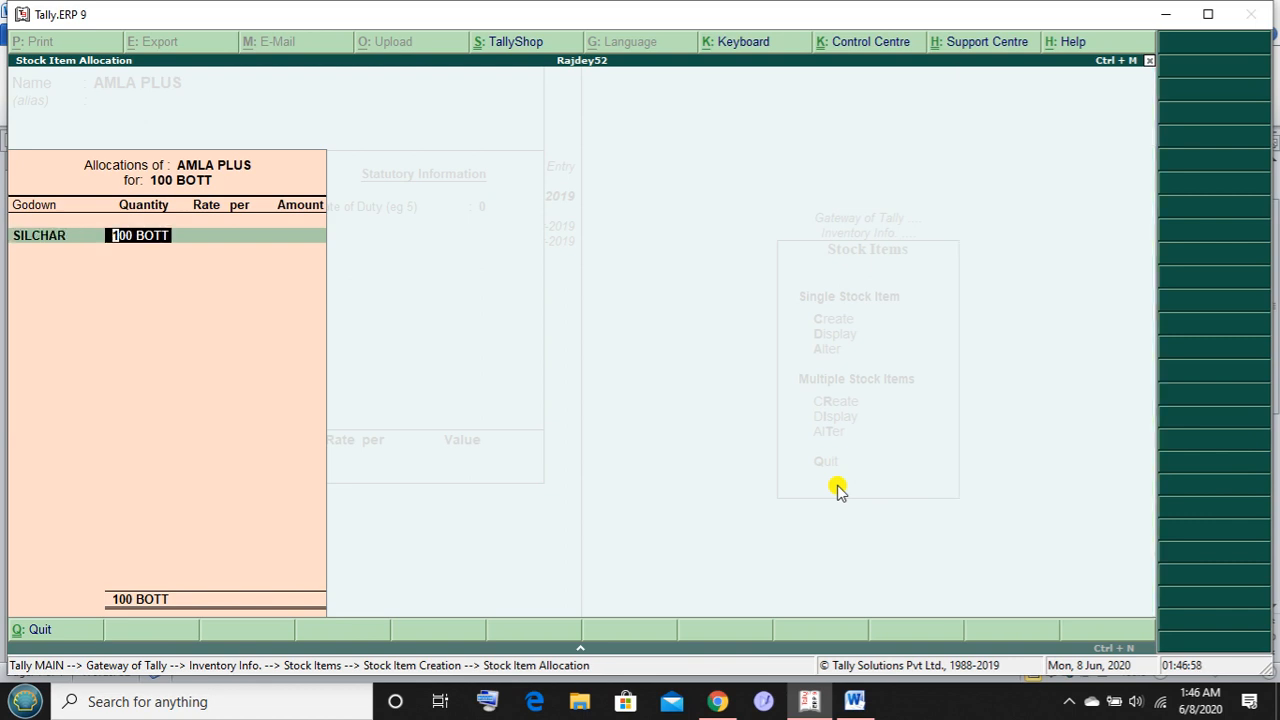
{"action": "key", "text": "Return"}
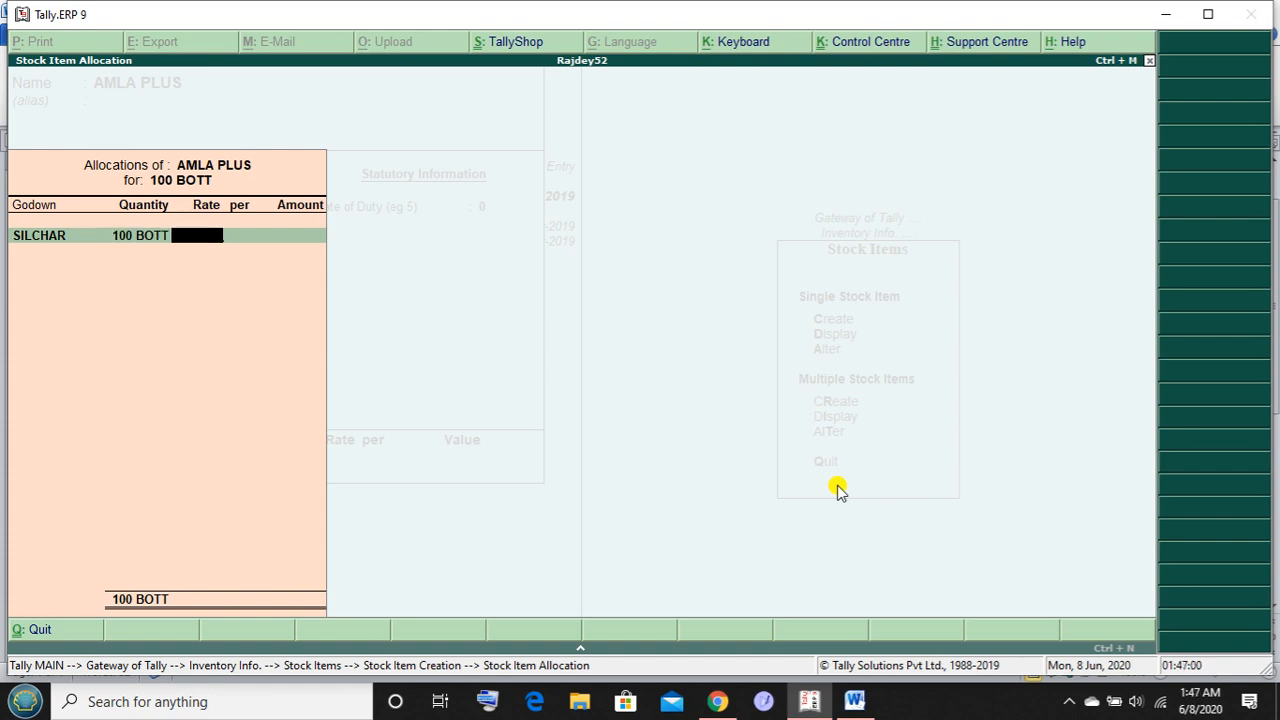
Set the AMLA PLUS opening stock rate to 35 per BOTT and save the stock item
{"action": "type", "text": "35"}
{"action": "key", "text": "Return"}
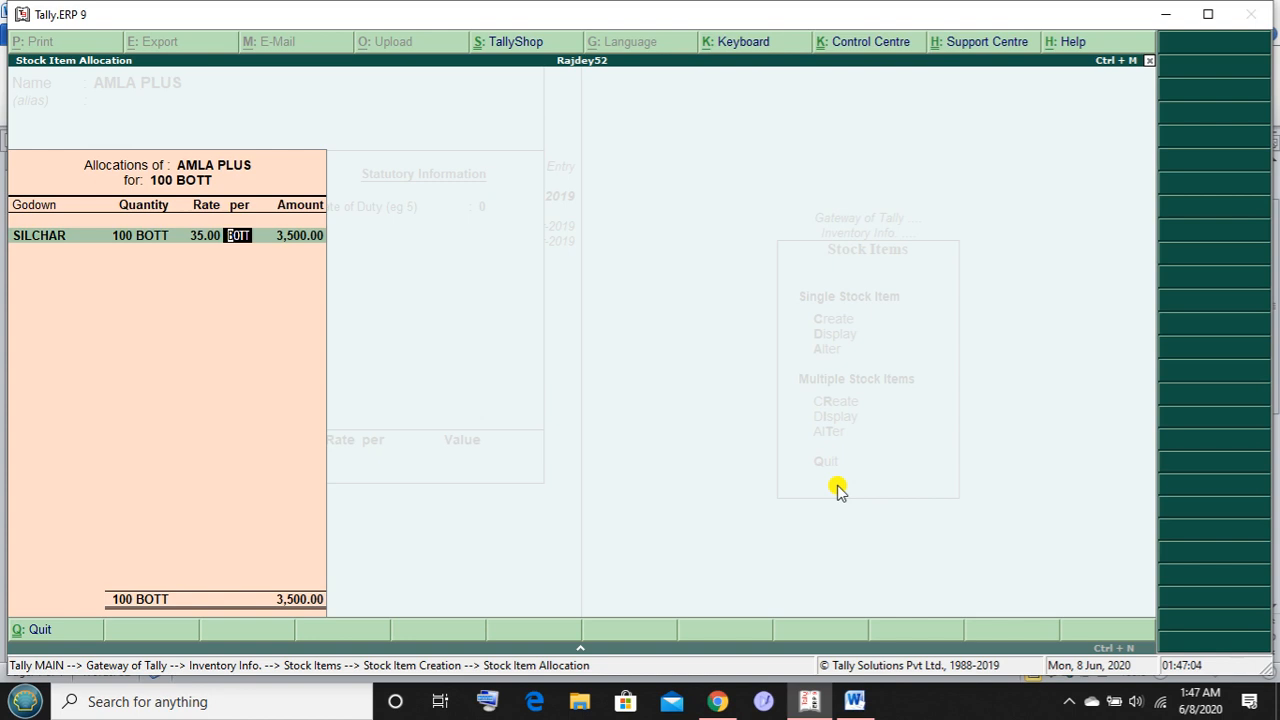
{"action": "key", "text": "Return"}
{"action": "key", "text": "Return"}
{"action": "key", "text": "Return"}
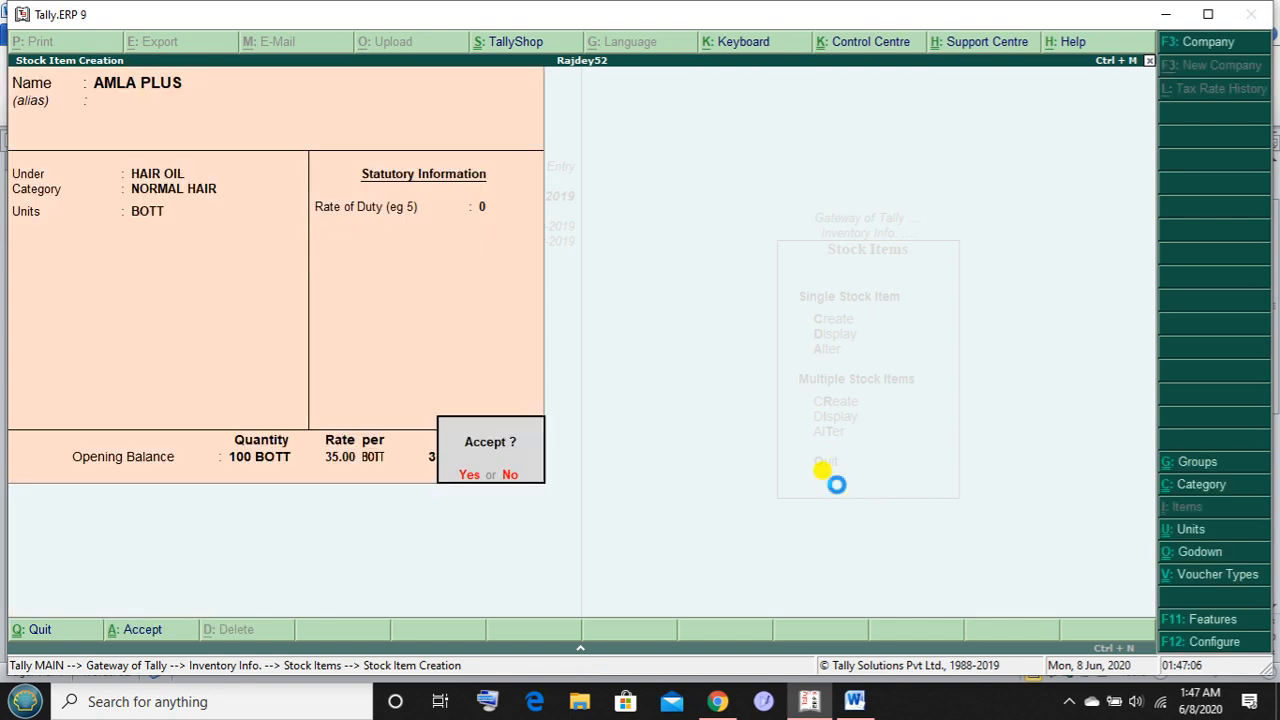
{"action": "key", "text": "Return"}
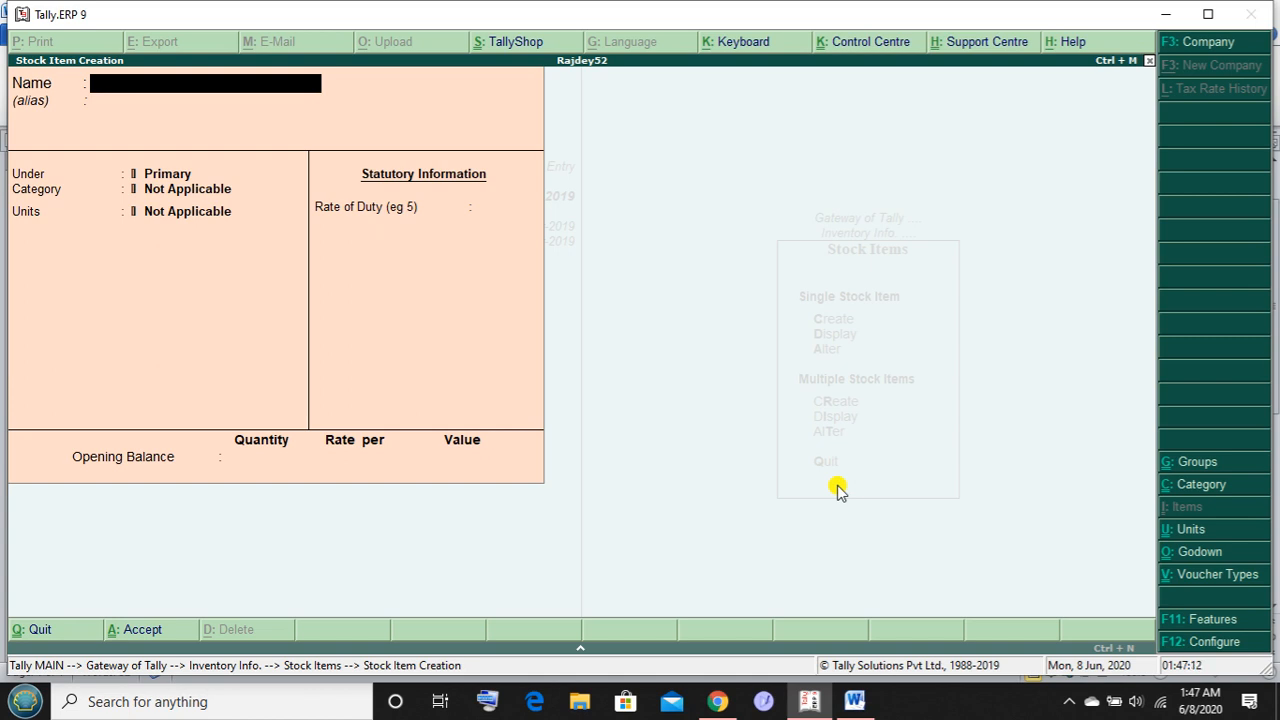
Start a stock item named SUNSLIK without an alias, in the SHAMPOO group and the DANDRUFF category
{"action": "type", "text": "SUNSLIK"}
{"action": "key", "text": "Return"}
{"action": "key", "text": "Return"}
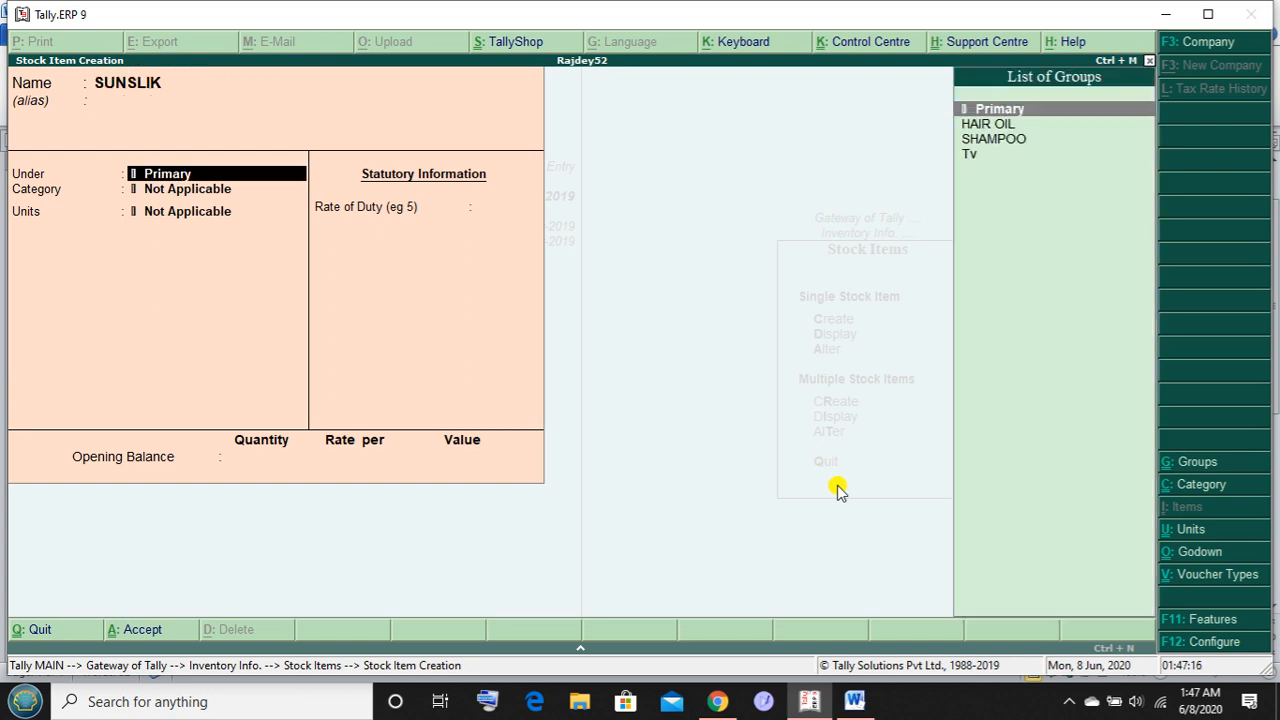
{"action": "key", "text": "Down"}
{"action": "key", "text": "Down"}
{"action": "key", "text": "Return"}
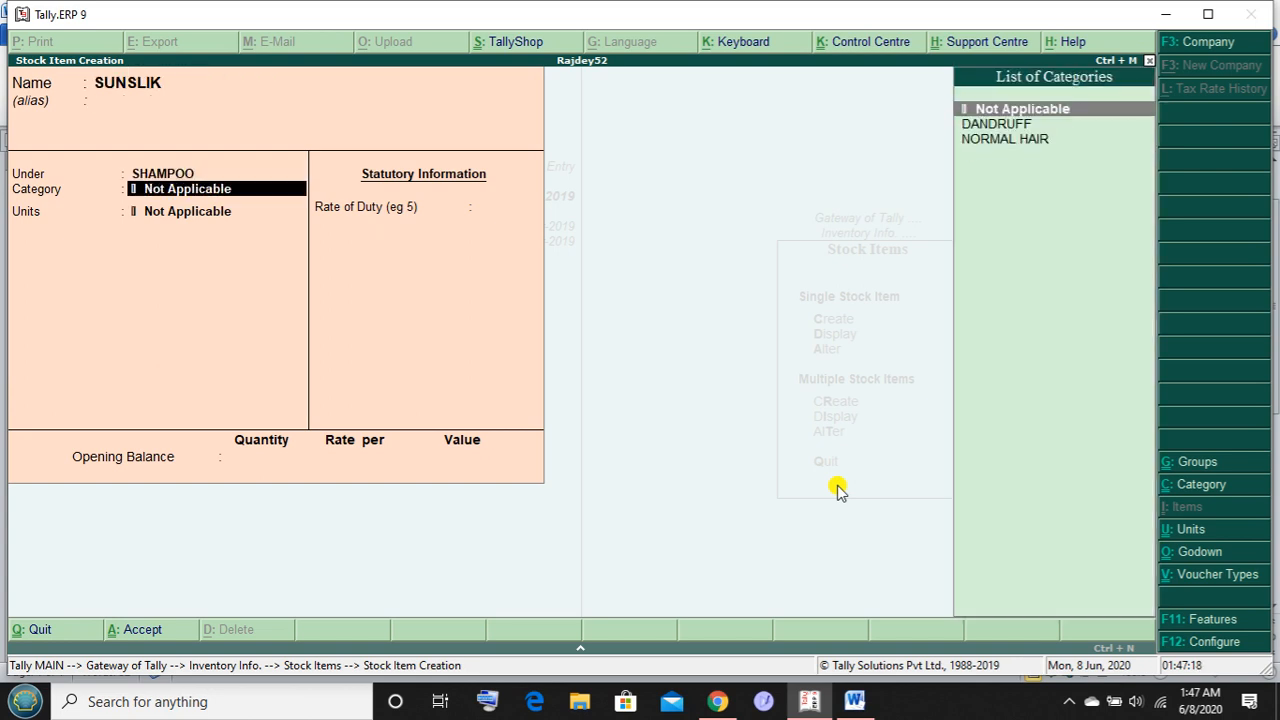
{"action": "key", "text": "Down"}
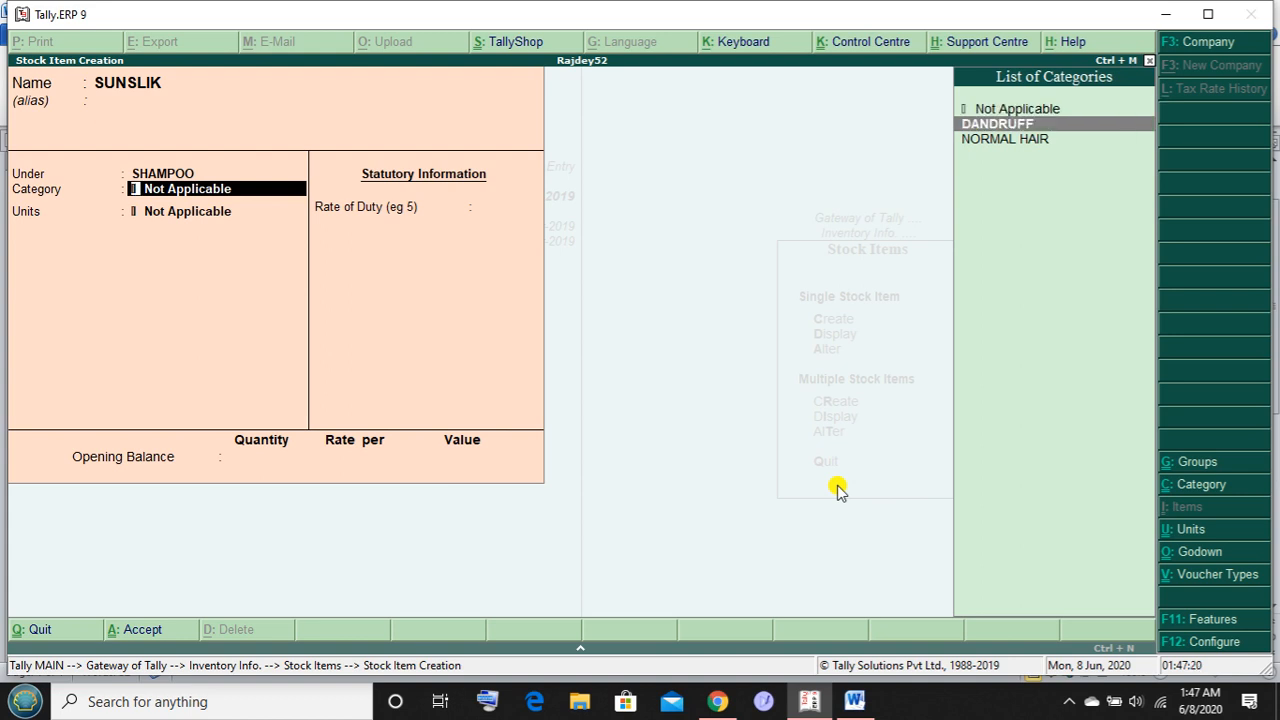
{"action": "key", "text": "Return"}
Set the SUNSLIK item's unit of measure to PKT
{"action": "key", "text": "Down"}
{"action": "key", "text": "Down"}
{"action": "key", "text": "Down"}
{"action": "key", "text": "Down"}
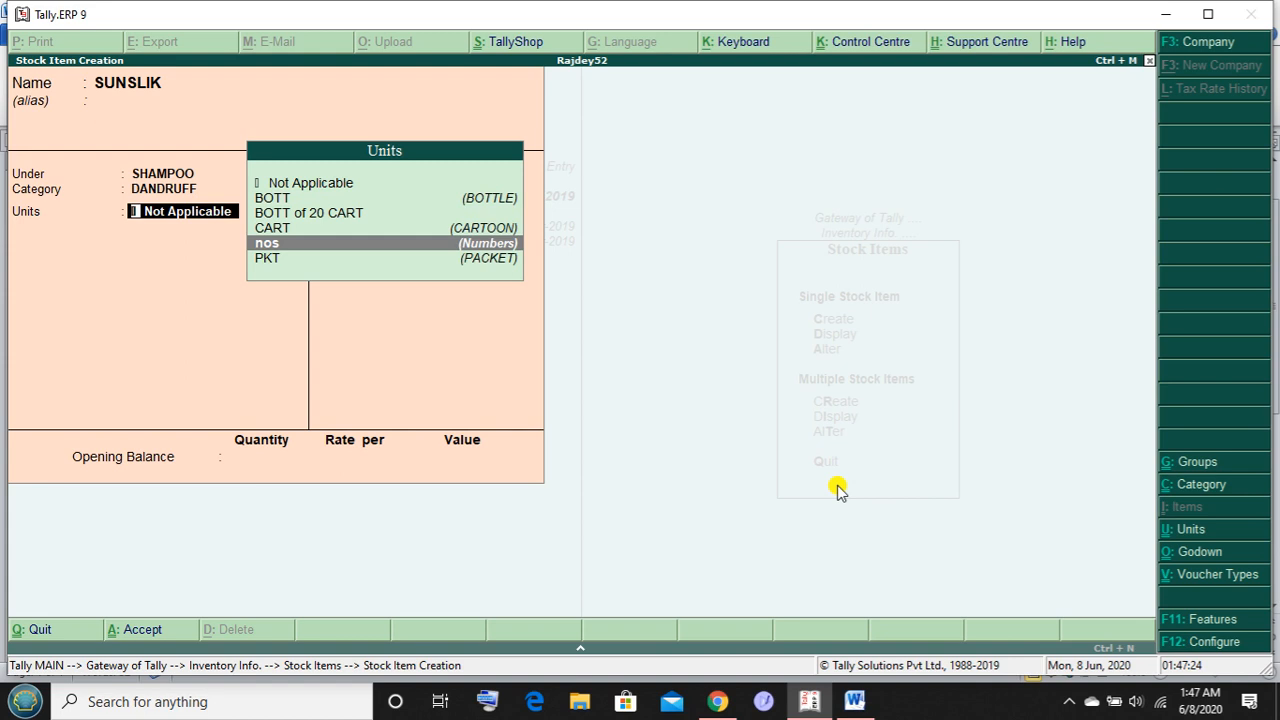
{"action": "key", "text": "Down"}
{"action": "key", "text": "Return"}
{"action": "key", "text": "Return"}
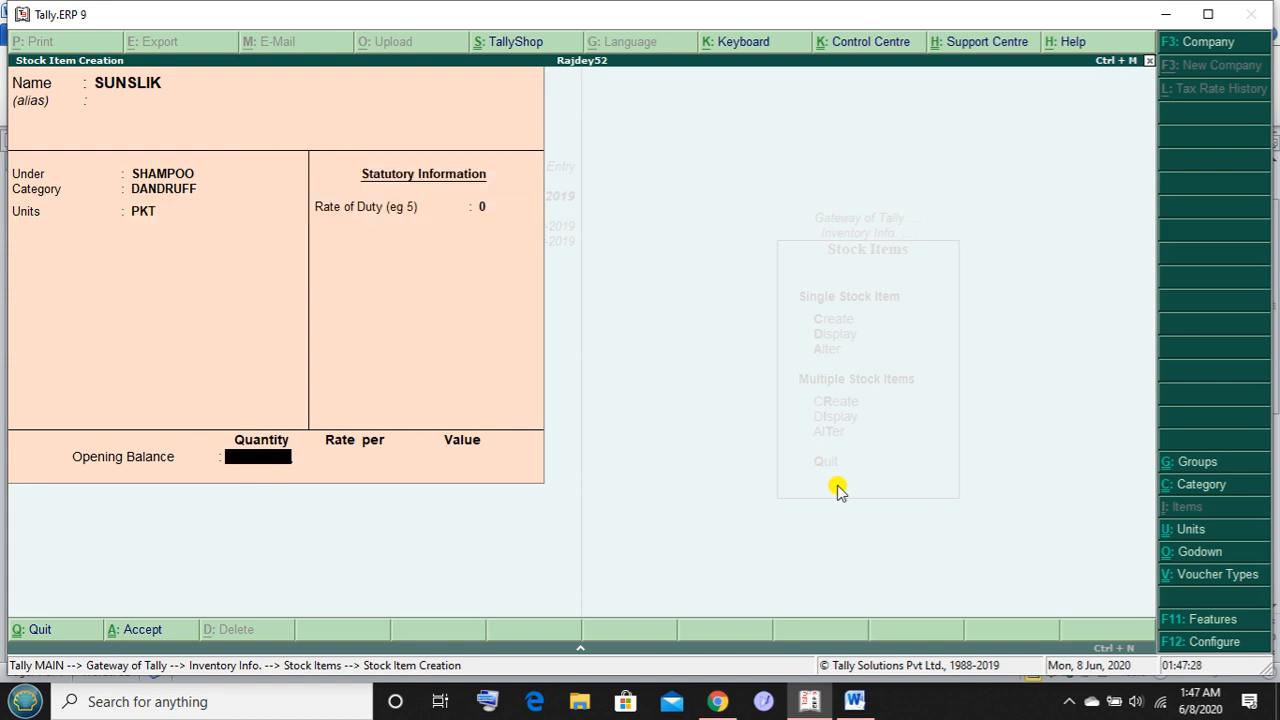
Change the SUNSLIK item's unit of measure to BOTT and leave its rate of duty empty
{"action": "key", "text": "BackSpace"}
{"action": "key", "text": "BackSpace"}
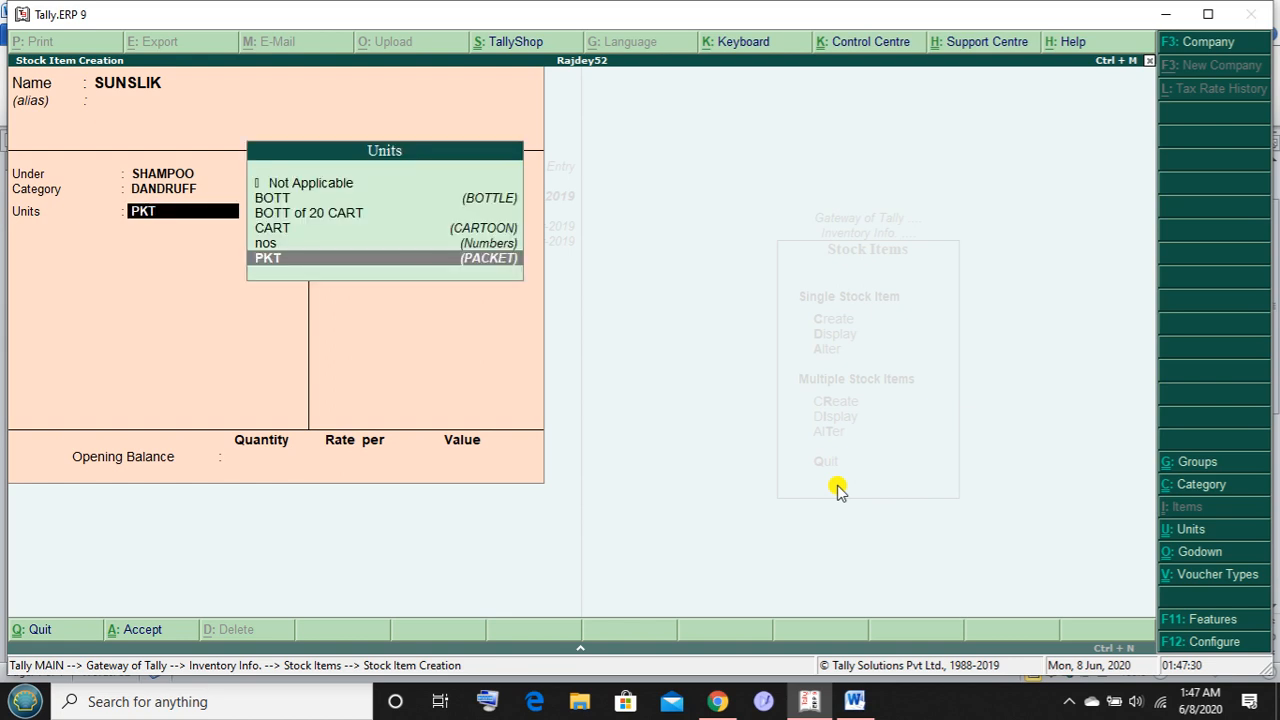
{"action": "key", "text": "Up"}
{"action": "key", "text": "Up"}
{"action": "key", "text": "Up"}
{"action": "key", "text": "Up"}
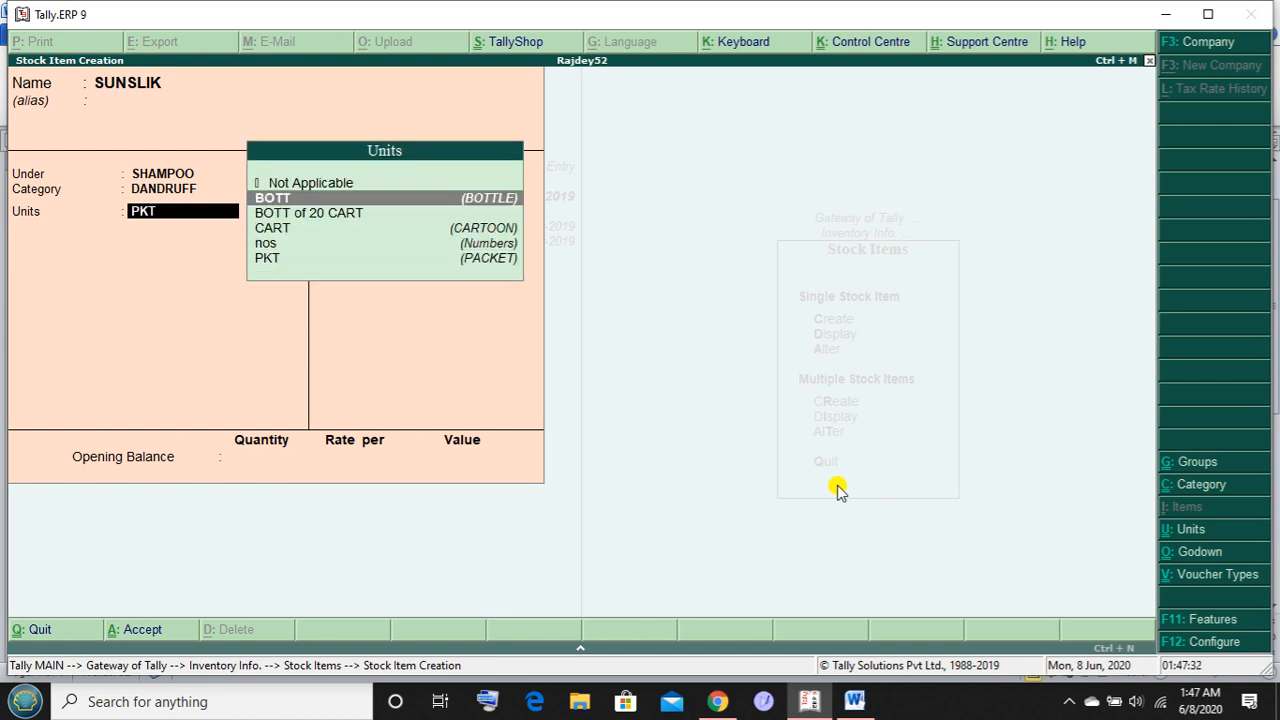
{"action": "key", "text": "Return"}
{"action": "key", "text": "Return"}
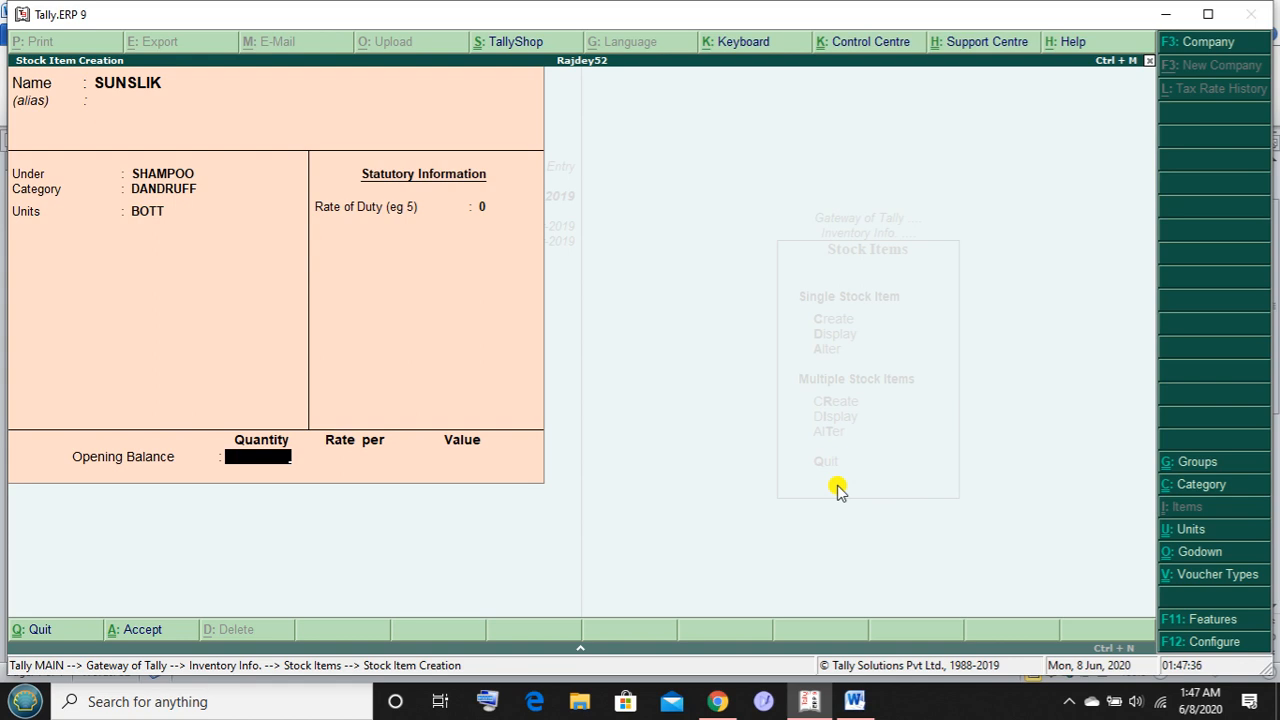
Enter an opening balance quantity of 50 BOTT for SUNSLIK and allocate all of it to the SILCHAR godown
{"action": "type", "text": "50"}
{"action": "key", "text": "Return"}
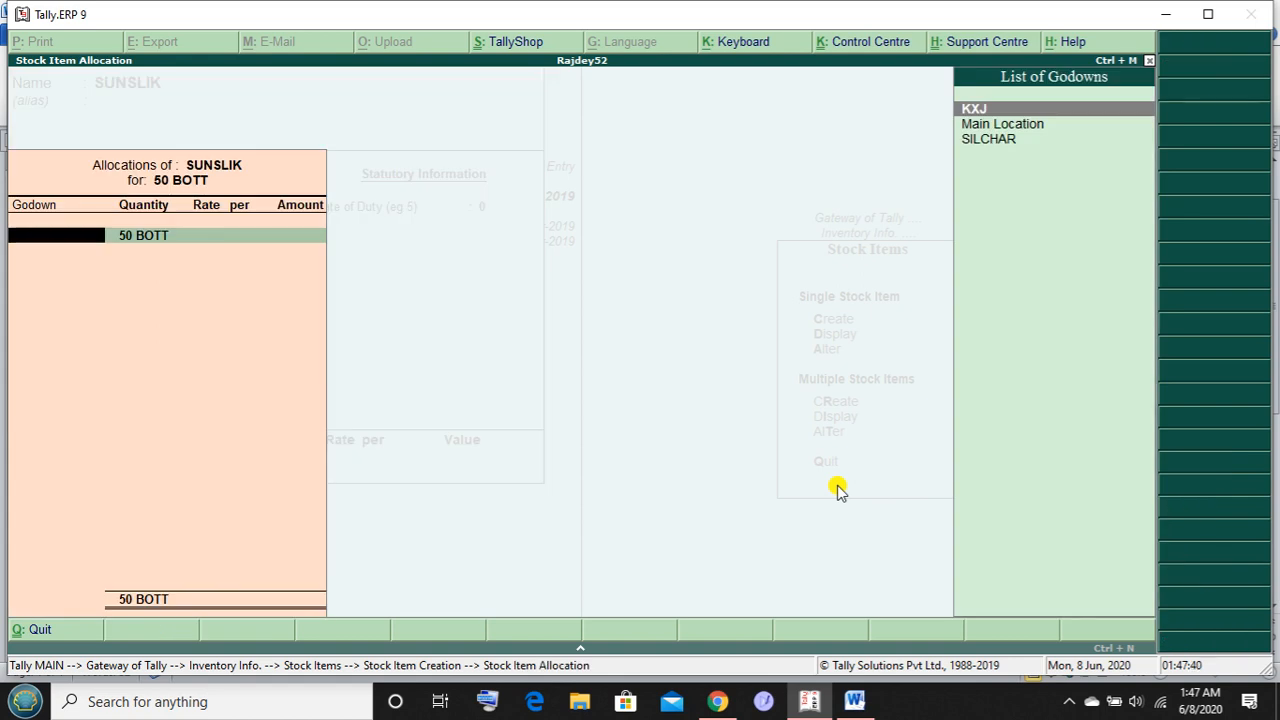
{"action": "key", "text": "Down"}
{"action": "key", "text": "Down"}
{"action": "key", "text": "Return"}
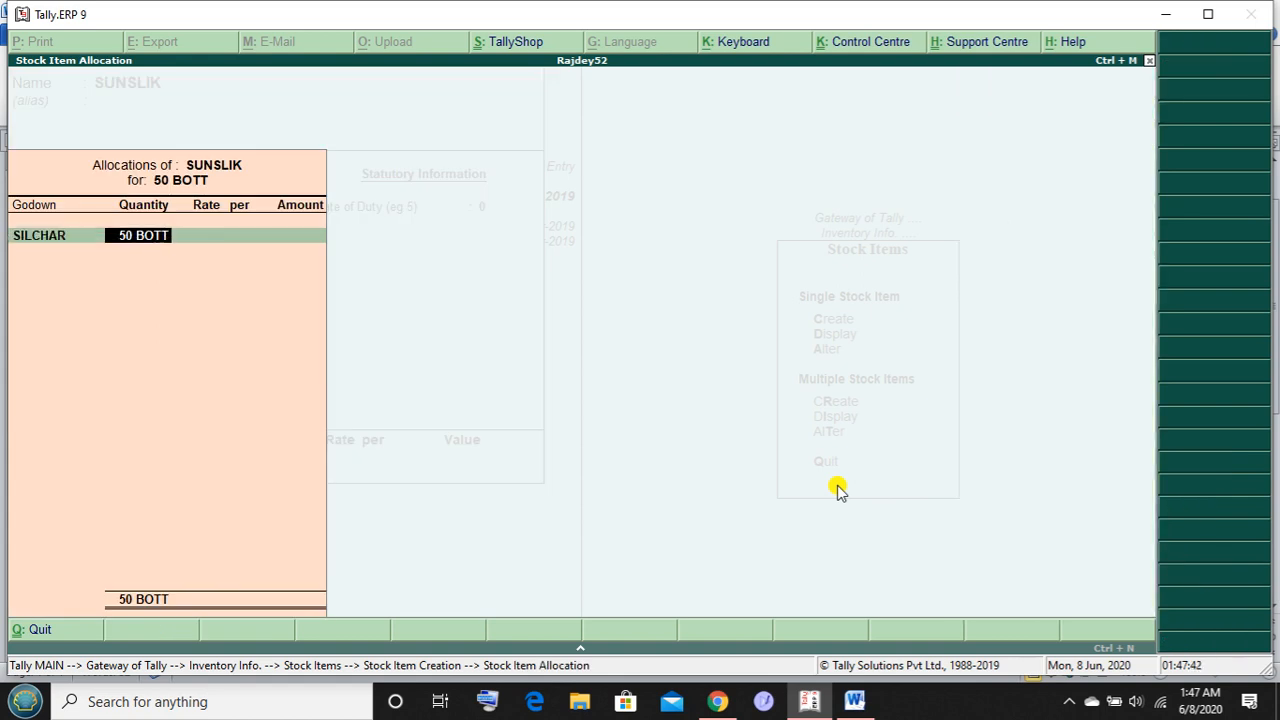
{"action": "key", "text": "Return"}
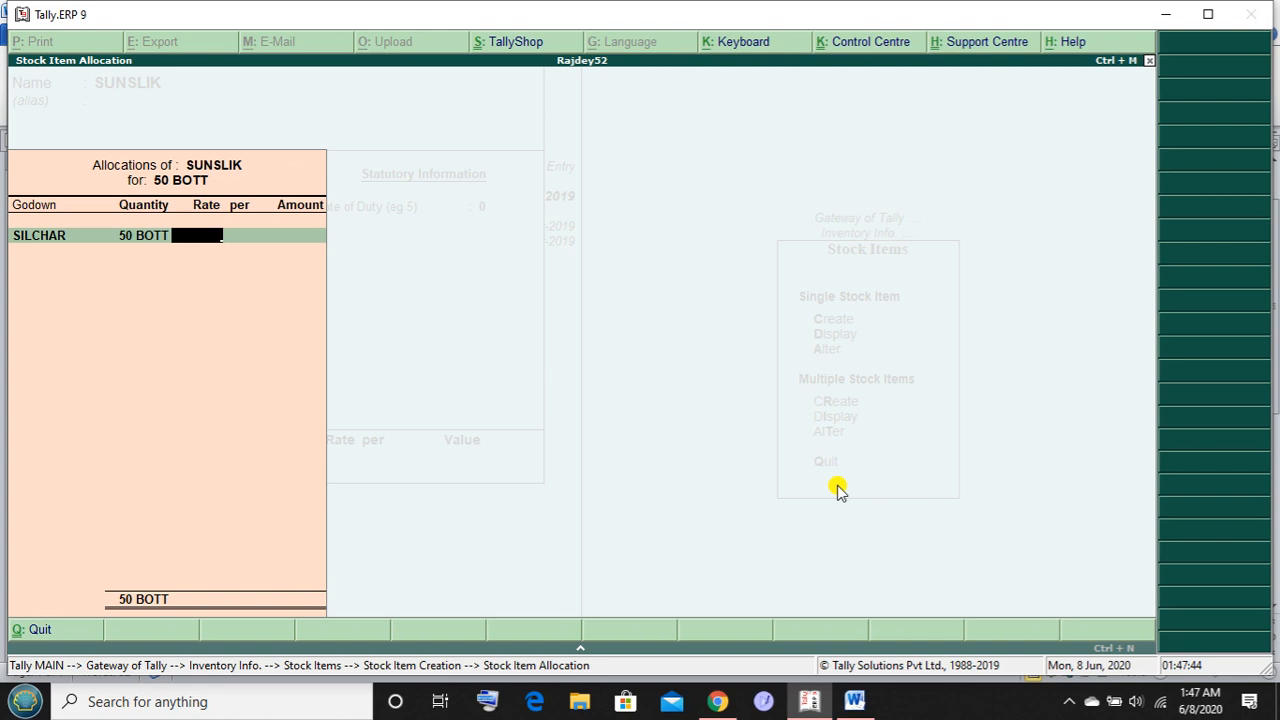
Set the SUNSLIK opening stock rate to 25 per BOTT and save the stock item
{"action": "type", "text": "25"}
{"action": "key", "text": "Return"}
{"action": "key", "text": "Return"}
{"action": "key", "text": "Return"}
{"action": "key", "text": "Return"}
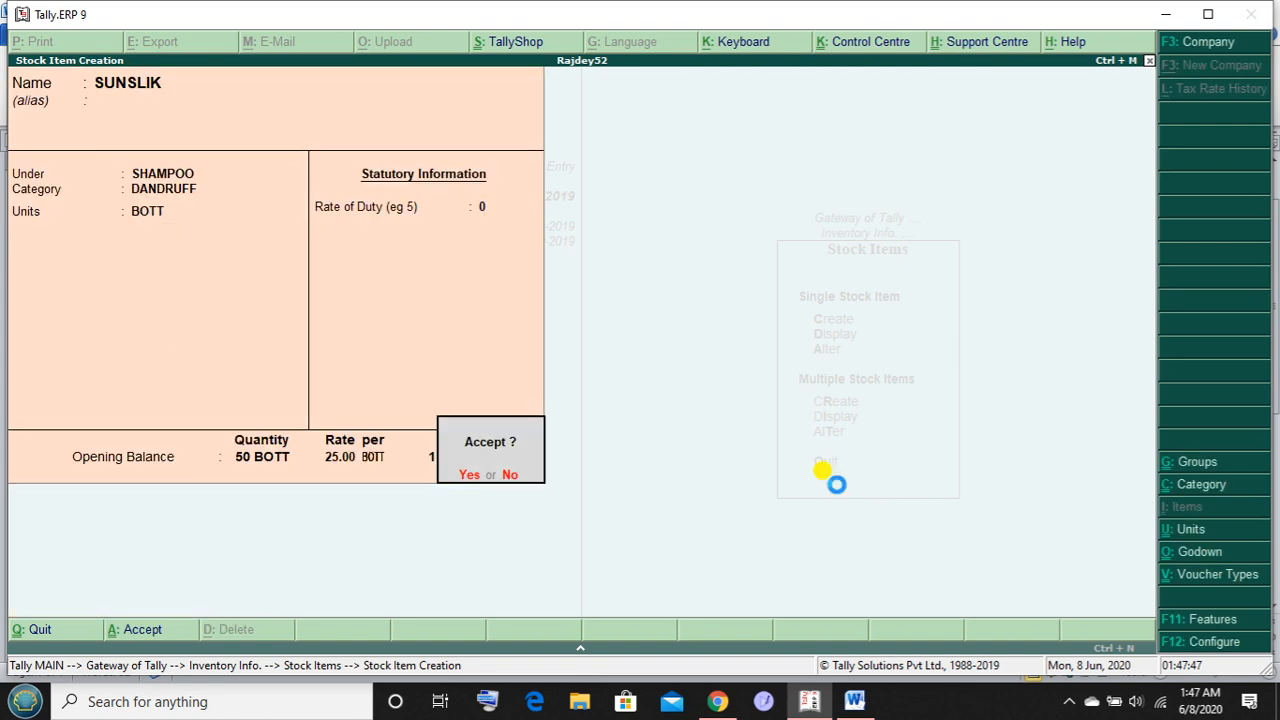
{"action": "key", "text": "Return"}
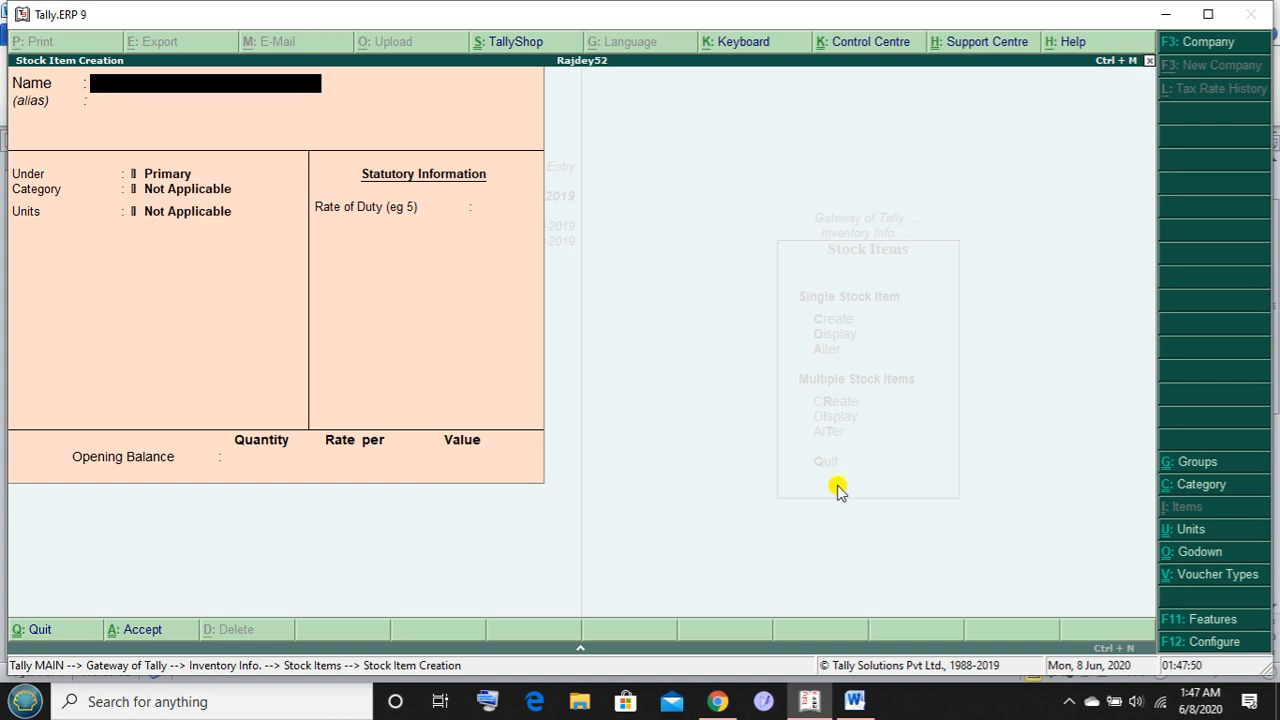
Leave stock item creation and view the Stock Summary report in detailed format
{"action": "key", "text": "Escape"}
{"action": "key", "text": "Return"}
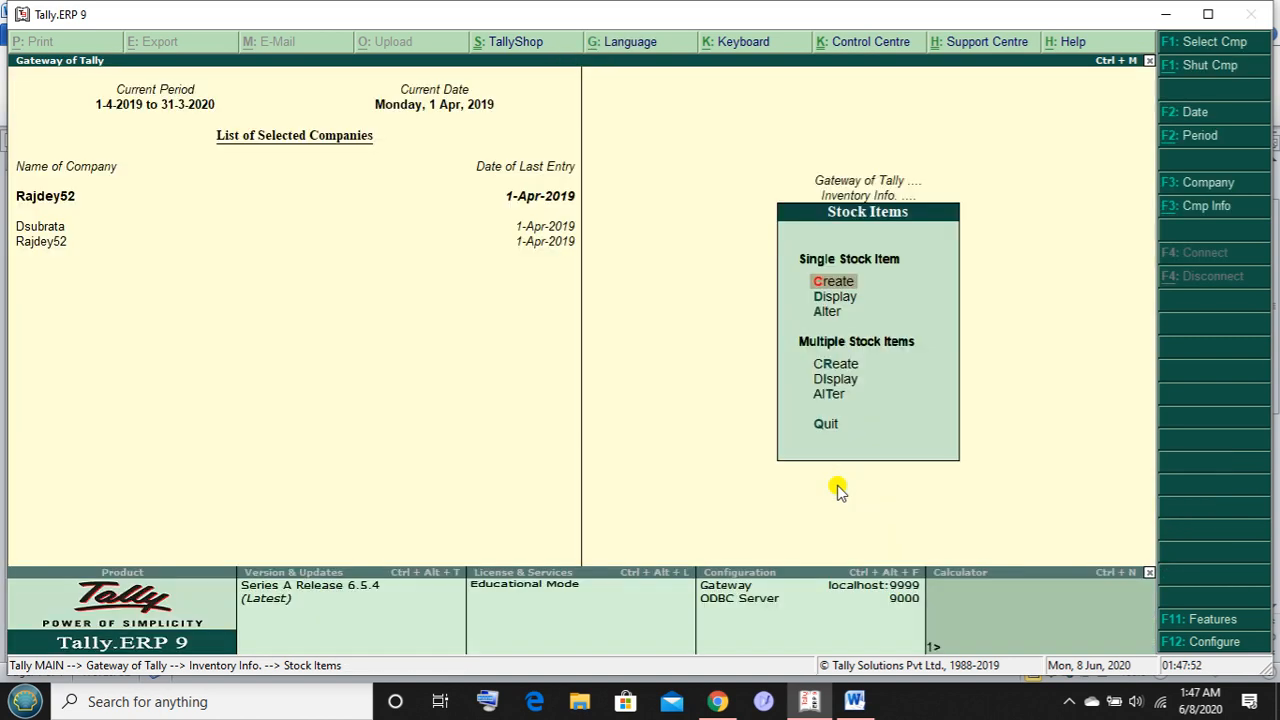
{"action": "key", "text": "Escape"}
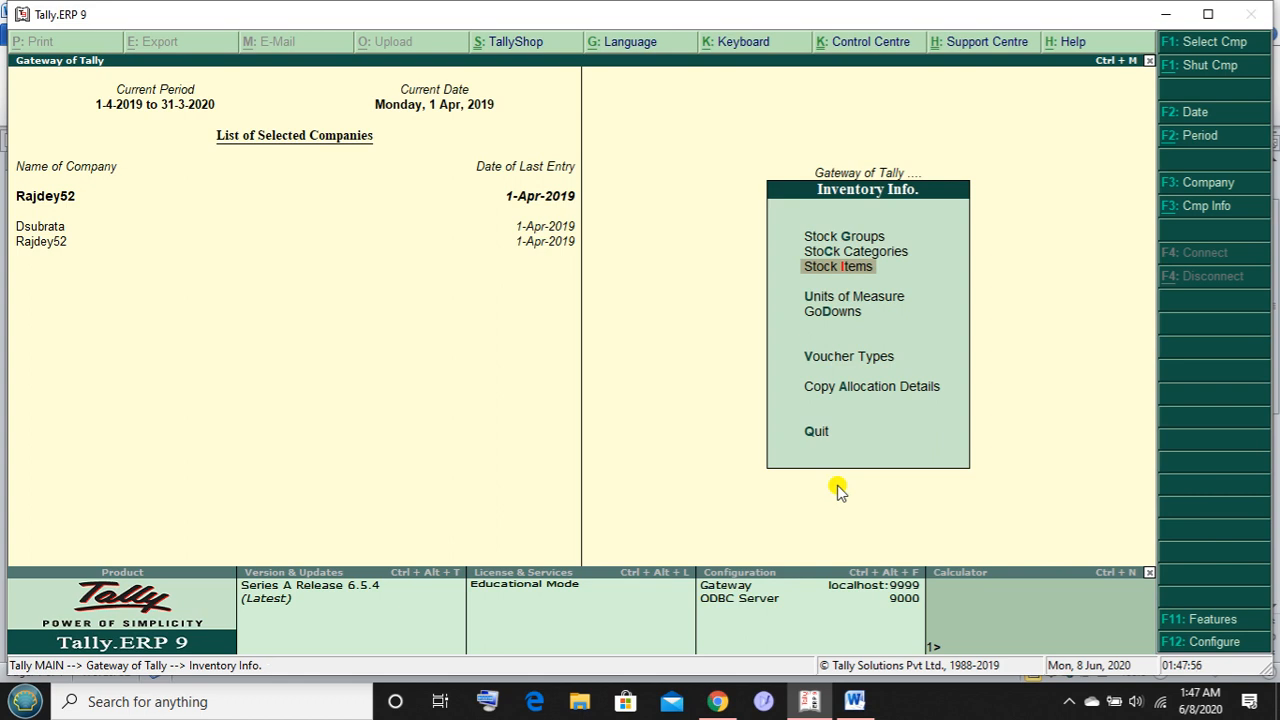
{"action": "key", "text": "Escape"}
{"action": "key", "text": "Down"}
{"action": "key", "text": "Down"}
{"action": "key", "text": "Down"}
{"action": "key", "text": "Down"}
{"action": "key", "text": "Down"}
{"action": "key", "text": "Down"}
{"action": "key", "text": "Down"}
{"action": "key", "text": "Down"}
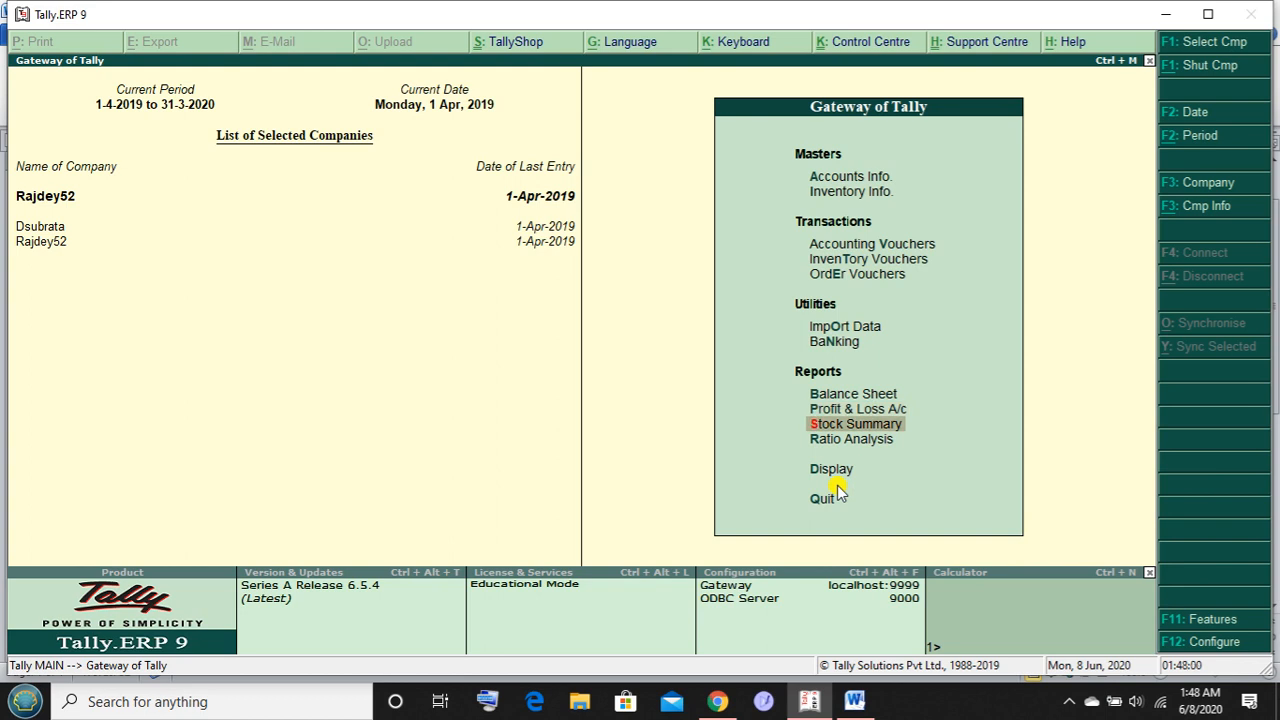
{"action": "key", "text": "Return"}
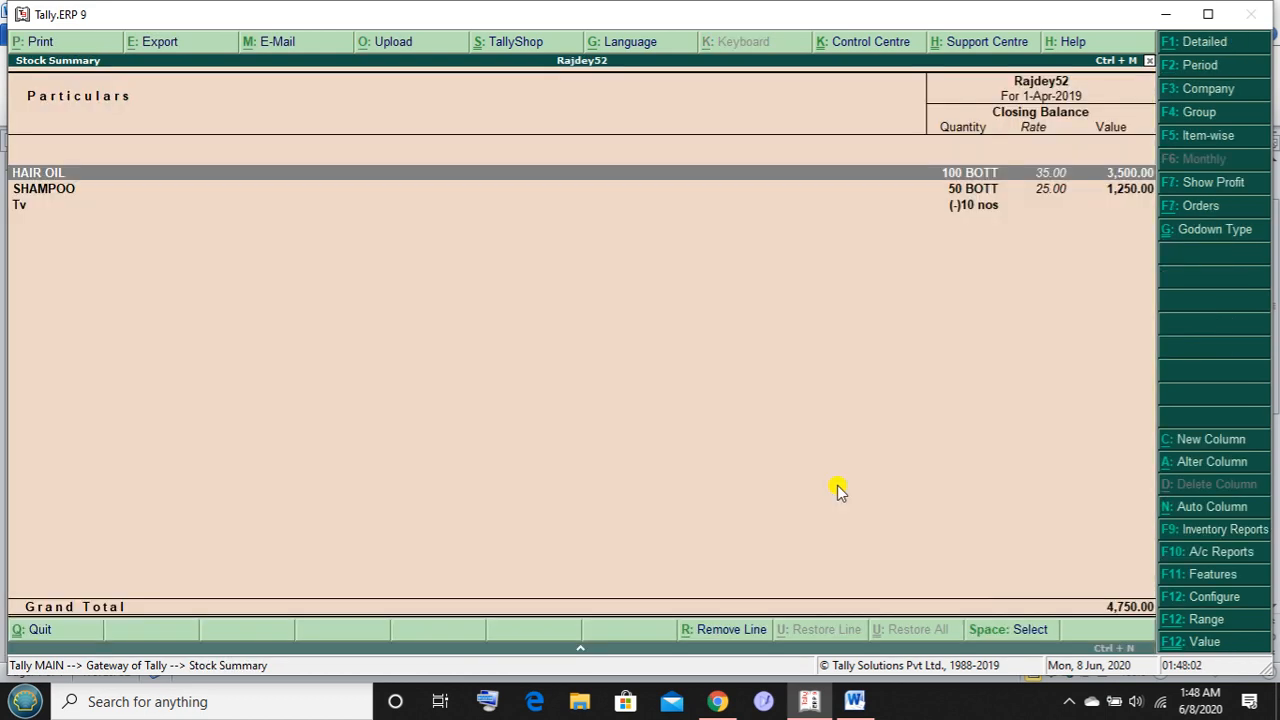
{"action": "key", "text": "alt+F1"}
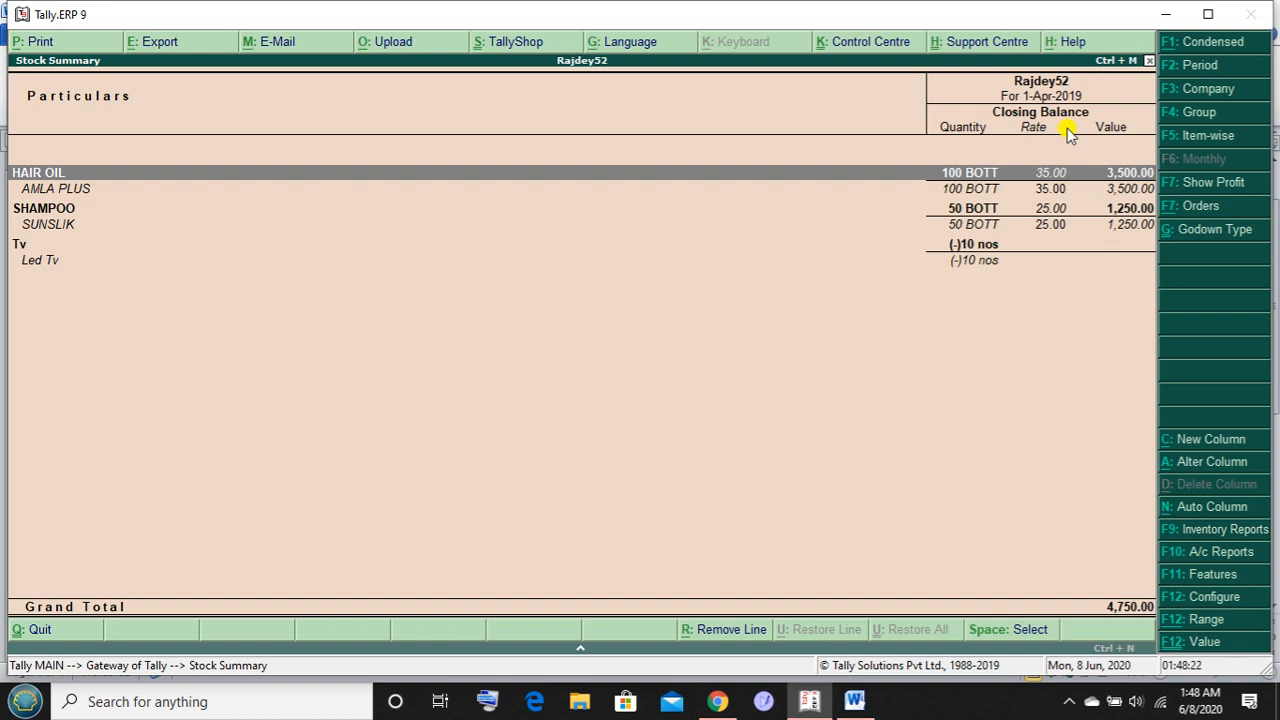
Configure the Stock Summary to show the opening balance, goods inwards and goods outwards
{"action": "left_click", "coordinate": [1183, 603]}
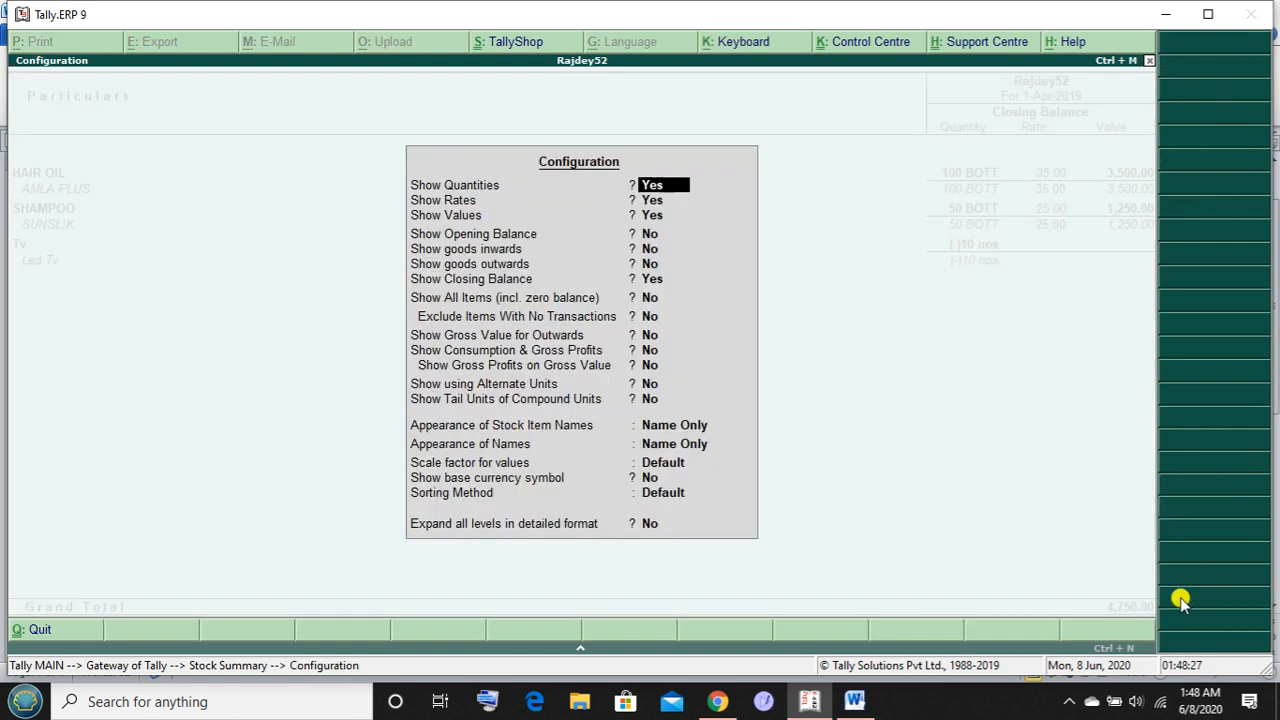
{"action": "key", "text": "Return"}
{"action": "key", "text": "Return"}
{"action": "key", "text": "Return"}
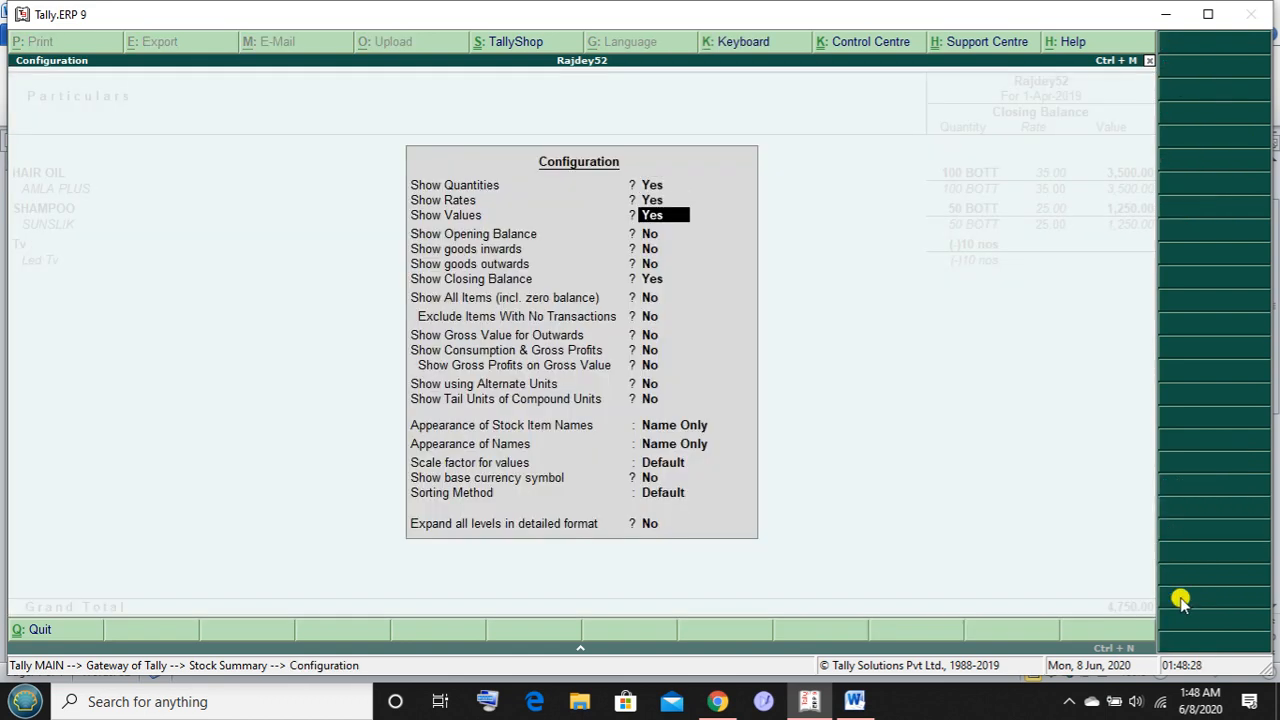
{"action": "type", "text": "y"}
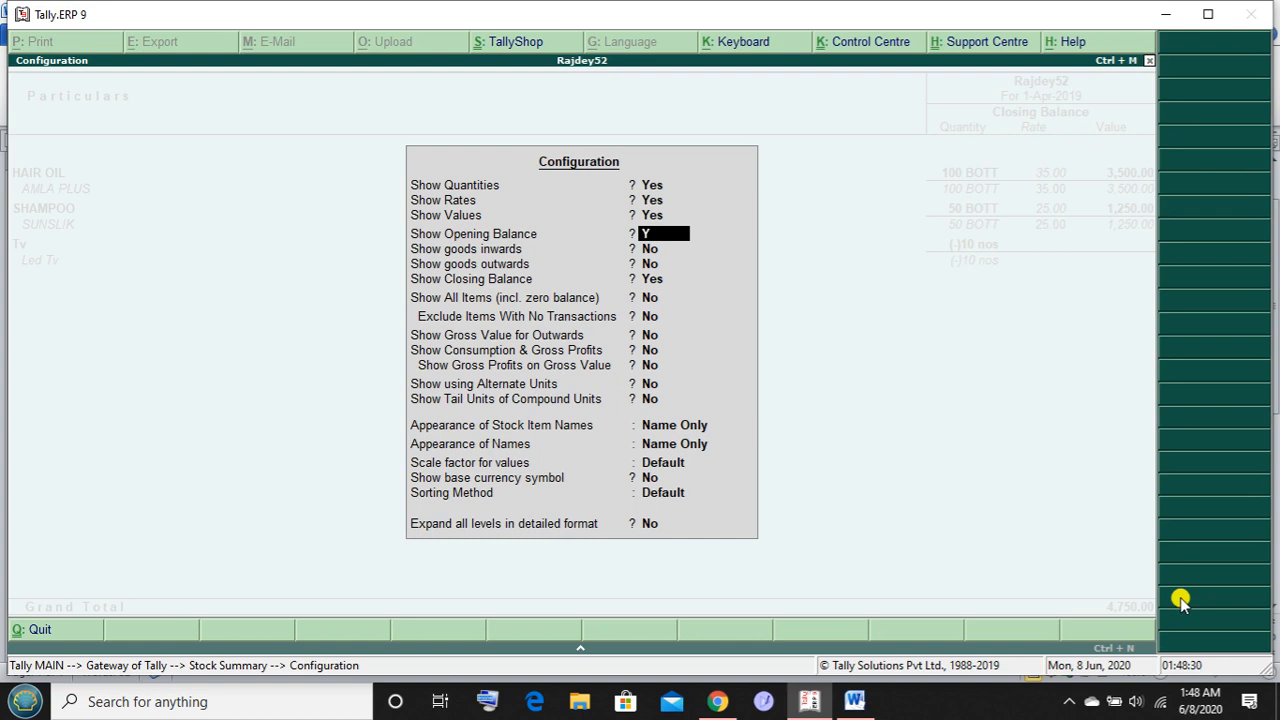
{"action": "key", "text": "Return"}
{"action": "type", "text": "y"}
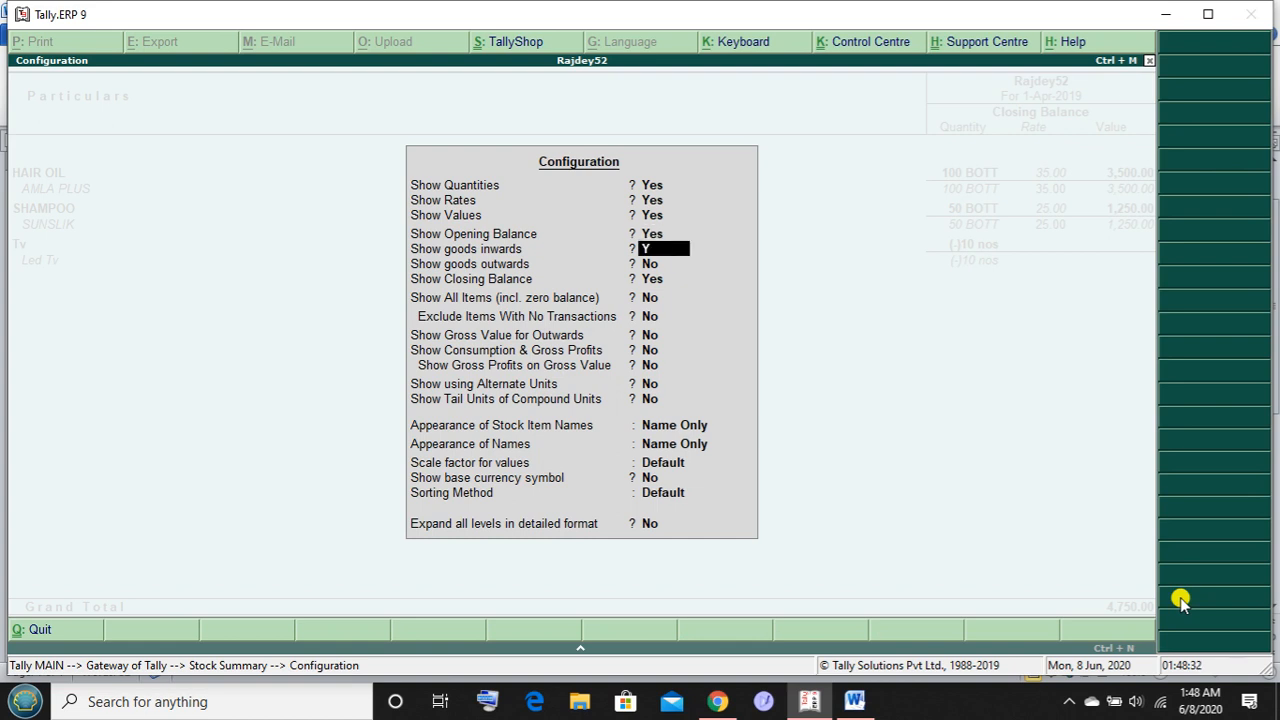
{"action": "key", "text": "Return"}
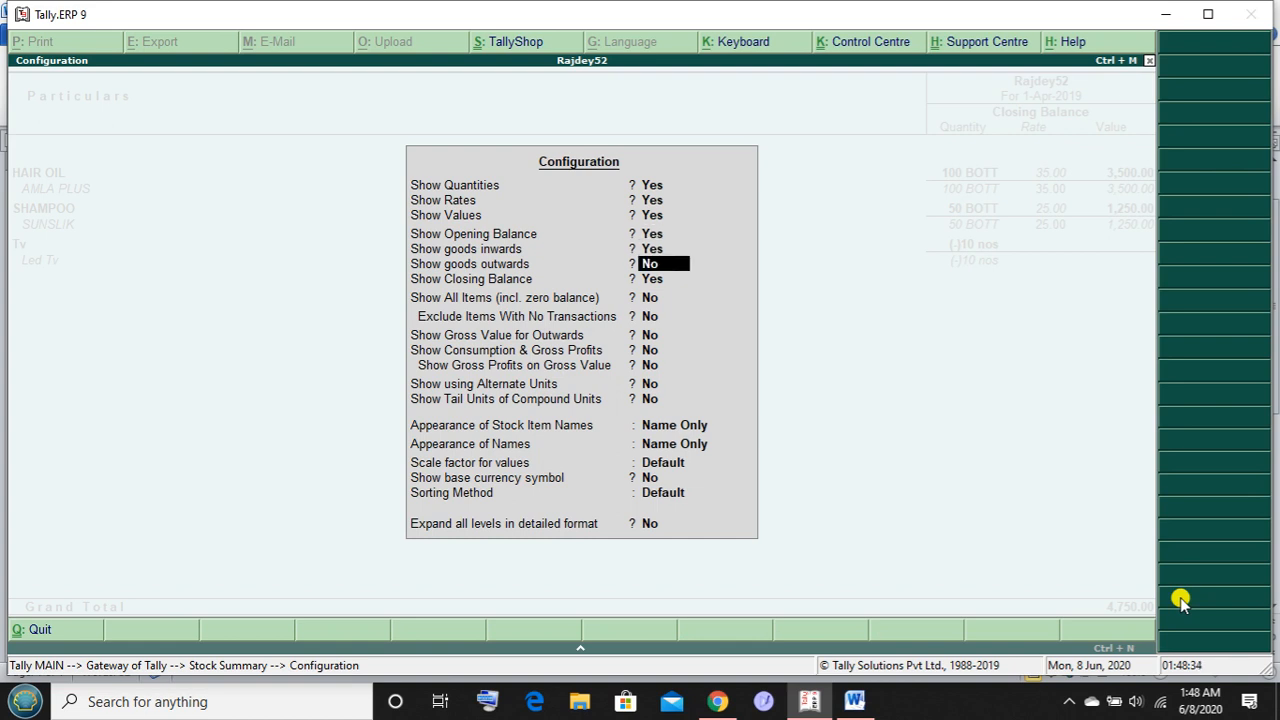
{"action": "type", "text": "y"}
{"action": "key", "text": "Return"}
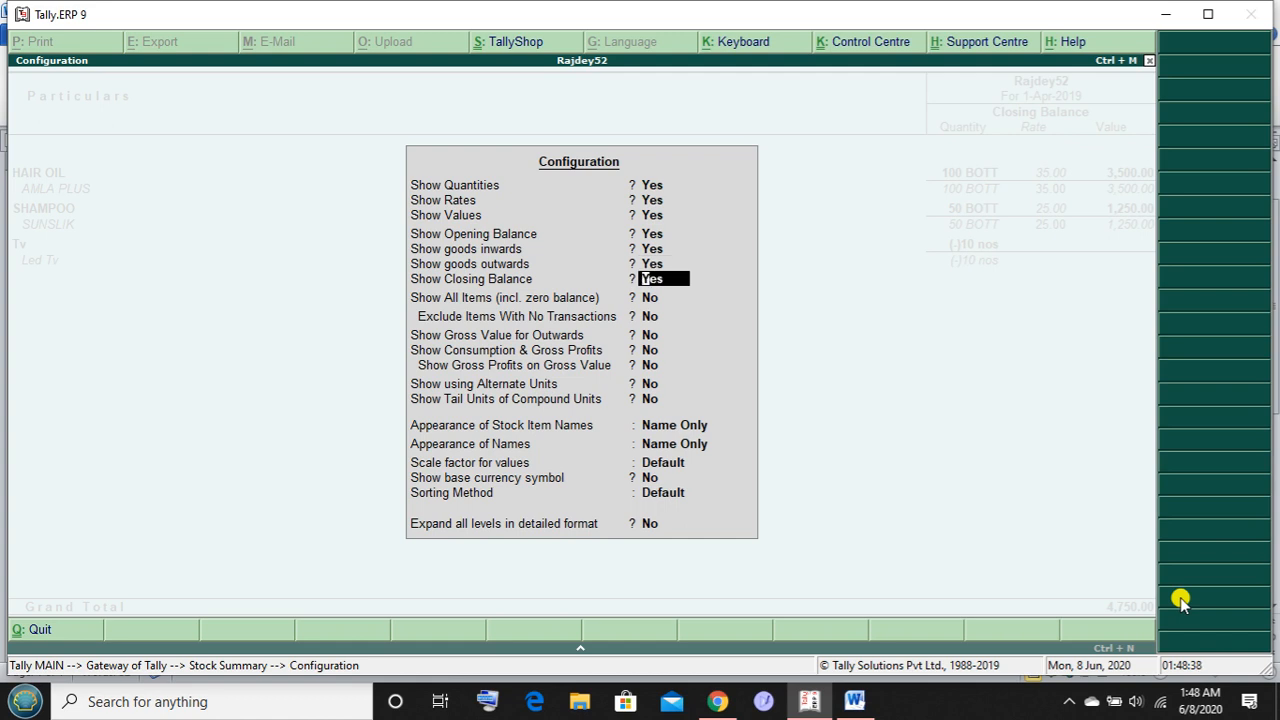
{"action": "key", "text": "ctrl+a"}
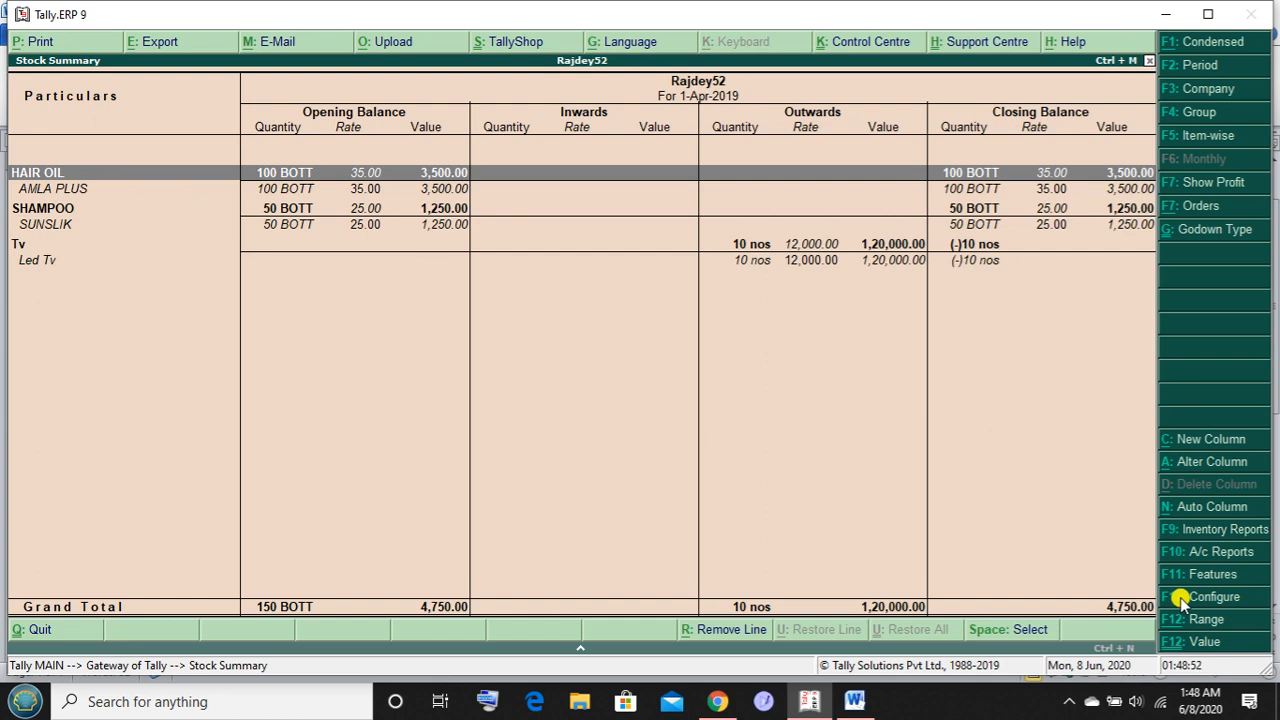
Leave the Stock Summary and bring up the Statements of Inventory reports
{"action": "key", "text": "Escape"}
{"action": "key", "text": "Escape"}
{"action": "key", "text": "Escape"}
{"action": "key", "text": "Down"}
{"action": "key", "text": "Down"}
{"action": "key", "text": "Down"}
{"action": "key", "text": "Down"}
{"action": "key", "text": "Down"}
{"action": "key", "text": "Down"}
{"action": "key", "text": "Down"}
{"action": "key", "text": "Down"}
{"action": "key", "text": "Down"}
{"action": "key", "text": "Down"}
{"action": "key", "text": "Down"}
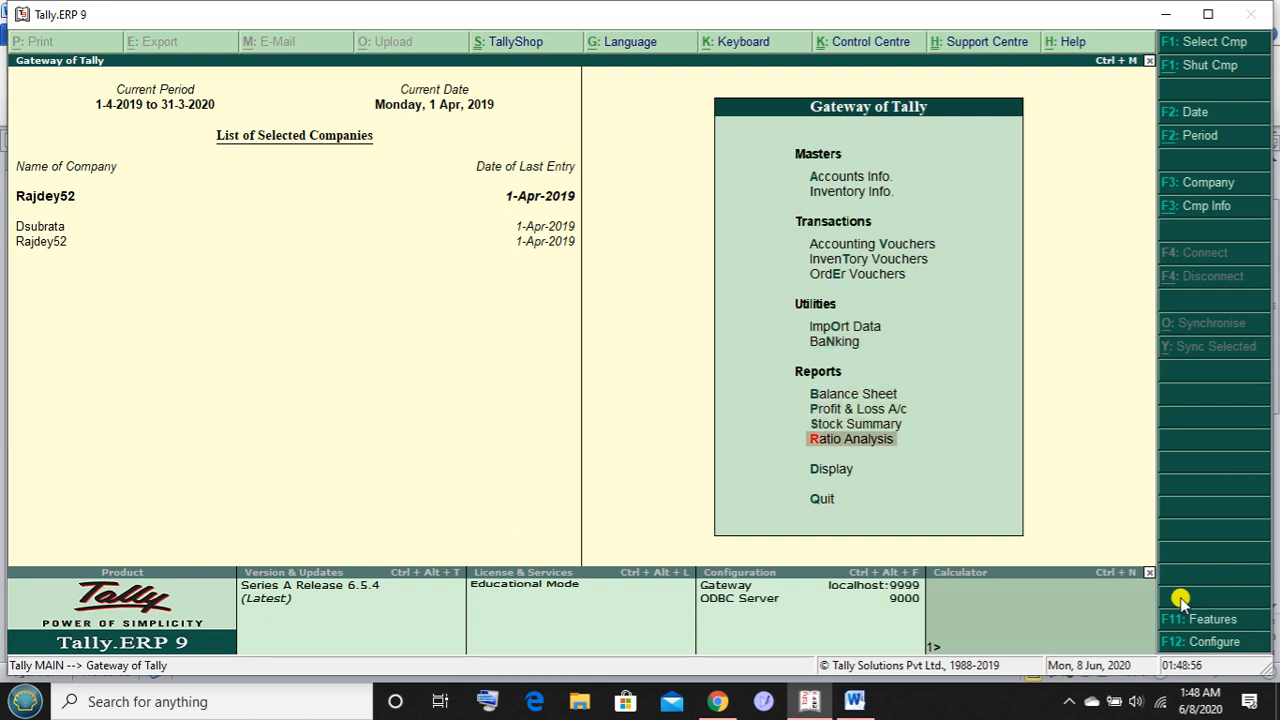
{"action": "key", "text": "Return"}
{"action": "key", "text": "Down"}
{"action": "key", "text": "Down"}
{"action": "key", "text": "Down"}
{"action": "key", "text": "Down"}
{"action": "key", "text": "Down"}
{"action": "key", "text": "Return"}
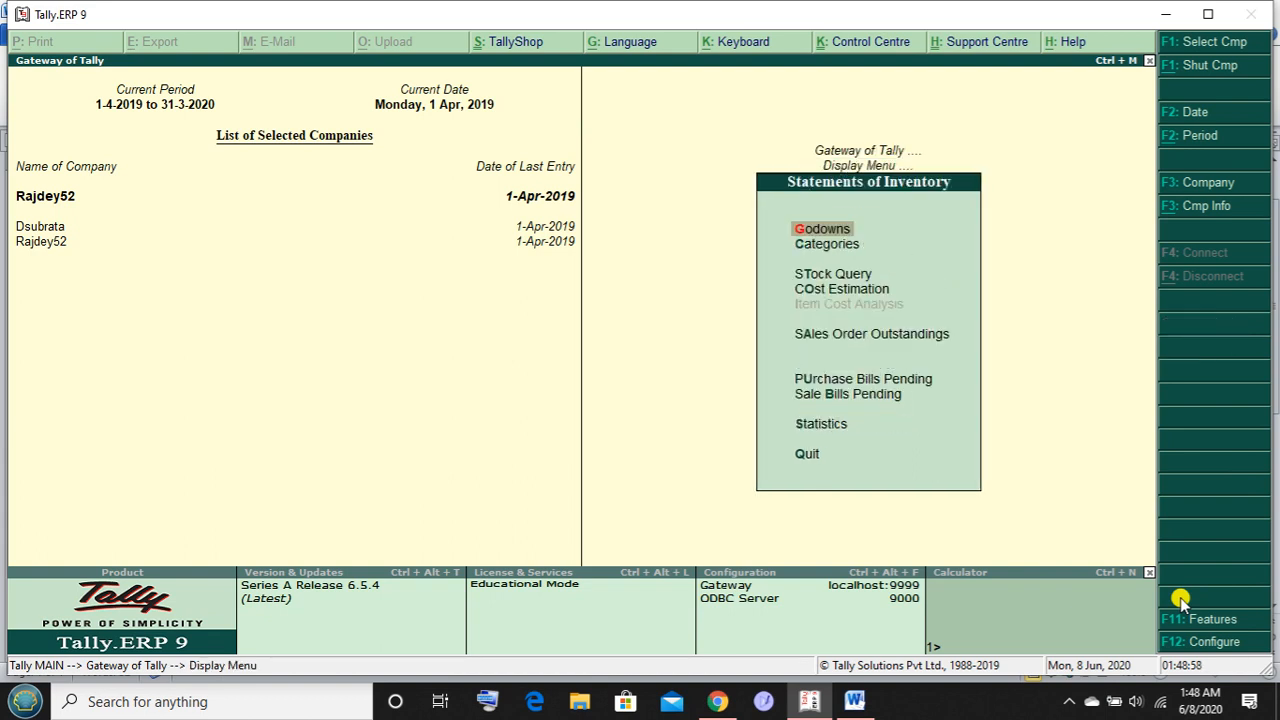
View the Godown Summary for SILCHAR in detailed format
{"action": "key", "text": "Return"}
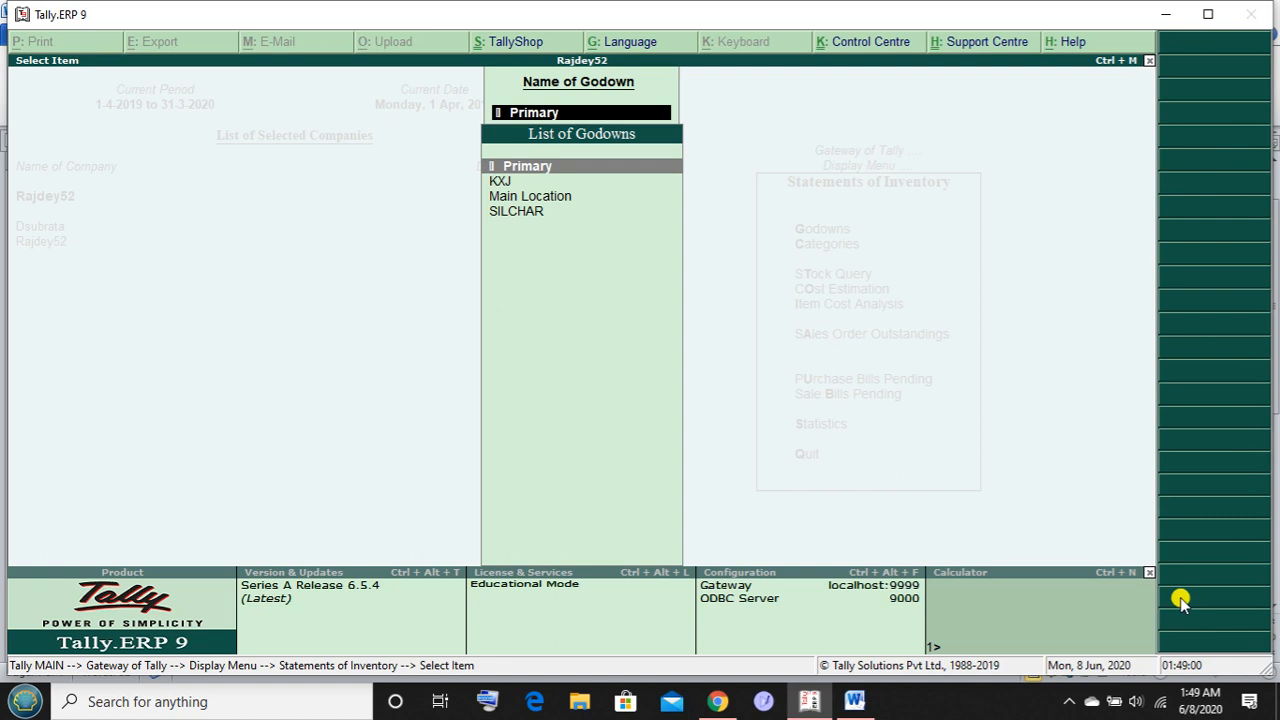
{"action": "key", "text": "Down"}
{"action": "key", "text": "Down"}
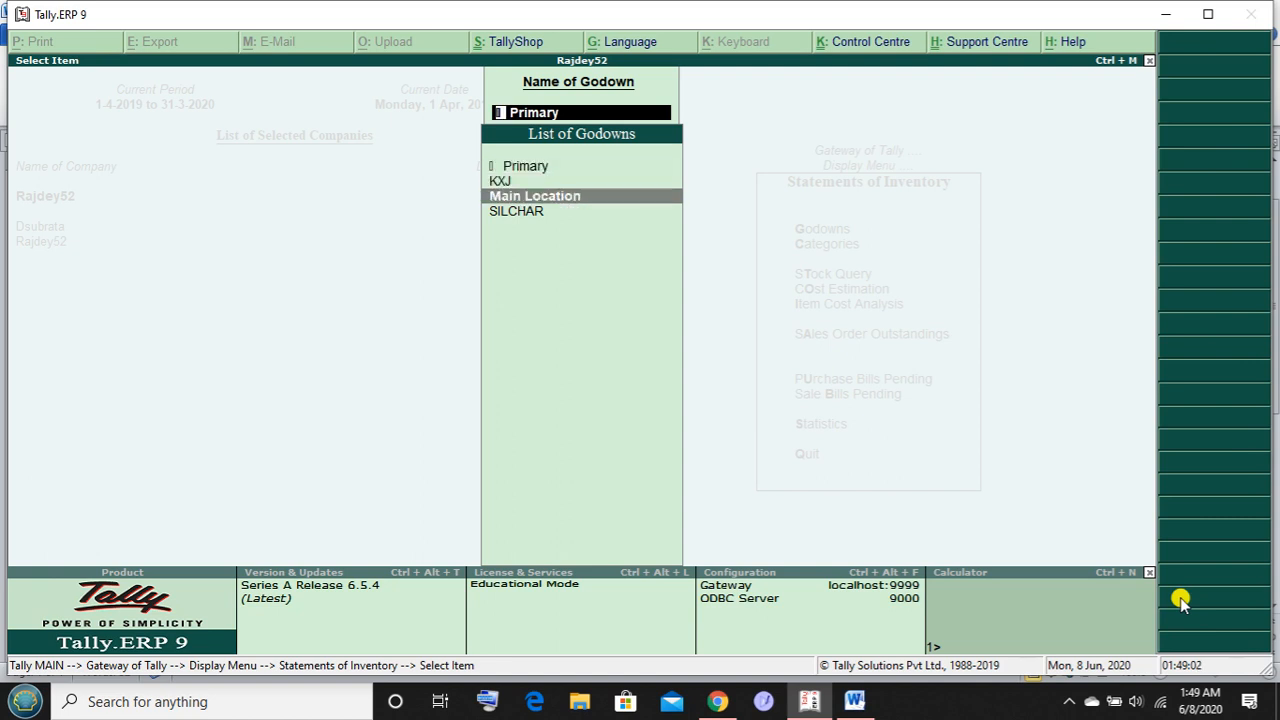
{"action": "key", "text": "Down"}
{"action": "key", "text": "Return"}
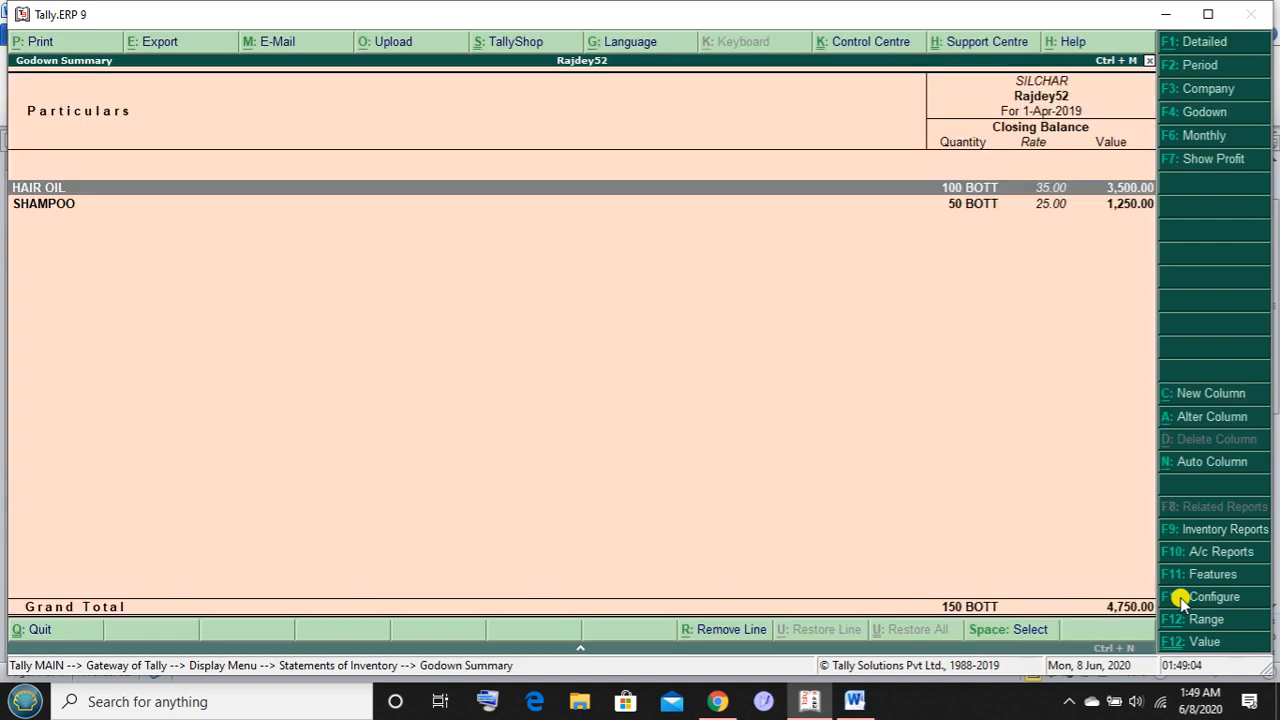
{"action": "key", "text": "alt+F1"}
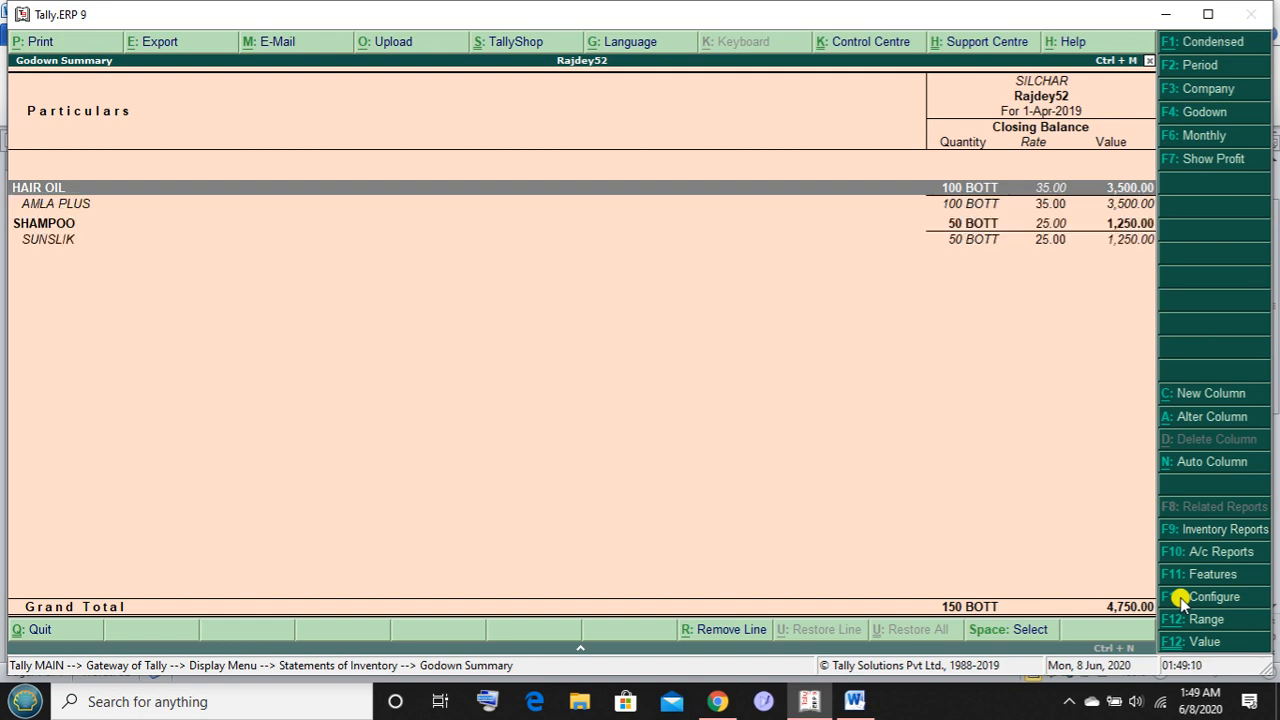
Configure the SILCHAR Godown Summary to show opening balance, goods inwards and goods outwards, and return to the Gateway of Tally
{"action": "left_click", "coordinate": [1181, 598]}
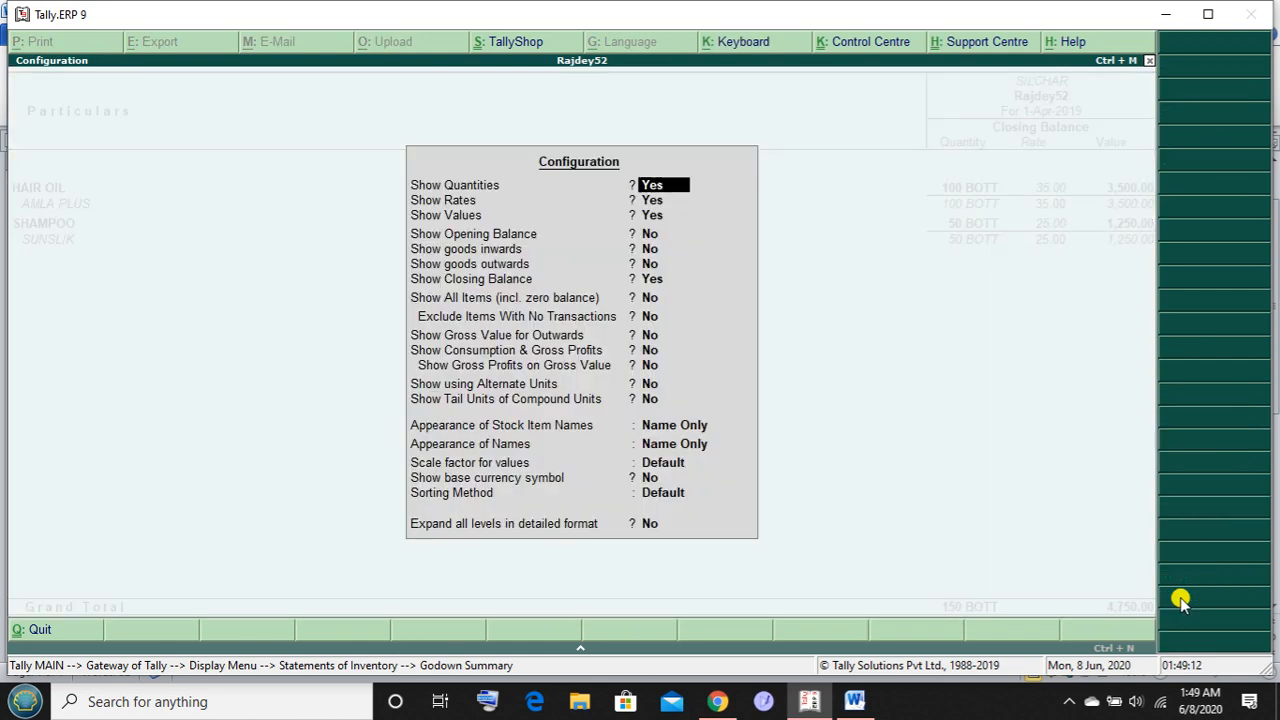
{"action": "key", "text": "Down"}
{"action": "key", "text": "Down"}
{"action": "key", "text": "Down"}
{"action": "type", "text": "Y"}
{"action": "key", "text": "Return"}
{"action": "type", "text": "Y"}
{"action": "key", "text": "Return"}
{"action": "type", "text": "Y"}
{"action": "key", "text": "Return"}
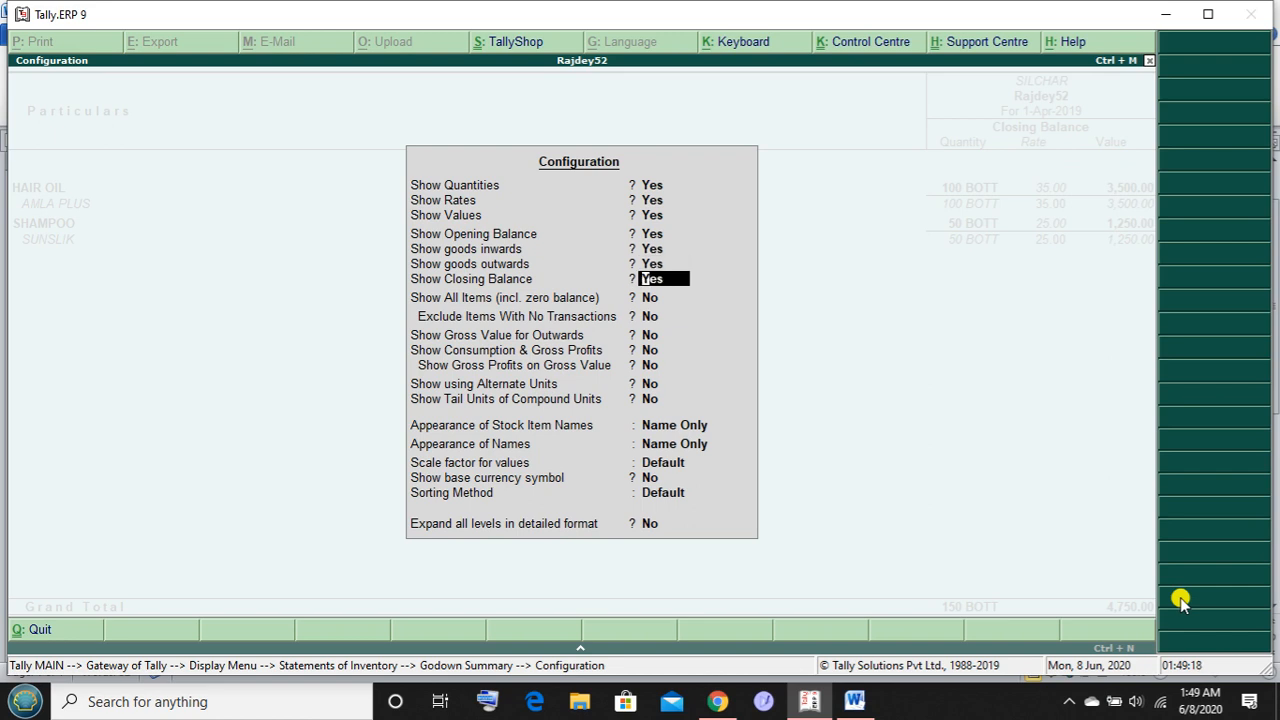
{"action": "key", "text": "ctrl+a"}
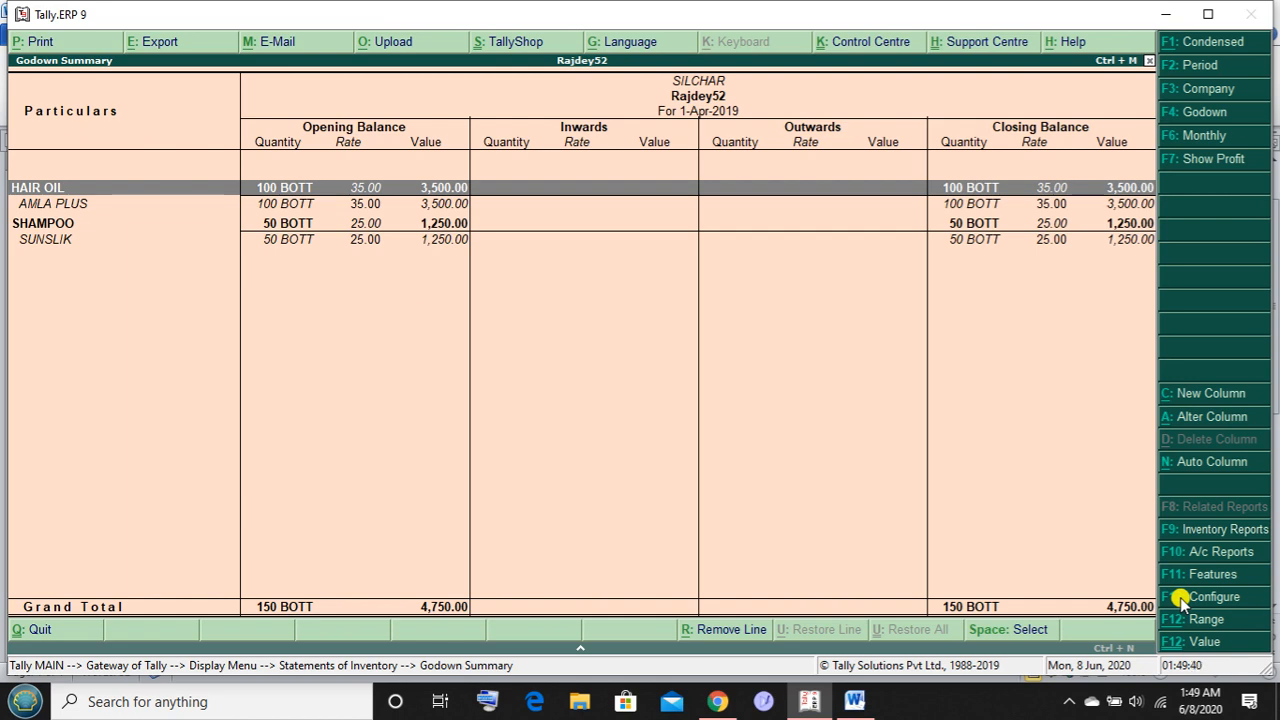
{"action": "key", "text": "Escape"}
{"action": "key", "text": "Escape"}
{"action": "key", "text": "Escape"}
{"action": "key", "text": "Escape"}
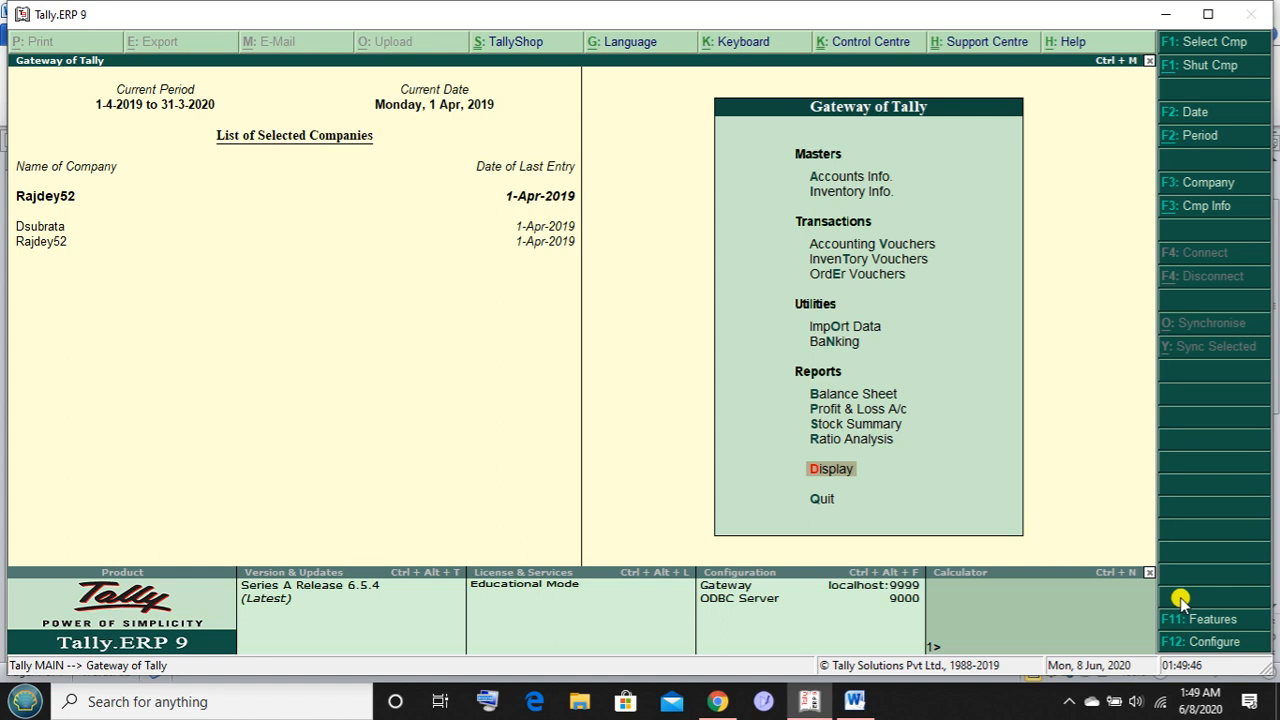
{"action": "key", "text": "Up"}
{"action": "key", "text": "Up"}
{"action": "key", "text": "Up"}
{"action": "key", "text": "Up"}
{"action": "key", "text": "Up"}
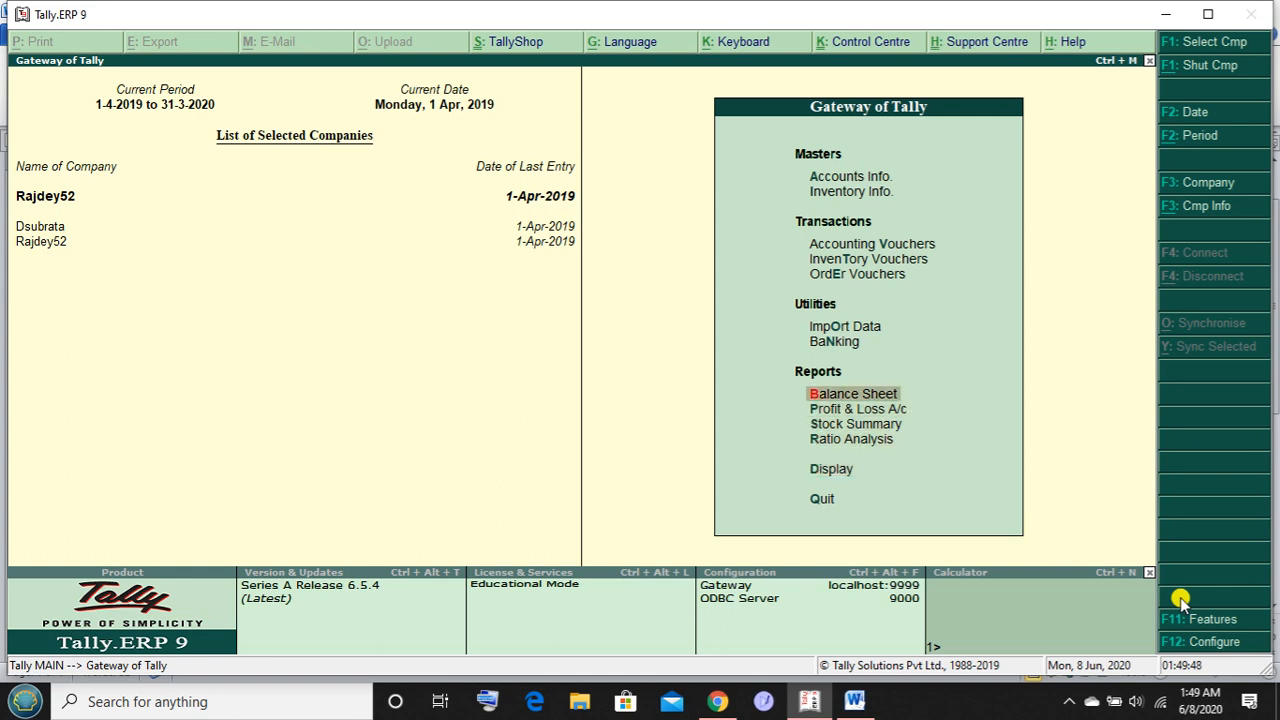
{"action": "key", "text": "Up"}
{"action": "key", "text": "Up"}
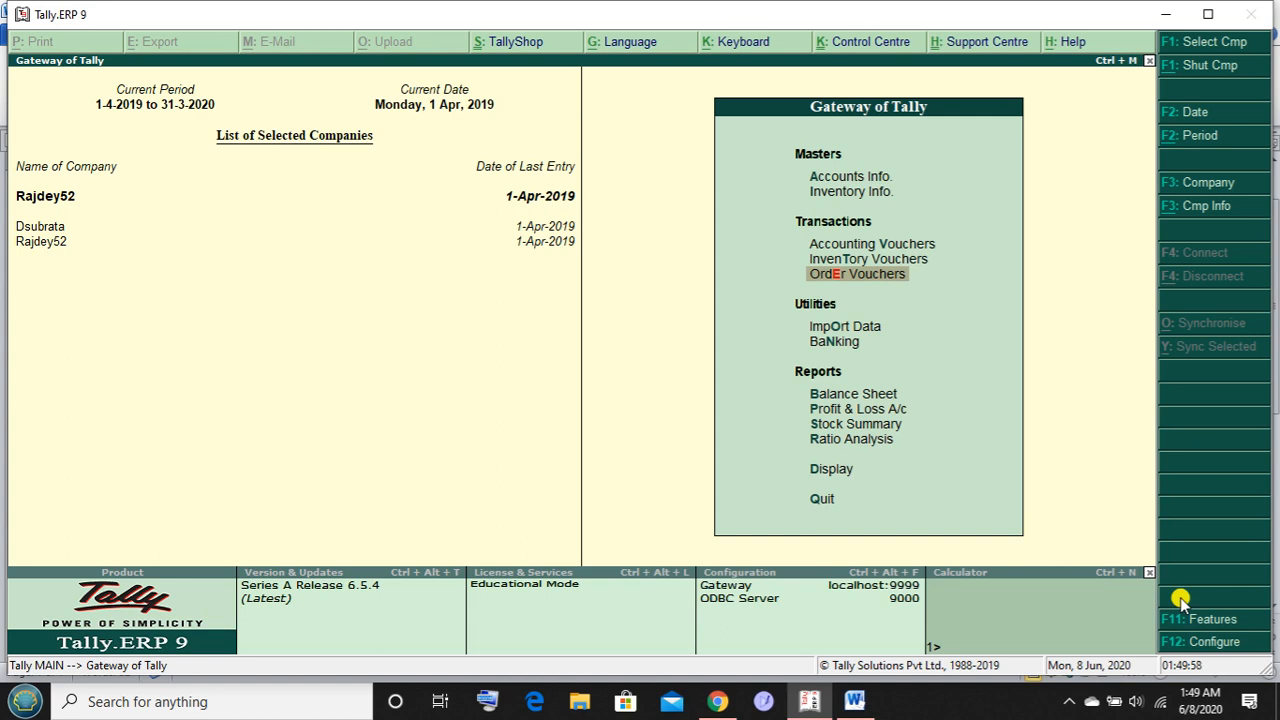
{"action": "key", "text": "Up"}
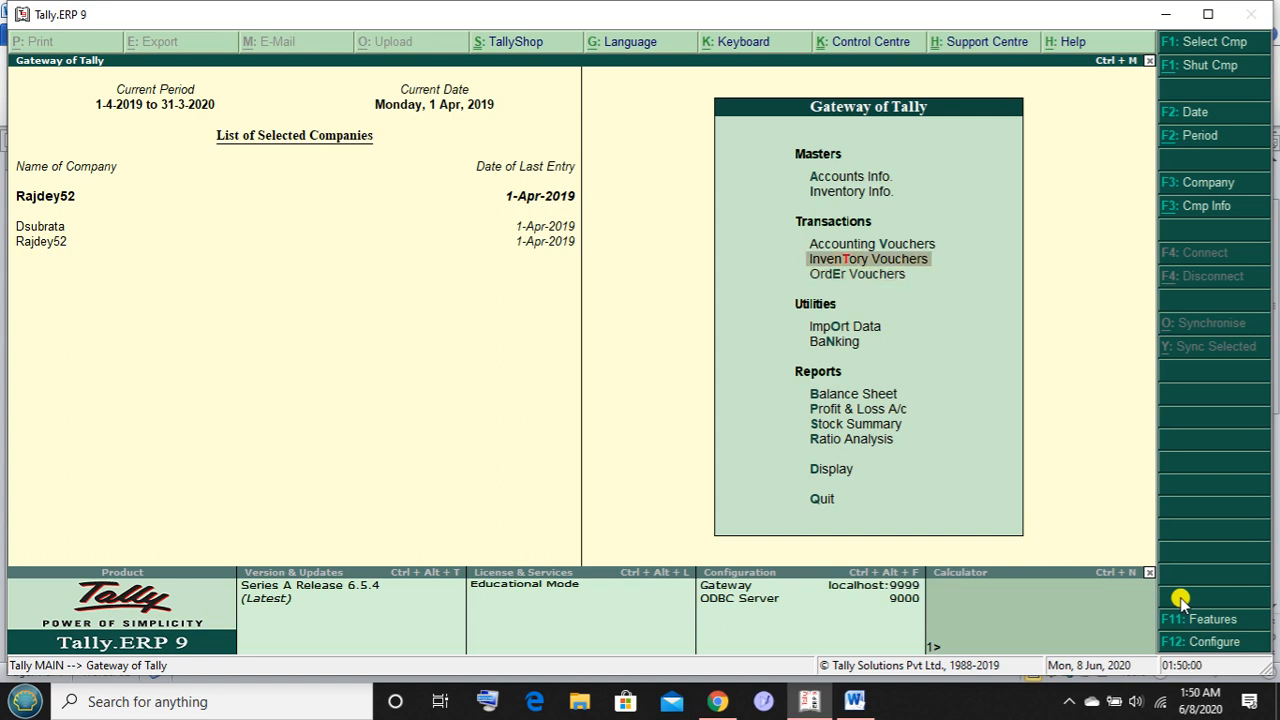
{"action": "key", "text": "Return"}
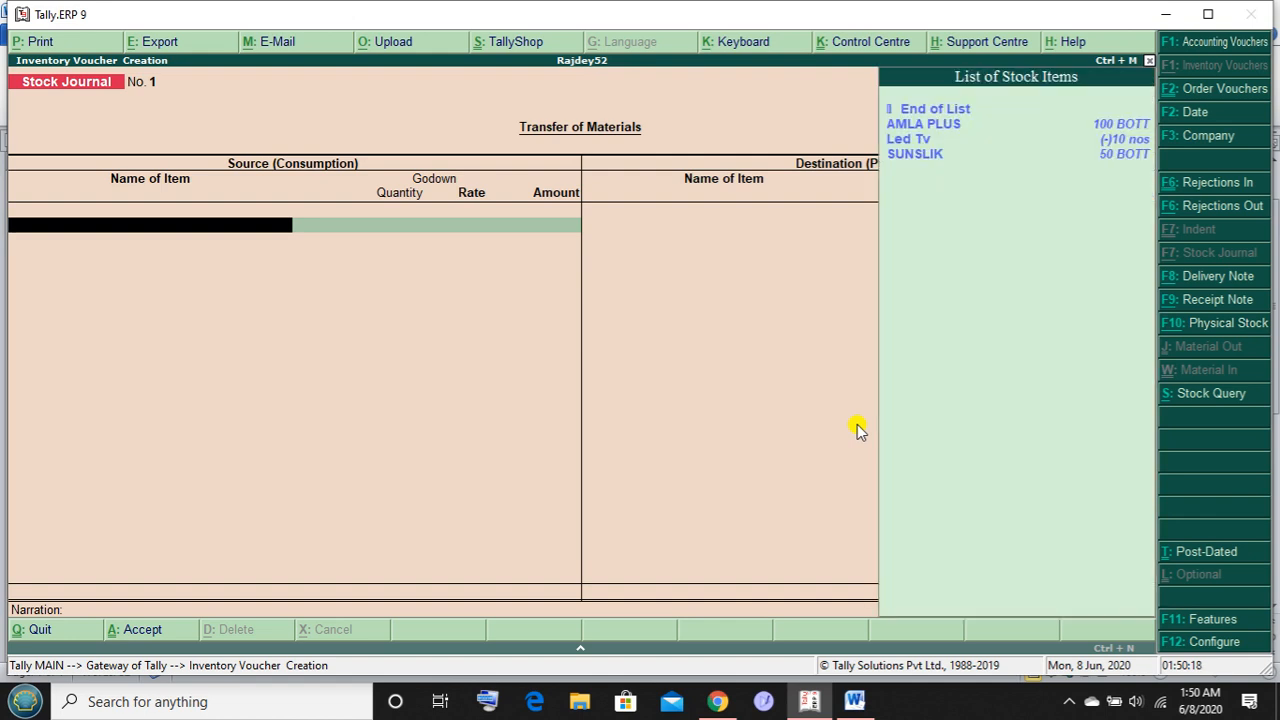
{"action": "key", "text": "Down"}
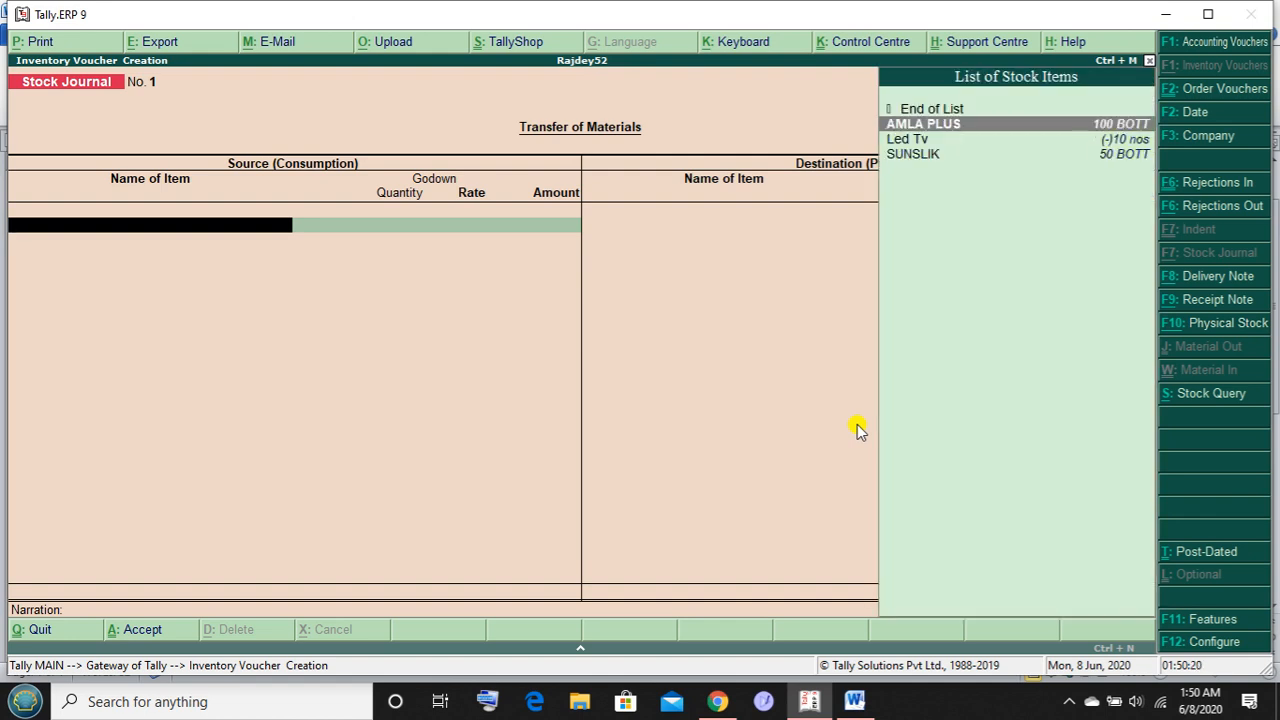
{"action": "key", "text": "Escape"}
{"action": "key", "text": "Return"}
Go back to the Statements of Inventory from the Gateway of Tally
{"action": "key", "text": "Down"}
{"action": "key", "text": "Down"}
{"action": "key", "text": "Down"}
{"action": "key", "text": "Down"}
{"action": "key", "text": "Down"}
{"action": "key", "text": "Down"}
{"action": "key", "text": "Down"}
{"action": "key", "text": "Down"}
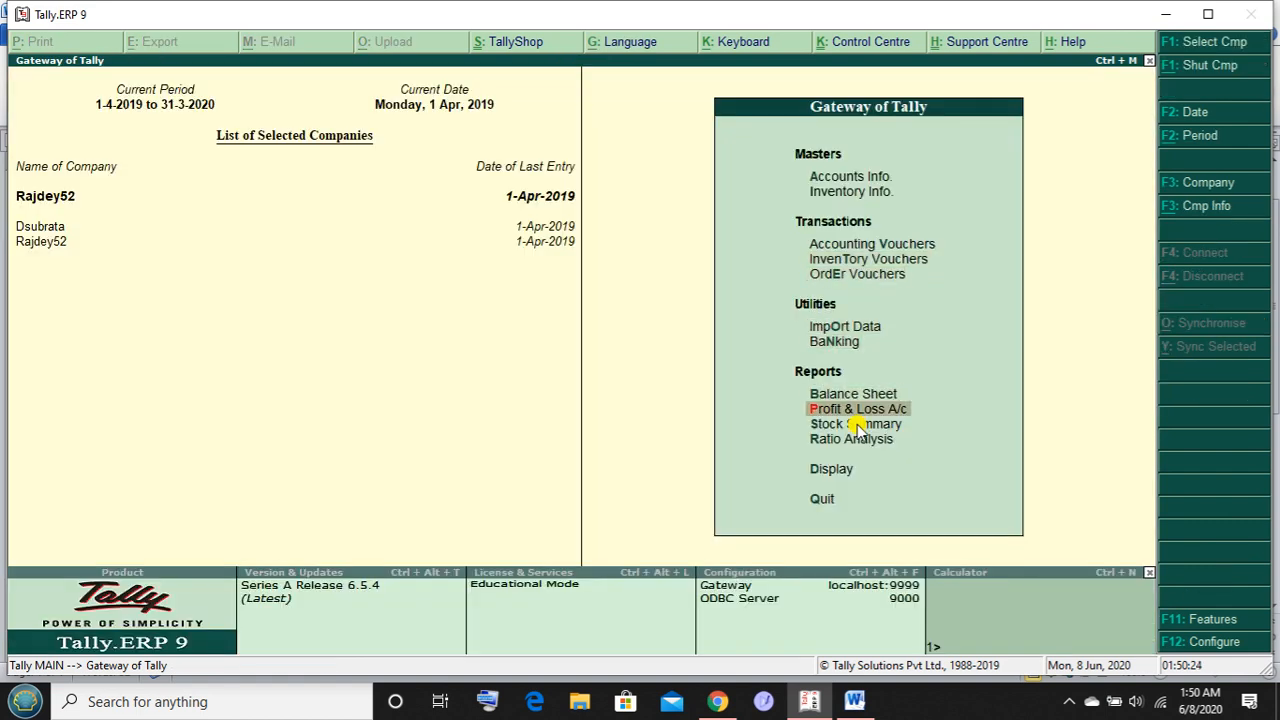
{"action": "key", "text": "Return"}
{"action": "key", "text": "Down"}
{"action": "key", "text": "Down"}
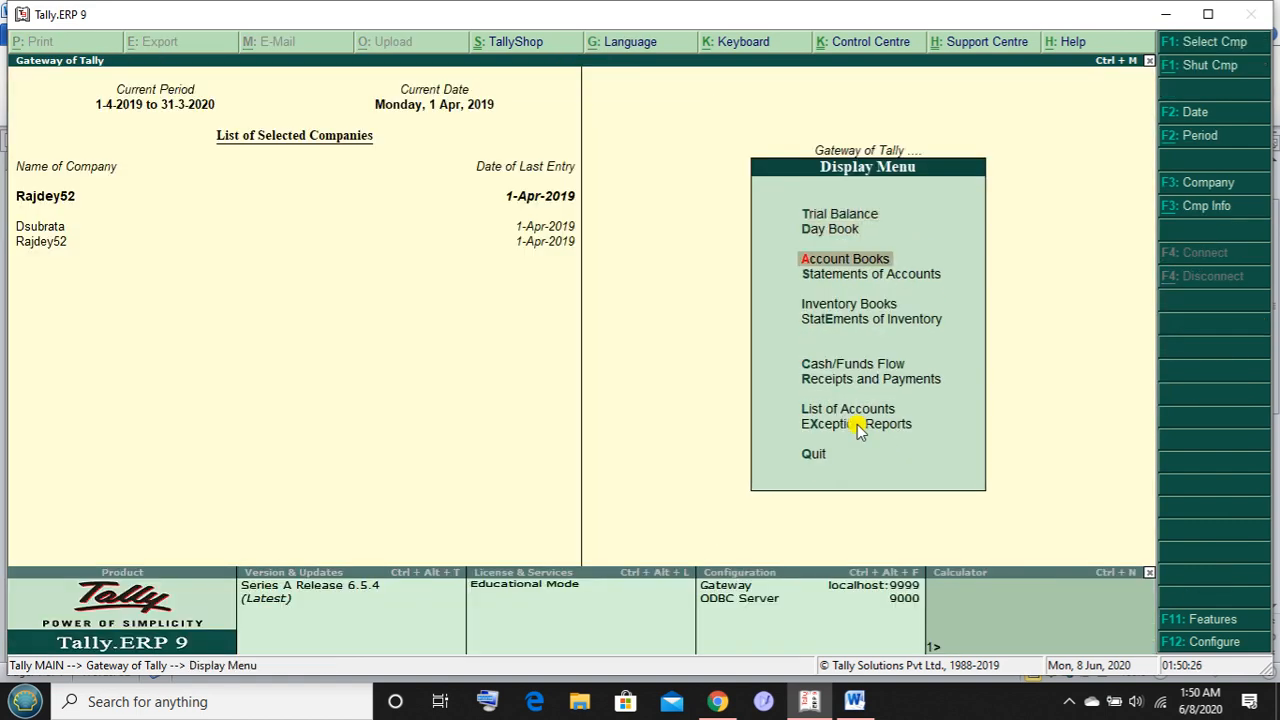
{"action": "key", "text": "Down"}
{"action": "key", "text": "Down"}
{"action": "key", "text": "Down"}
{"action": "key", "text": "Return"}
Check the stock held in the SILCHAR, Main Location and KXJ godowns one after another and return to the Gateway of Tally
{"action": "key", "text": "Down"}
{"action": "key", "text": "Up"}
{"action": "key", "text": "Return"}
{"action": "key", "text": "Down"}
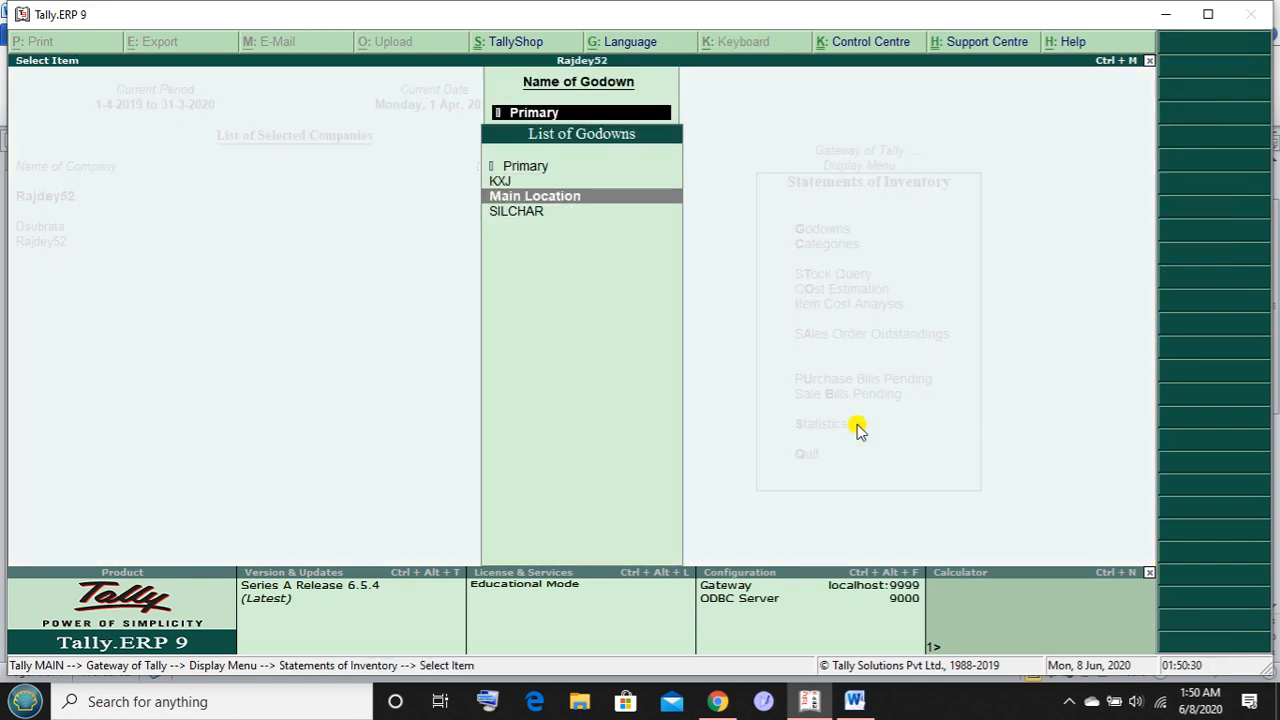
{"action": "key", "text": "Down"}
{"action": "key", "text": "Return"}
{"action": "key", "text": "Escape"}
{"action": "key", "text": "Up"}
{"action": "key", "text": "Return"}
{"action": "key", "text": "Escape"}
{"action": "key", "text": "Up"}
{"action": "key", "text": "Return"}
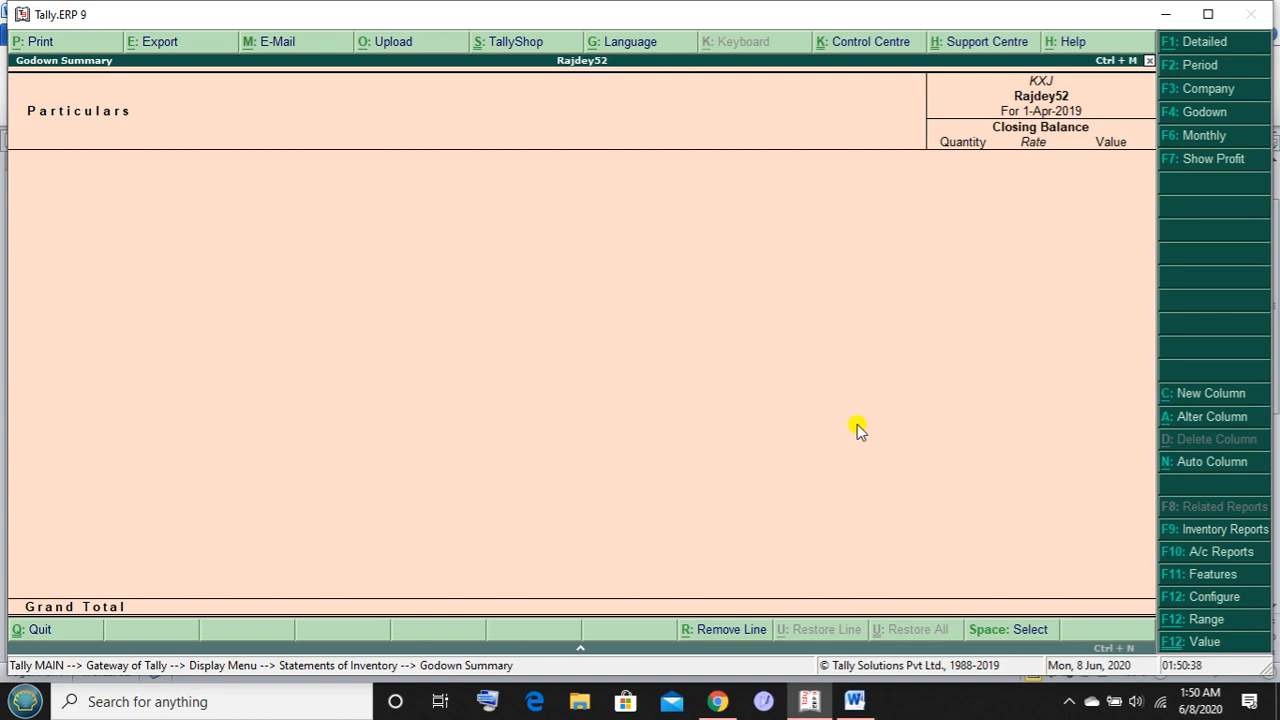
{"action": "key", "text": "Escape"}
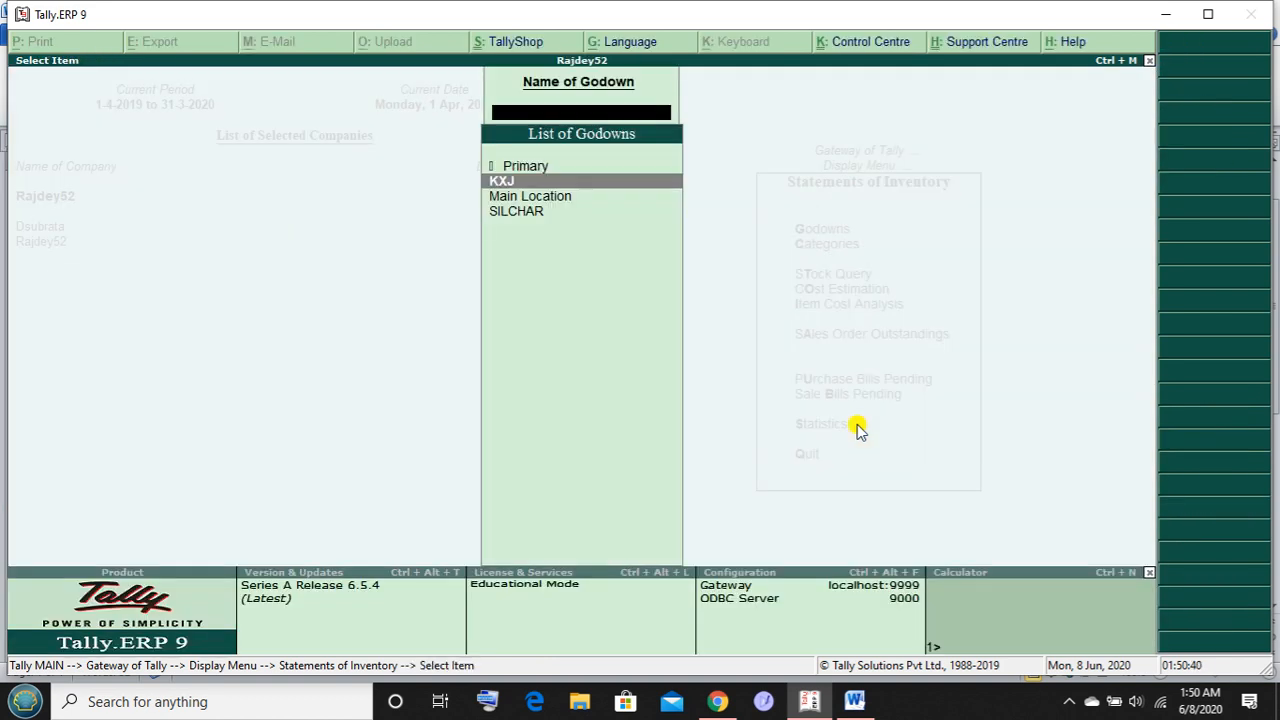
{"action": "key", "text": "Escape"}
{"action": "key", "text": "Escape"}
{"action": "key", "text": "Escape"}
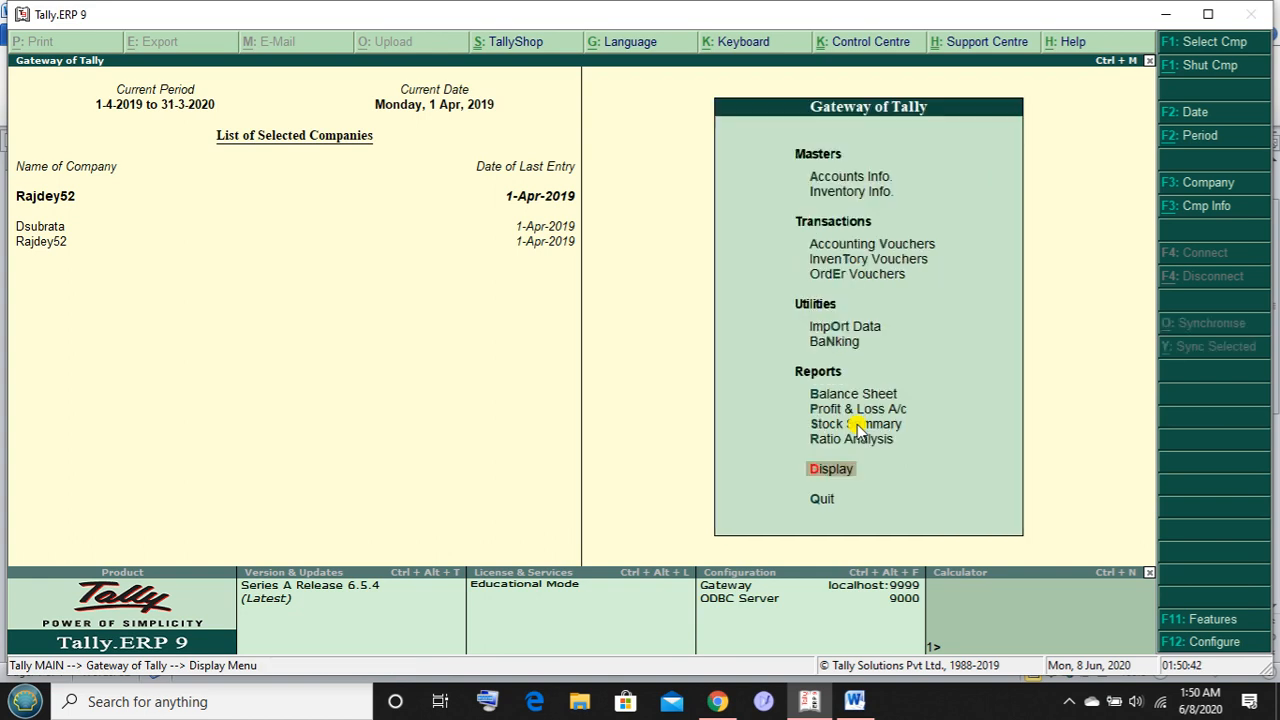
Start a new Stock Journal inventory voucher from the Gateway of Tally
{"action": "key", "text": "Up"}
{"action": "key", "text": "Up"}
{"action": "key", "text": "Up"}
{"action": "key", "text": "Up"}
{"action": "key", "text": "Up"}
{"action": "key", "text": "Up"}
{"action": "key", "text": "Up"}
{"action": "key", "text": "Up"}
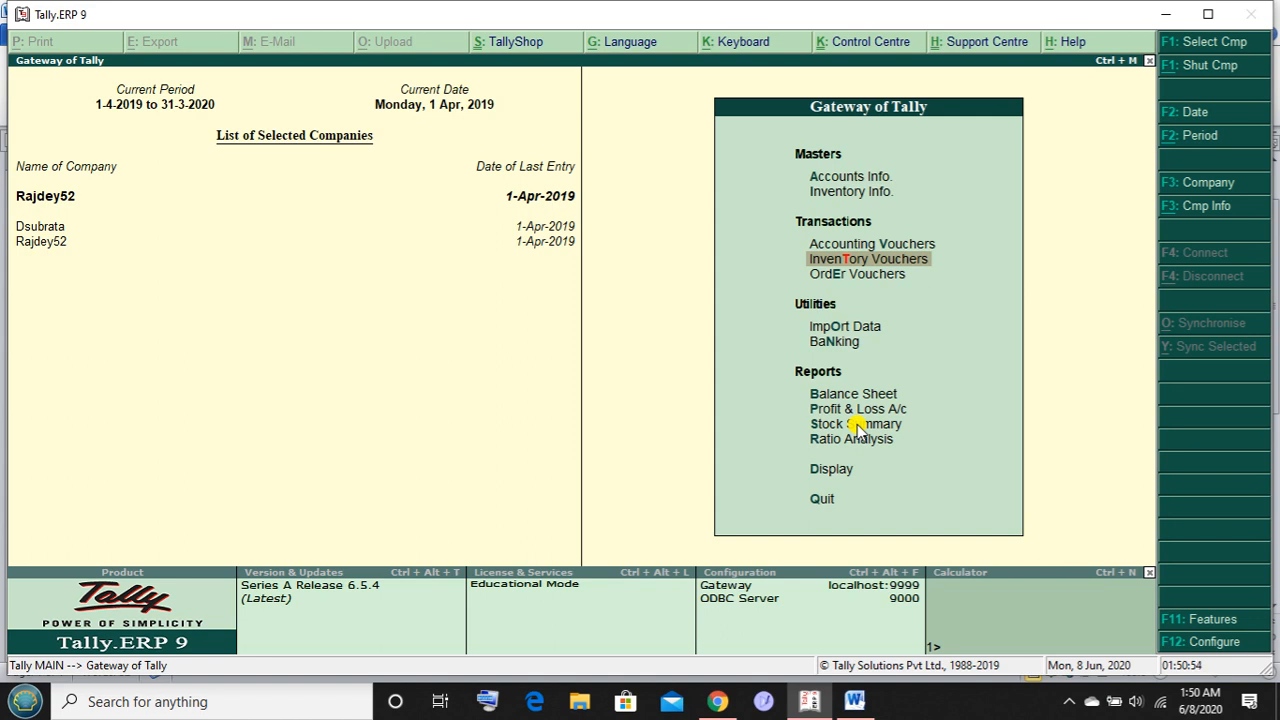
{"action": "key", "text": "Return"}
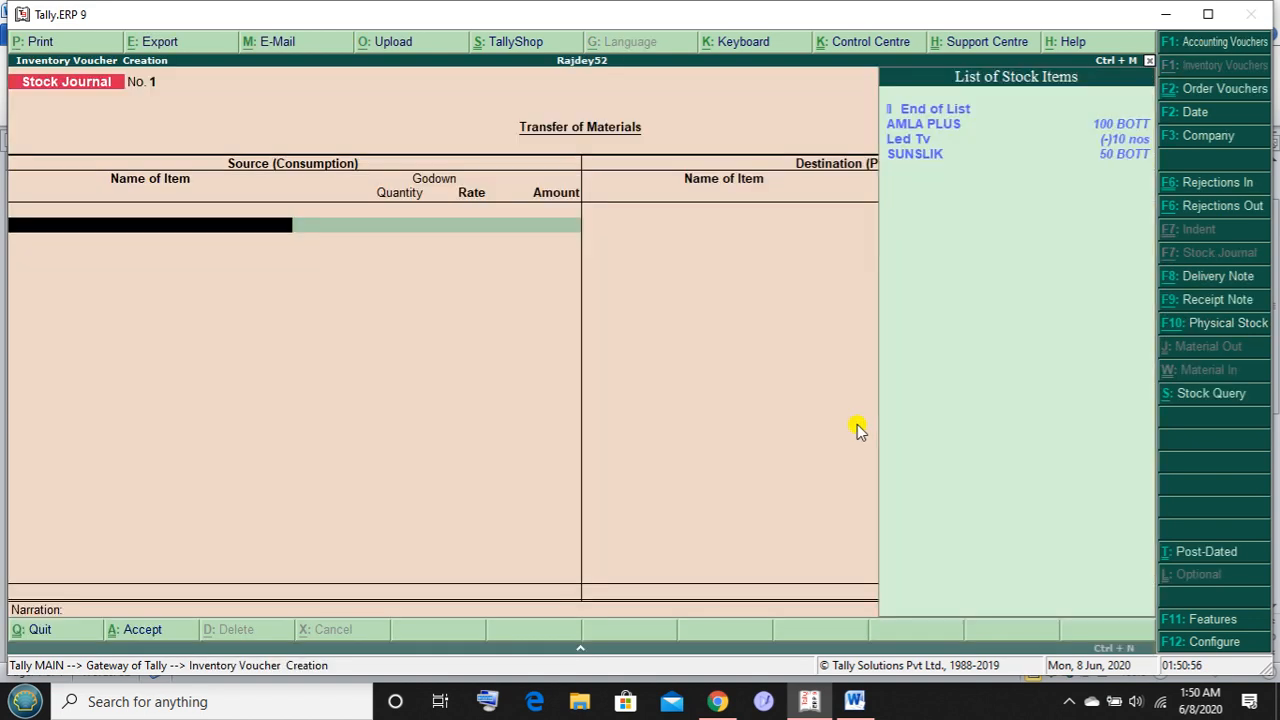
Add AMLA PLUS as the source item of the stock journal, taken from the SILCHAR godown
{"action": "key", "text": "Down"}
{"action": "key", "text": "Return"}
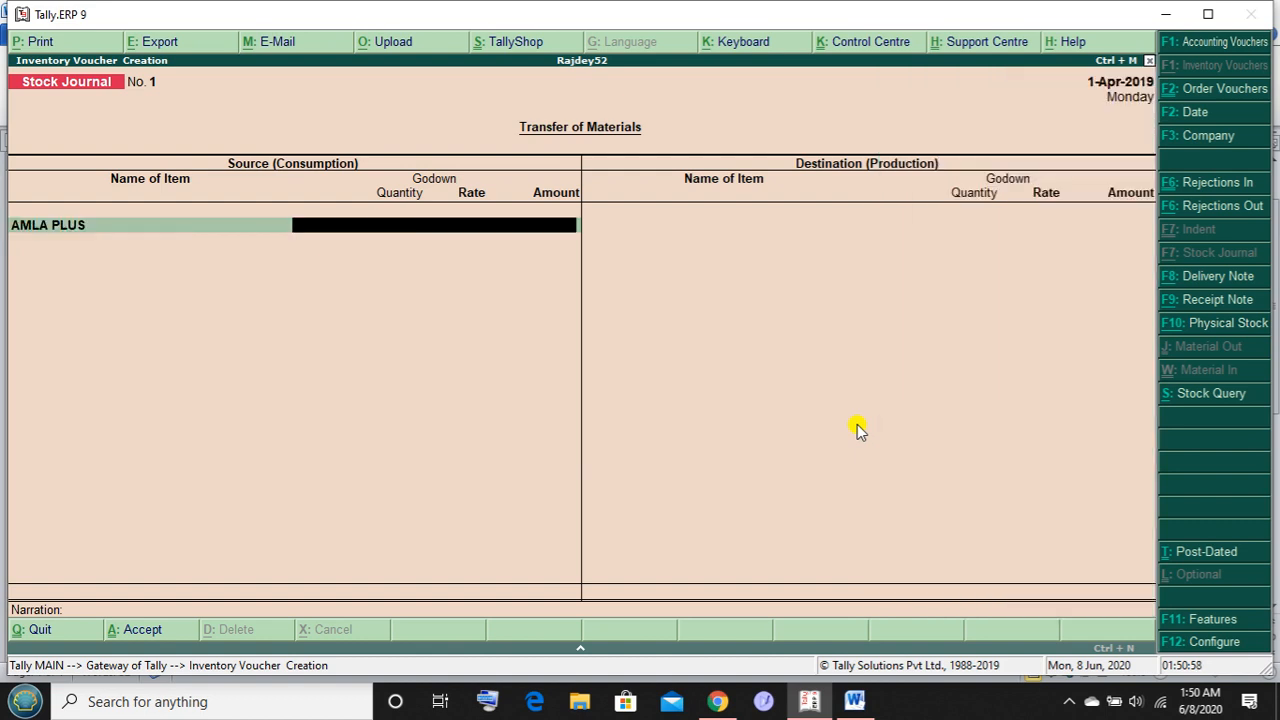
{"action": "key", "text": "BackSpace"}
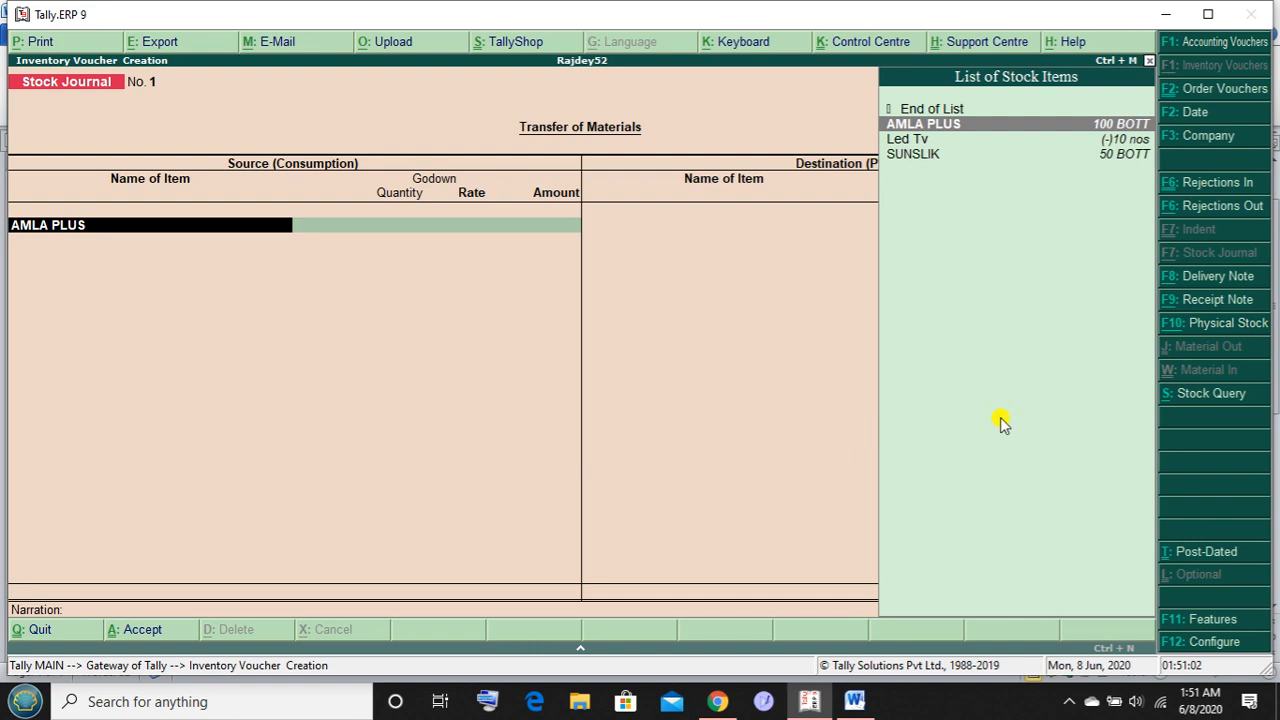
{"action": "left_click", "coordinate": [1128, 126]}
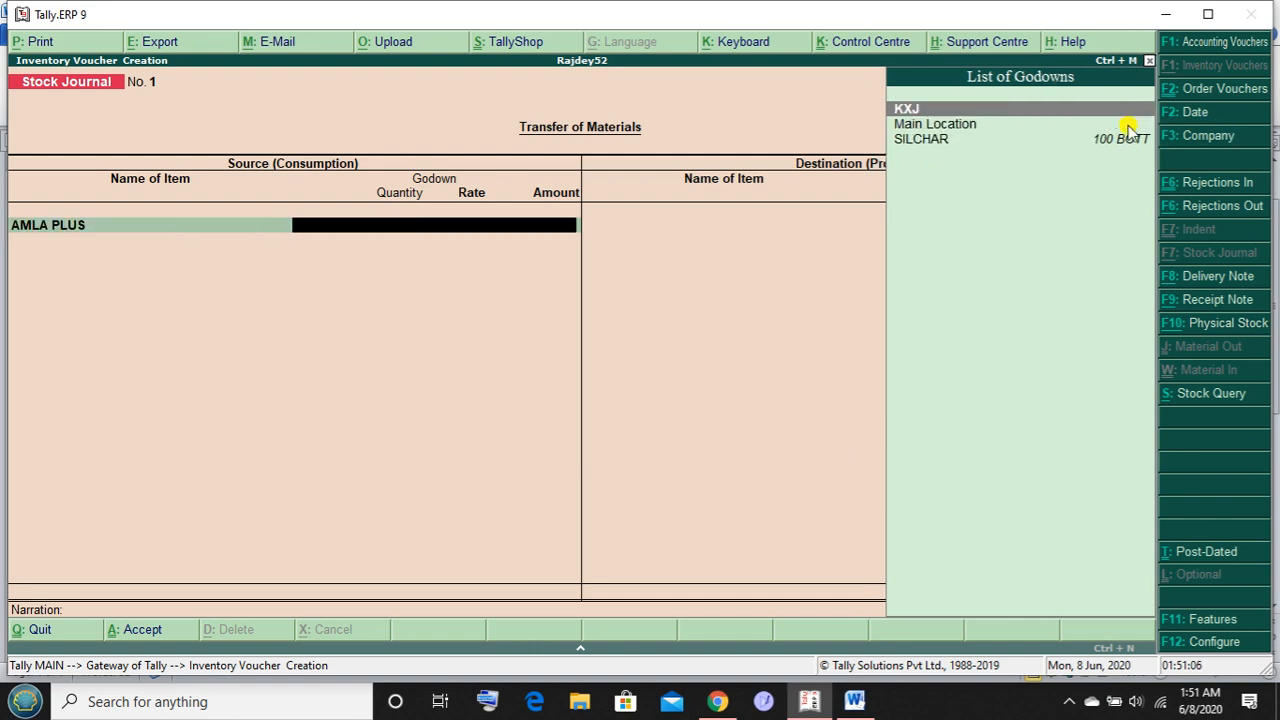
{"action": "key", "text": "Down"}
{"action": "key", "text": "Down"}
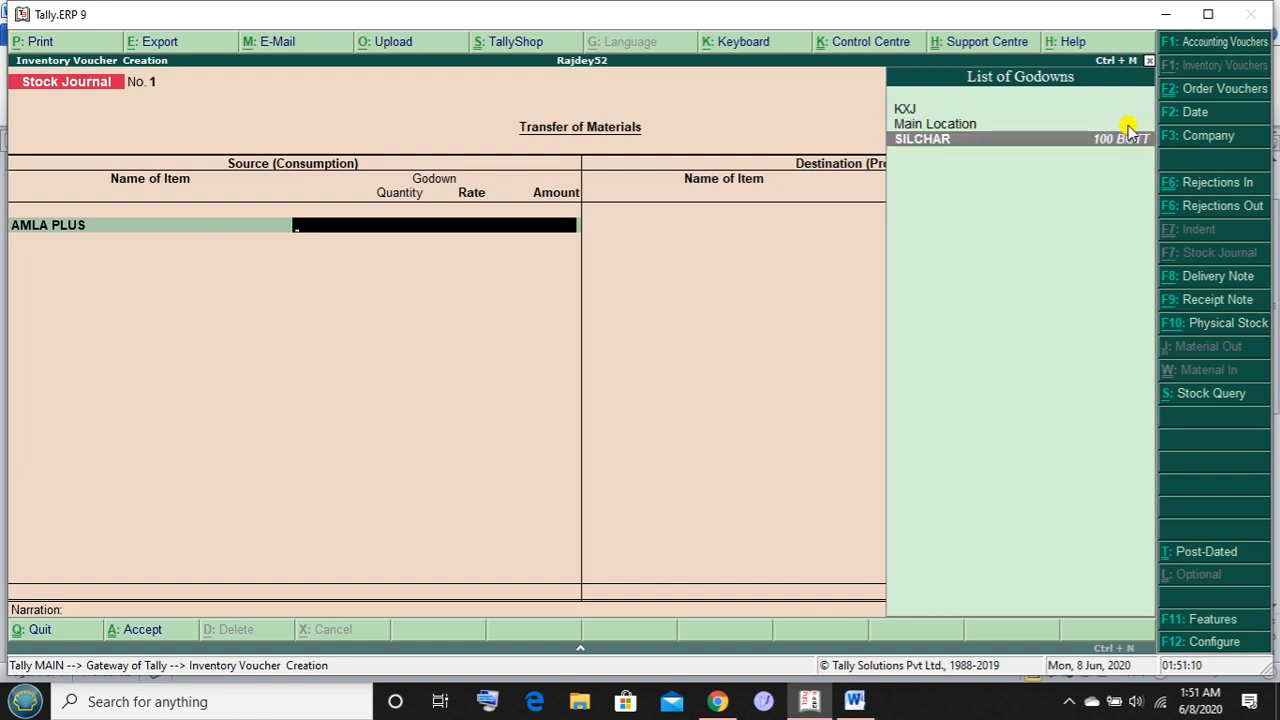
{"action": "key", "text": "Return"}
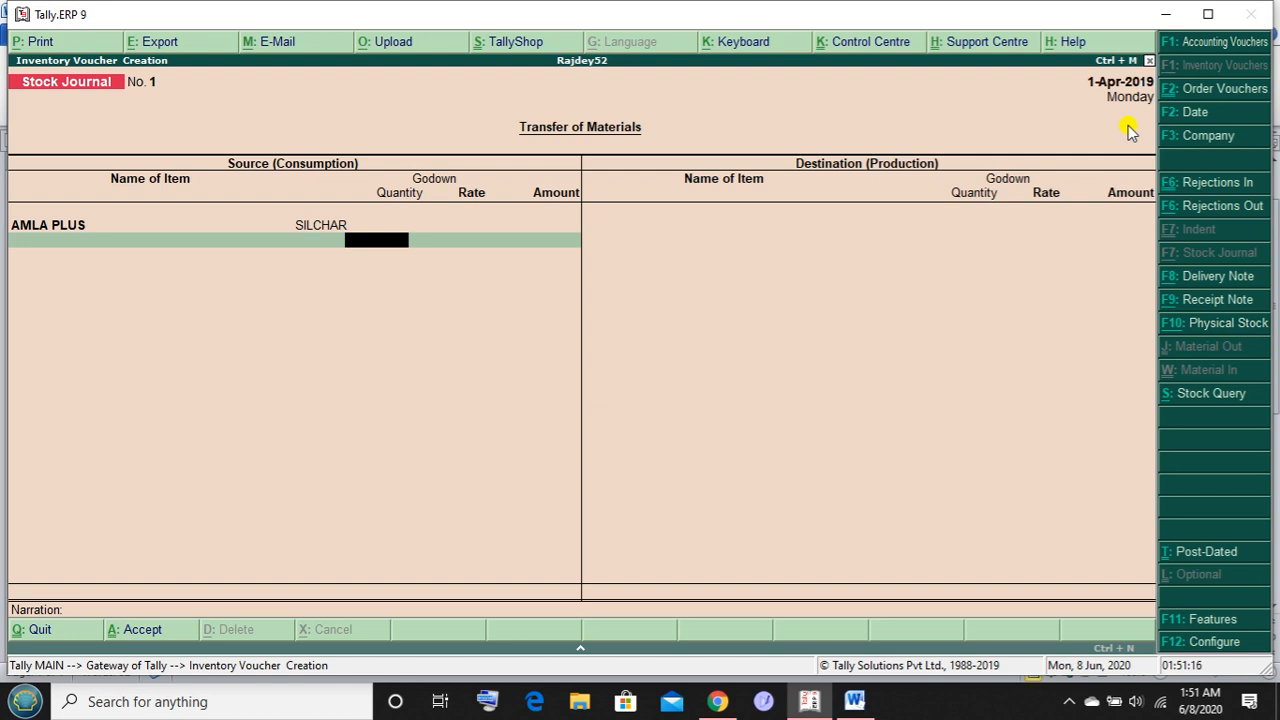
Set the AMLA PLUS source quantity to 50 BOTT and accept its rate and amount
{"action": "type", "text": "50"}
{"action": "key", "text": "Return"}
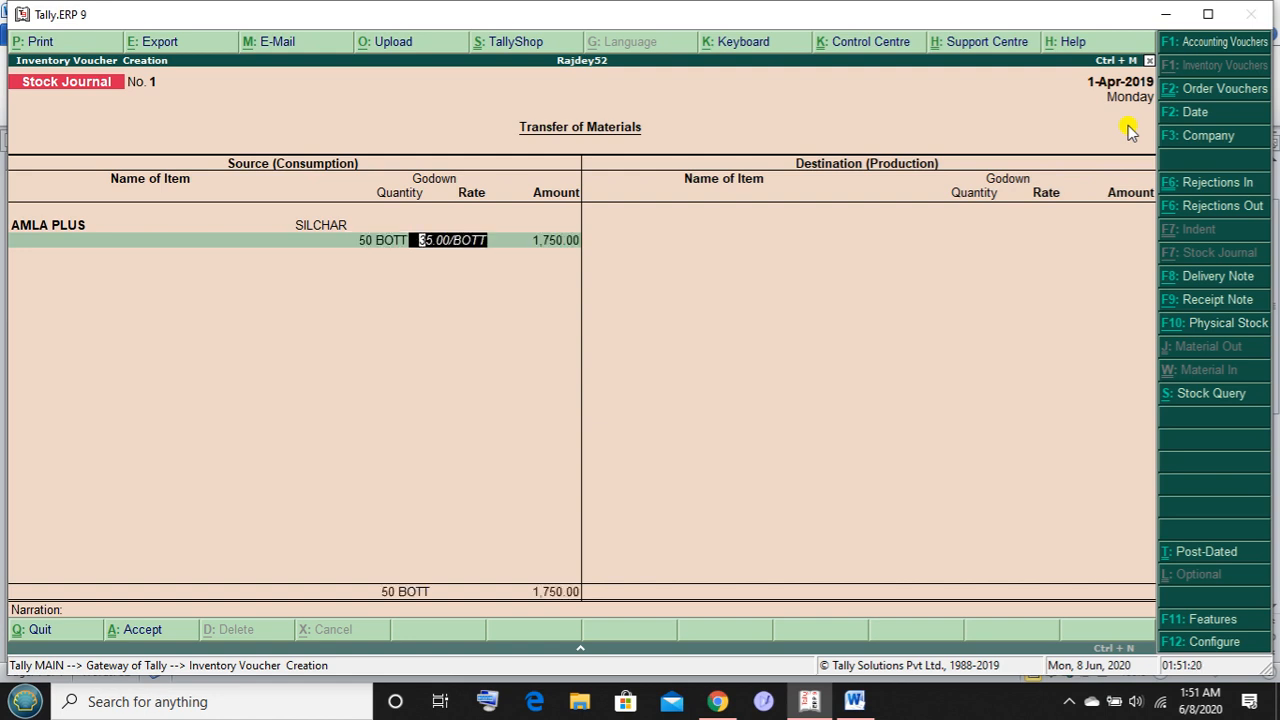
{"action": "key", "text": "Return"}
{"action": "key", "text": "Return"}
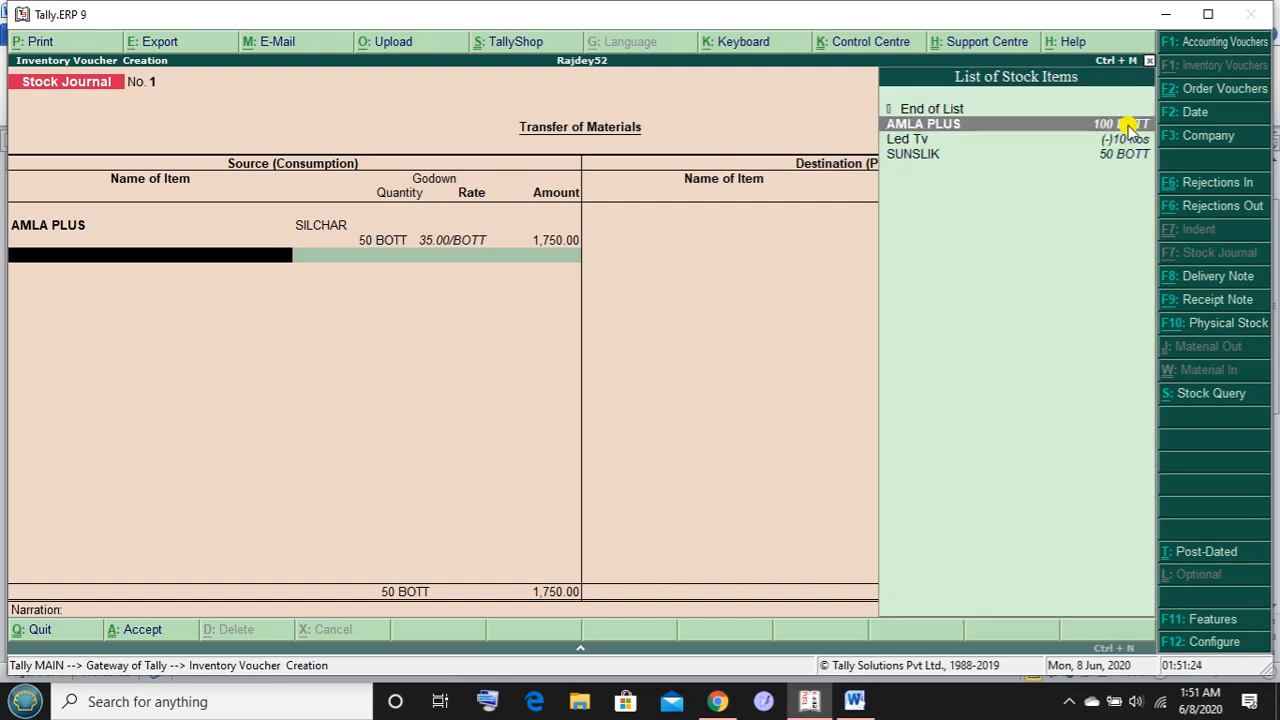
Add SUNSLIK from the SILCHAR godown as the second source item with quantity 20 BOTT and end the source list
{"action": "key", "text": "Down"}
{"action": "key", "text": "Down"}
{"action": "key", "text": "Return"}
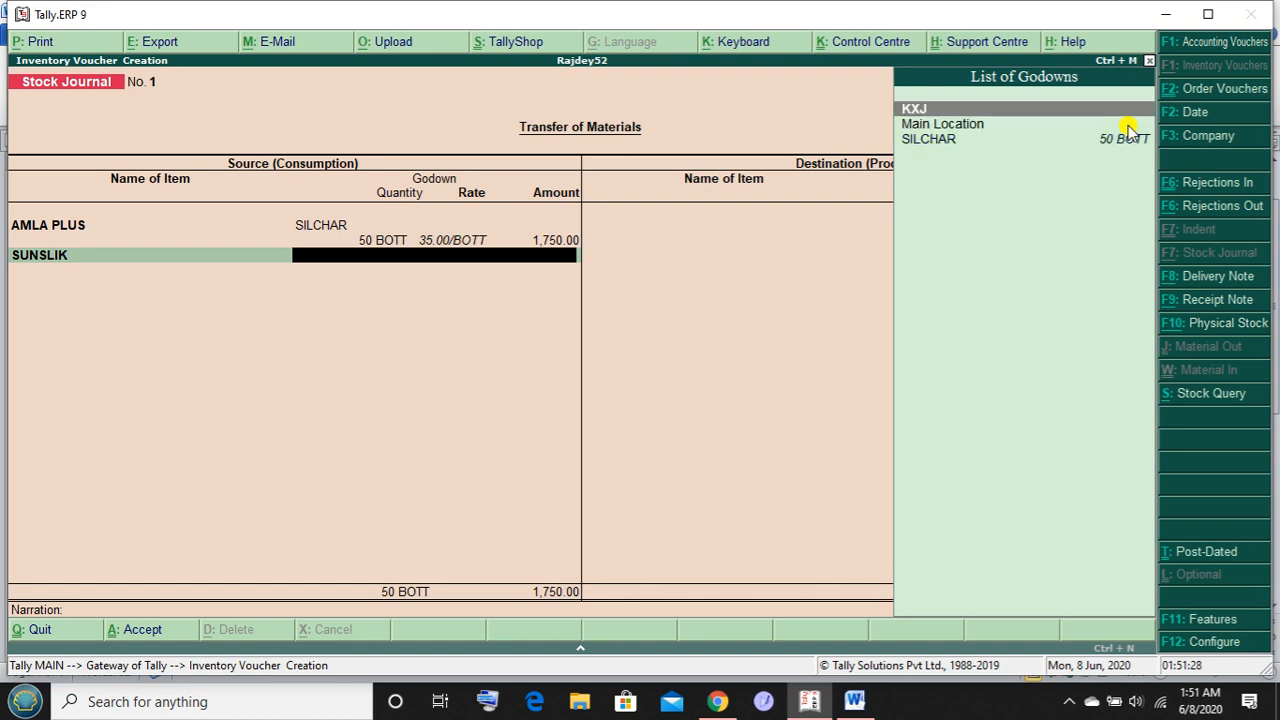
{"action": "key", "text": "Down"}
{"action": "key", "text": "Down"}
{"action": "key", "text": "Return"}
{"action": "type", "text": "20"}
{"action": "key", "text": "Return"}
{"action": "key", "text": "Return"}
{"action": "key", "text": "Return"}
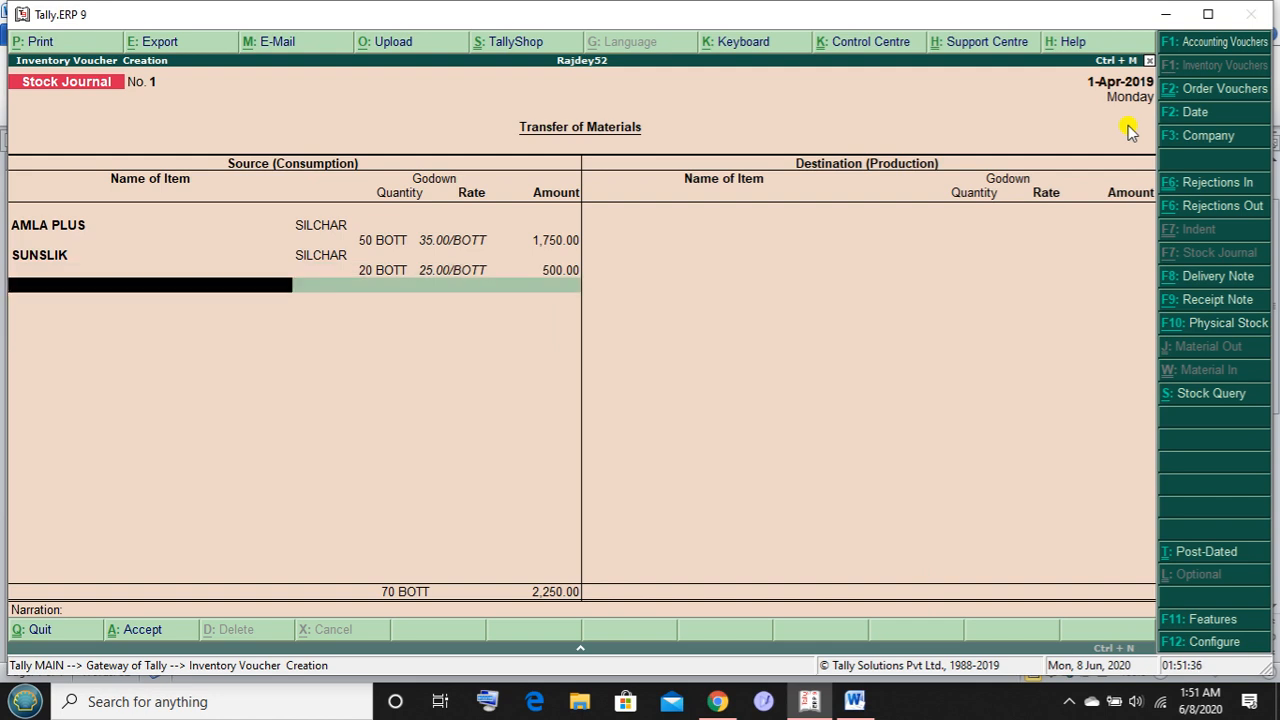
{"action": "key", "text": "Return"}
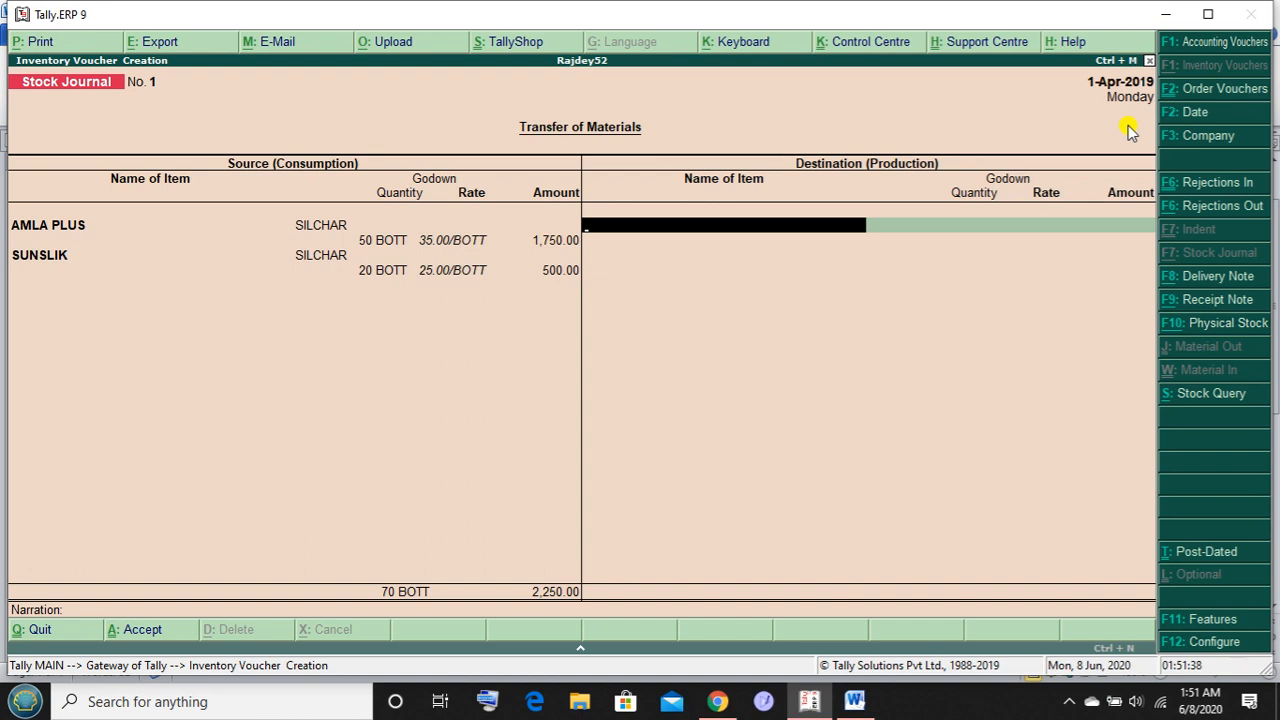
{"action": "key", "text": "Return"}
{"action": "key", "text": "Return"}
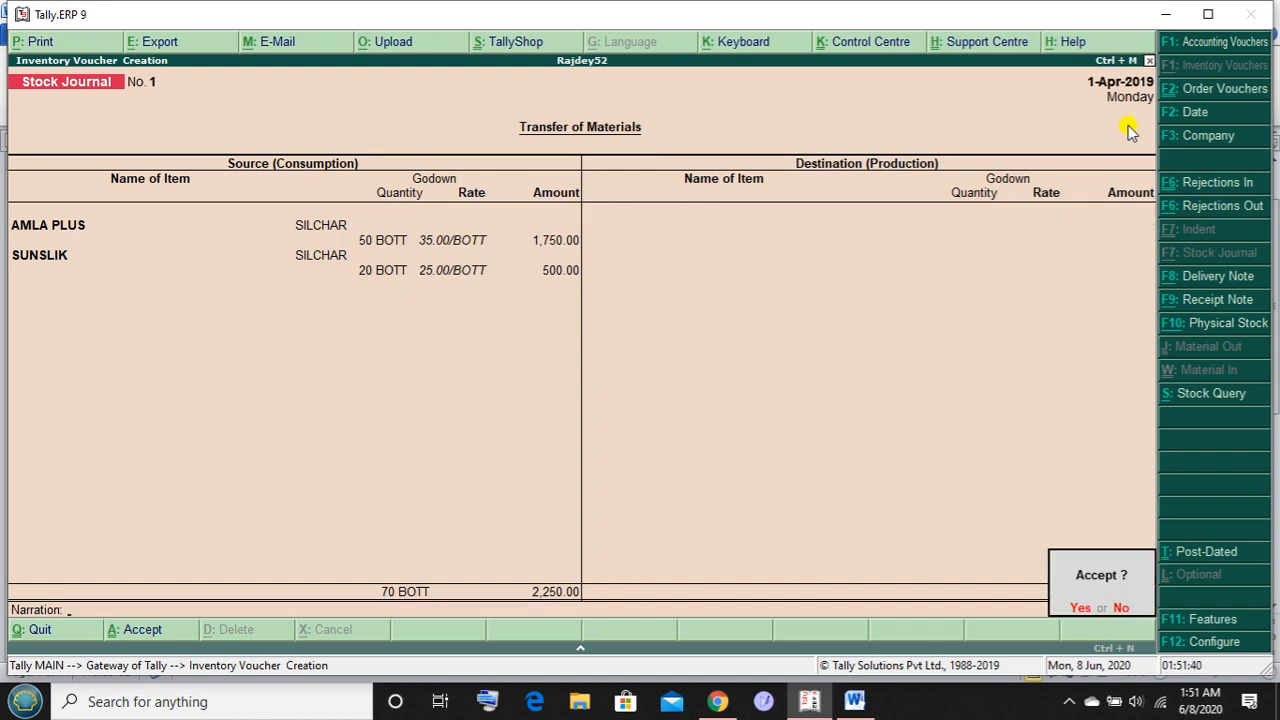
{"action": "key", "text": "n"}
{"action": "key", "text": "BackSpace"}
Add AMLA PLUS as the destination item in the KXJ godown with quantity 50 BOTT
{"action": "key", "text": "Down"}
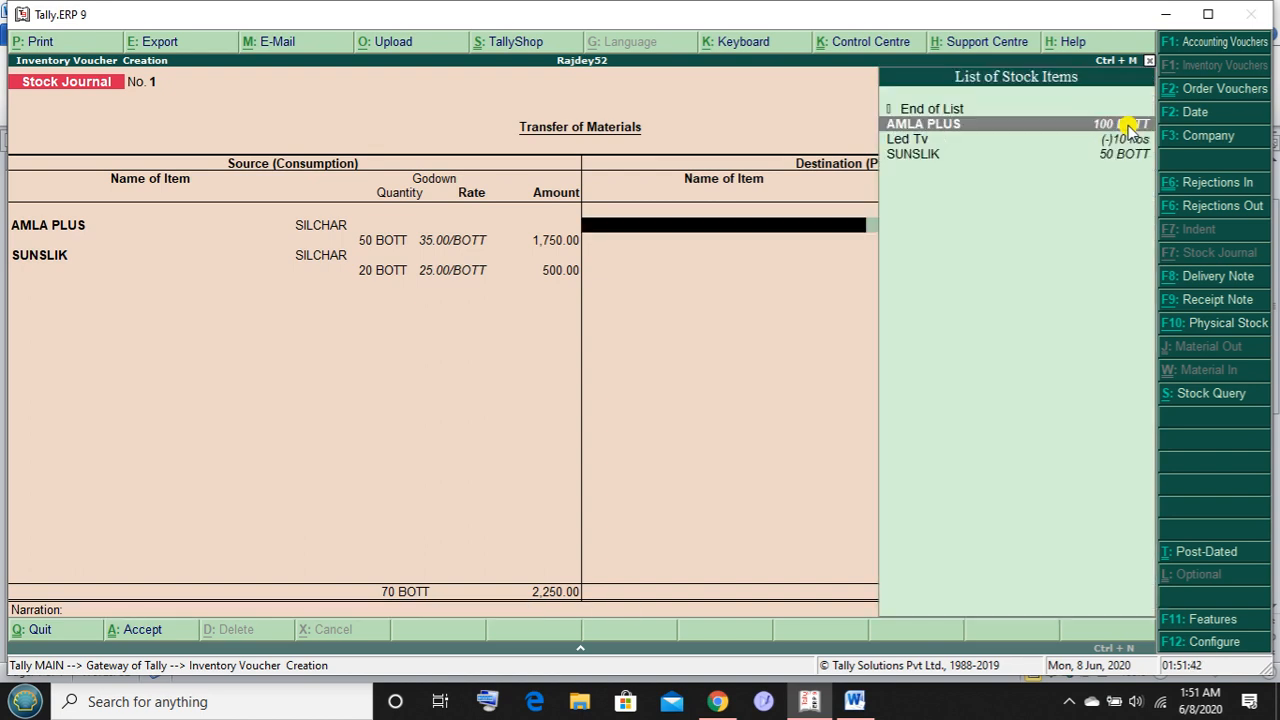
{"action": "key", "text": "Return"}
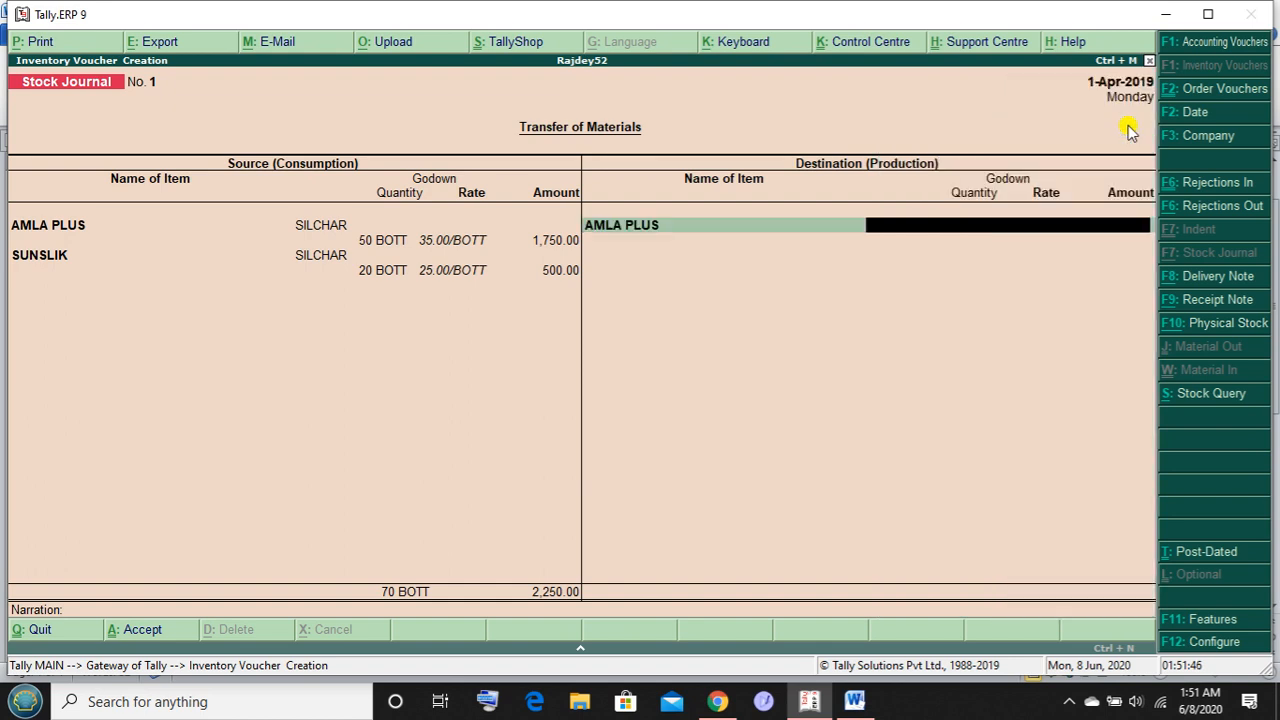
{"action": "key", "text": "Return"}
{"action": "key", "text": "Down"}
{"action": "key", "text": "Down"}
{"action": "key", "text": "Up"}
{"action": "key", "text": "Return"}
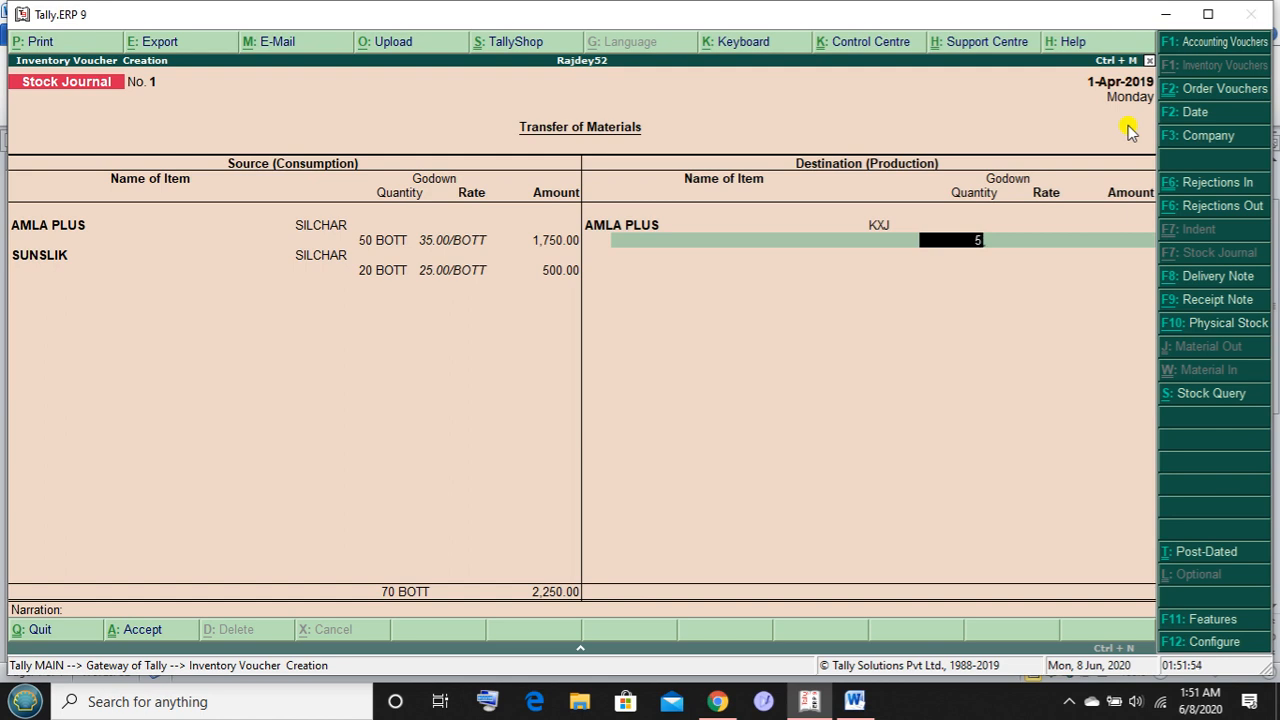
{"action": "type", "text": "50"}
{"action": "key", "text": "Return"}
{"action": "key", "text": "Return"}
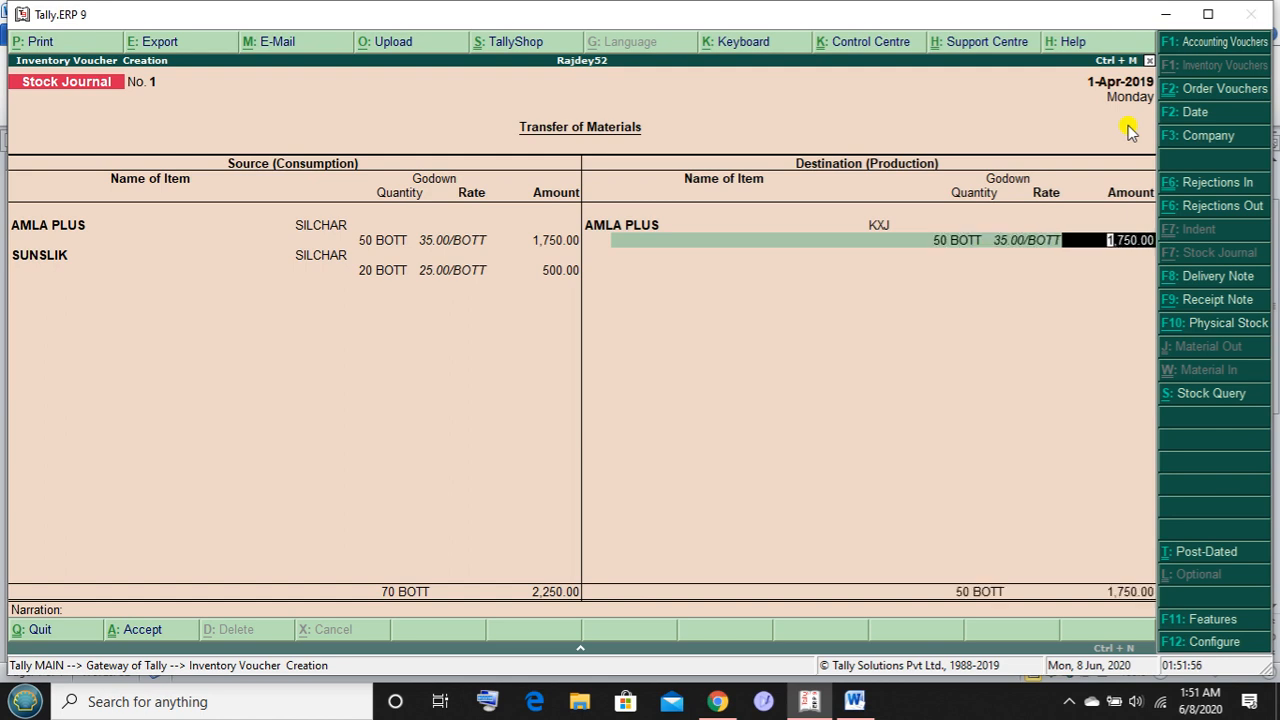
{"action": "key", "text": "Return"}
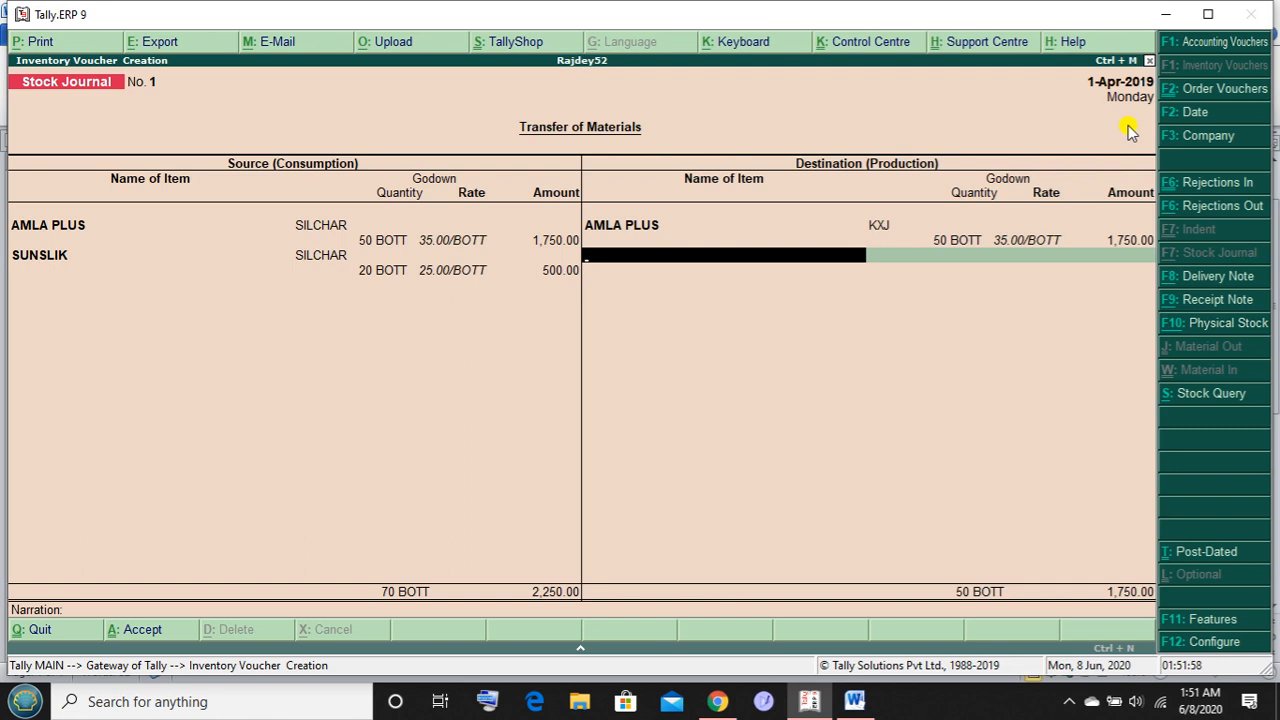
Enable tracking of additional costs of purchases in the company's inventory features and save the features
{"action": "key", "text": "BackSpace"}
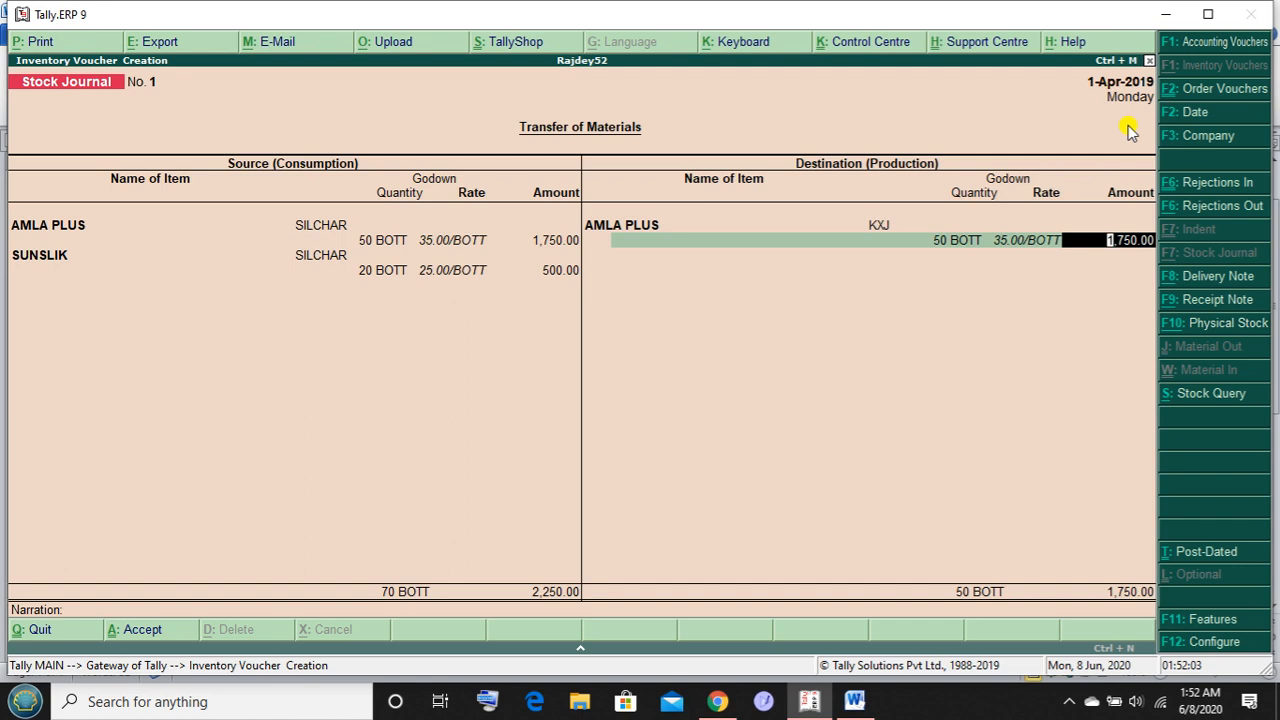
{"action": "key", "text": "F11"}
{"action": "key", "text": "Return"}
{"action": "key", "text": "Return"}
{"action": "key", "text": "Return"}
{"action": "key", "text": "Return"}
{"action": "key", "text": "Return"}
{"action": "key", "text": "Return"}
{"action": "key", "text": "Return"}
{"action": "key", "text": "Return"}
{"action": "key", "text": "Return"}
{"action": "key", "text": "Return"}
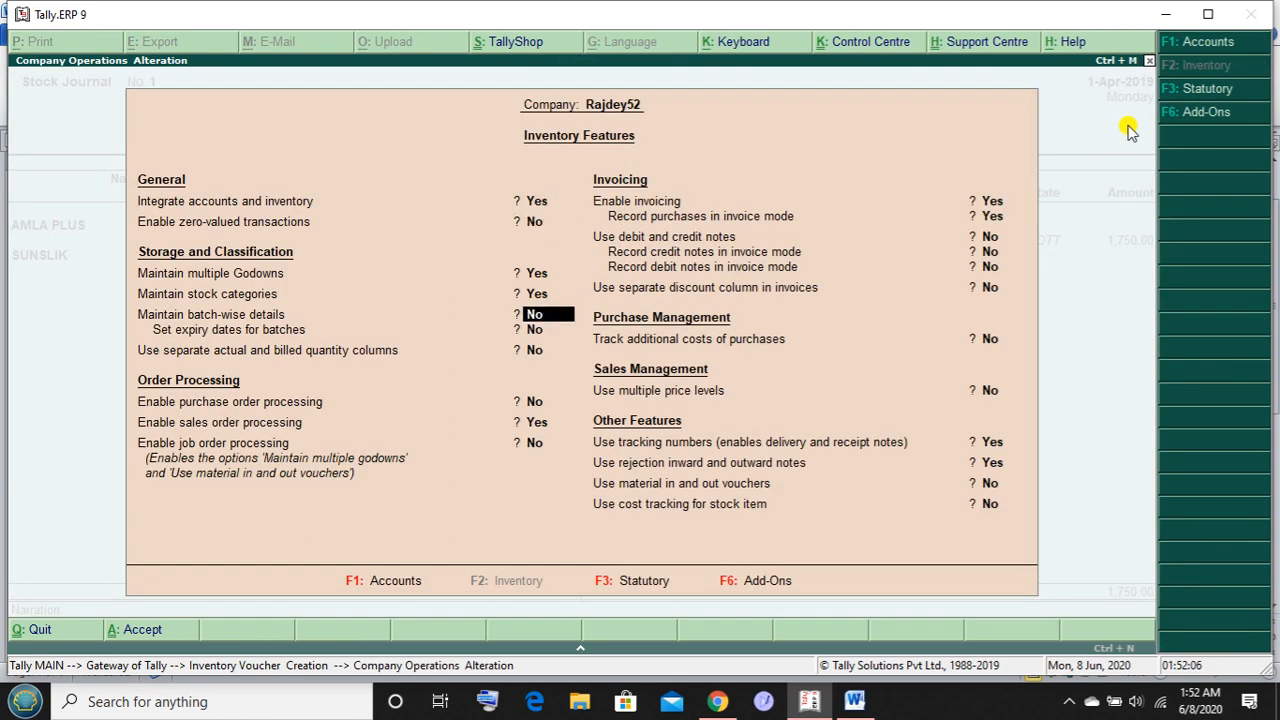
{"action": "key", "text": "Return"}
{"action": "key", "text": "Return"}
{"action": "key", "text": "Return"}
{"action": "key", "text": "Return"}
{"action": "key", "text": "Return"}
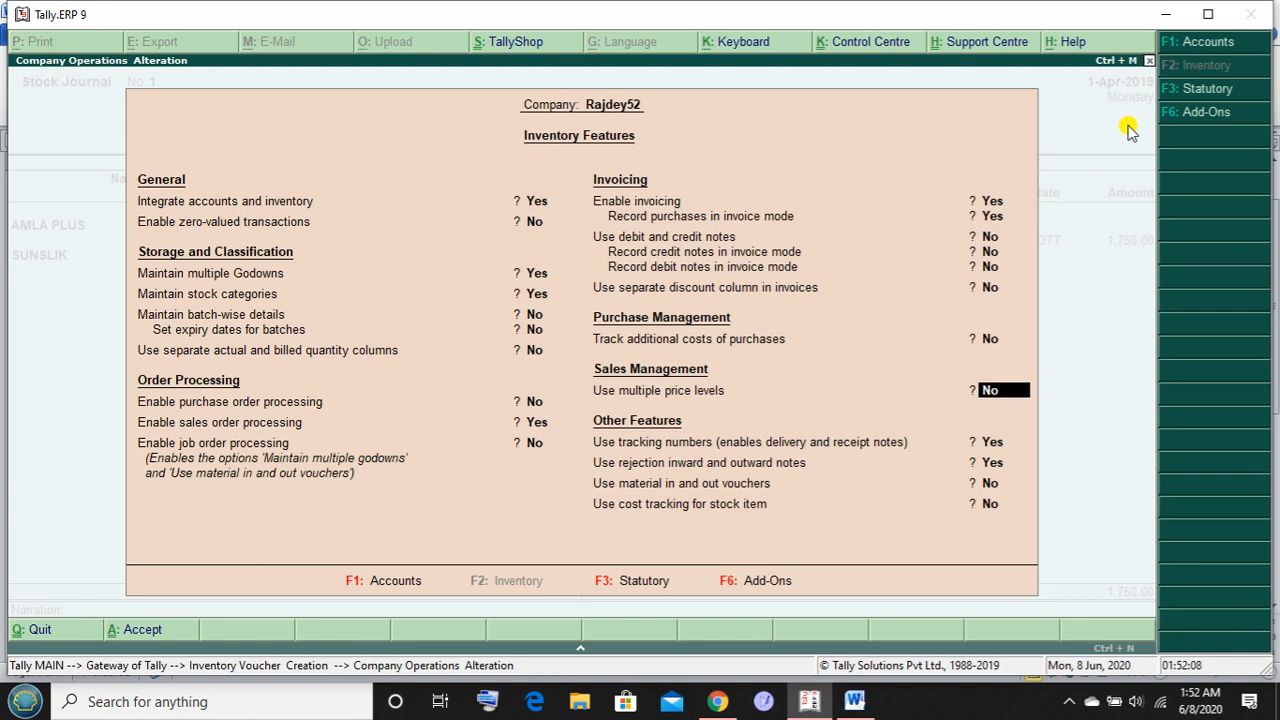
{"action": "key", "text": "Up"}
{"action": "type", "text": "y"}
{"action": "key", "text": "Return"}
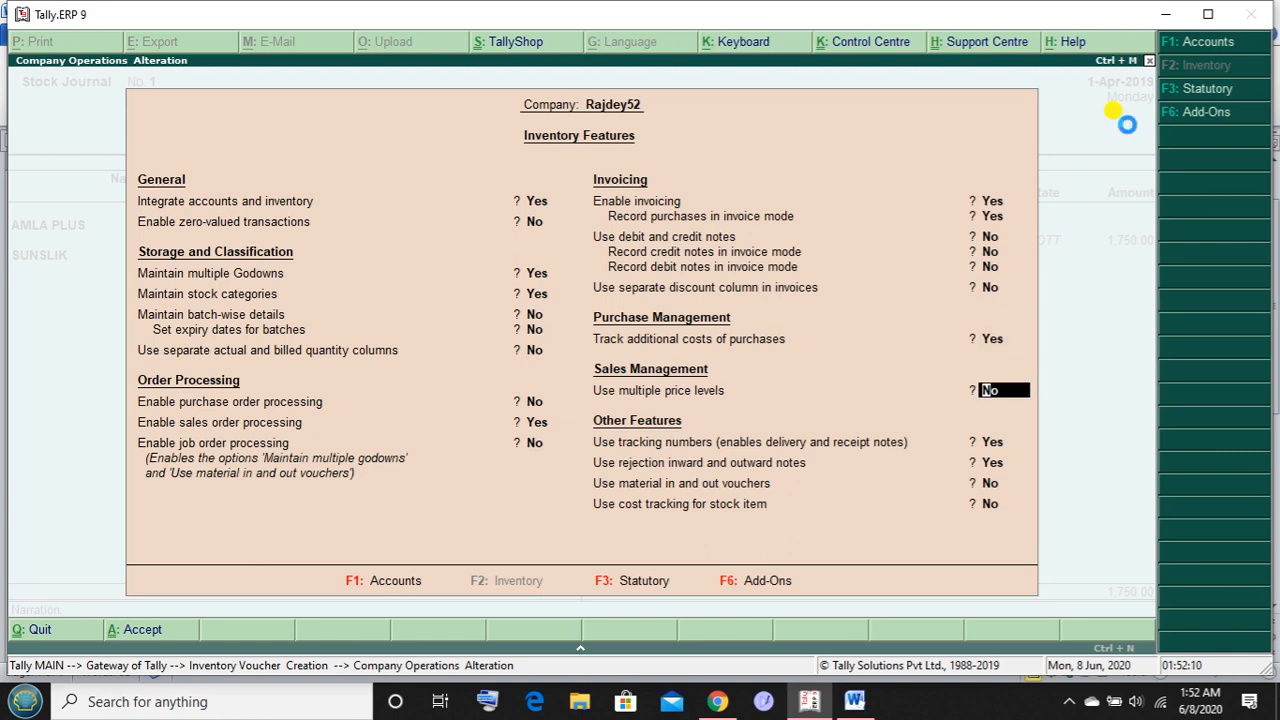
{"action": "key", "text": "ctrl+a"}
Step through the existing stock journal entries to open the additional cost details for the destination item AMLA PLUS
{"action": "key", "text": "Return"}
{"action": "key", "text": "Return"}
{"action": "key", "text": "Return"}
{"action": "key", "text": "Return"}
{"action": "key", "text": "Return"}
{"action": "key", "text": "Return"}
{"action": "key", "text": "Return"}
{"action": "key", "text": "Return"}
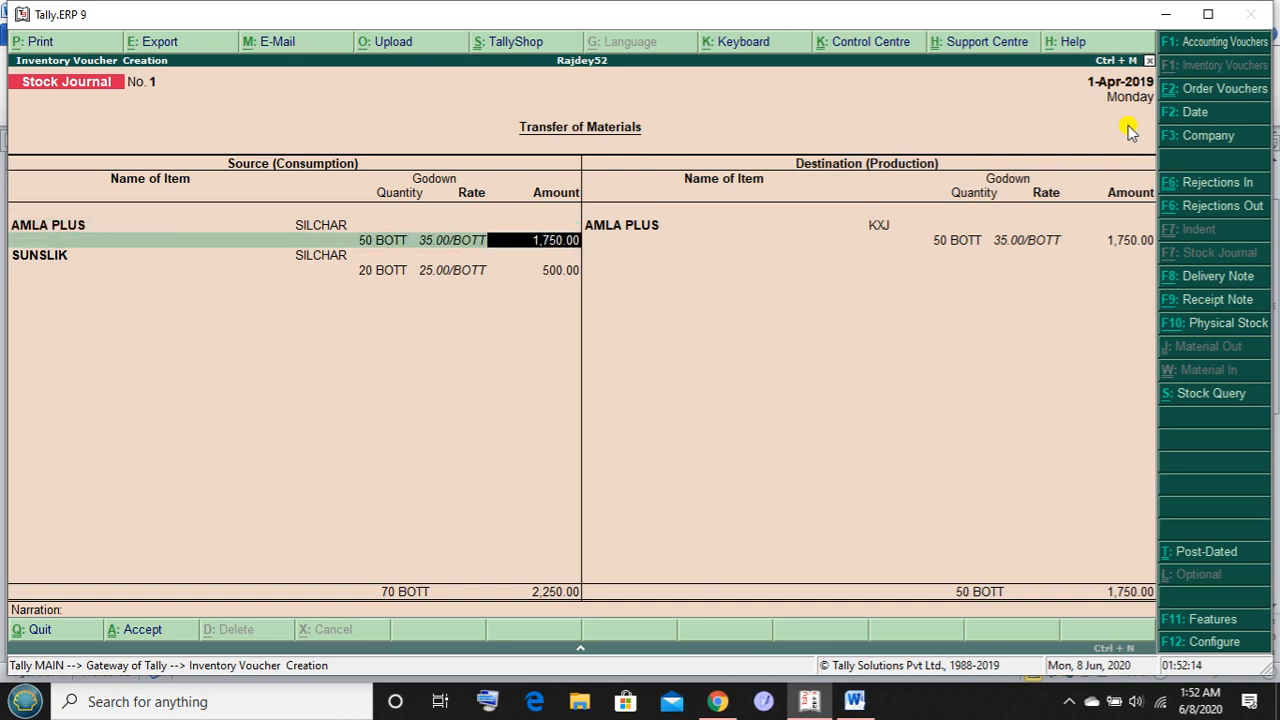
{"action": "key", "text": "Return"}
{"action": "key", "text": "Return"}
{"action": "key", "text": "Return"}
{"action": "key", "text": "Return"}
{"action": "key", "text": "Return"}
{"action": "key", "text": "Return"}
{"action": "key", "text": "Return"}
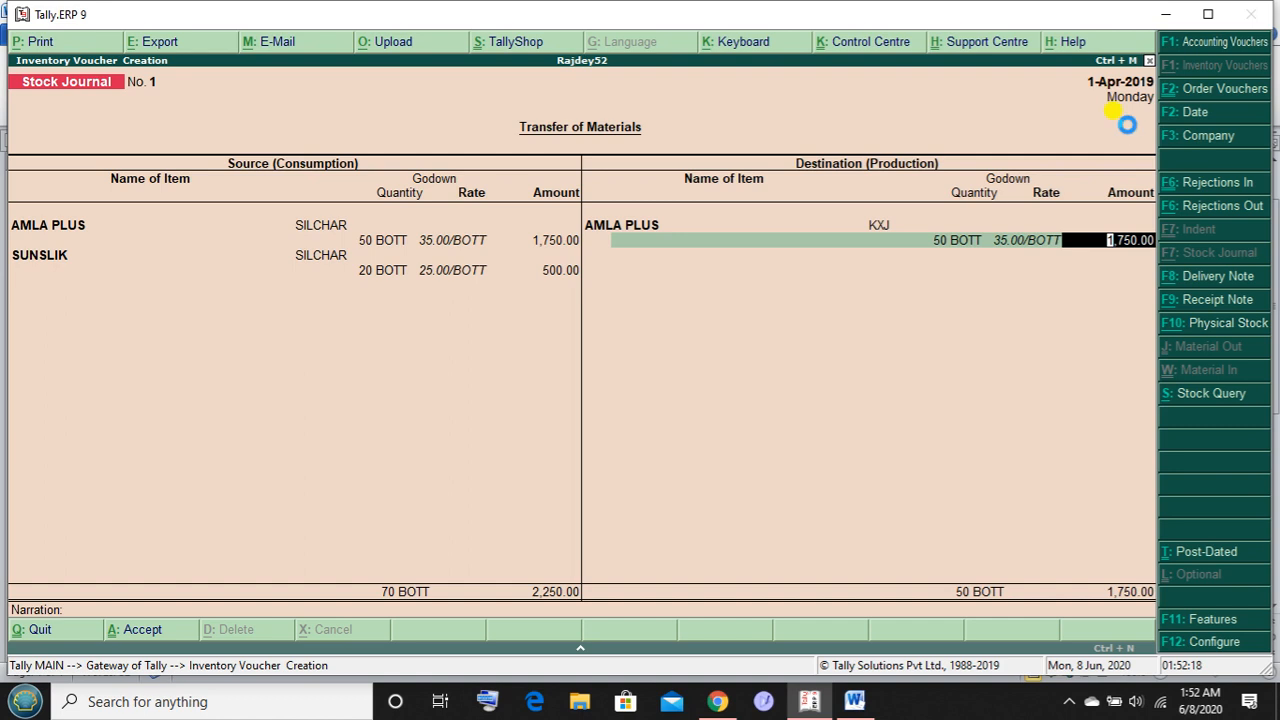
{"action": "key", "text": "Return"}
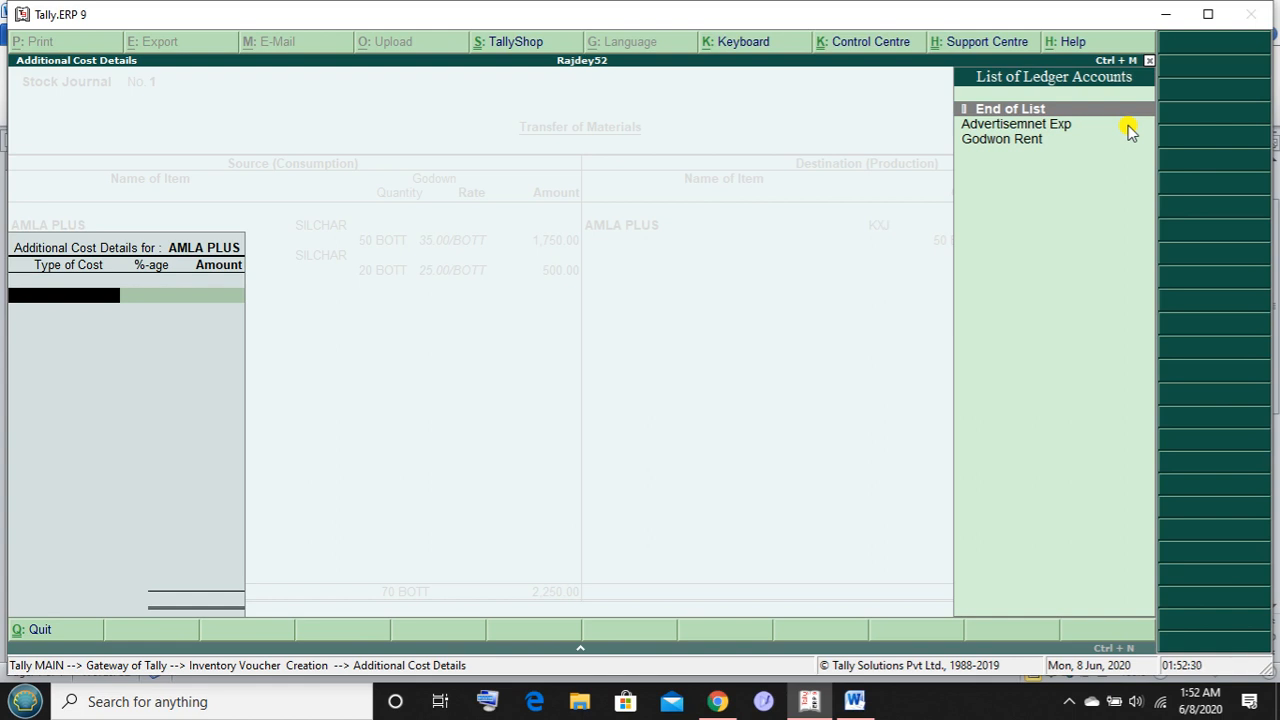
Create a new cost ledger named TRANSPORTAION COST under Indirect Expenses with cost centres not applicable
{"action": "key", "text": "alt+c"}
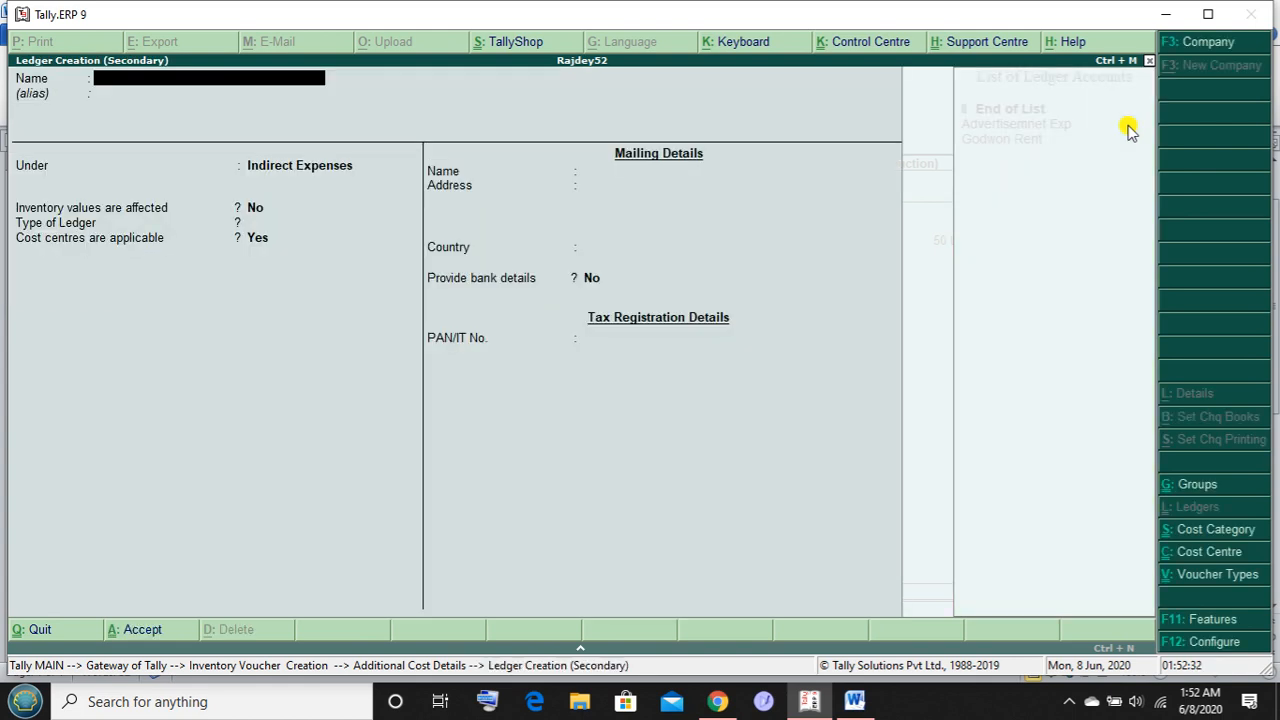
{"action": "type", "text": "TRANSPORTAION COST"}
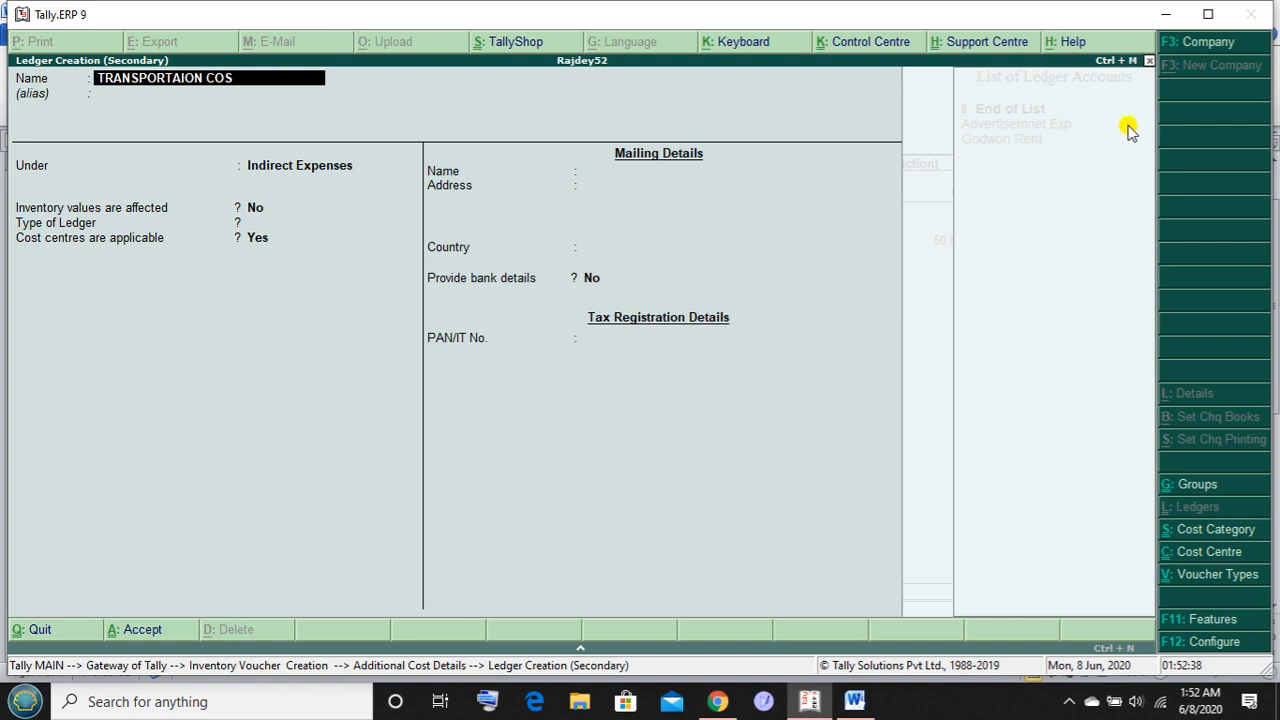
{"action": "key", "text": "Return"}
{"action": "key", "text": "Return"}
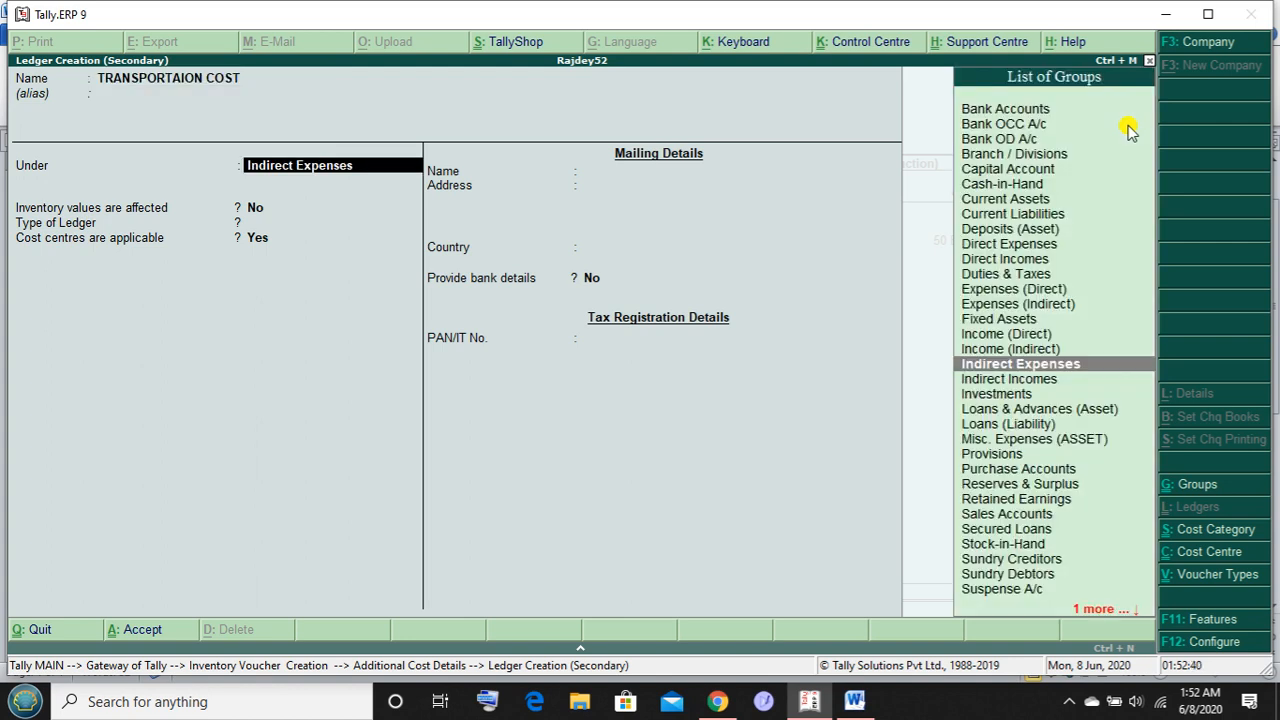
{"action": "key", "text": "Return"}
{"action": "key", "text": "Return"}
{"action": "key", "text": "Return"}
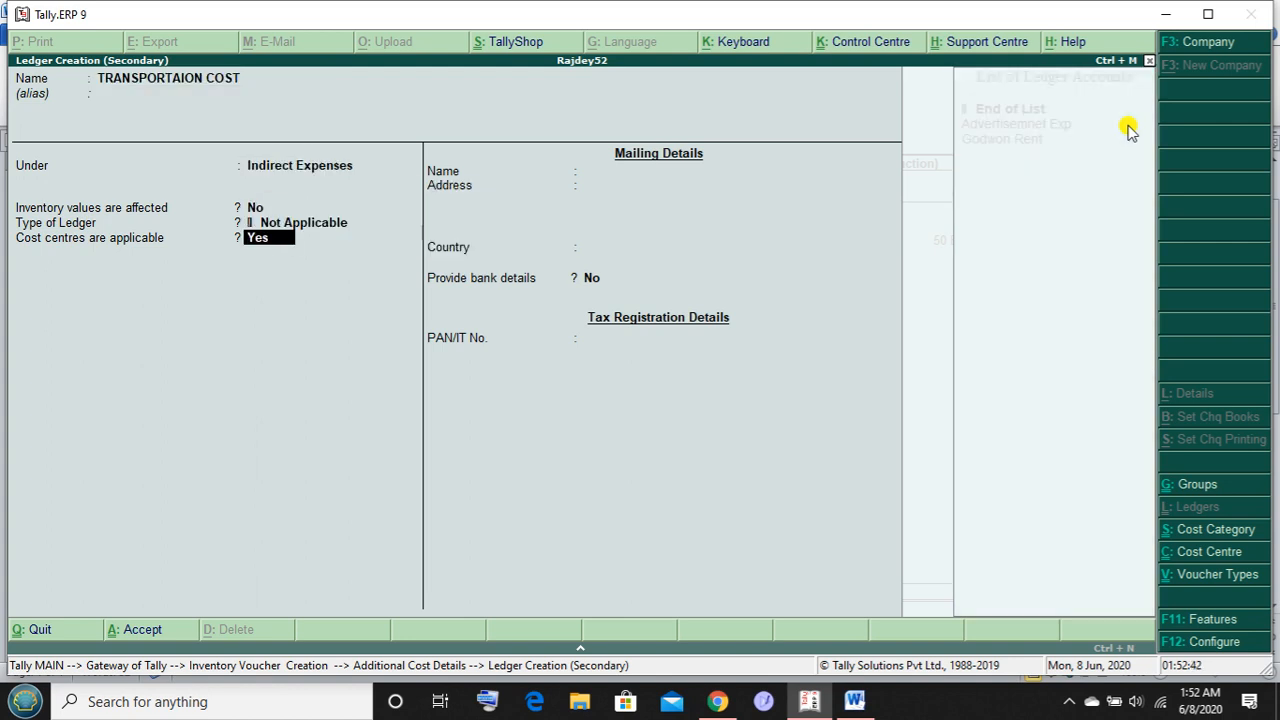
{"action": "key", "text": "n"}
{"action": "key", "text": "Return"}
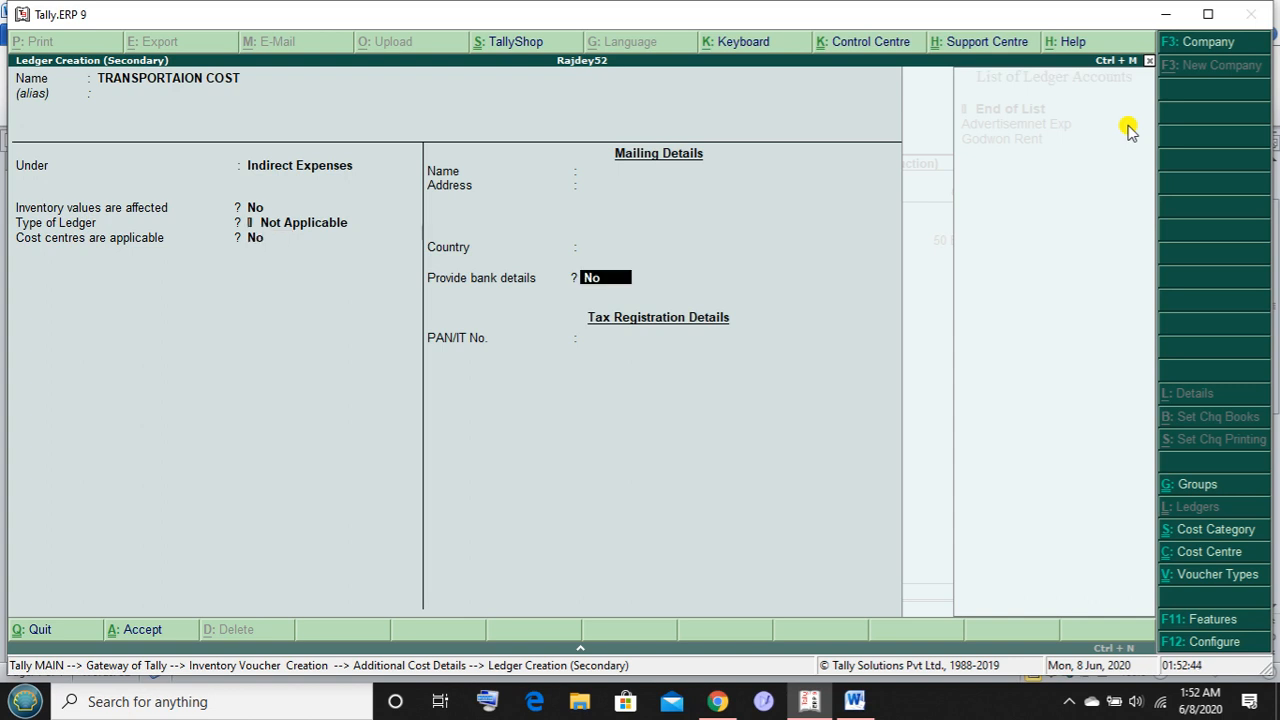
Set the TRANSPORTAION COST ledger's inventory values affected option to Yes and save the ledger
{"action": "key", "text": "Return"}
{"action": "key", "text": "BackSpace"}
{"action": "key", "text": "BackSpace"}
{"action": "key", "text": "BackSpace"}
{"action": "key", "text": "BackSpace"}
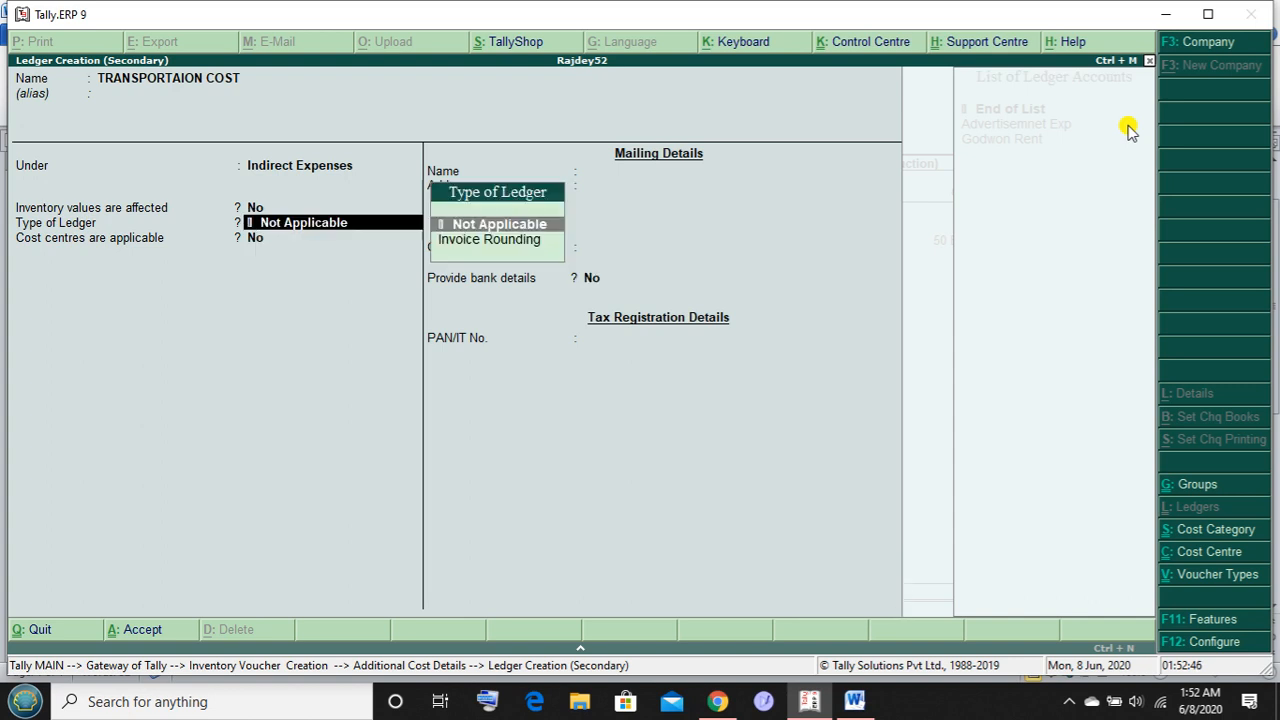
{"action": "type", "text": "Y"}
{"action": "key", "text": "Return"}
{"action": "key", "text": "Return"}
{"action": "key", "text": "Return"}
{"action": "key", "text": "Return"}
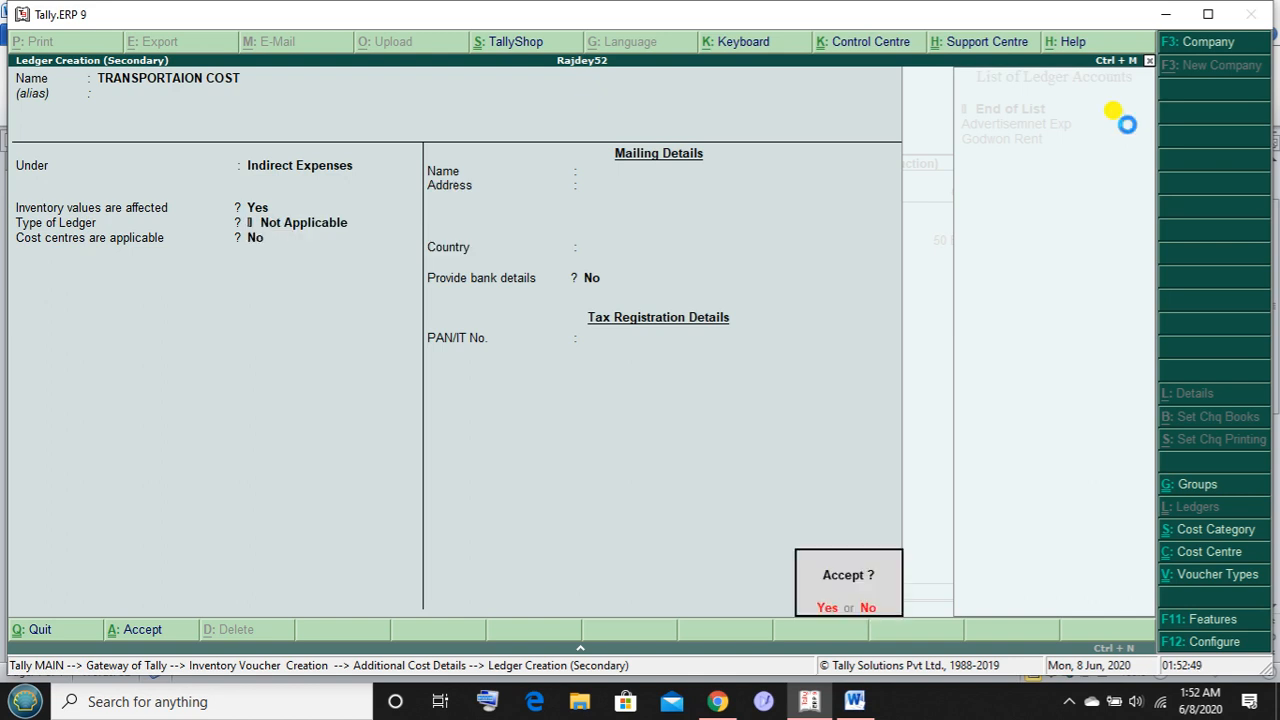
{"action": "key", "text": "Return"}
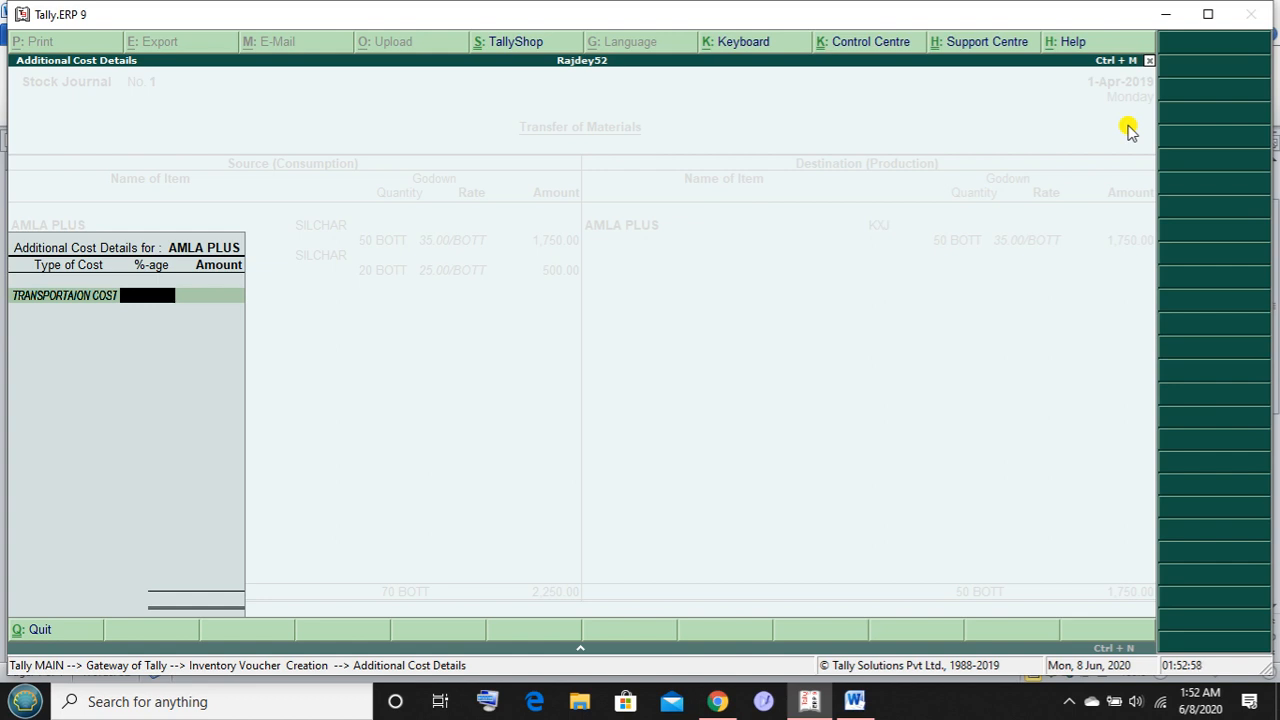
Try TRANSPORTAION COST percentages of 1% and 0.5% for AMLA PLUS
{"action": "type", "text": "1"}
{"action": "key", "text": "Return"}
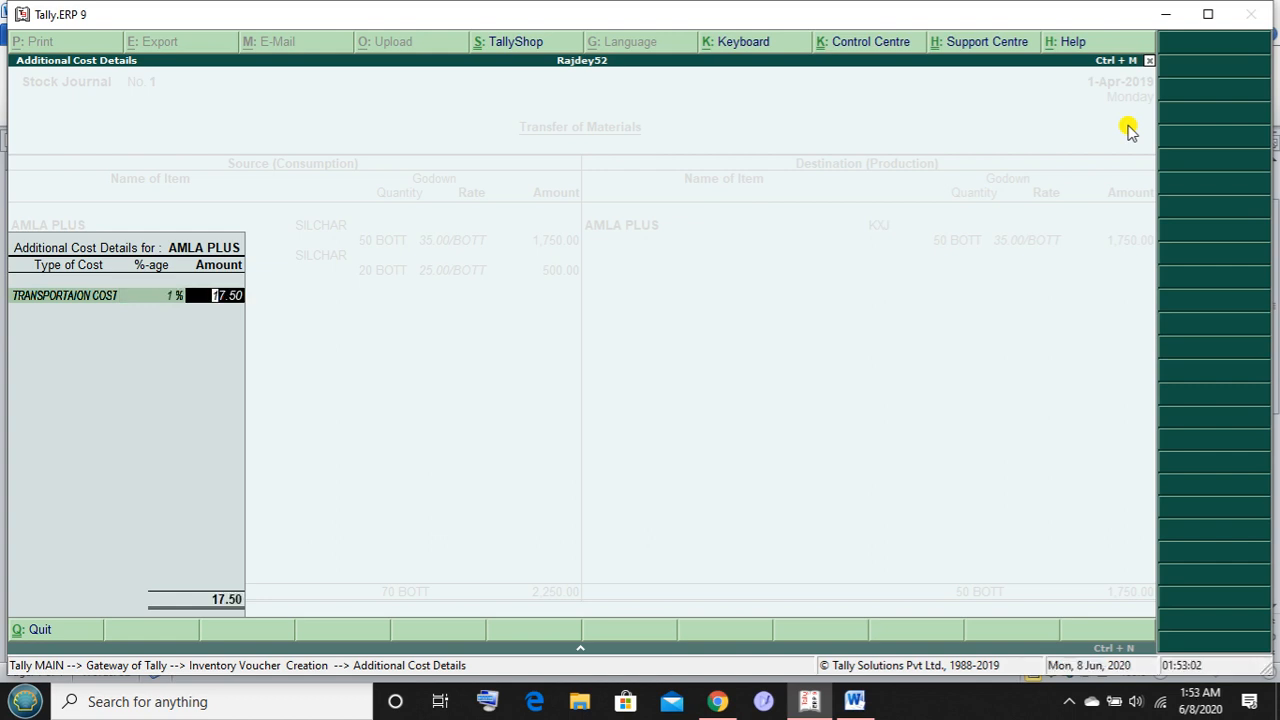
{"action": "key", "text": "BackSpace"}
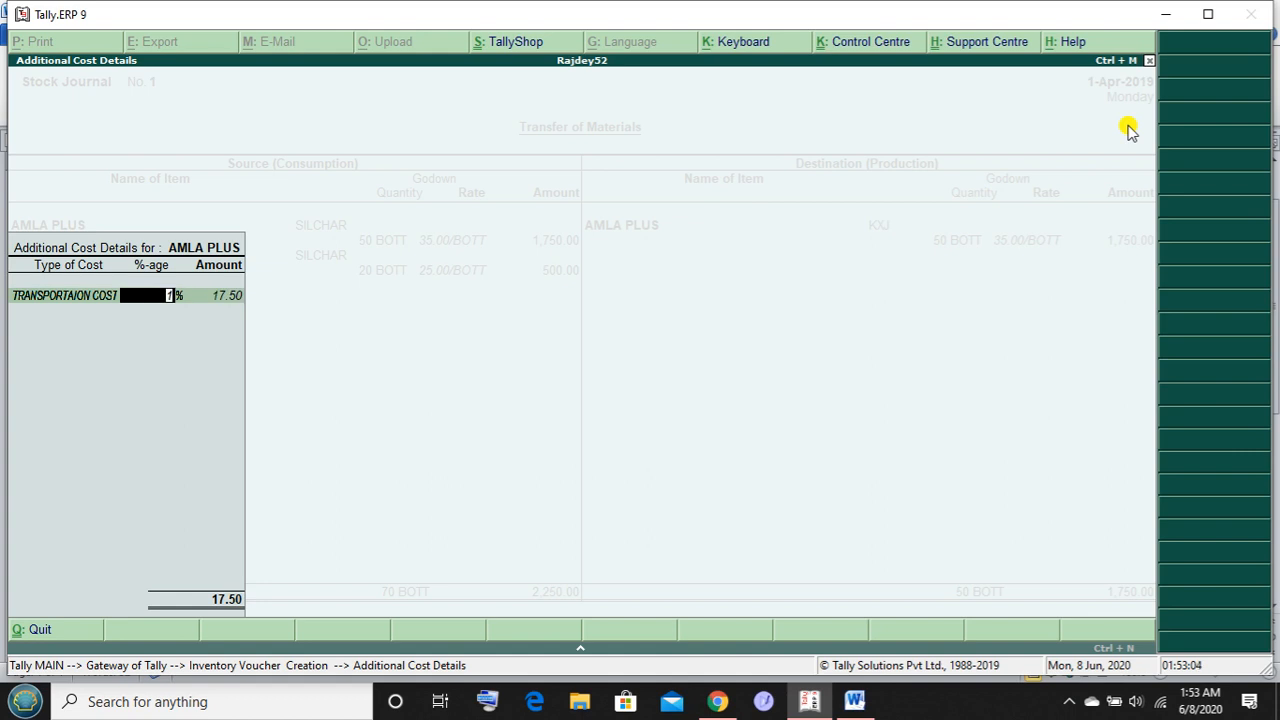
{"action": "type", "text": "0.5"}
{"action": "key", "text": "Return"}
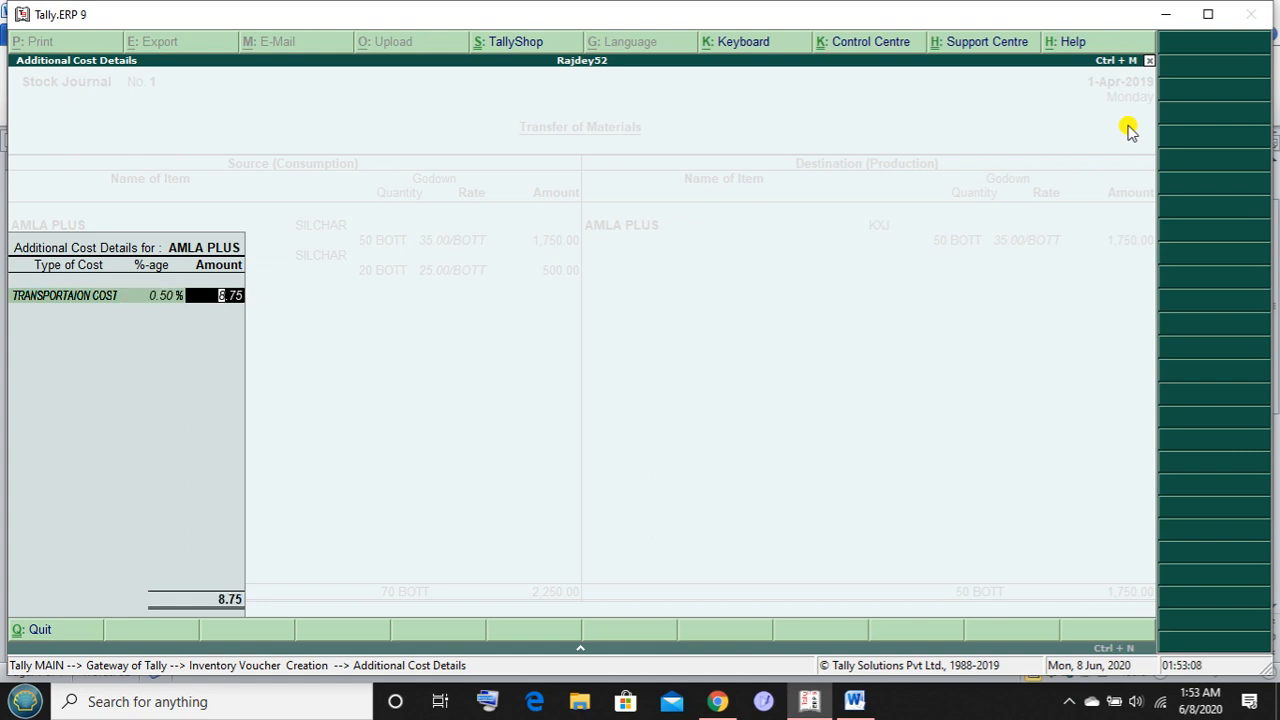
Set the TRANSPORTAION COST for AMLA PLUS to 0.3% and accept the additional cost details
{"action": "key", "text": "BackSpace"}
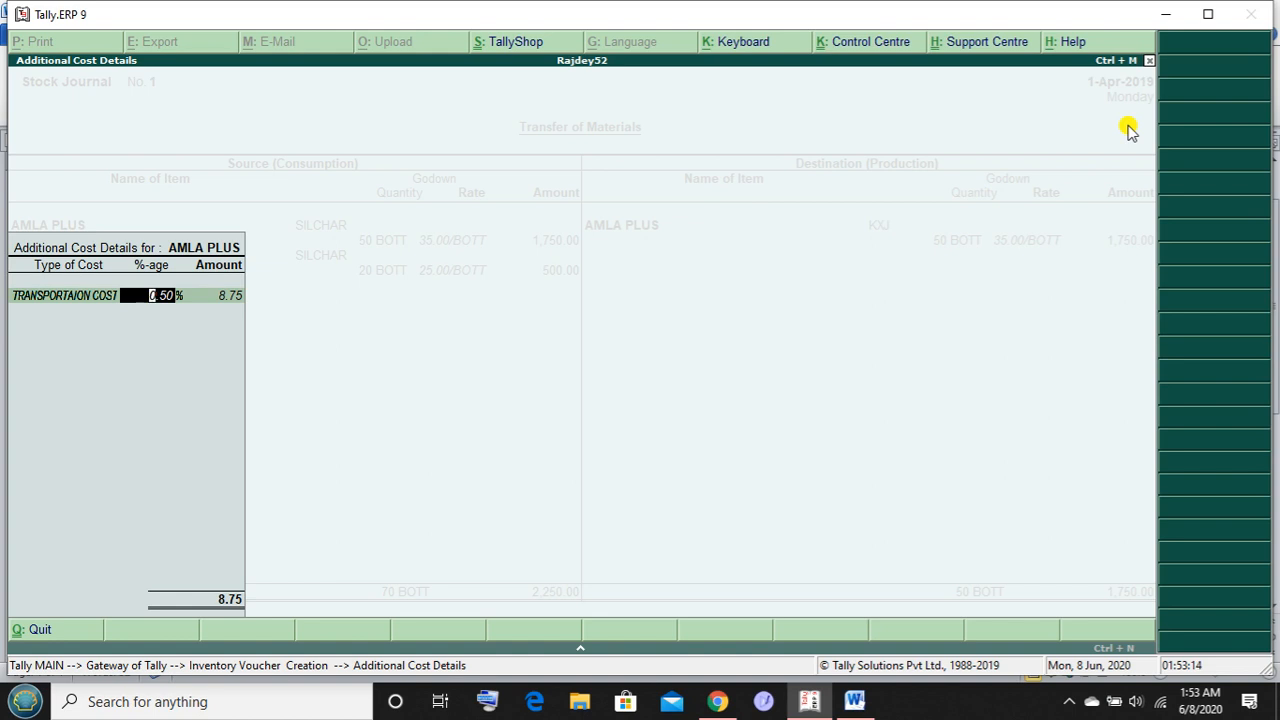
{"action": "type", "text": "0.3"}
{"action": "key", "text": "Return"}
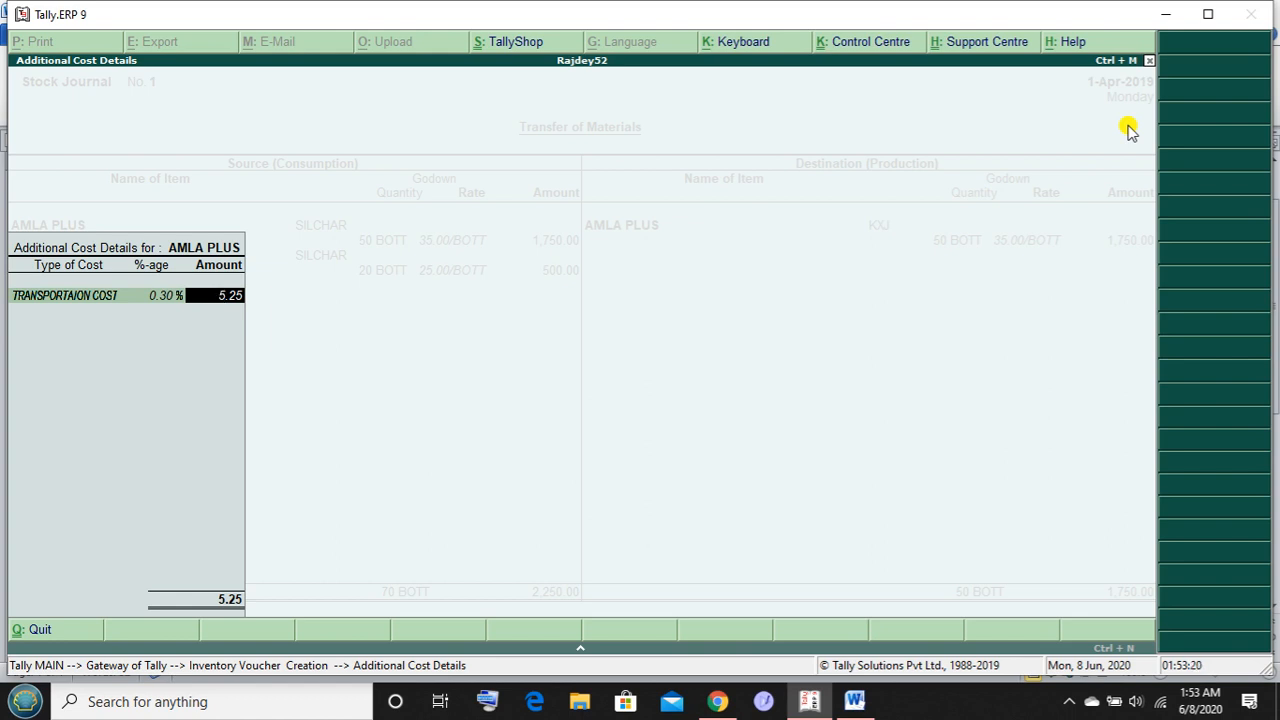
{"action": "key", "text": "Return"}
{"action": "key", "text": "Return"}
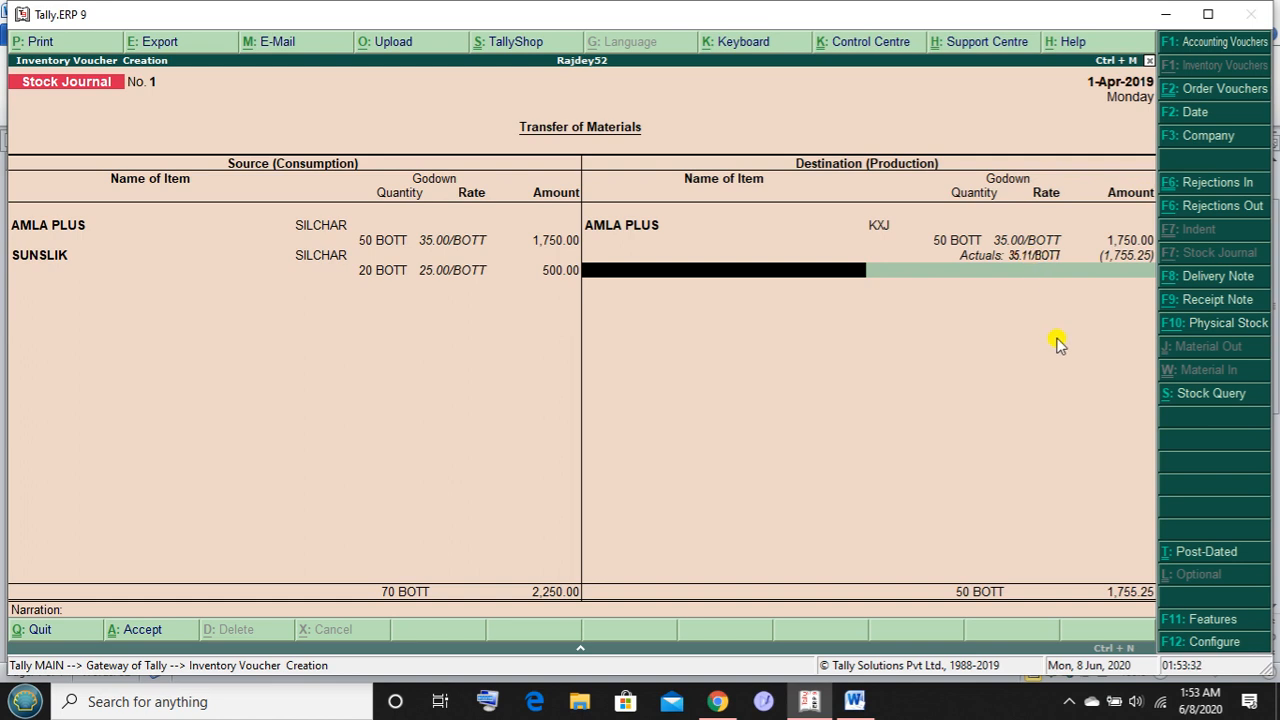
Add SUNSLIK as the second destination item of the stock journal and assign it to godown KXJ
{"action": "key", "text": "space"}
{"action": "key", "text": "Down"}
{"action": "key", "text": "Down"}
{"action": "key", "text": "Down"}
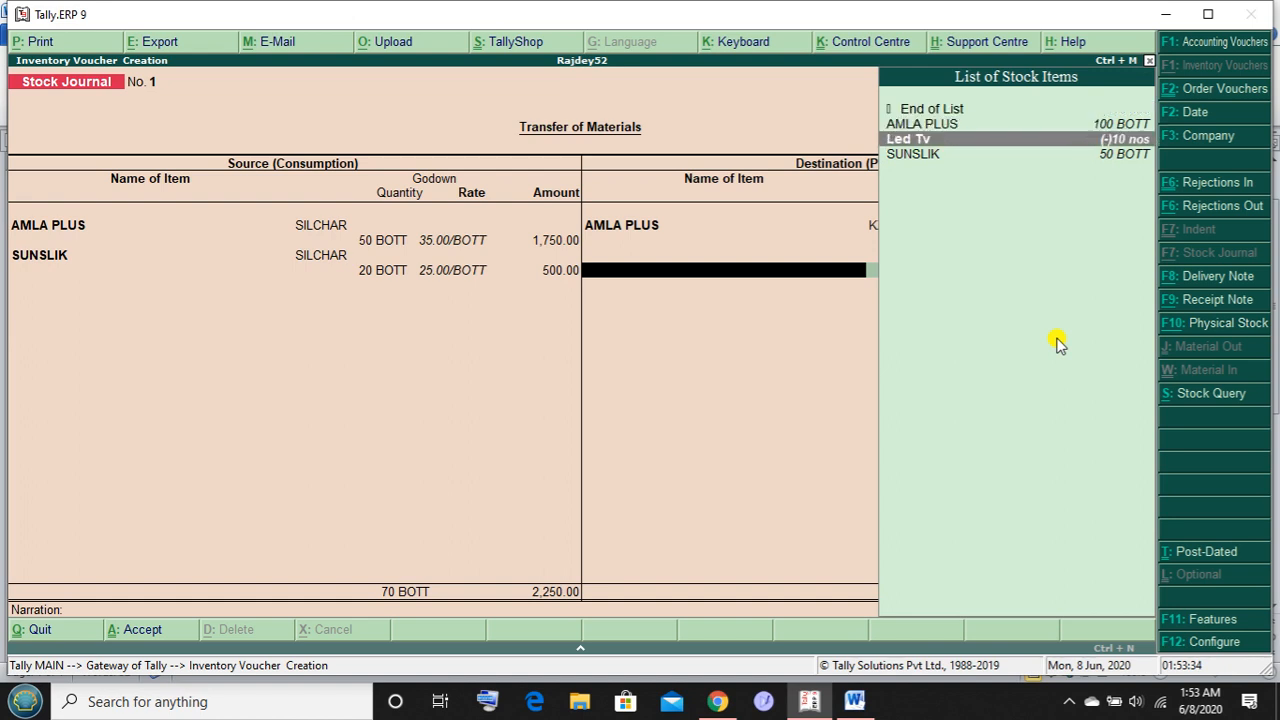
{"action": "key", "text": "Return"}
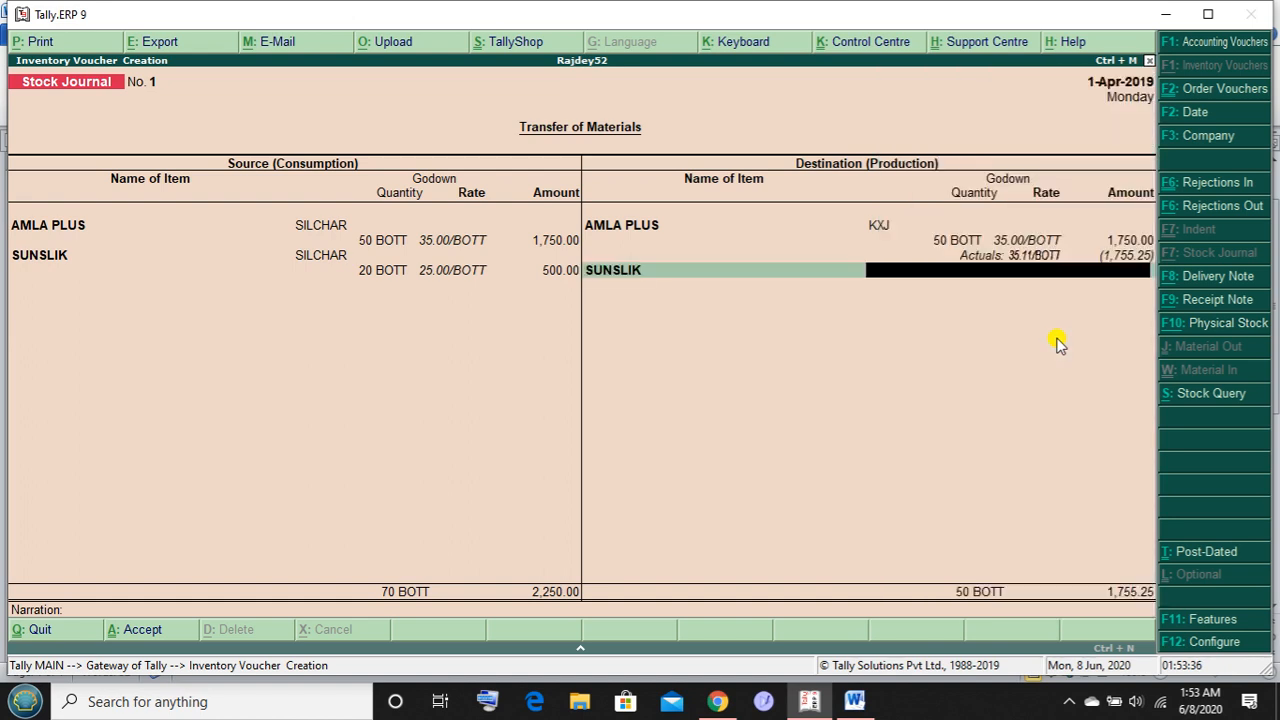
{"action": "type", "text": "S"}
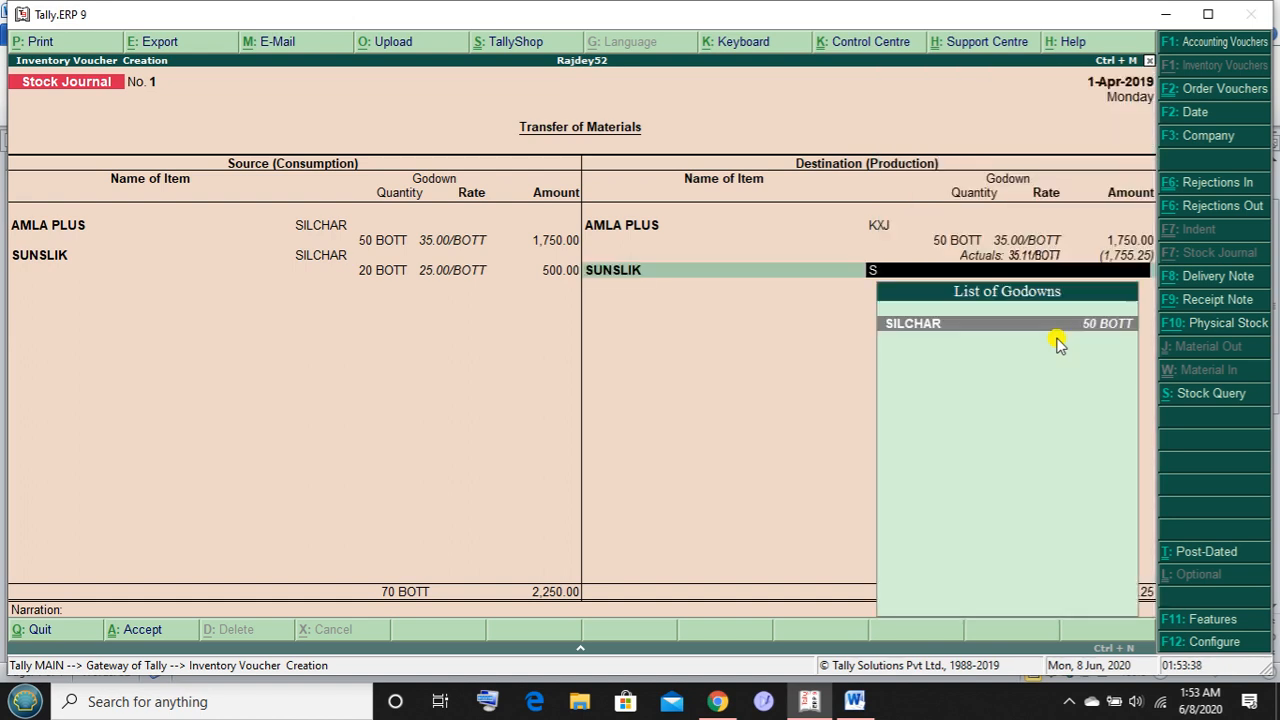
{"action": "key", "text": "BackSpace"}
{"action": "type", "text": "K"}
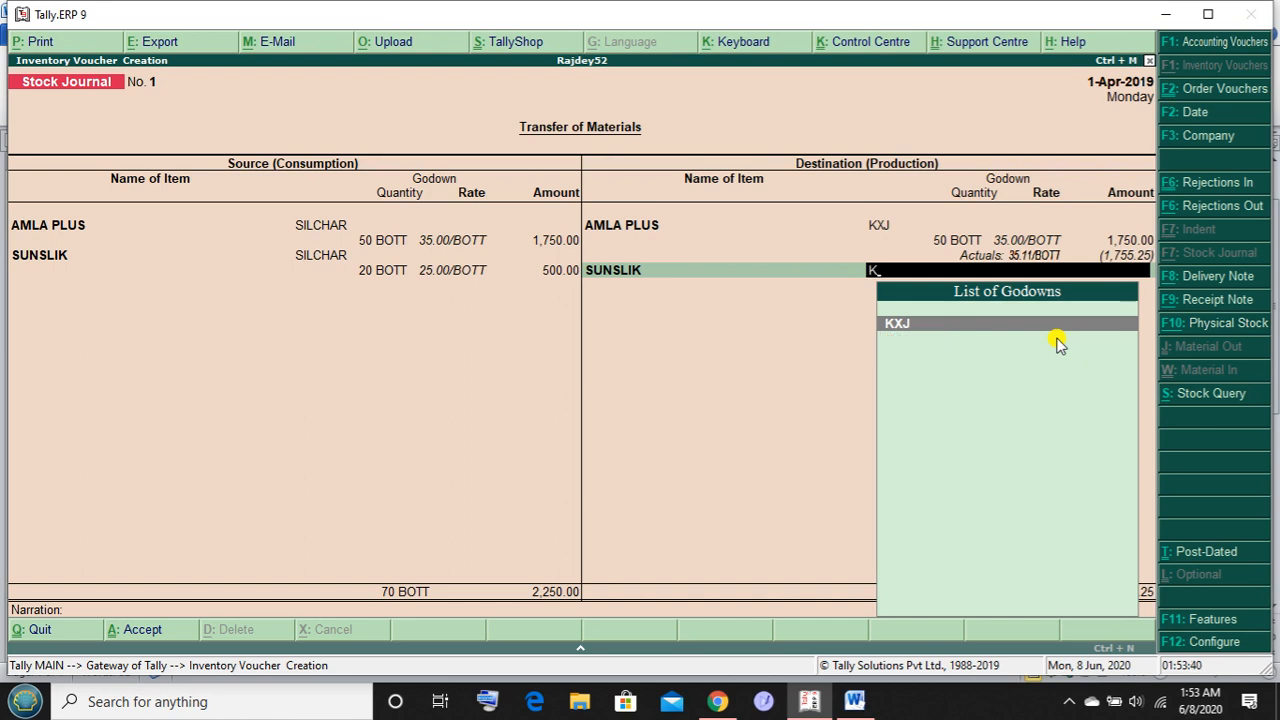
{"action": "key", "text": "Return"}
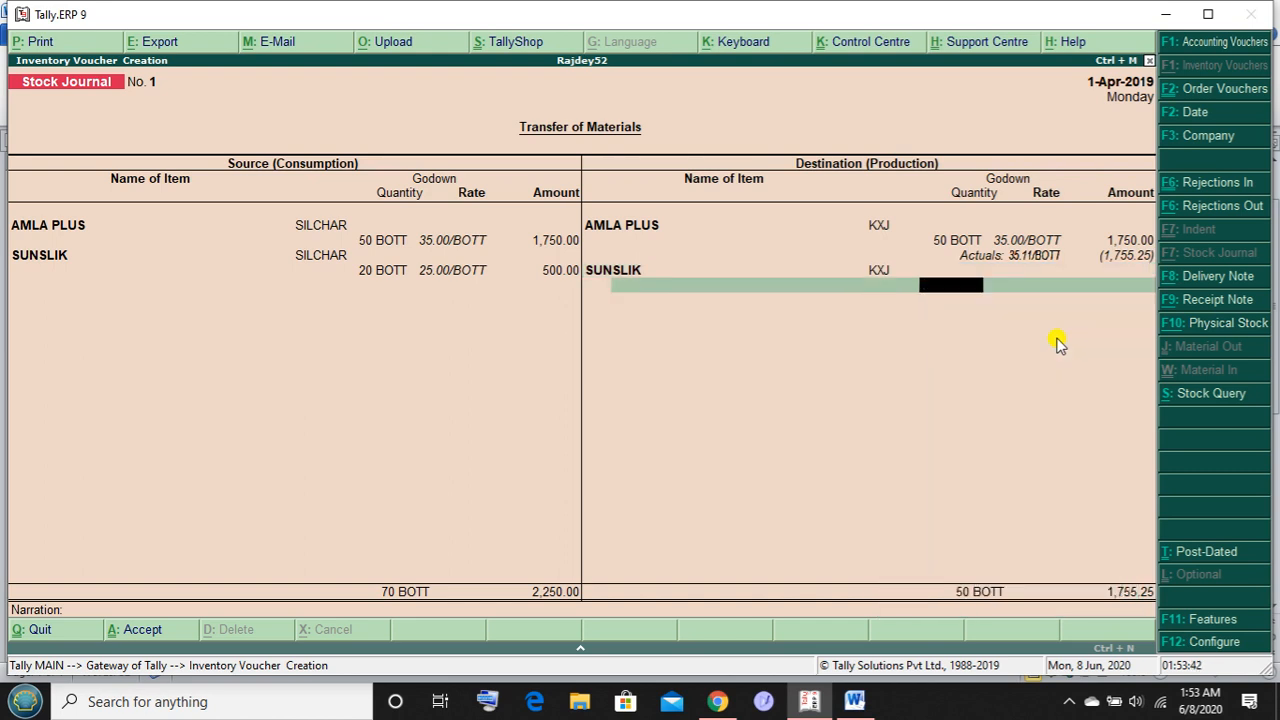
Enter 20 BOTT as the destination quantity for SUNSLIK, keeping its rate and adding no additional cost
{"action": "type", "text": "20"}
{"action": "key", "text": "Return"}
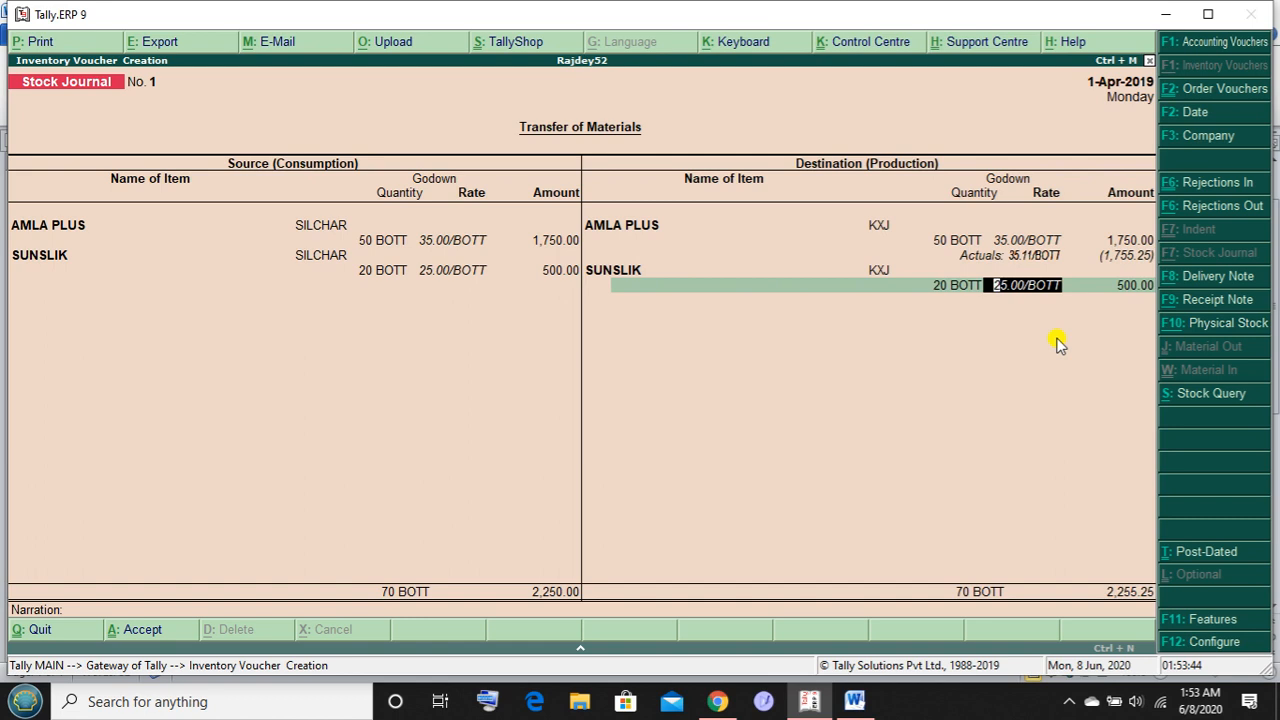
{"action": "key", "text": "Return"}
{"action": "key", "text": "Return"}
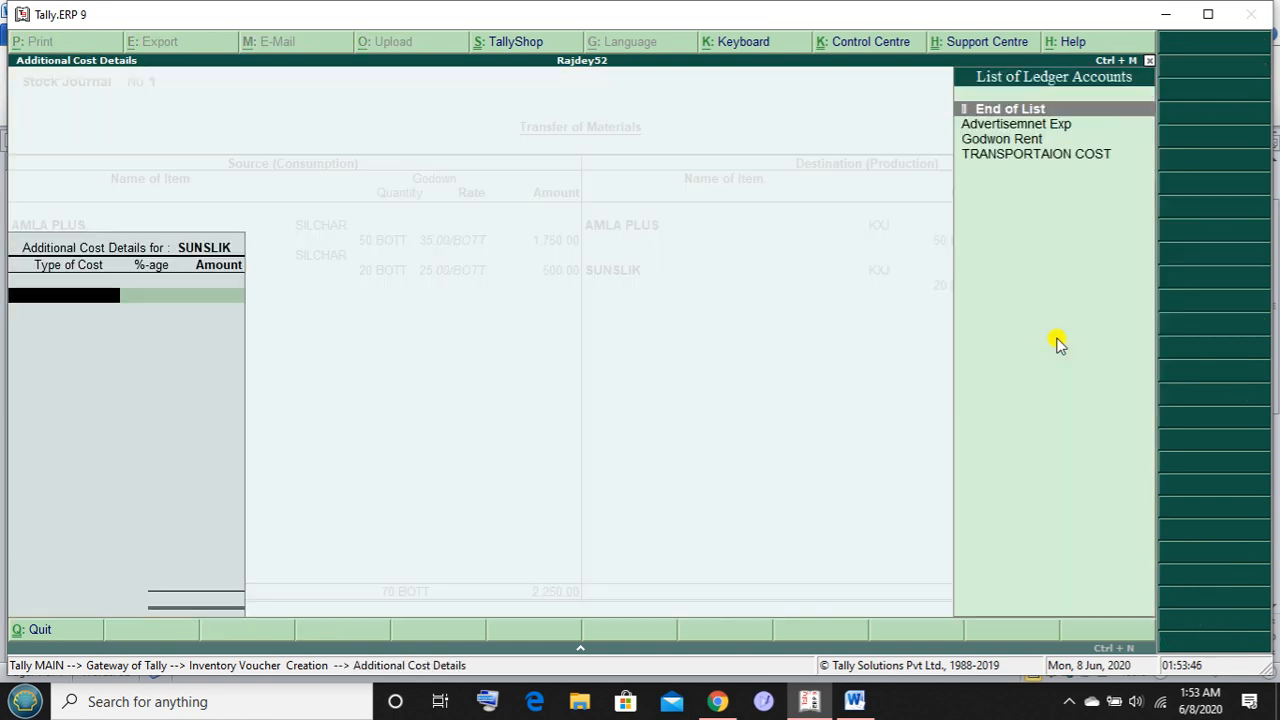
{"action": "key", "text": "Return"}
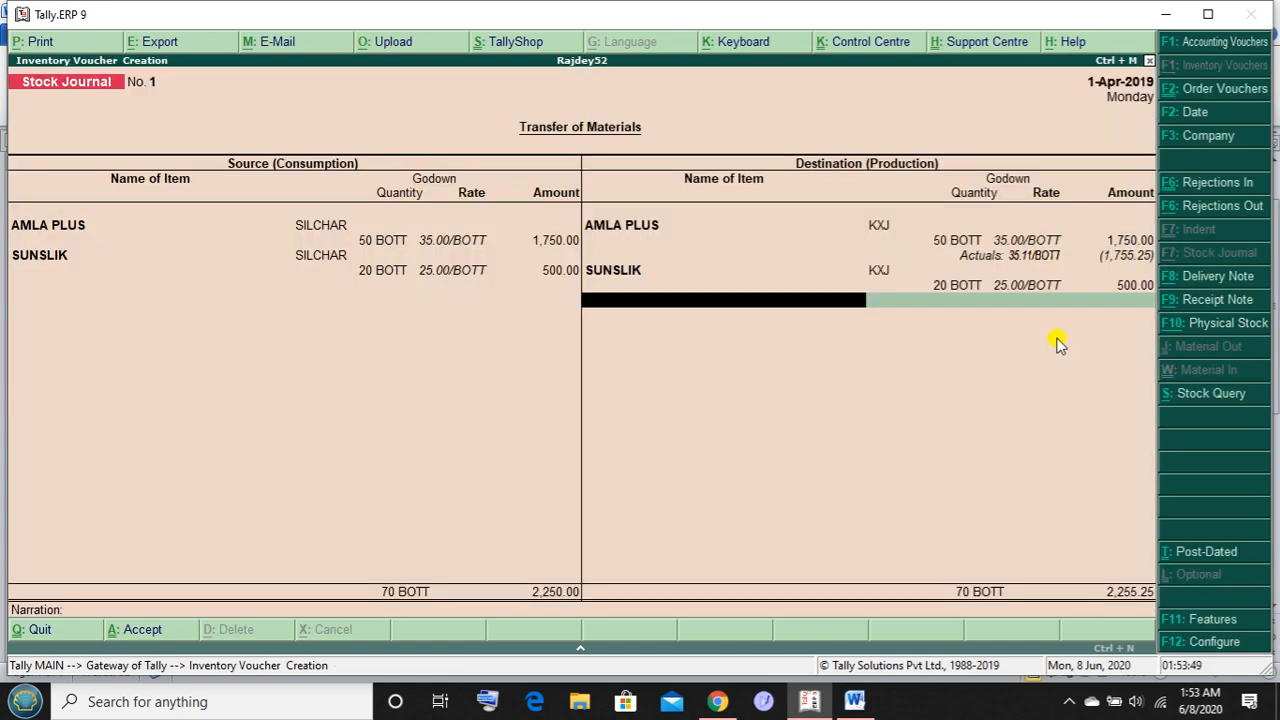
End the destination item list, accept the stock journal without a narration and return to the Gateway of Tally
{"action": "key", "text": "Return"}
{"action": "key", "text": "Return"}
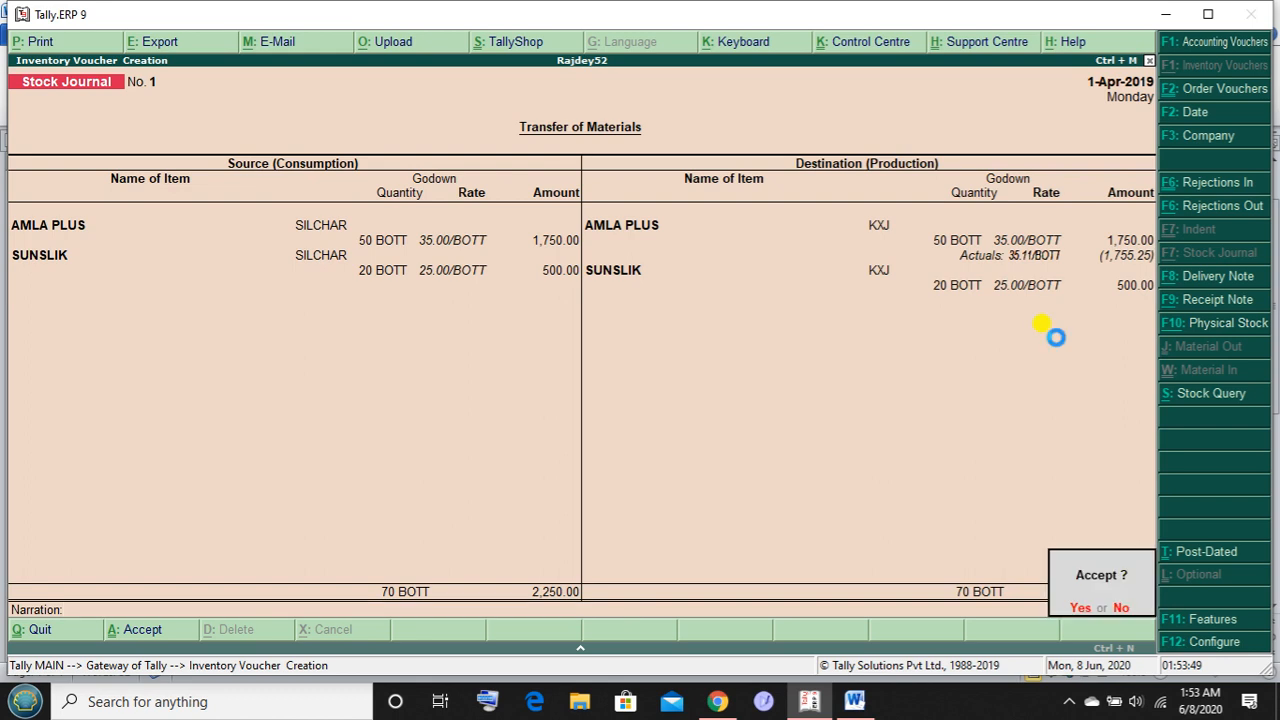
{"action": "key", "text": "Return"}
{"action": "key", "text": "Escape"}
{"action": "key", "text": "Return"}
{"action": "key", "text": "Escape"}
{"action": "key", "text": "Escape"}
Open the Statements of Inventory reports among the display reports
{"action": "key", "text": "Down"}
{"action": "key", "text": "Down"}
{"action": "key", "text": "Down"}
{"action": "key", "text": "Down"}
{"action": "key", "text": "Down"}
{"action": "key", "text": "Down"}
{"action": "key", "text": "Down"}
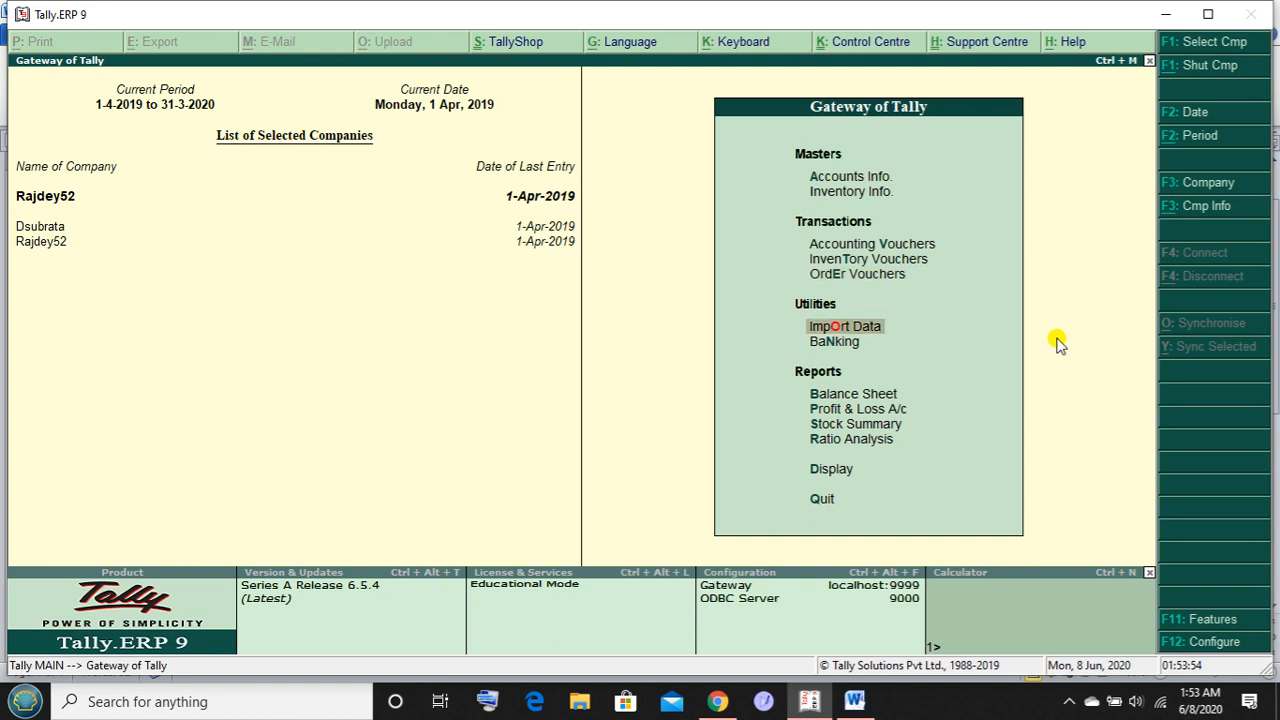
{"action": "key", "text": "Down"}
{"action": "key", "text": "Down"}
{"action": "key", "text": "Down"}
{"action": "key", "text": "Down"}
{"action": "key", "text": "Return"}
{"action": "key", "text": "Down"}
{"action": "key", "text": "Down"}
{"action": "key", "text": "Down"}
{"action": "key", "text": "Down"}
{"action": "key", "text": "Down"}
{"action": "key", "text": "Down"}
{"action": "key", "text": "Down"}
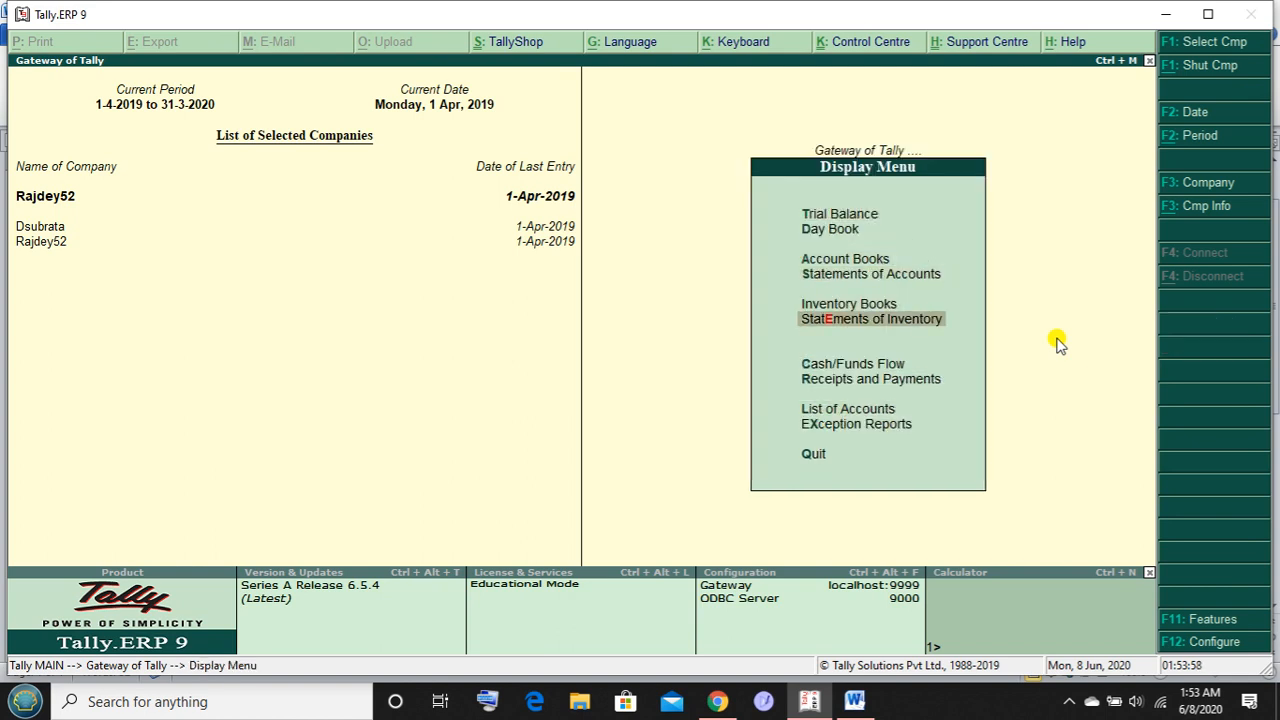
{"action": "key", "text": "Up"}
{"action": "key", "text": "Up"}
{"action": "key", "text": "Up"}
{"action": "key", "text": "Up"}
{"action": "key", "text": "Up"}
{"action": "key", "text": "Up"}
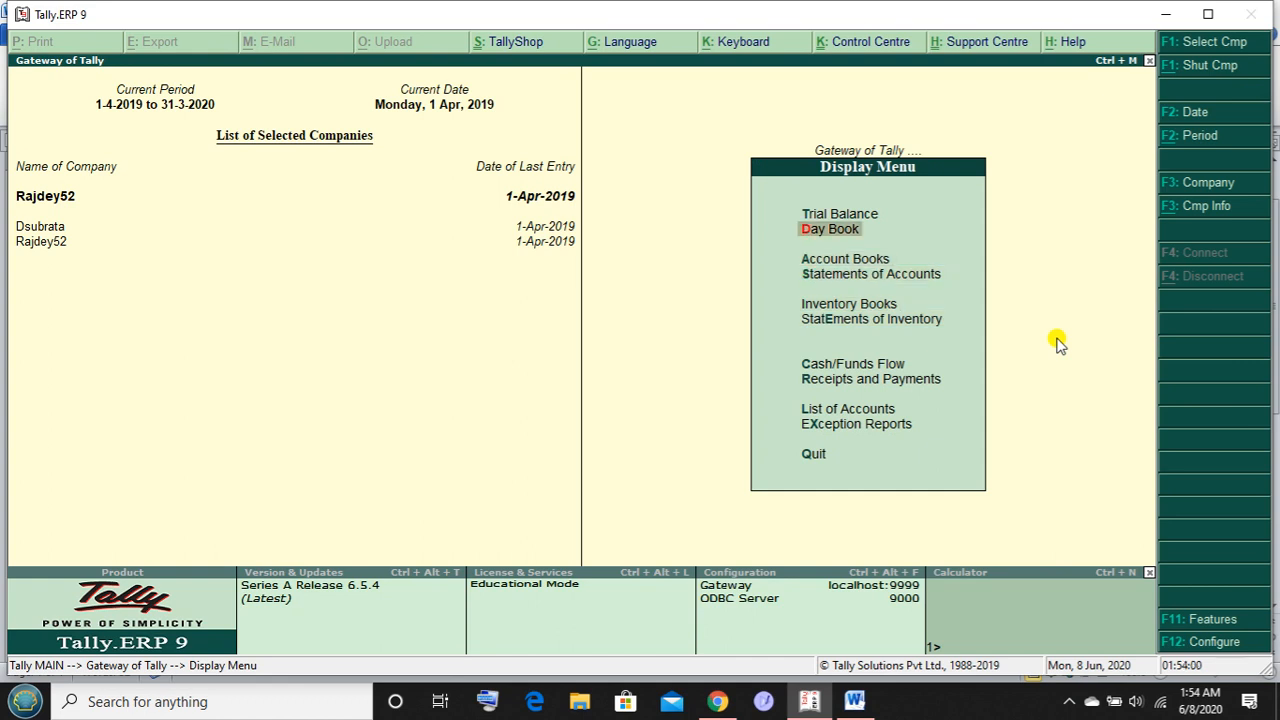
{"action": "key", "text": "Down"}
{"action": "key", "text": "Down"}
{"action": "key", "text": "Down"}
{"action": "key", "text": "Down"}
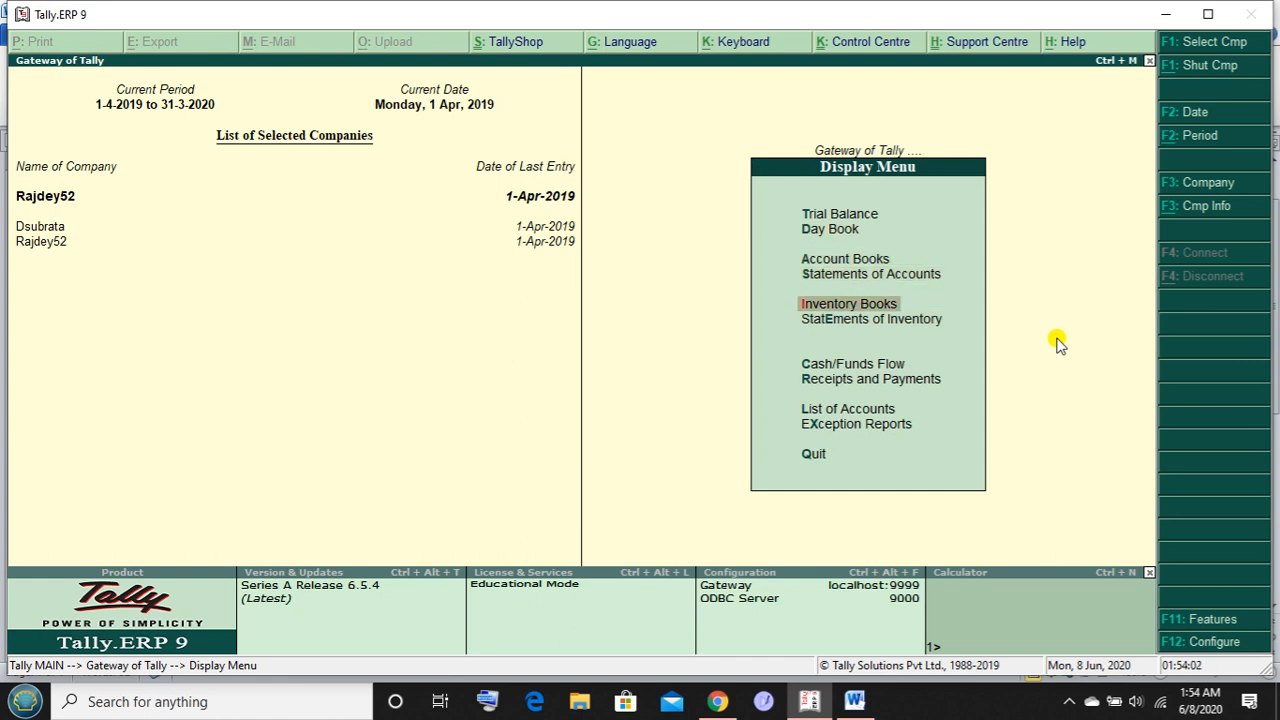
{"action": "key", "text": "Return"}
{"action": "key", "text": "Down"}
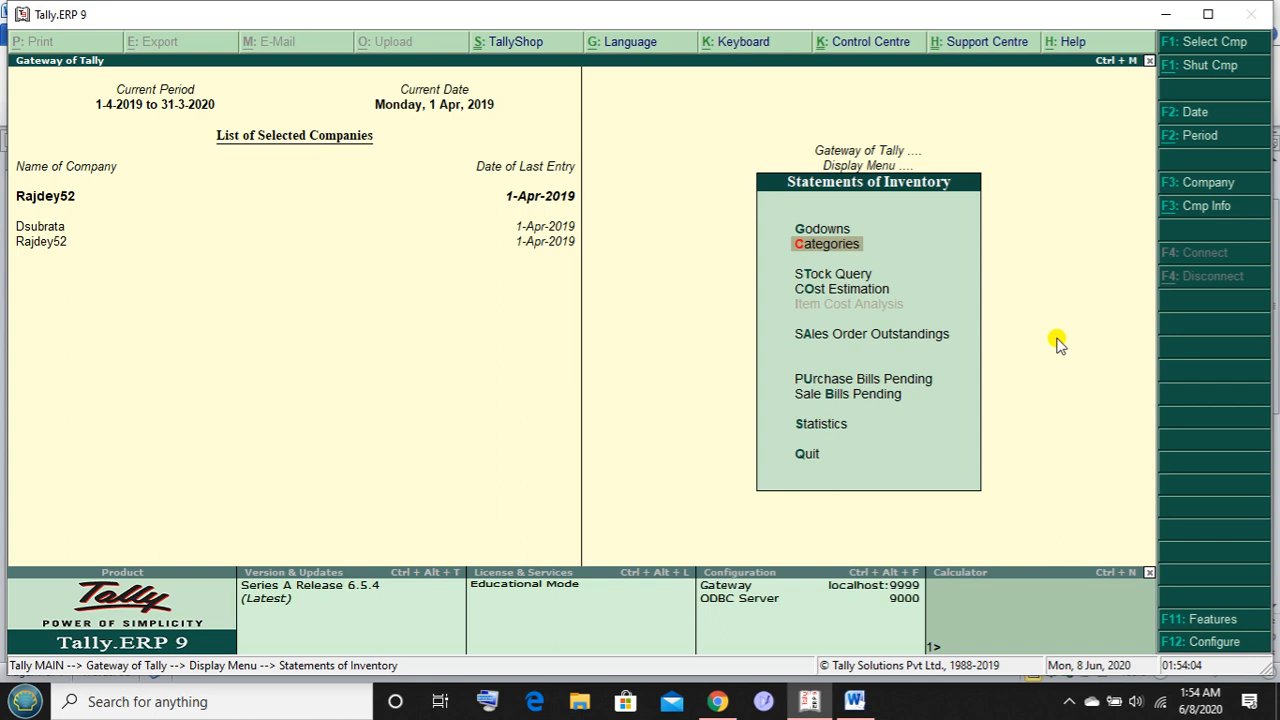
Display the Godown Summary for godown KXJ
{"action": "key", "text": "Up"}
{"action": "key", "text": "Return"}
{"action": "key", "text": "Down"}
{"action": "key", "text": "Down"}
{"action": "key", "text": "Up"}
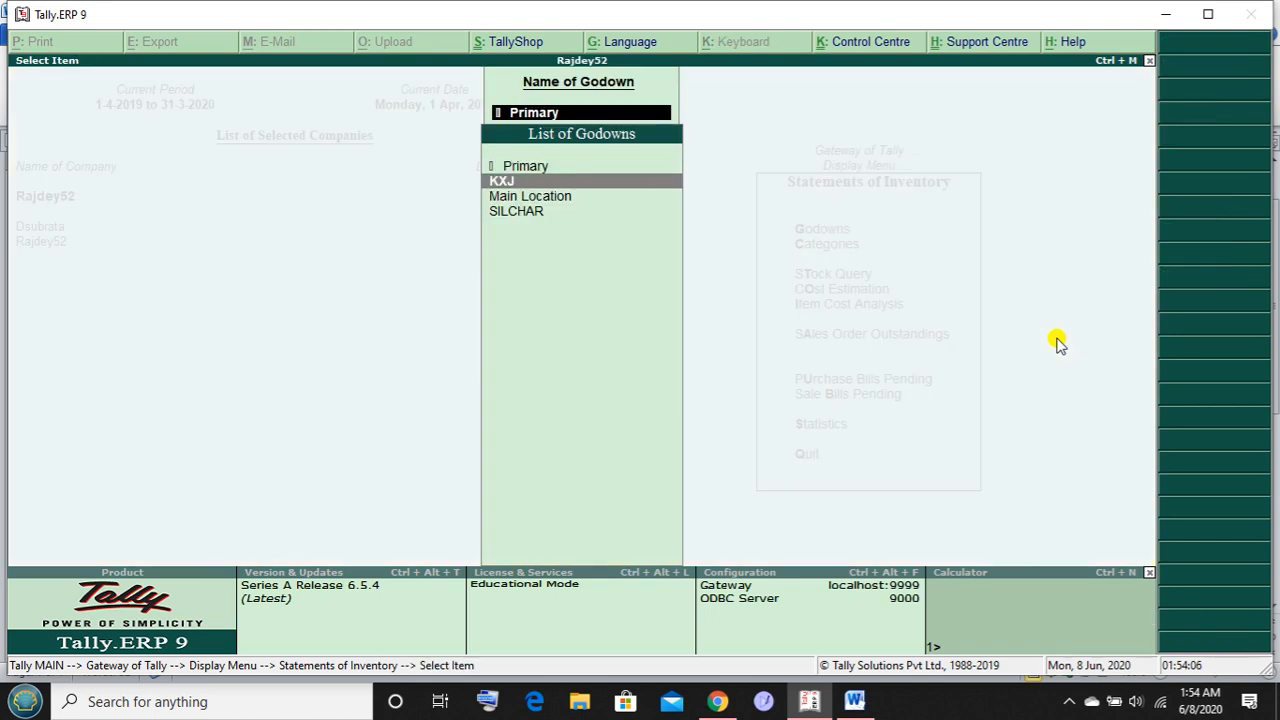
{"action": "key", "text": "Return"}
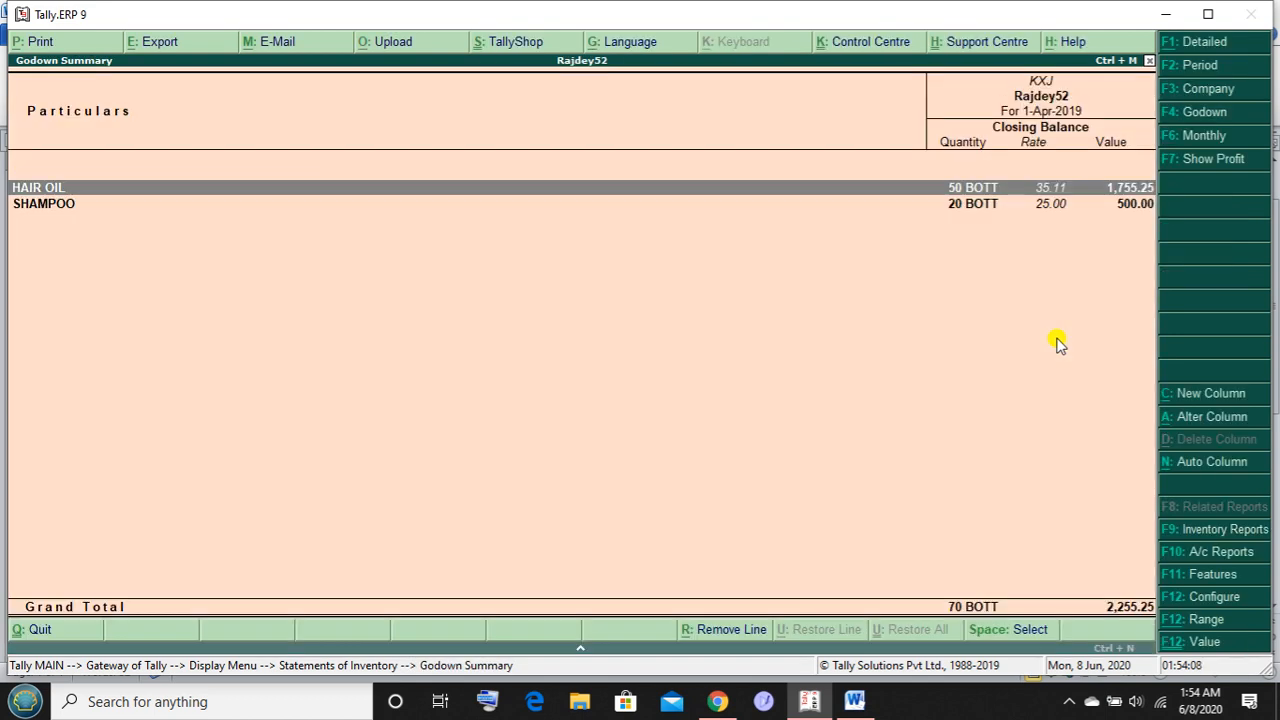
{"action": "key", "text": "F2"}
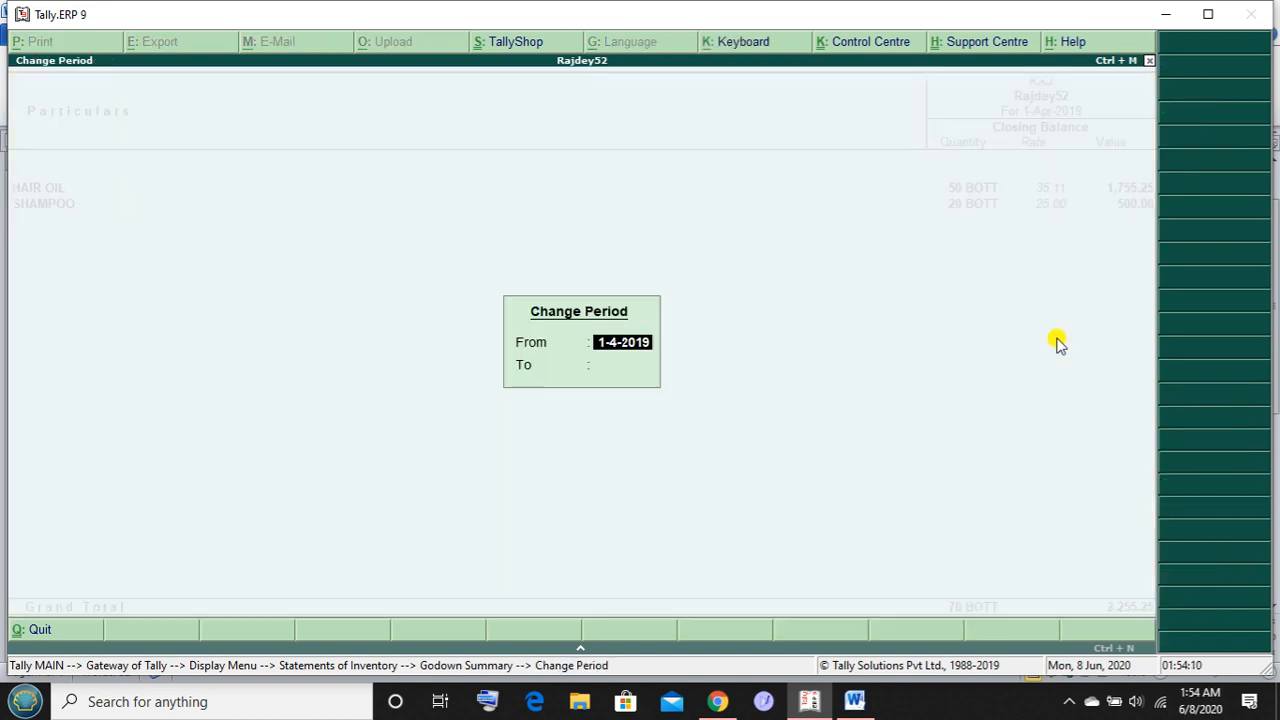
{"action": "key", "text": "Escape"}
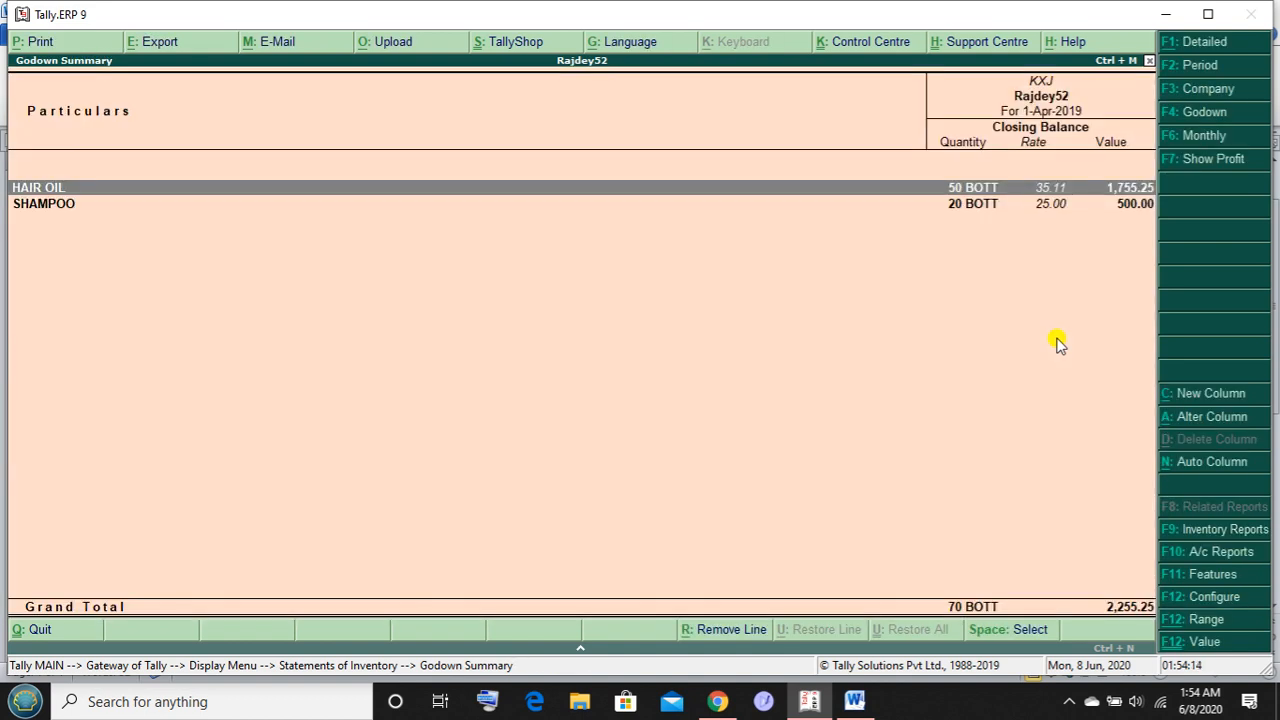
{"action": "key", "text": "F2"}
{"action": "key", "text": "Escape"}
Show the KXJ Godown Summary in detail and configure it to include opening balance, goods inwards and goods outwards
{"action": "key", "text": "alt+F1"}
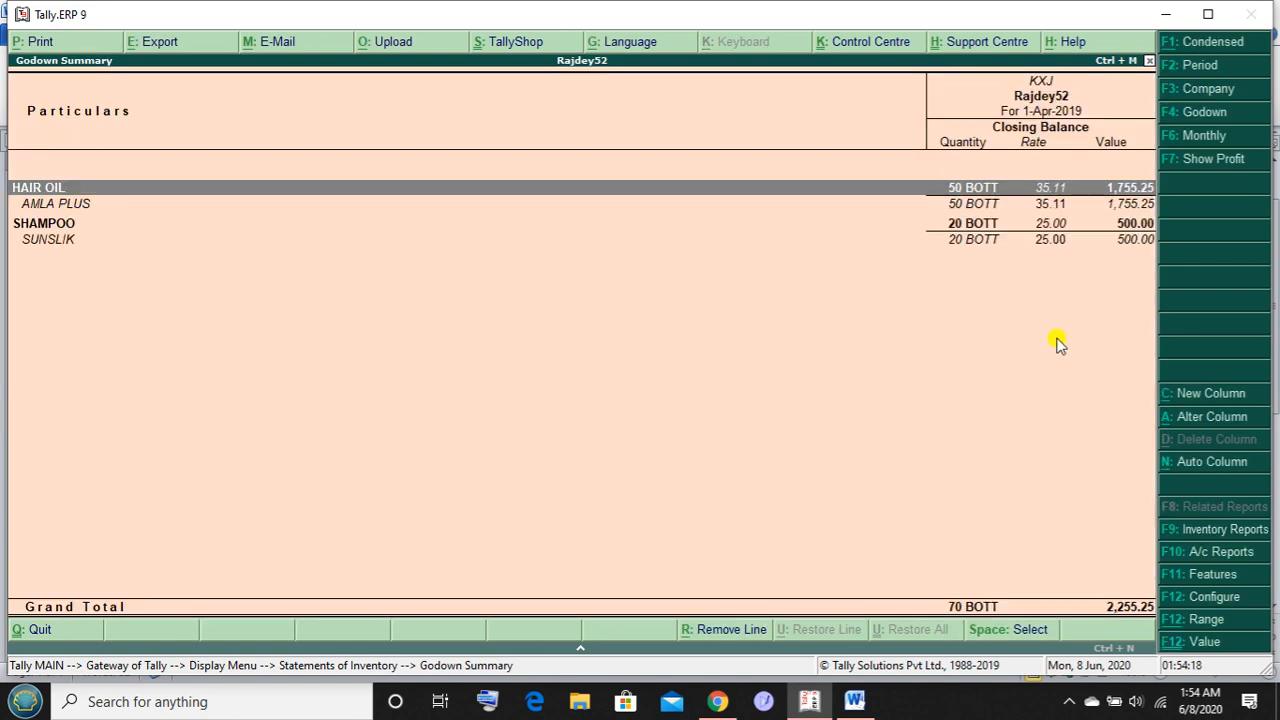
{"action": "key", "text": "F12"}
{"action": "key", "text": "Return"}
{"action": "key", "text": "Return"}
{"action": "key", "text": "Return"}
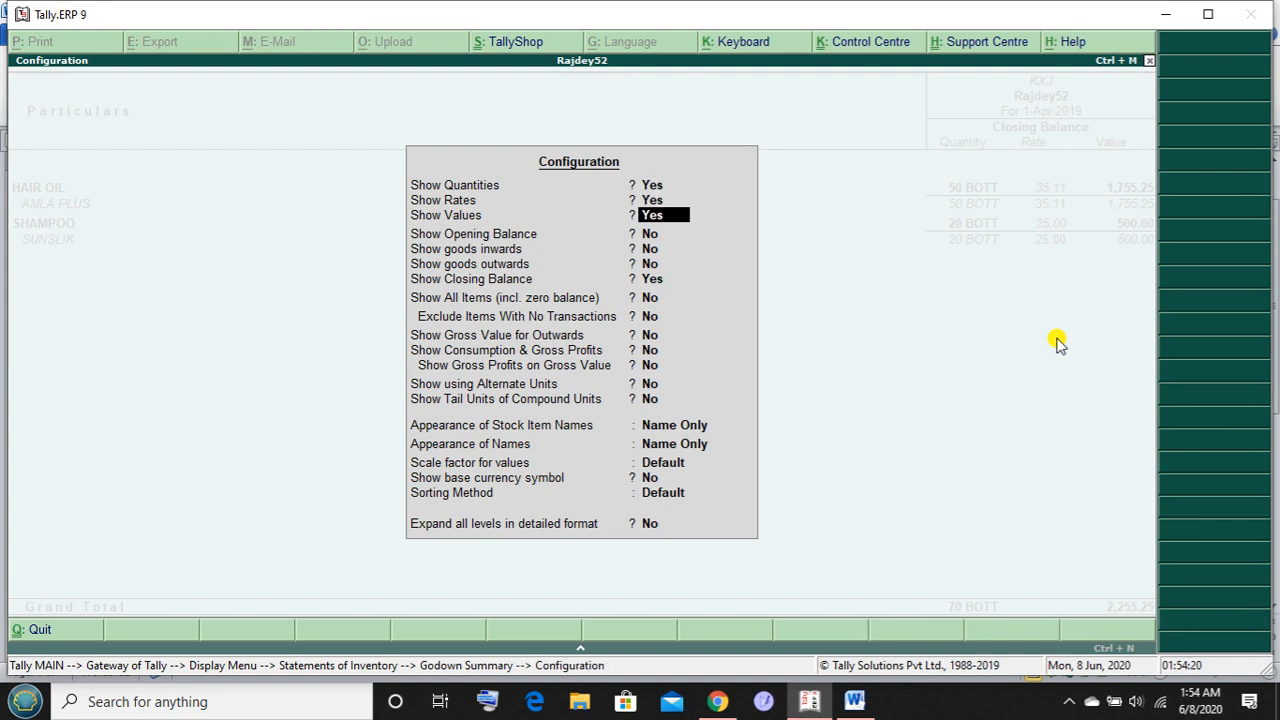
{"action": "type", "text": "y"}
{"action": "key", "text": "Return"}
{"action": "type", "text": "y"}
{"action": "key", "text": "Return"}
{"action": "type", "text": "y"}
{"action": "key", "text": "Return"}
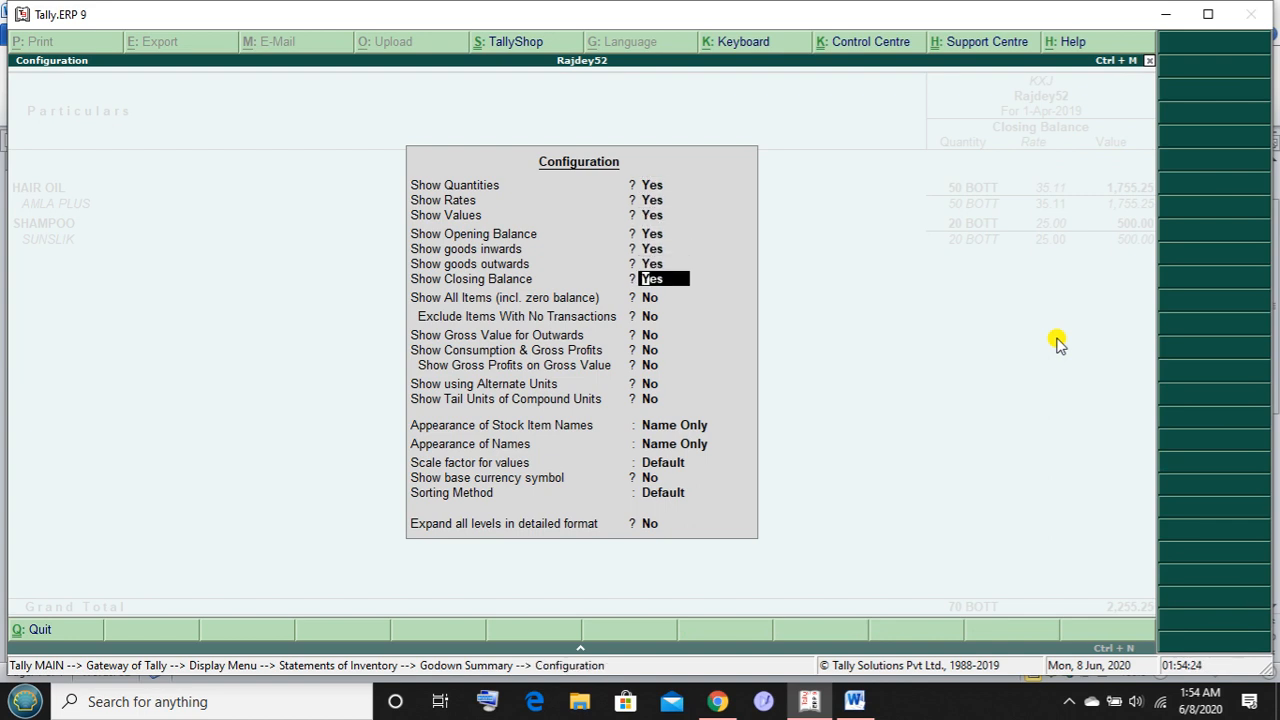
{"action": "key", "text": "ctrl+a"}
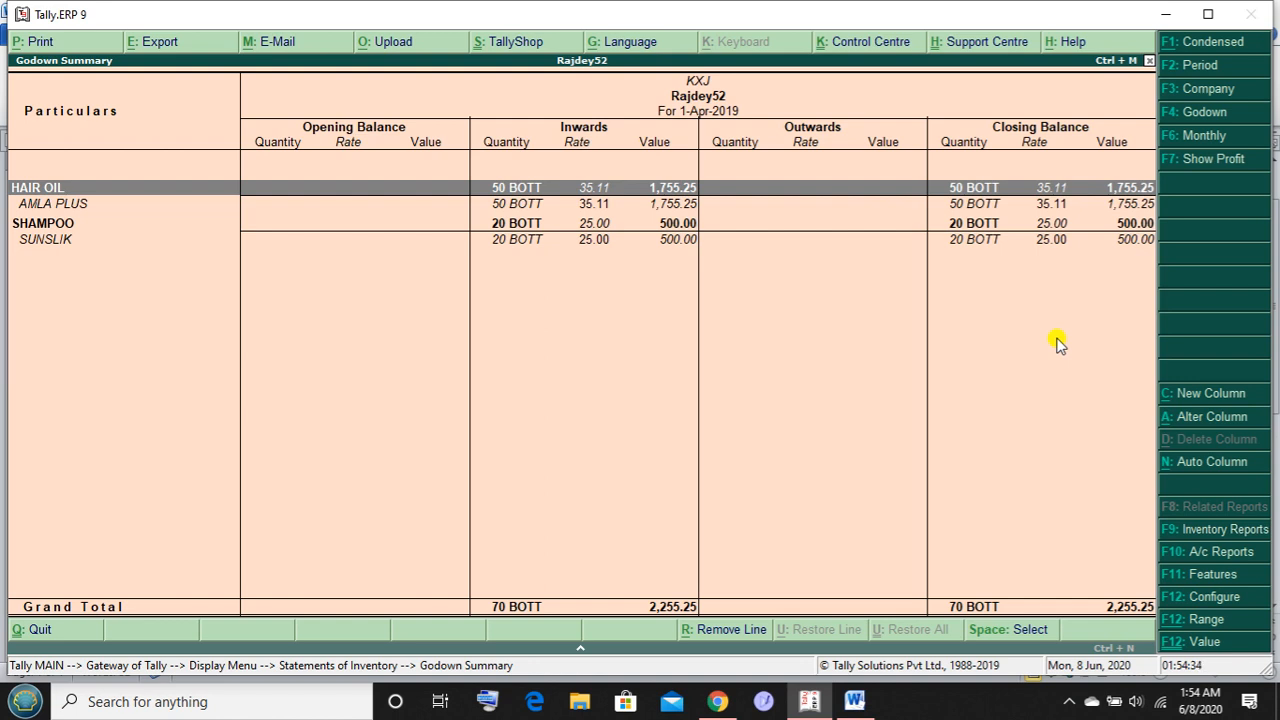
Close the KXJ summary and display the Godown Summary for godown SILCHAR
{"action": "key", "text": "Escape"}
{"action": "key", "text": "Escape"}
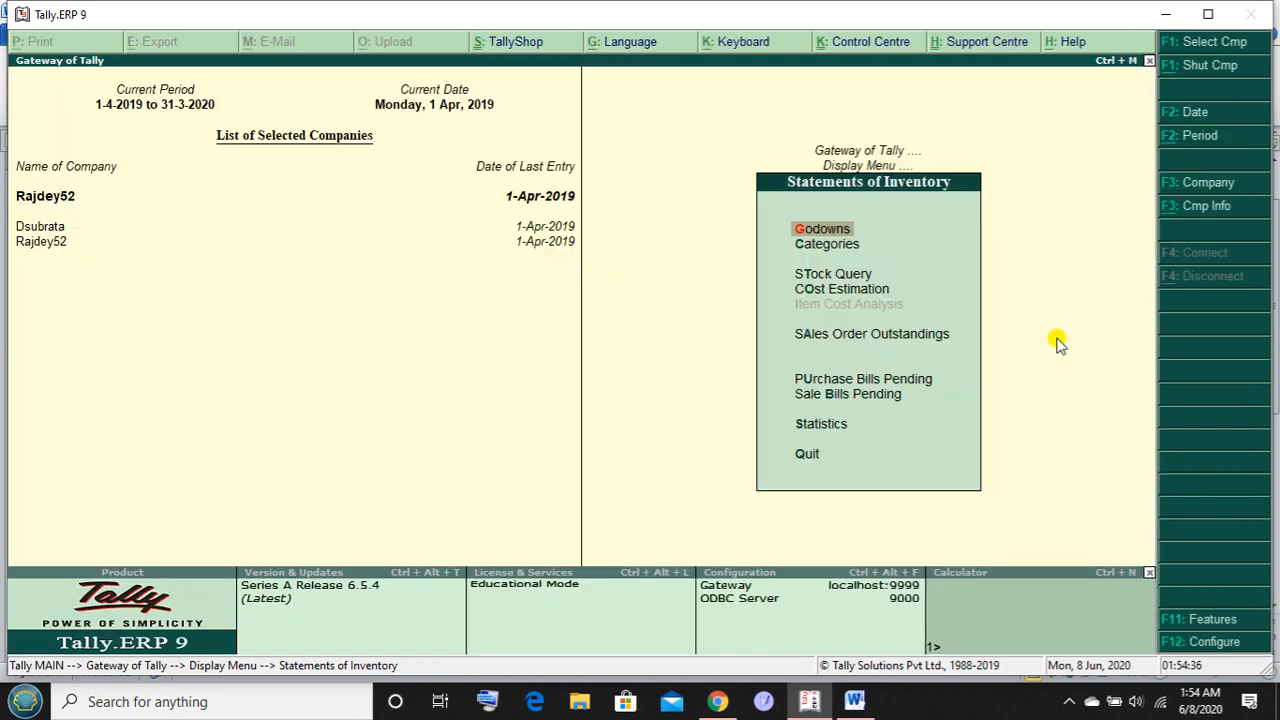
{"action": "key", "text": "Return"}
{"action": "key", "text": "BackSpace"}
{"action": "key", "text": "BackSpace"}
{"action": "key", "text": "BackSpace"}
{"action": "key", "text": "BackSpace"}
{"action": "key", "text": "BackSpace"}
{"action": "key", "text": "BackSpace"}
{"action": "key", "text": "BackSpace"}
{"action": "key", "text": "Down"}
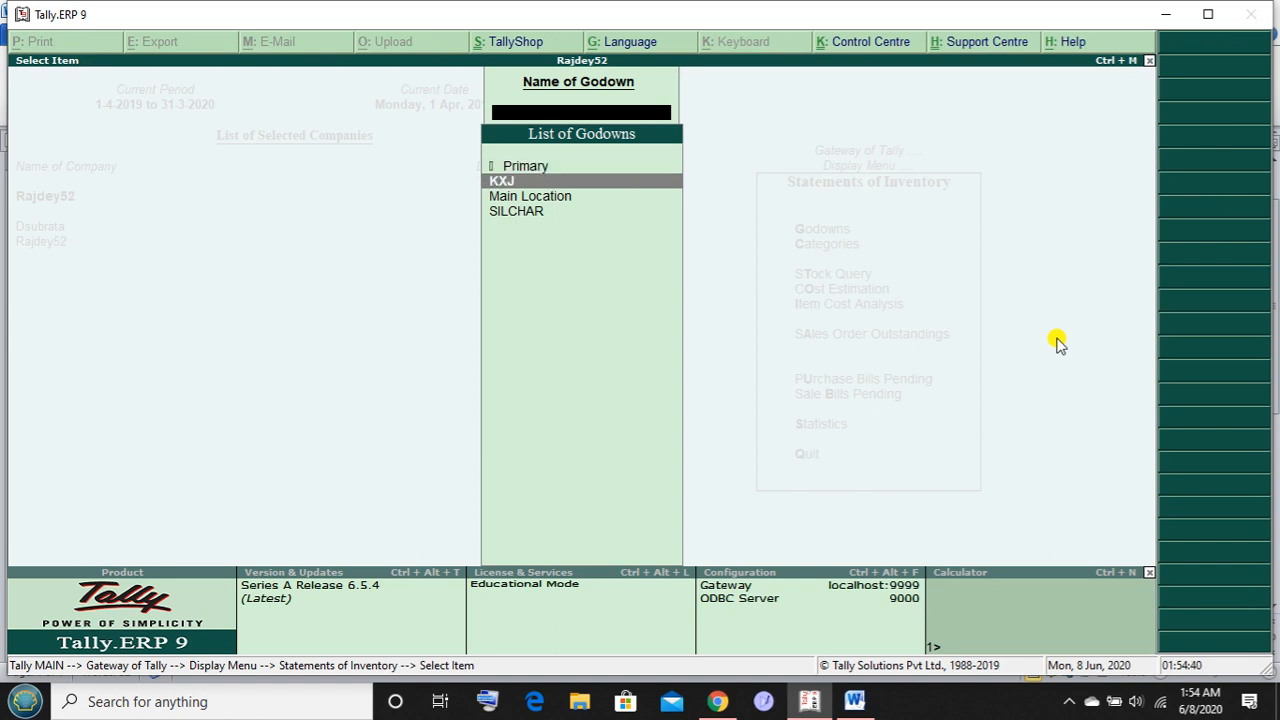
{"action": "key", "text": "Down"}
{"action": "key", "text": "Down"}
{"action": "key", "text": "Down"}
{"action": "key", "text": "Return"}
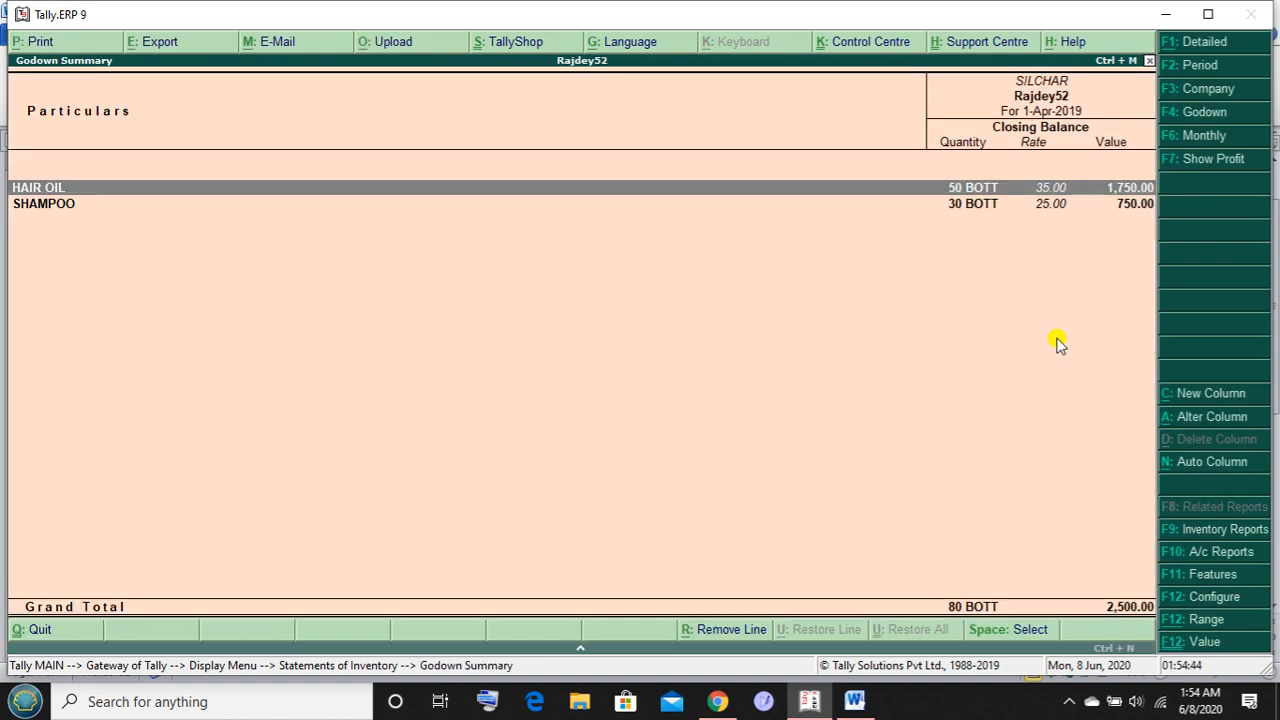
Show the SILCHAR Godown Summary in detail and configure it to include opening balance, goods inwards and goods outwards
{"action": "key", "text": "alt+F1"}
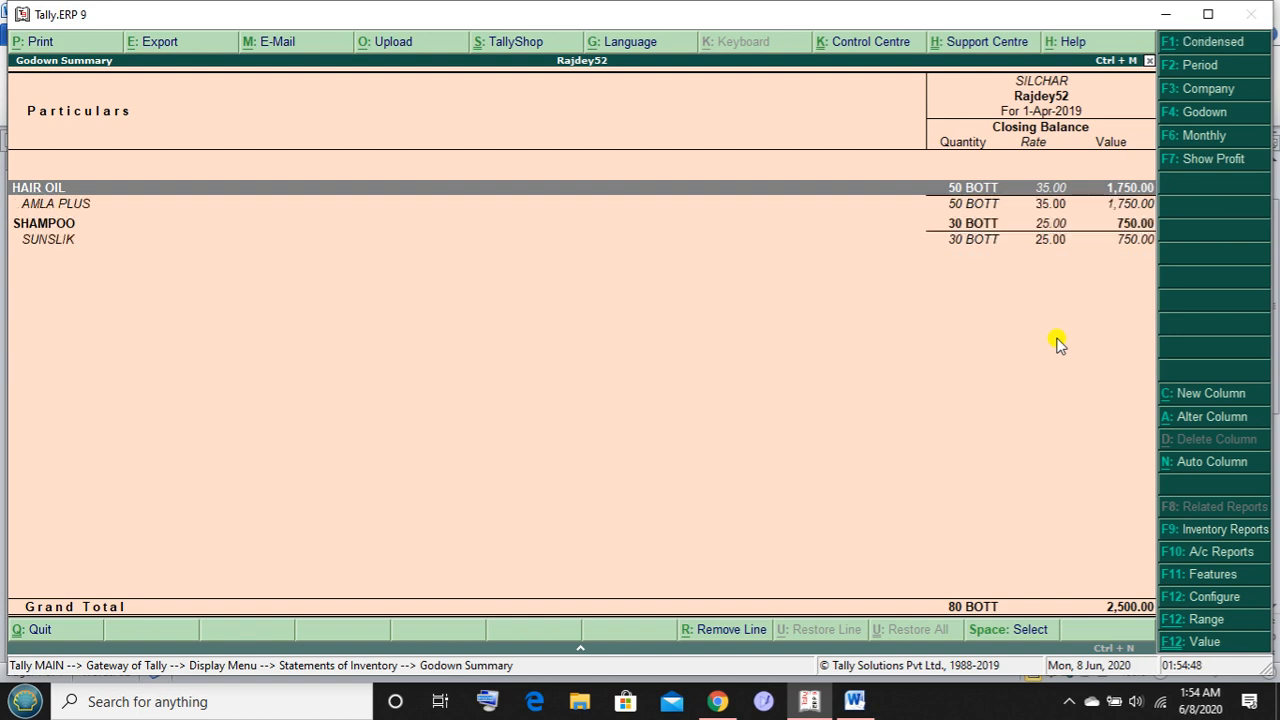
{"action": "key", "text": "F12"}
{"action": "key", "text": "Down"}
{"action": "key", "text": "Down"}
{"action": "key", "text": "Down"}
{"action": "key", "text": "y"}
{"action": "key", "text": "y"}
{"action": "key", "text": "y"}
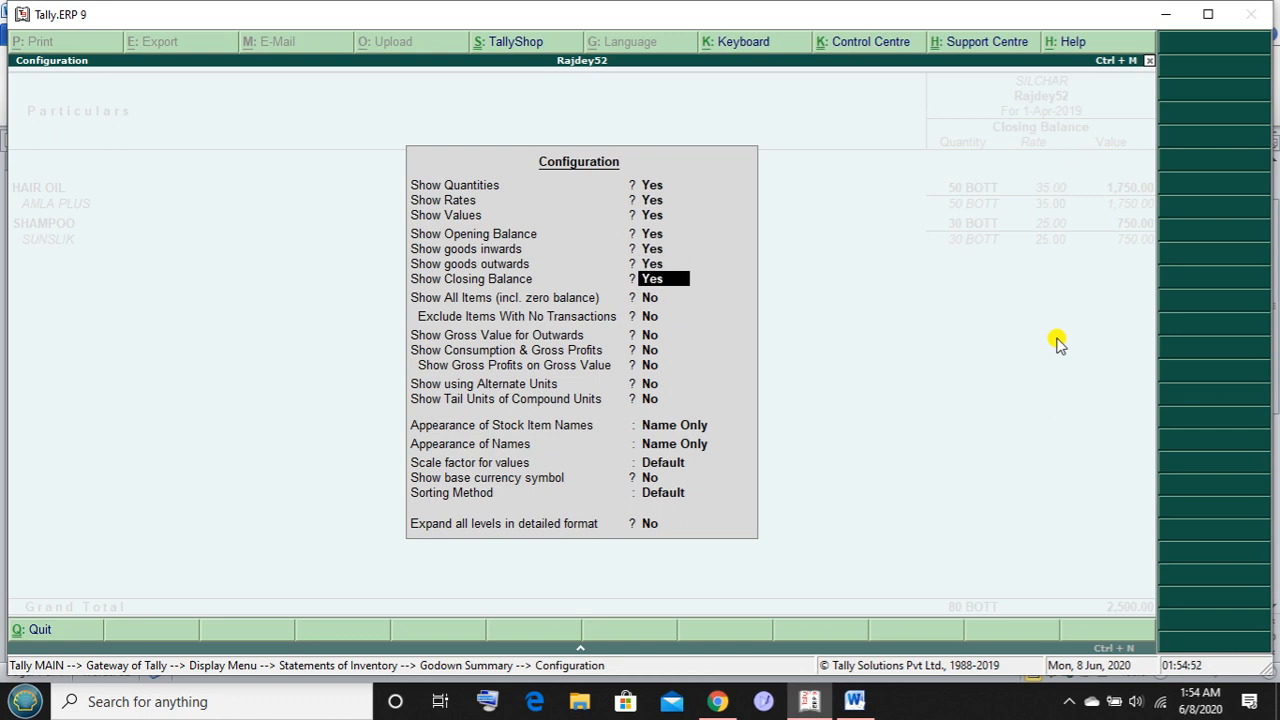
{"action": "key", "text": "ctrl+a"}
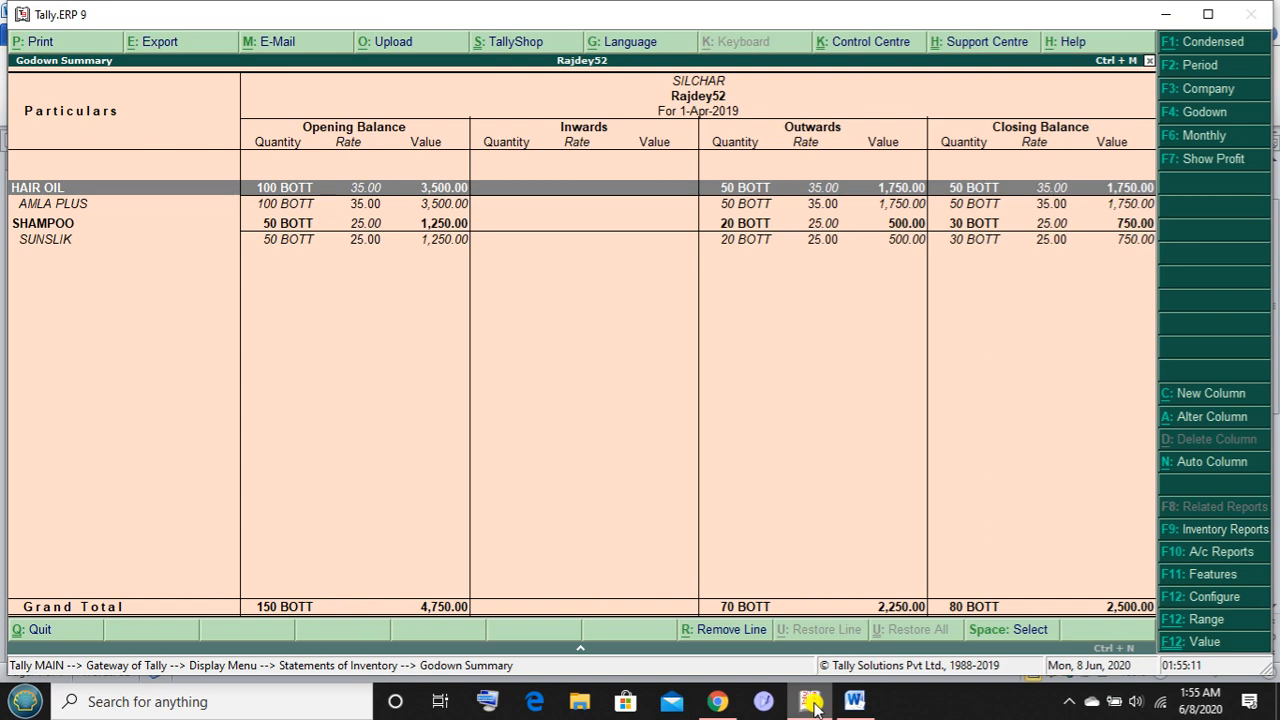
Switch to the stock document in Microsoft Word, review its list of stock topics and return to Tally.ERP 9
{"action": "mouse_move", "coordinate": [855, 698]}
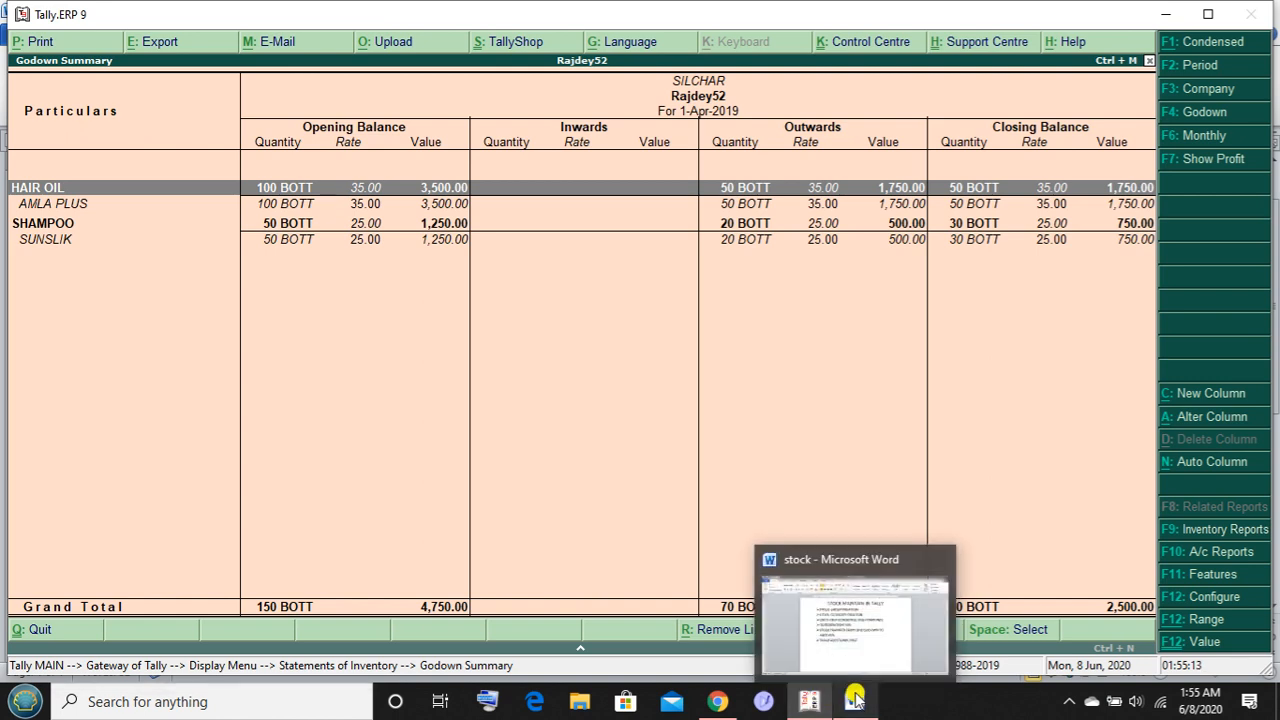
{"action": "left_click", "coordinate": [855, 700]}
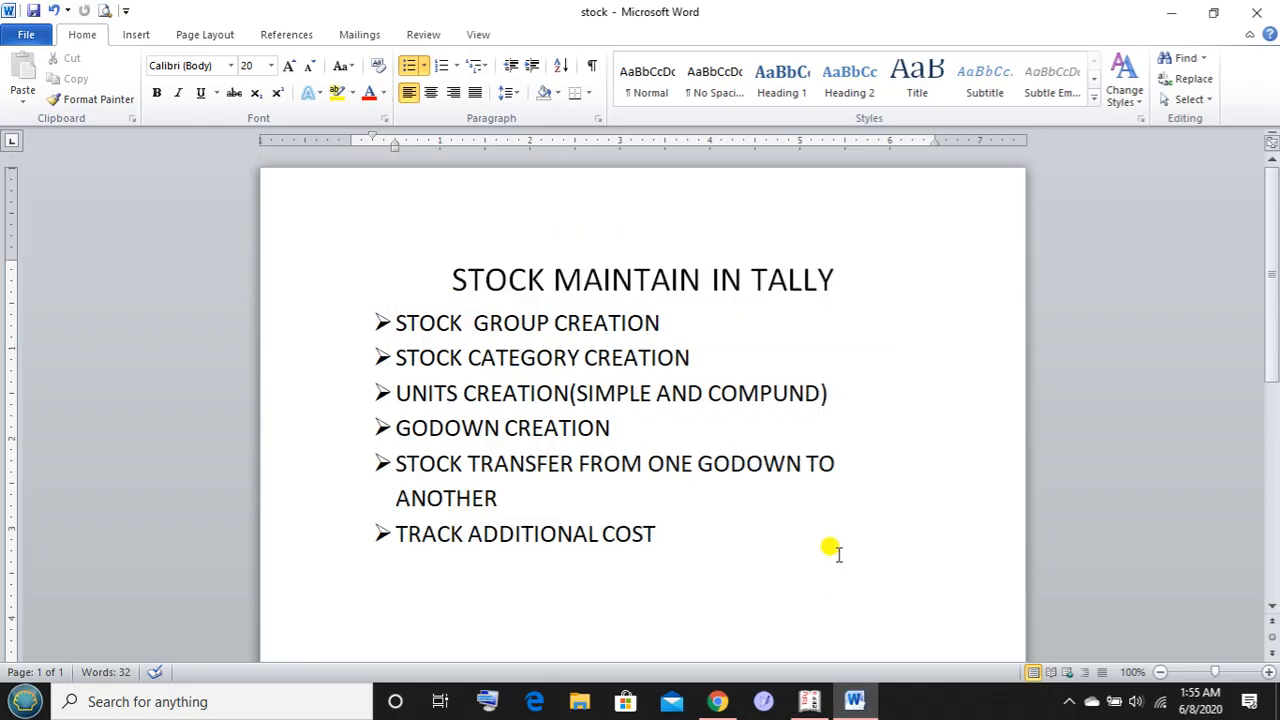
{"action": "scroll", "coordinate": [840, 527], "scroll_direction": "down", "scroll_amount": 3}
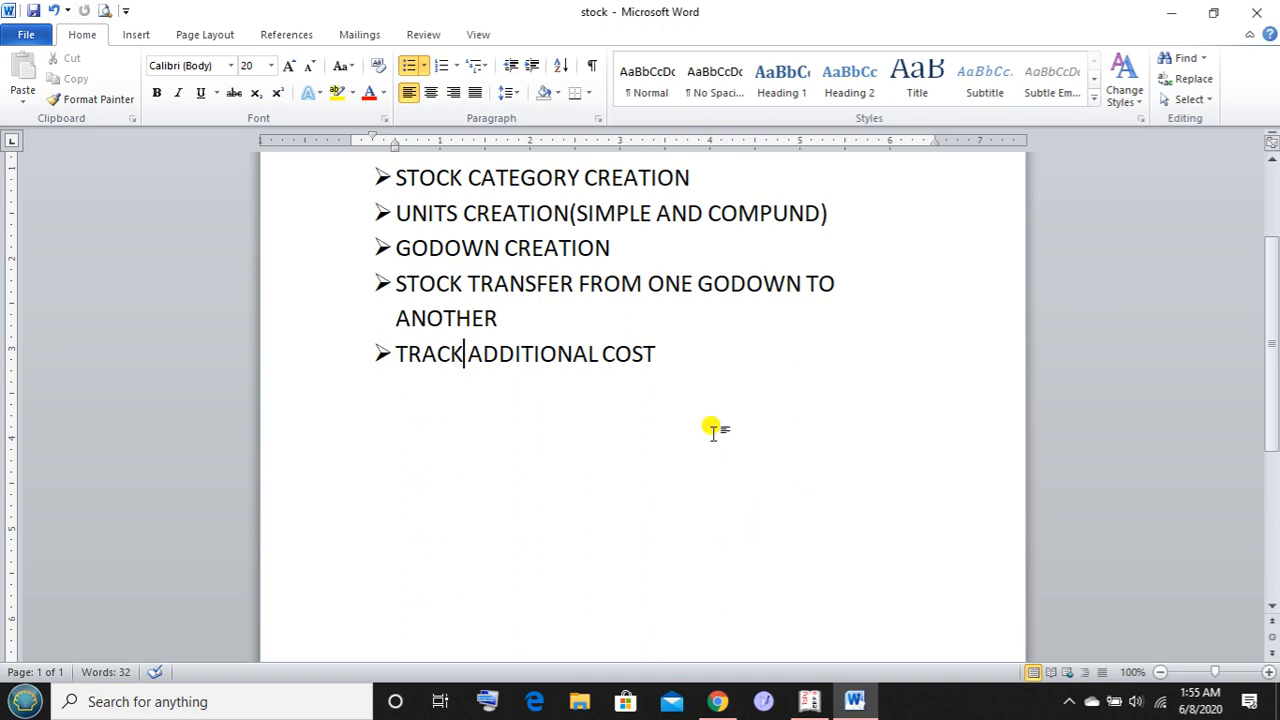
{"action": "left_click", "coordinate": [853, 701]}
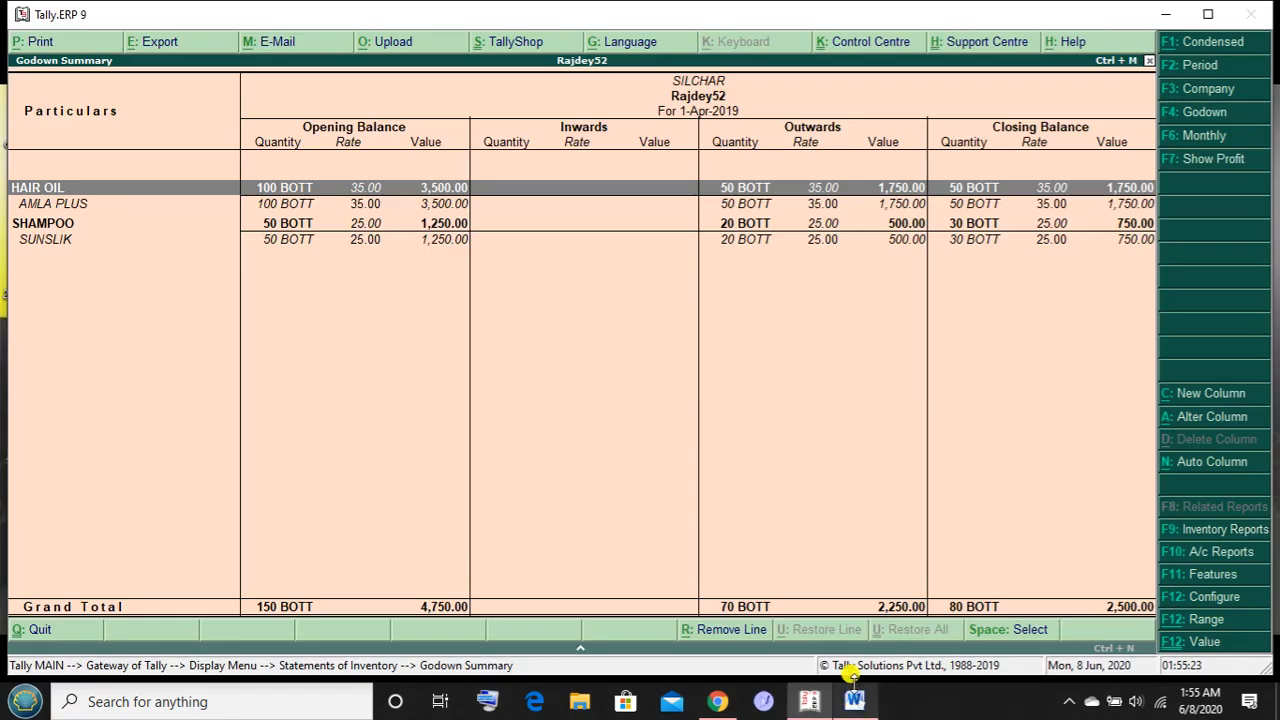